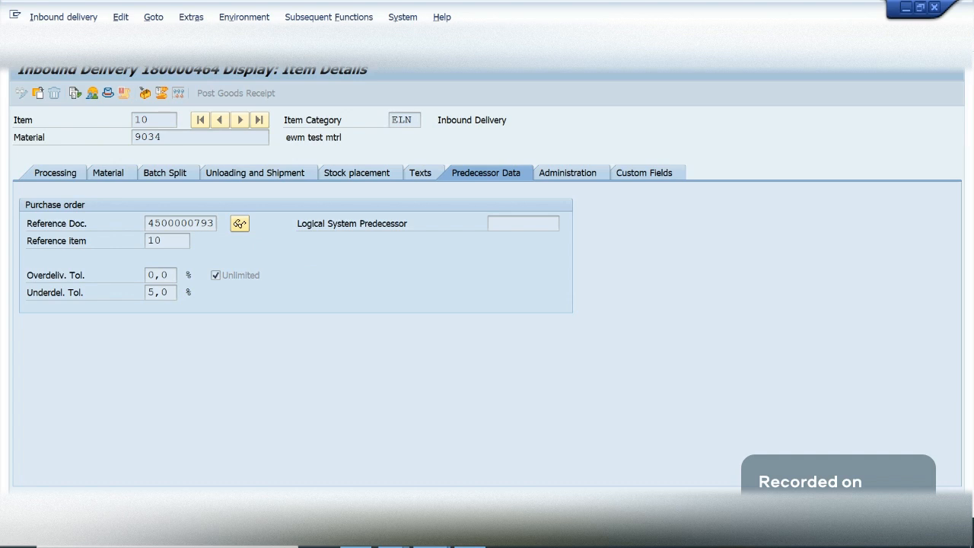
- Start a new inbound delivery with reference to the copied purchase order number
key(Return)
key(Tab)
key(ctrl+v)
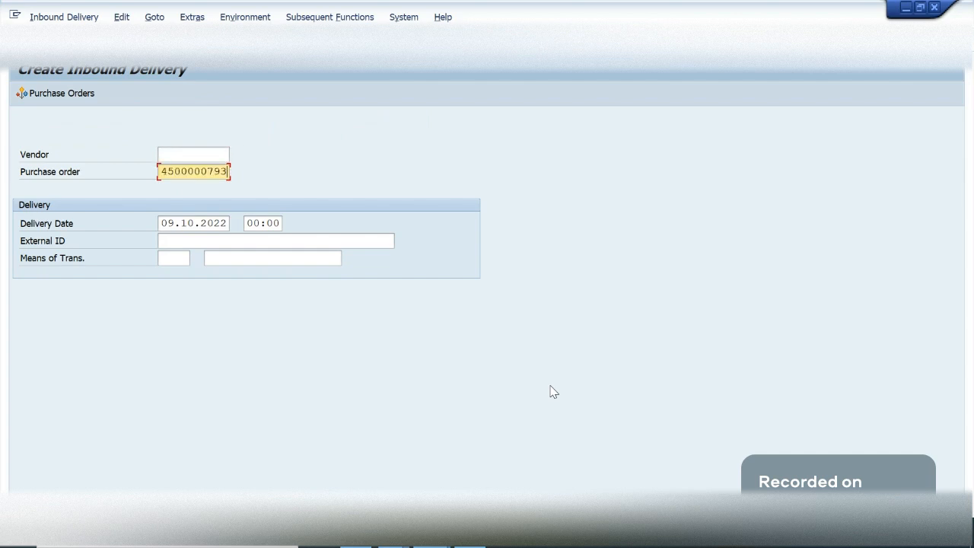
key(Return)
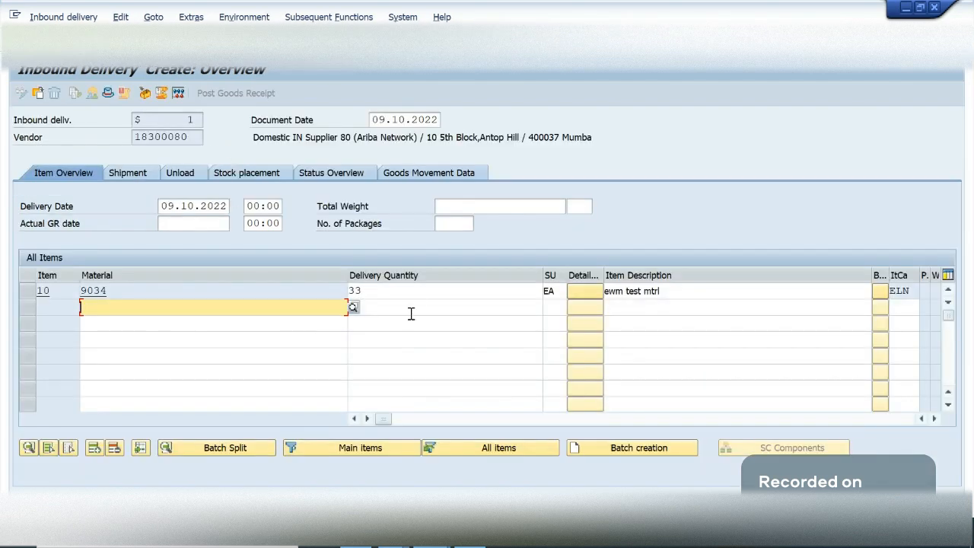
- Set the delivery quantity of item 10, material 9034, to 1 and save the inbound delivery
click(408, 290)
key(BackSpace)
key(BackSpace)
text(1)
key(Return)
key(ctrl+s)
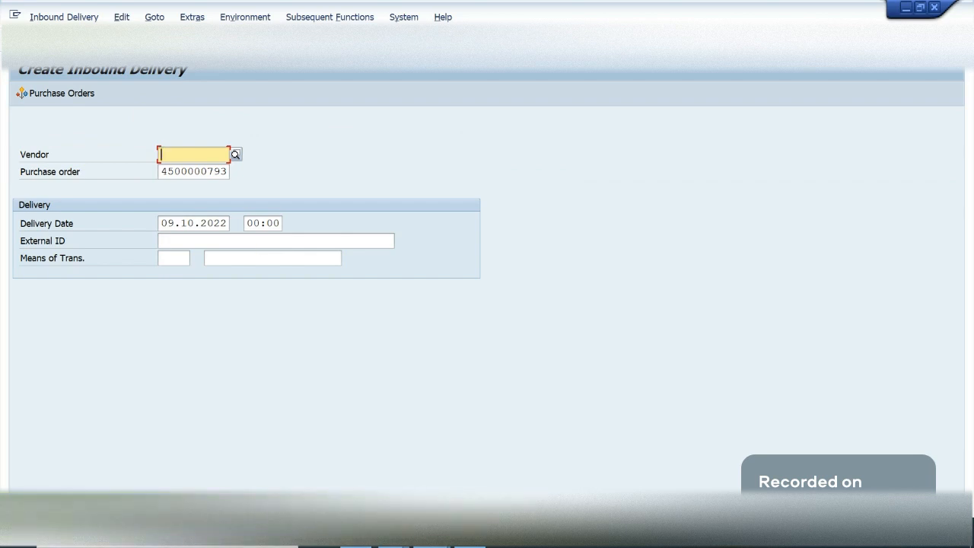
- Copy the new inbound delivery's number from the details of the save message
click(87, 40)
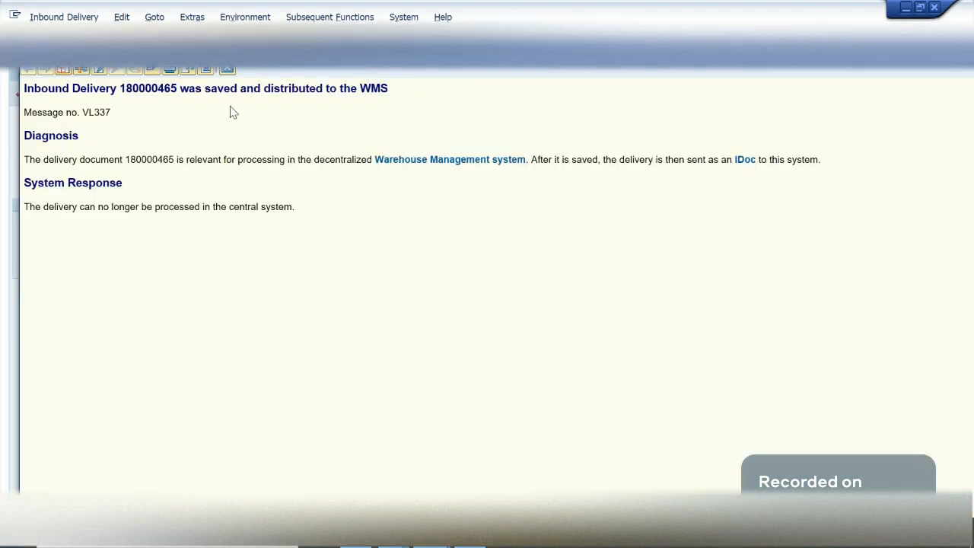
double_click(165, 89)
key(ctrl+c)
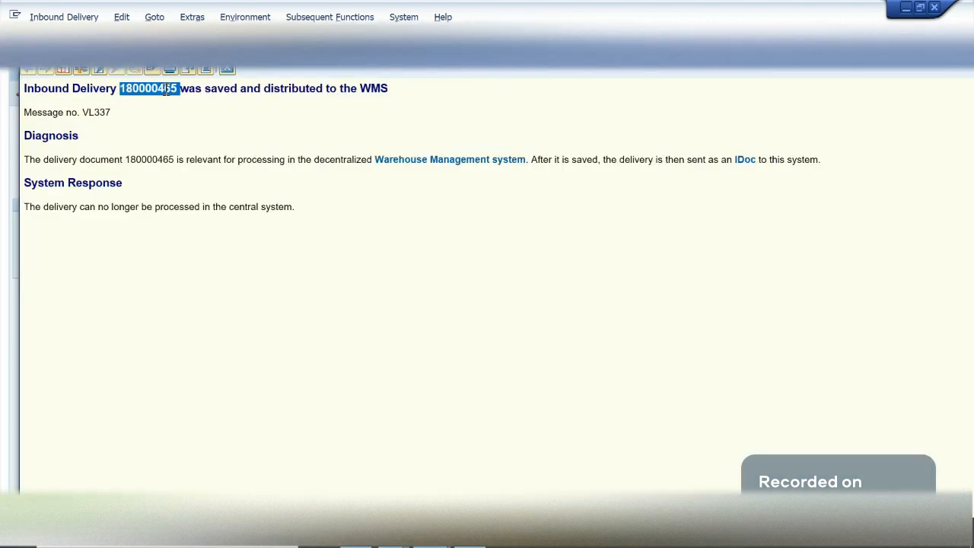
key(Escape)
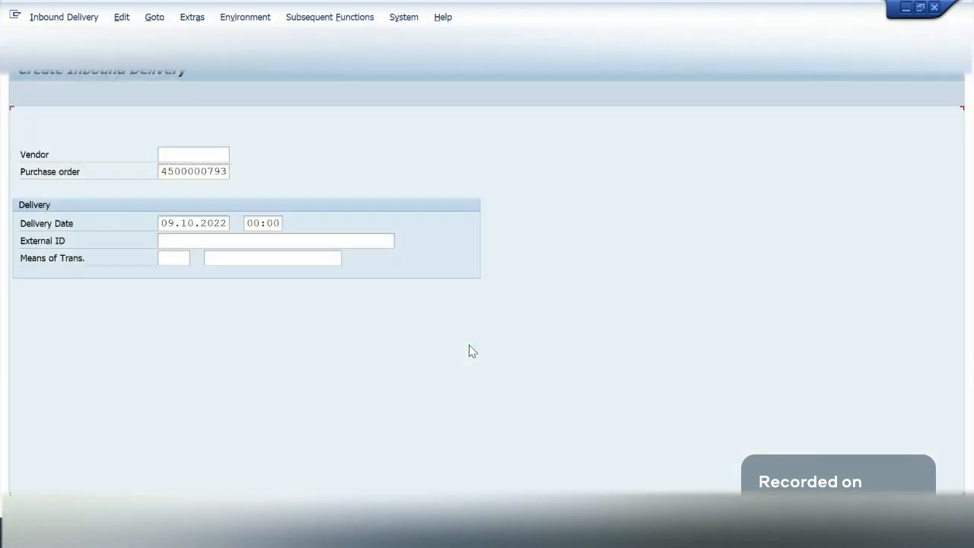
- Find the copied inbound delivery in Maintain Inbound Delivery for warehouse GA09 and select its item's product
click(431, 534)
click(474, 453)
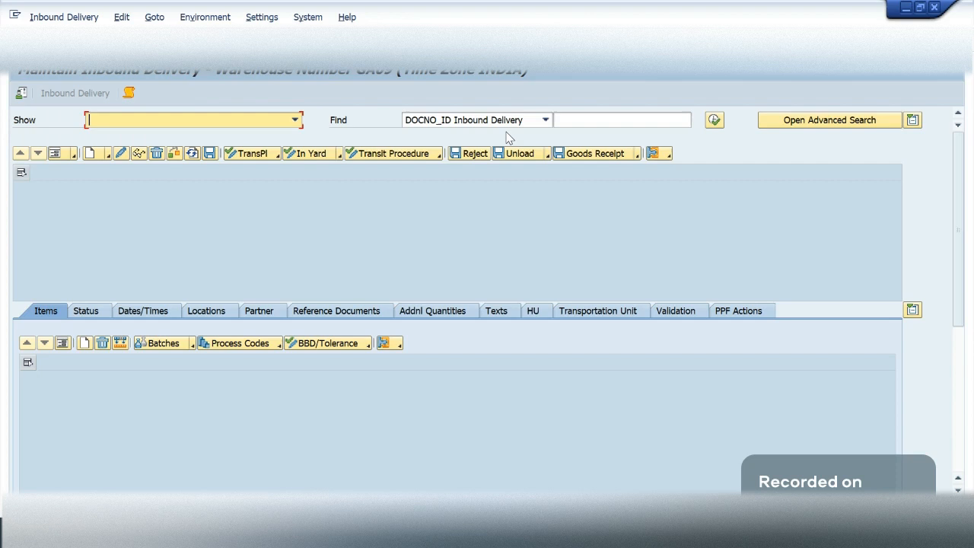
click(577, 118)
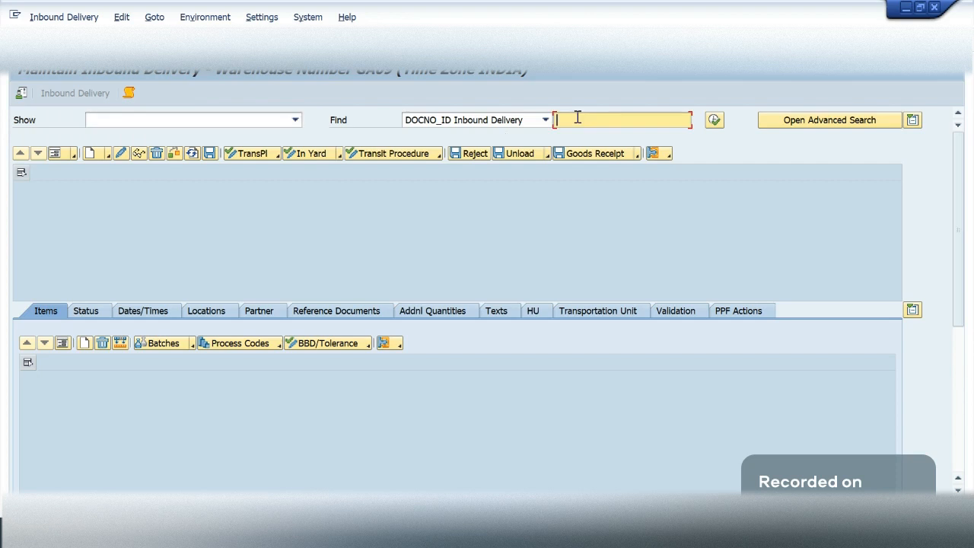
key(ctrl+v)
click(714, 120)
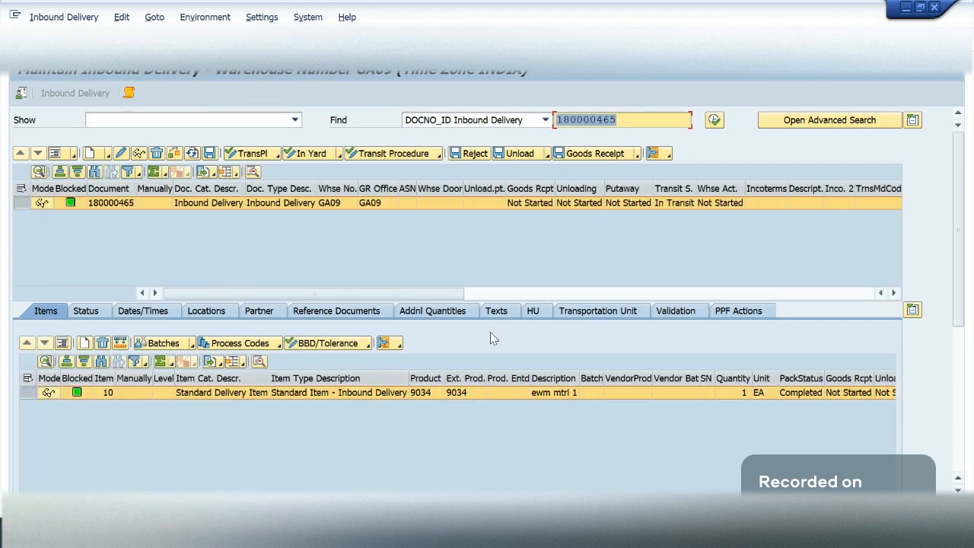
click(420, 391)
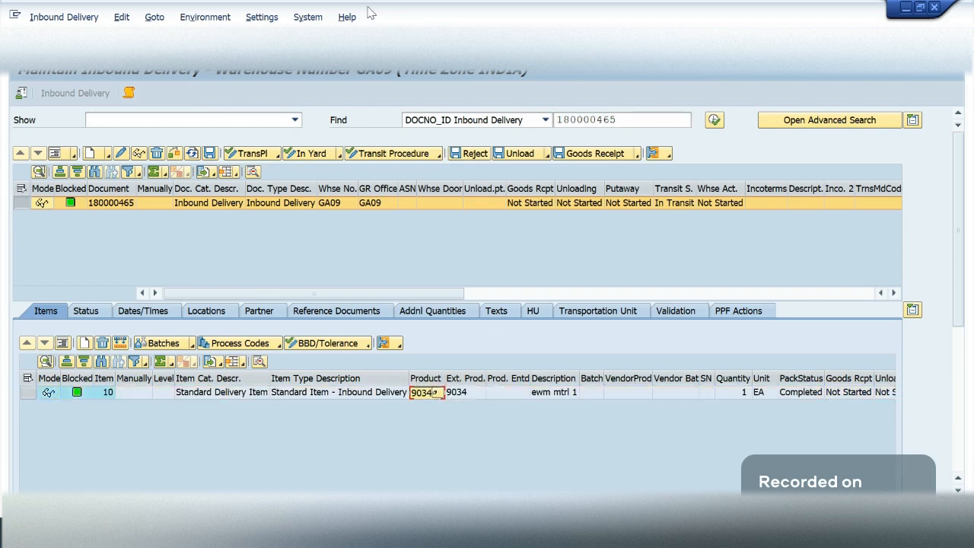
- Open warehouse product 9034 for change in warehouse GA09, with TEST vendor for EWM 9 as party entitled to dispose
click(227, 39)
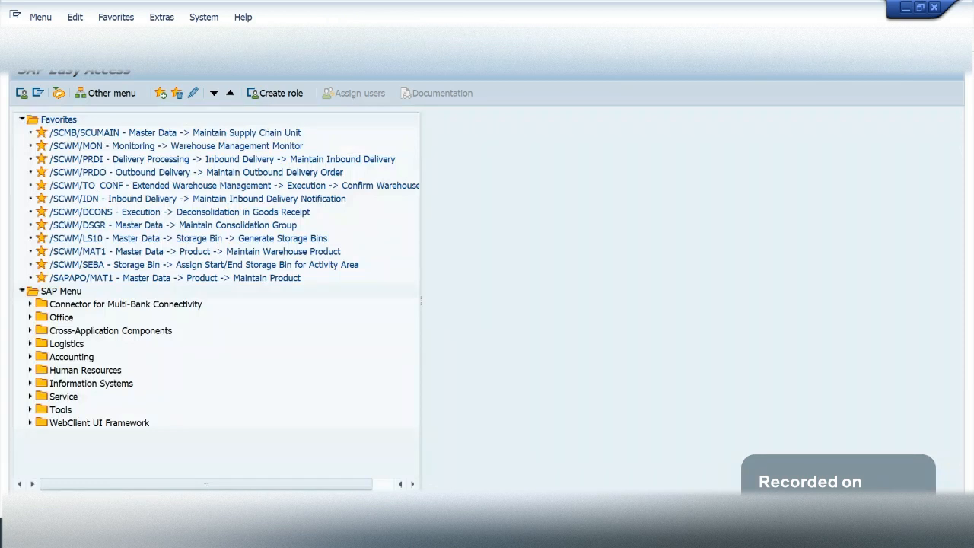
key(Return)
text(9034)
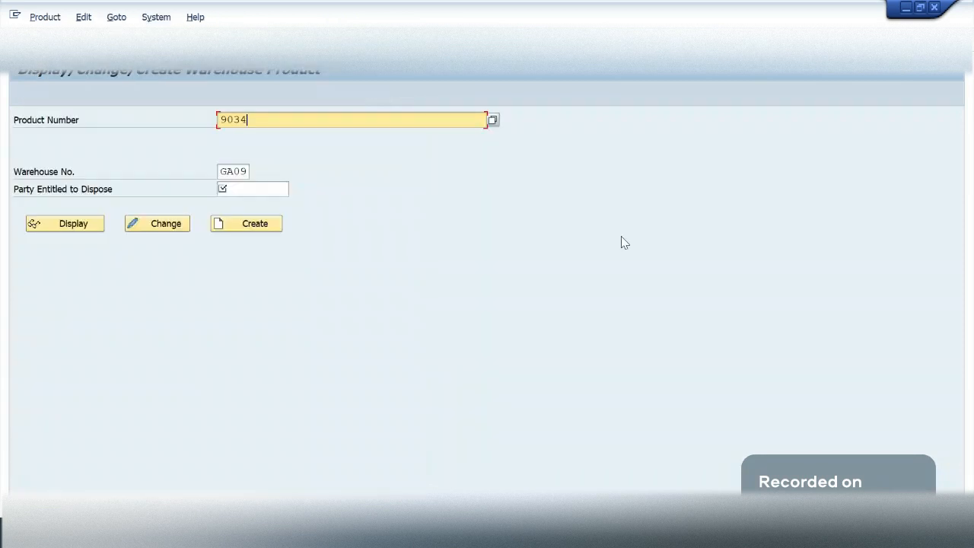
click(222, 218)
click(173, 227)
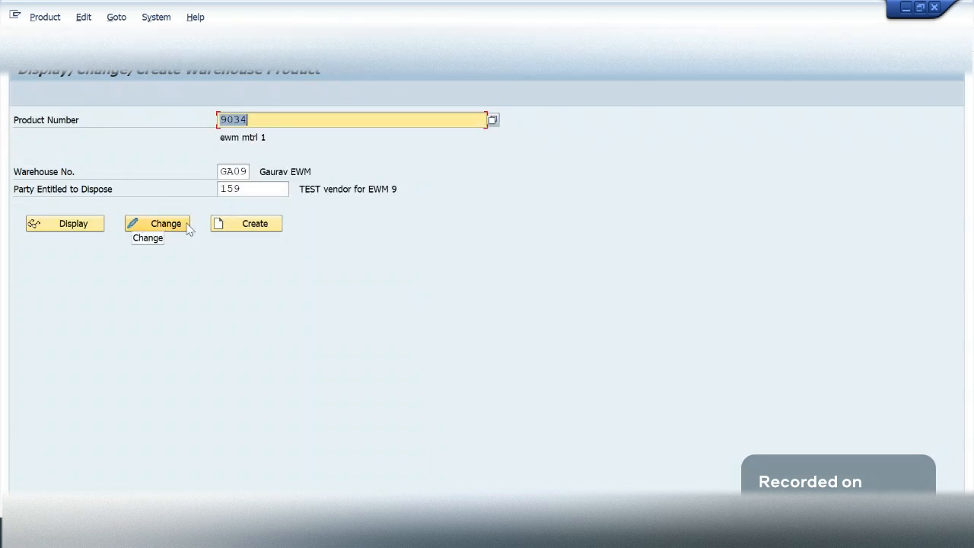
click(187, 227)
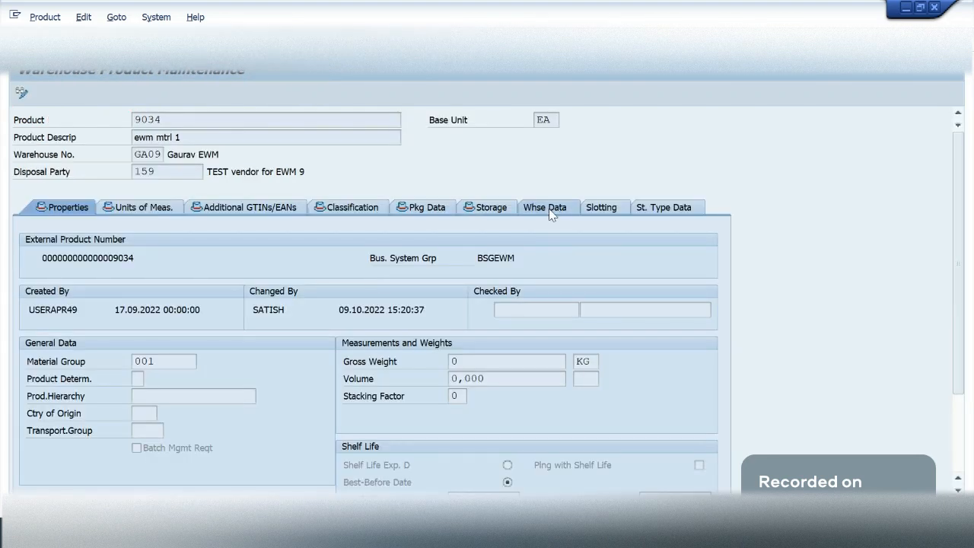
- Check the process type determination indicator in product 9034's warehouse data and leave product maintenance
click(549, 210)
scroll(956, 424, down, 3)
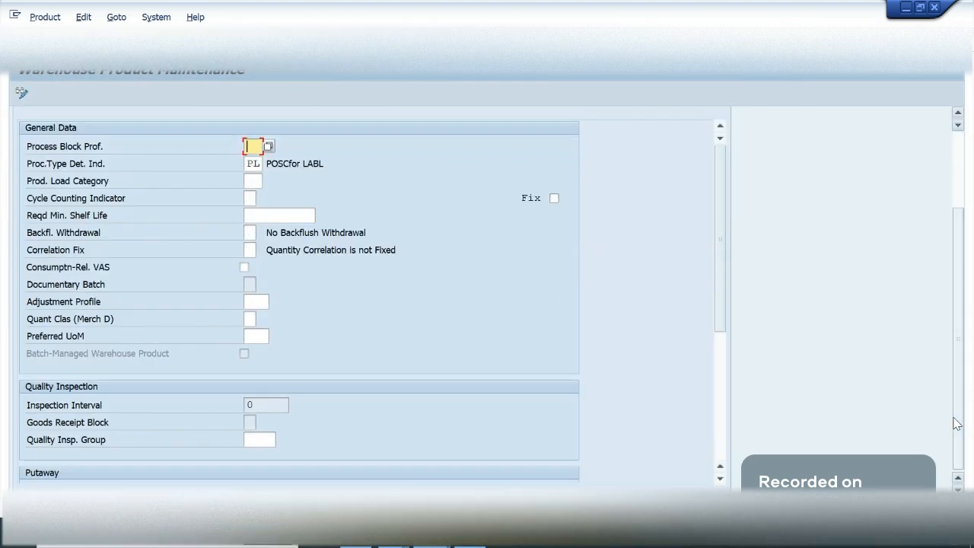
click(251, 161)
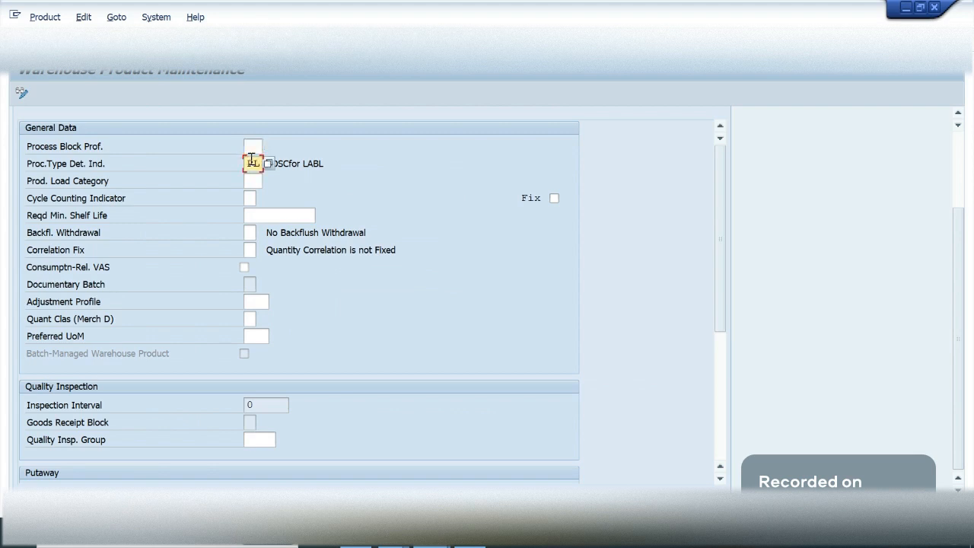
drag(308, 162, 331, 158)
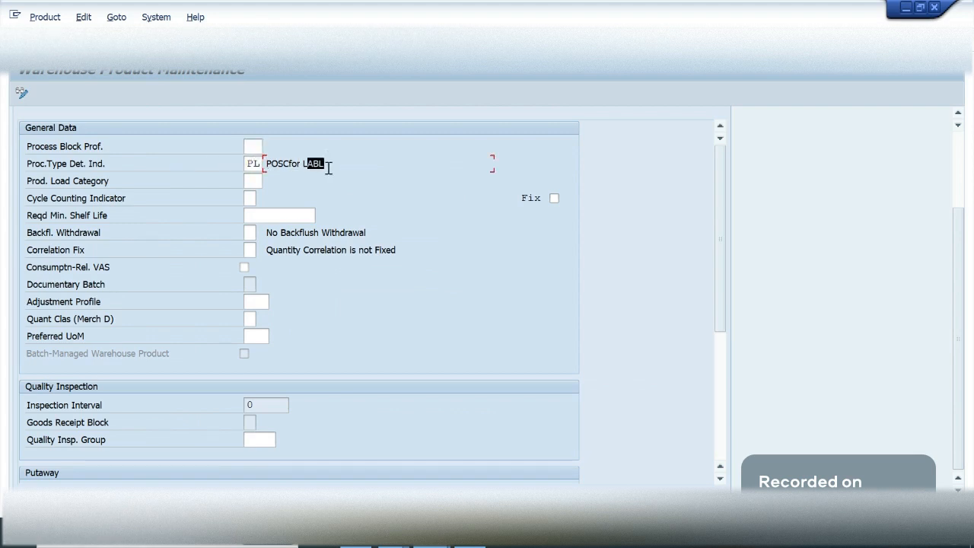
click(261, 166)
click(408, 175)
key(F3)
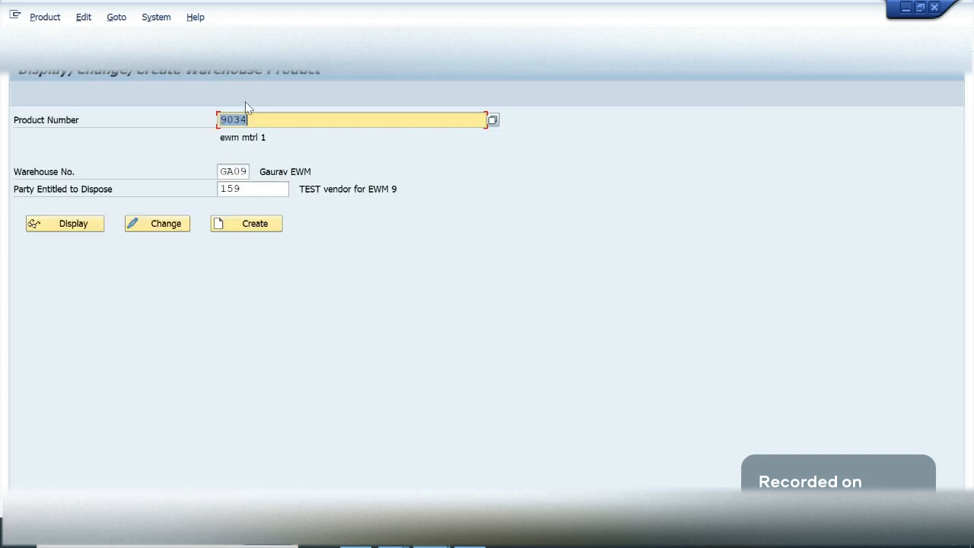
key(F3)
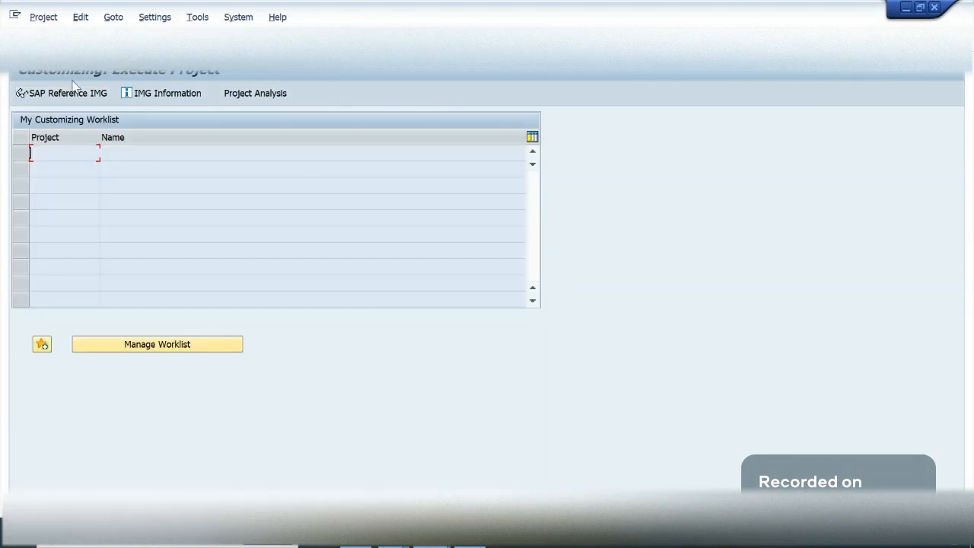
- Open the SAP Reference IMG and expand SCM Extended Warehouse Management down to the Extended Warehouse Management activities
click(75, 93)
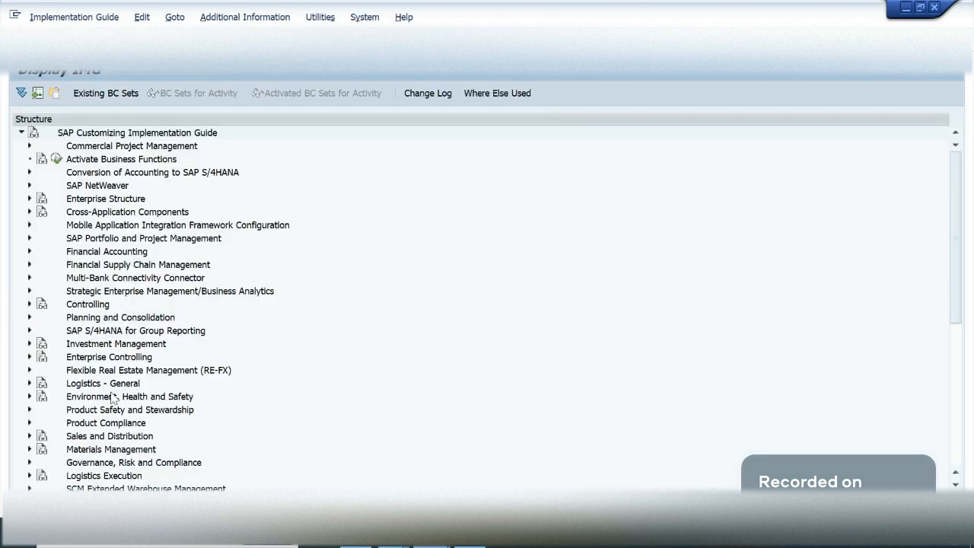
click(112, 410)
key(Down)
key(Down)
key(Down)
key(Down)
key(Down)
key(Down)
key(Right)
key(Down)
key(Down)
key(Down)
key(Up)
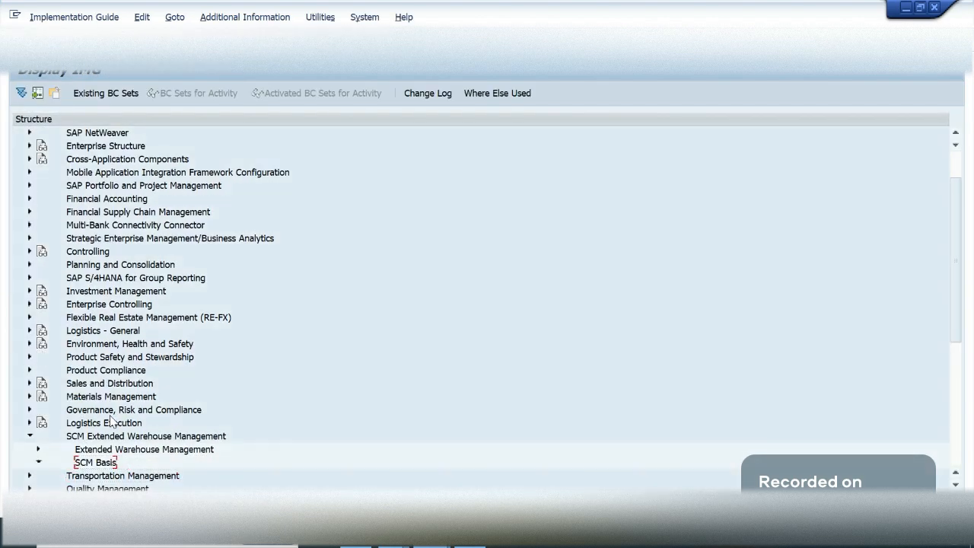
key(Right)
key(Left)
key(Up)
key(Right)
key(Down)
key(Down)
key(Down)
key(Down)
key(Down)
key(Down)
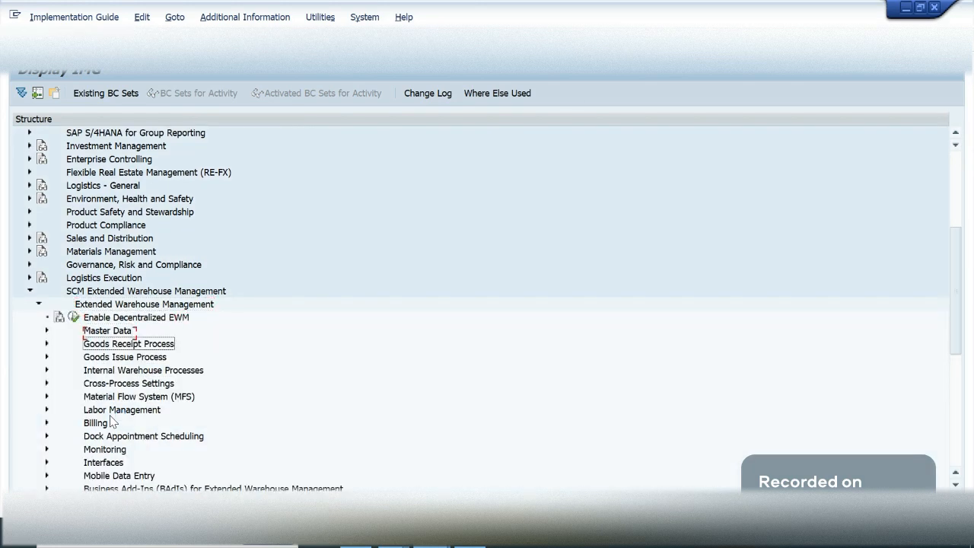
- Expand Cross-Process Settings and Warehouse Task, and open the Determine Warehouse Process Type activity
key(Right)
key(Down)
key(Down)
key(Down)
key(Down)
key(Down)
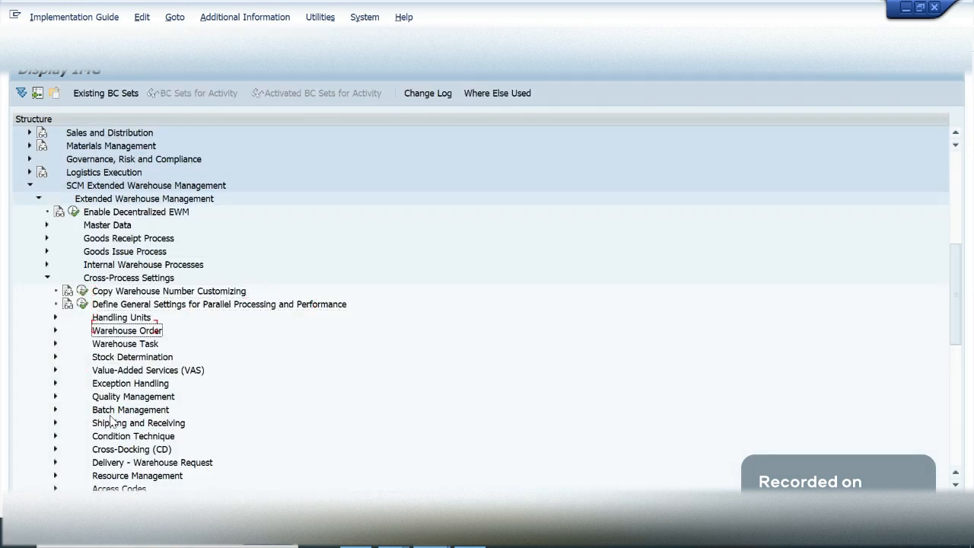
key(Right)
key(Down)
key(Down)
key(Down)
key(Down)
key(Down)
key(Down)
key(Down)
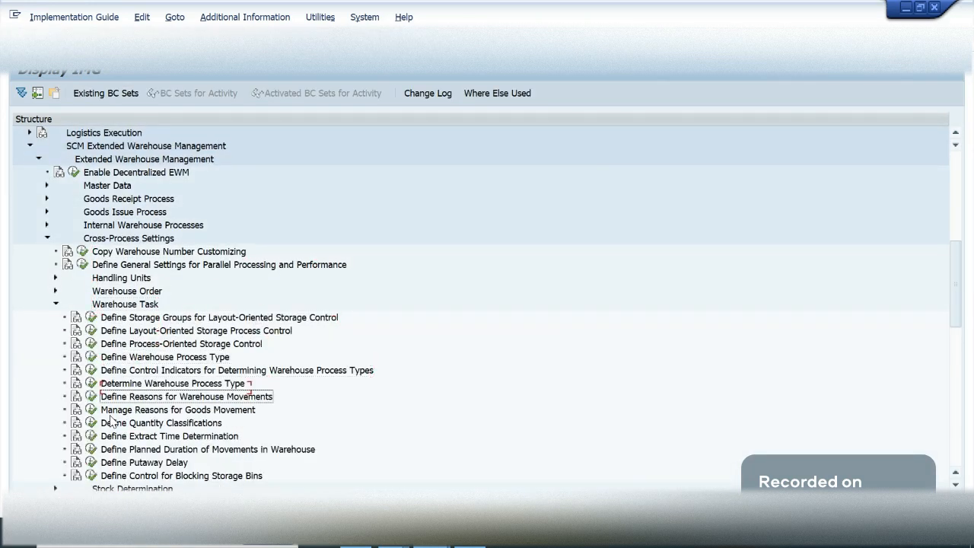
key(Up)
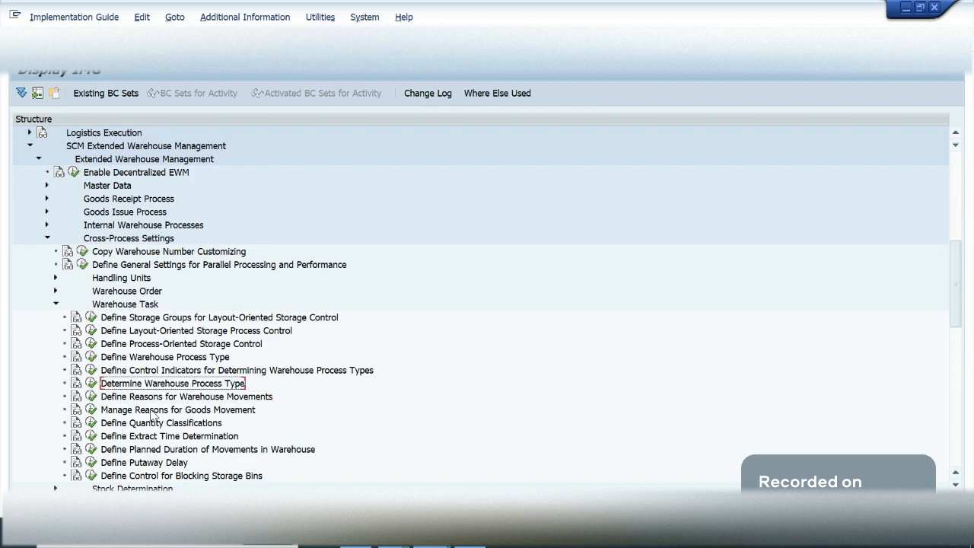
click(89, 383)
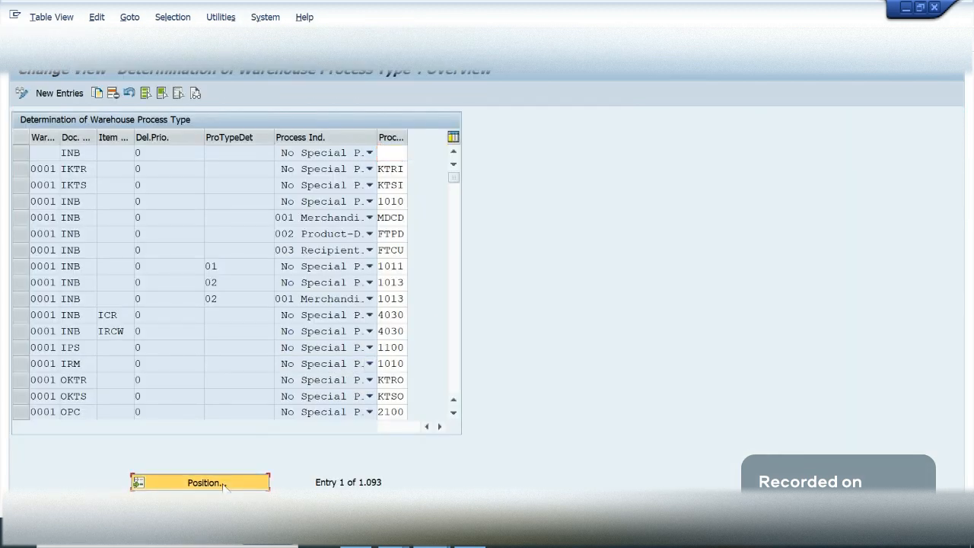
- Position the process type determination table at warehouse GA09 and document type INB
click(223, 484)
text(ga09)
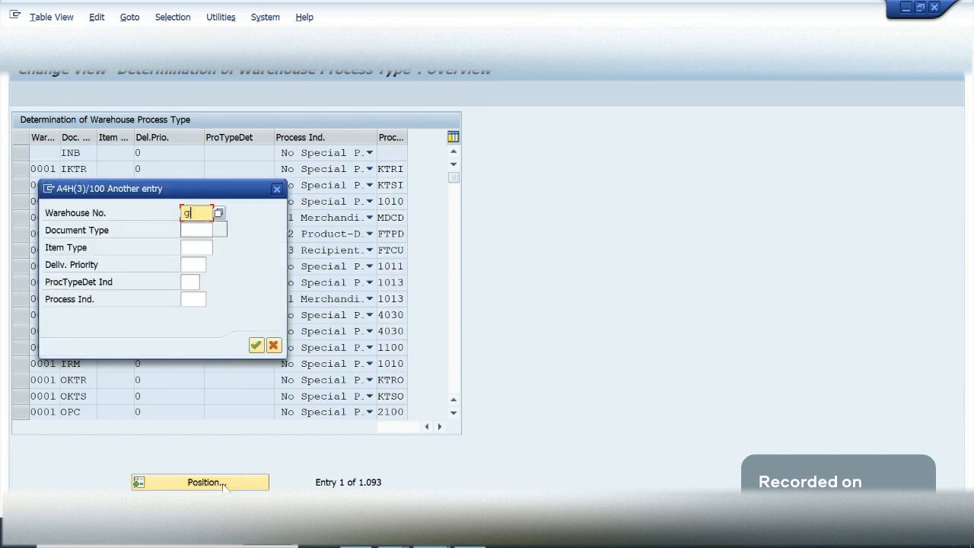
key(Tab)
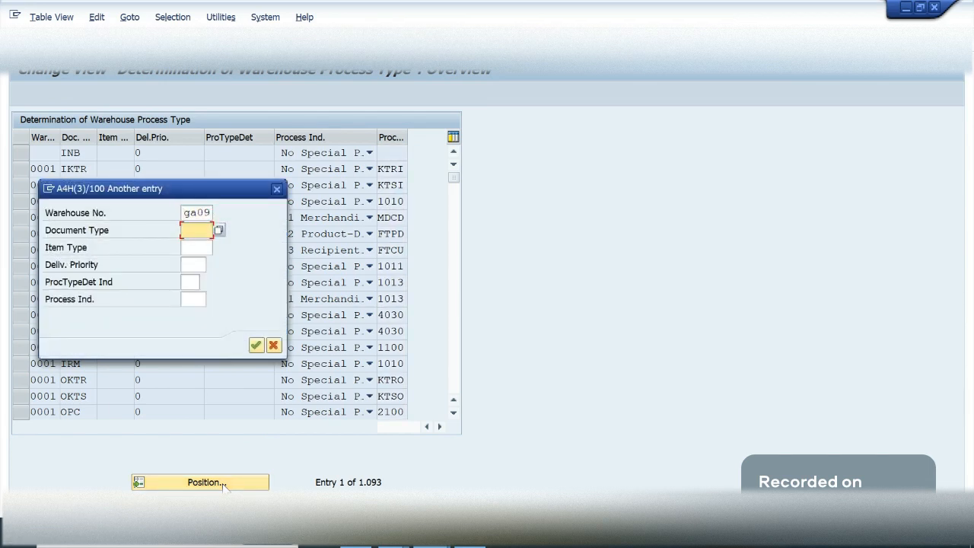
text(inb)
key(Tab)
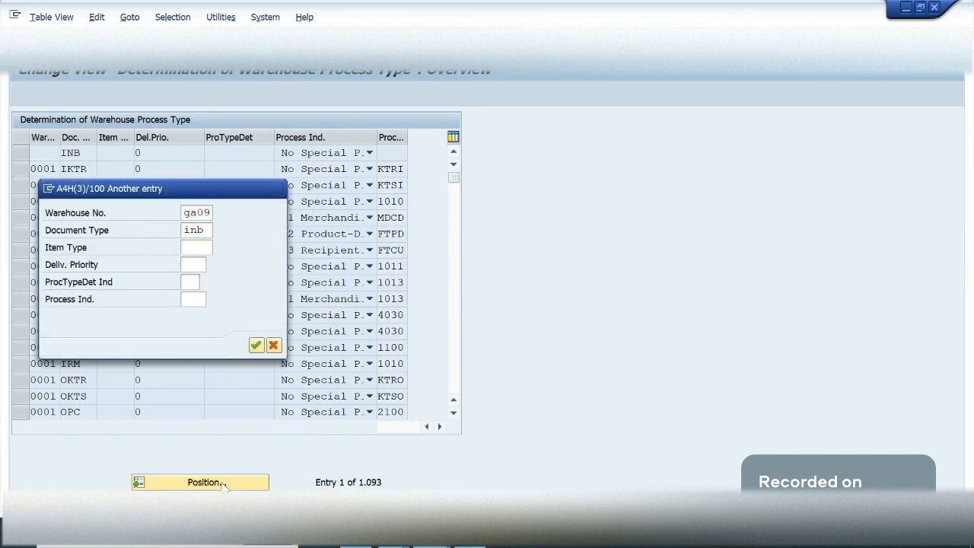
key(Return)
- Select the GA09 INB entry with item type IDLV and indicator PL, and widen the process type column
click(101, 199)
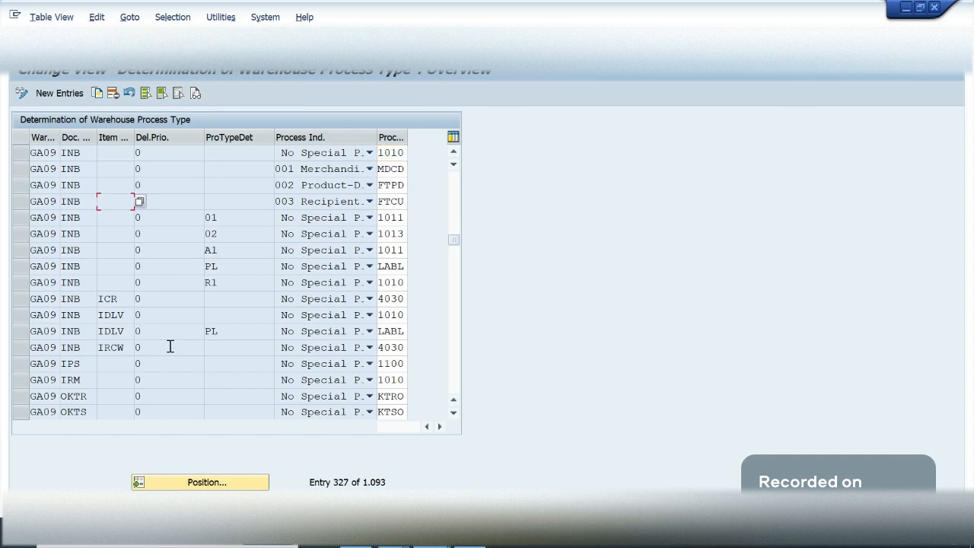
click(21, 331)
click(160, 328)
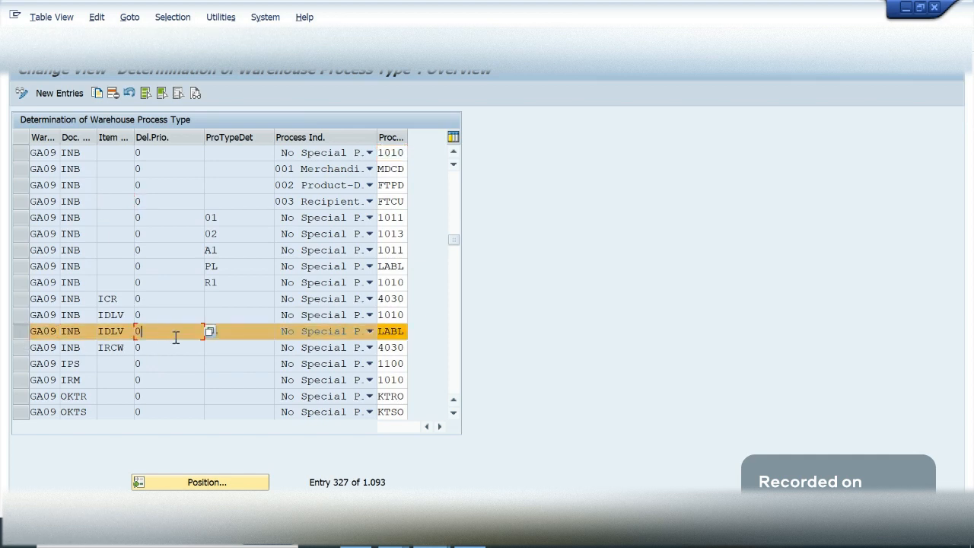
click(100, 316)
click(141, 316)
drag(407, 134, 440, 134)
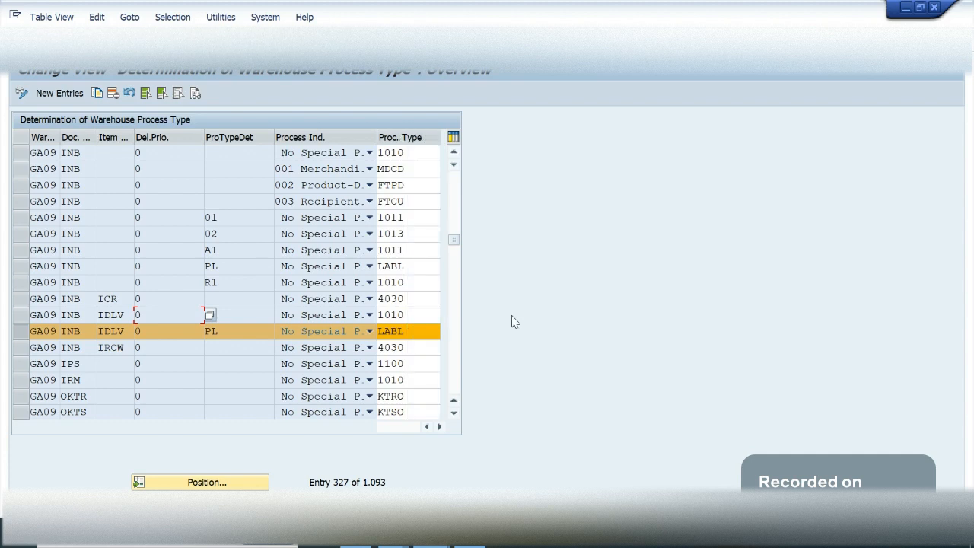
- Examine the document type, item type, indicator and process type of the GA09 INB IDLV entry with PL
click(174, 333)
click(84, 332)
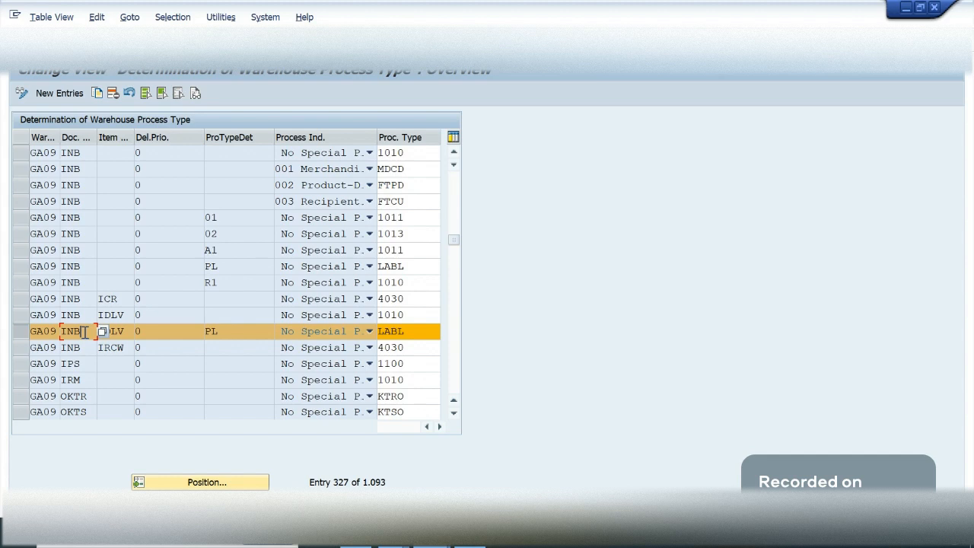
click(126, 332)
click(240, 335)
click(427, 330)
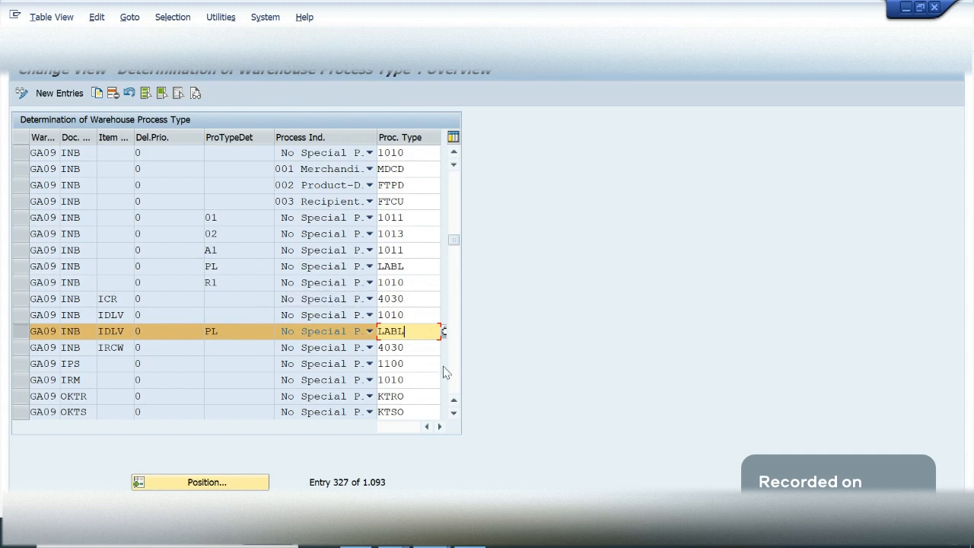
drag(415, 332, 367, 334)
click(420, 333)
click(404, 281)
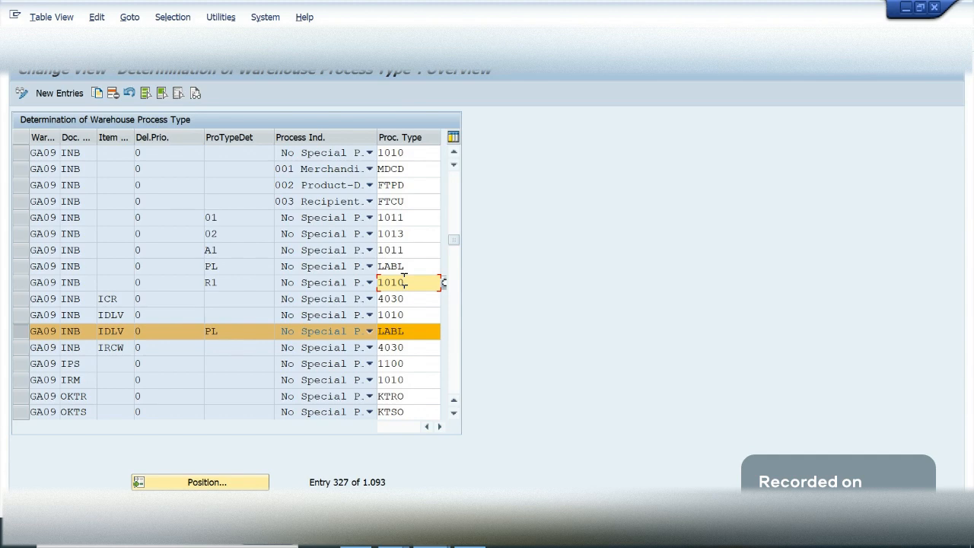
- Leave the determination table, open the Define Warehouse Process Type activity, and position its table at warehouse GA09 and process type LABL
click(413, 334)
key(F3)
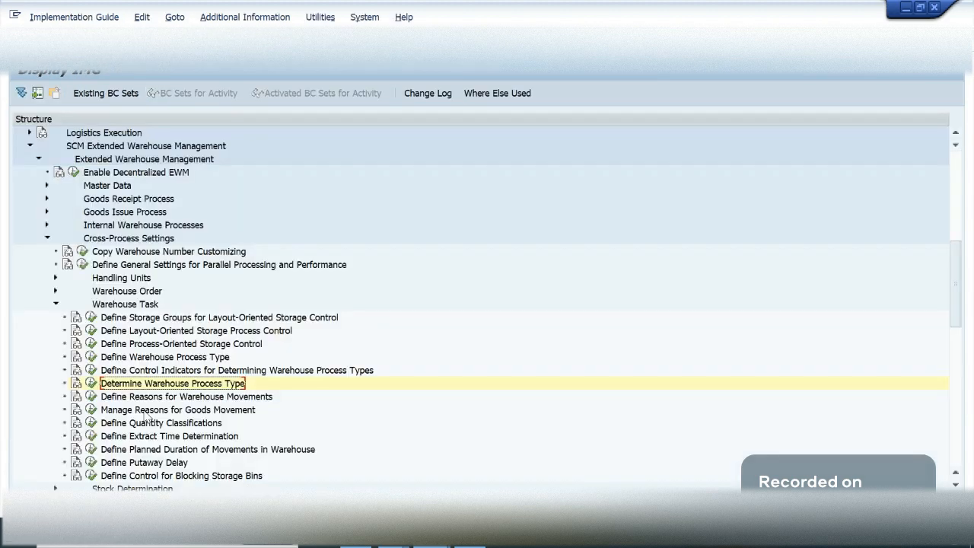
click(91, 357)
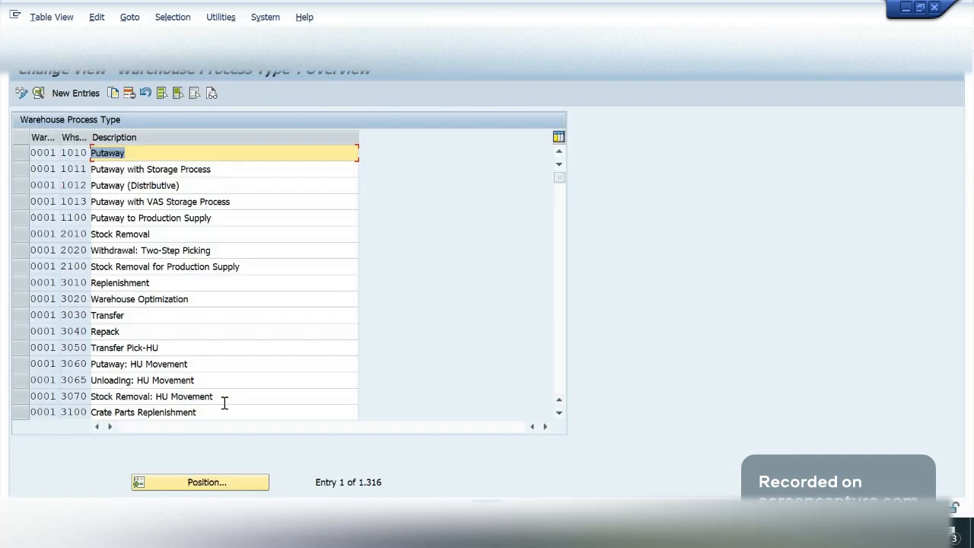
click(204, 486)
text(ga)
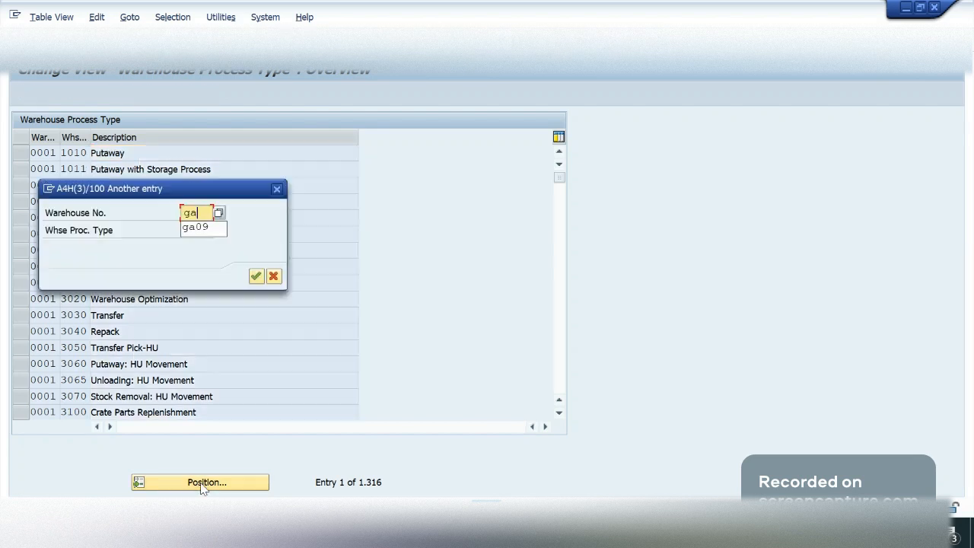
text(09)
key(Tab)
text(labl)
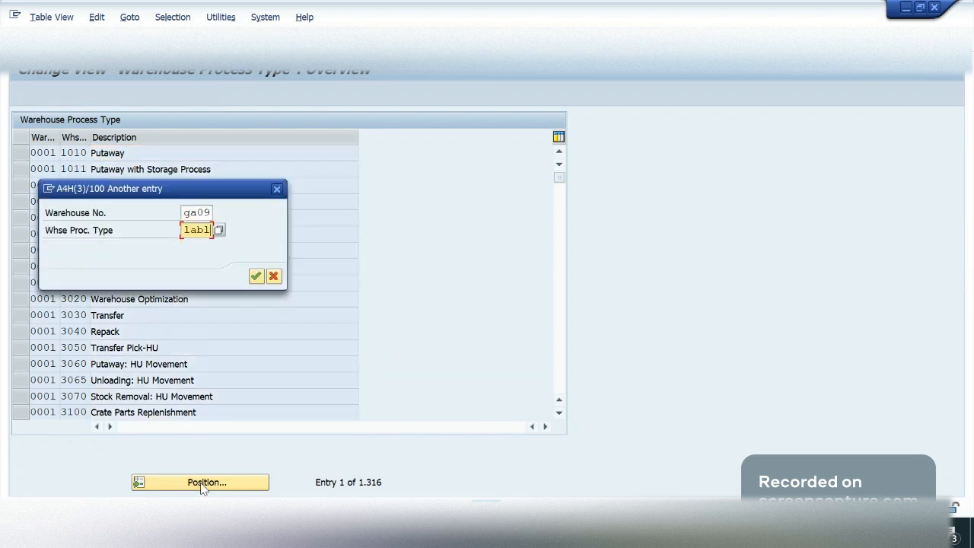
key(Return)
- Open the details of GA09 process type LABL and examine its source, destination and storage process settings
click(21, 153)
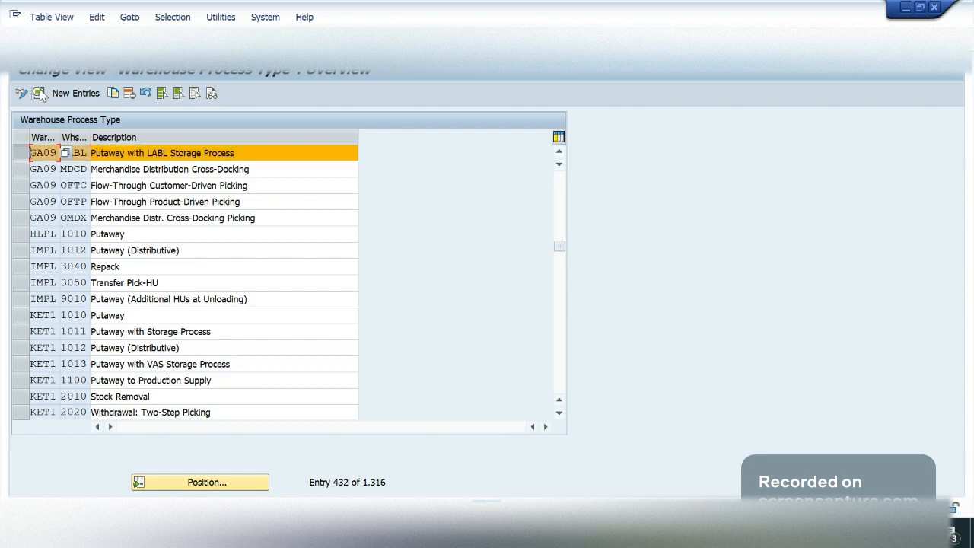
click(39, 93)
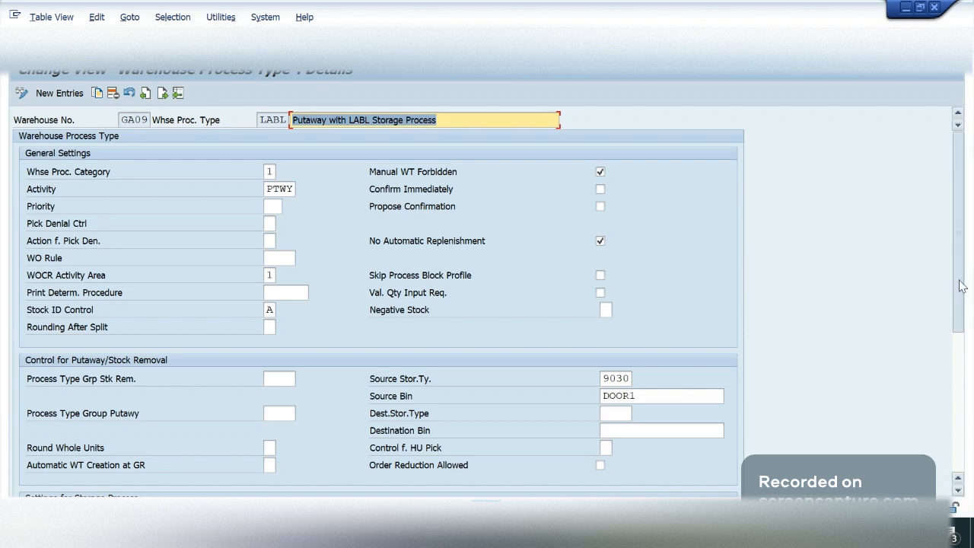
drag(963, 285, 968, 368)
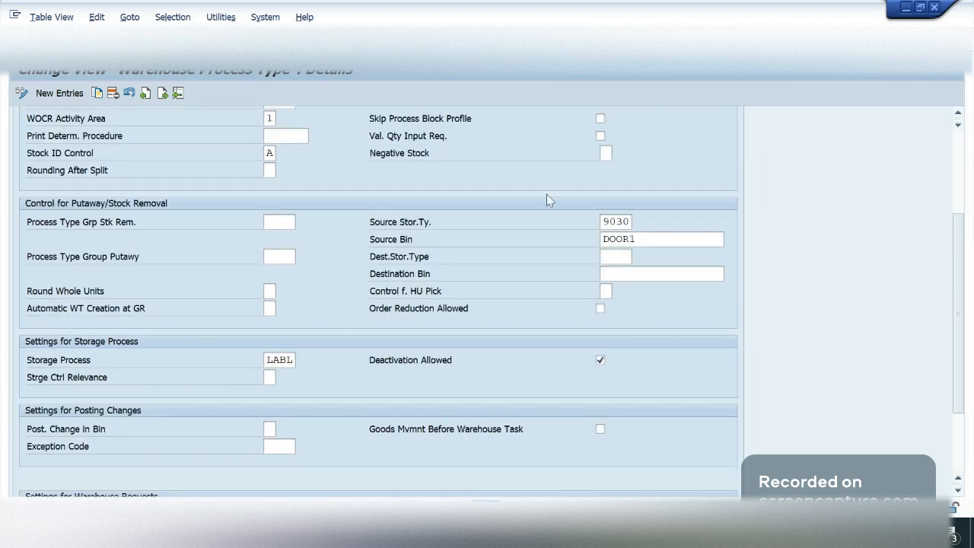
click(612, 254)
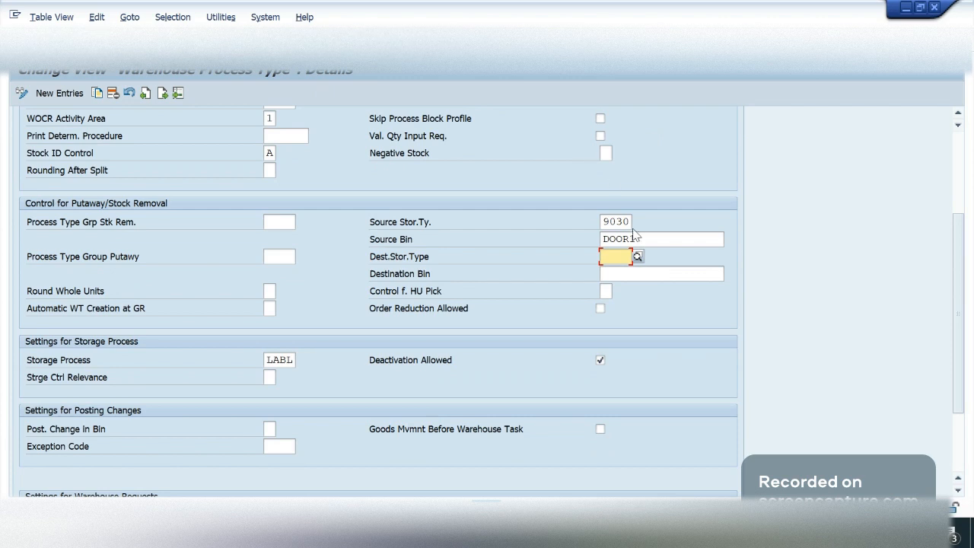
click(633, 275)
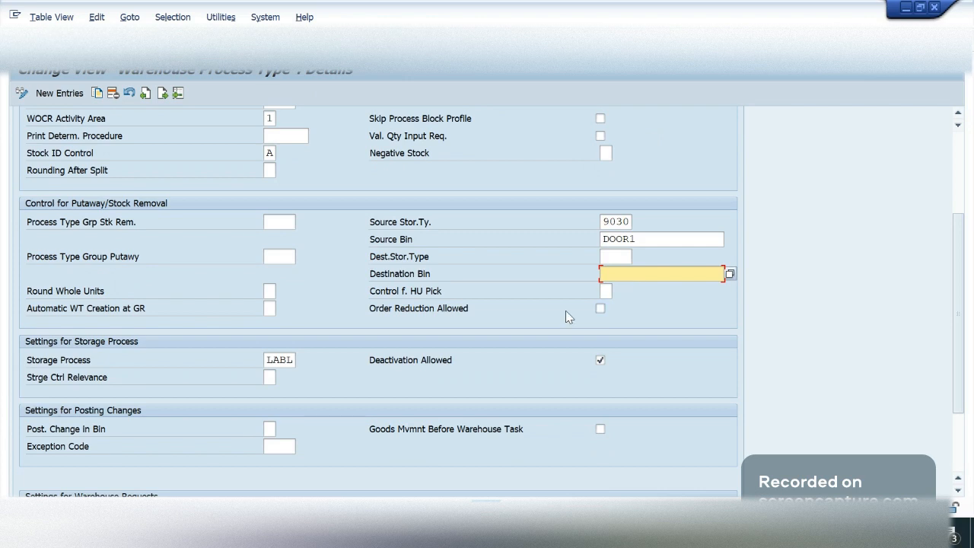
click(267, 359)
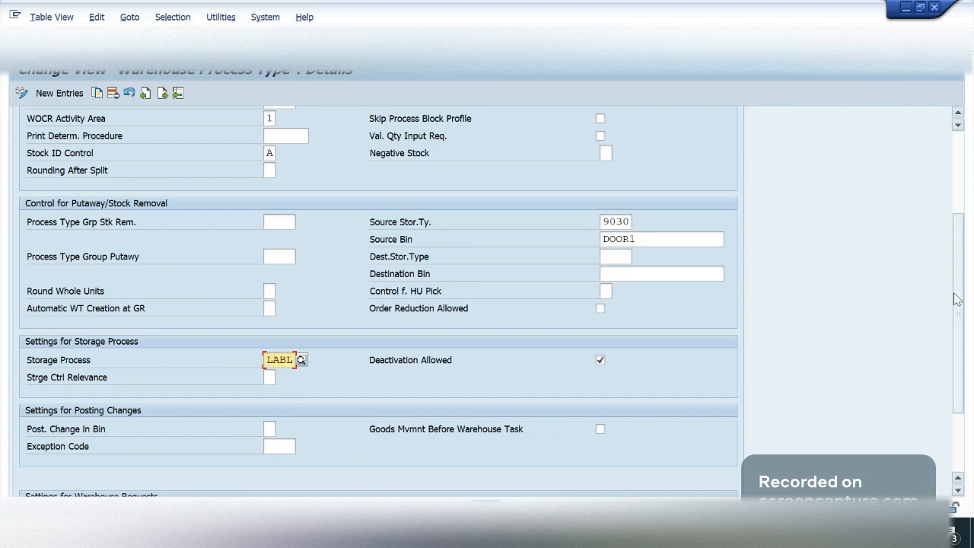
drag(957, 299, 955, 206)
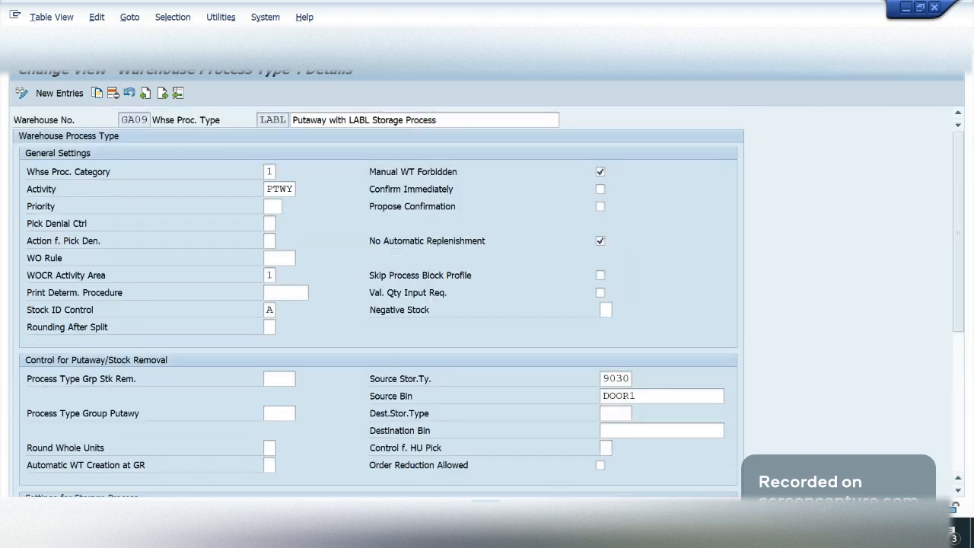
key(F3)
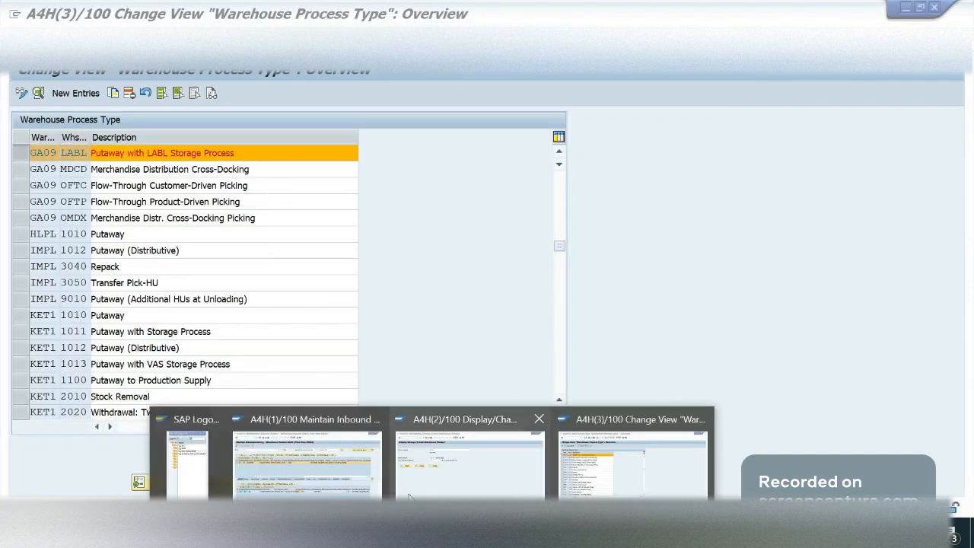
- Switch to the inbound delivery window and examine the warehouse process type in the details of item 10
click(307, 453)
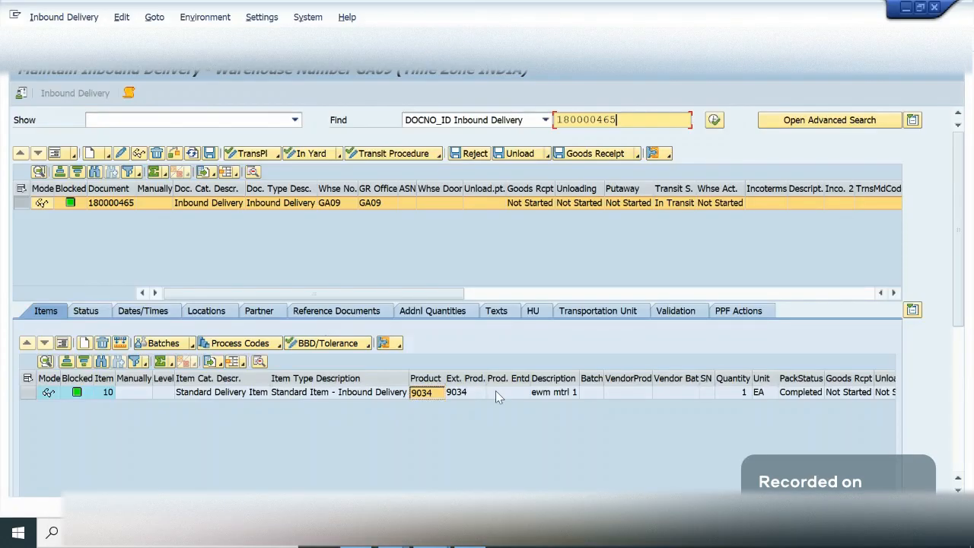
click(495, 391)
click(35, 391)
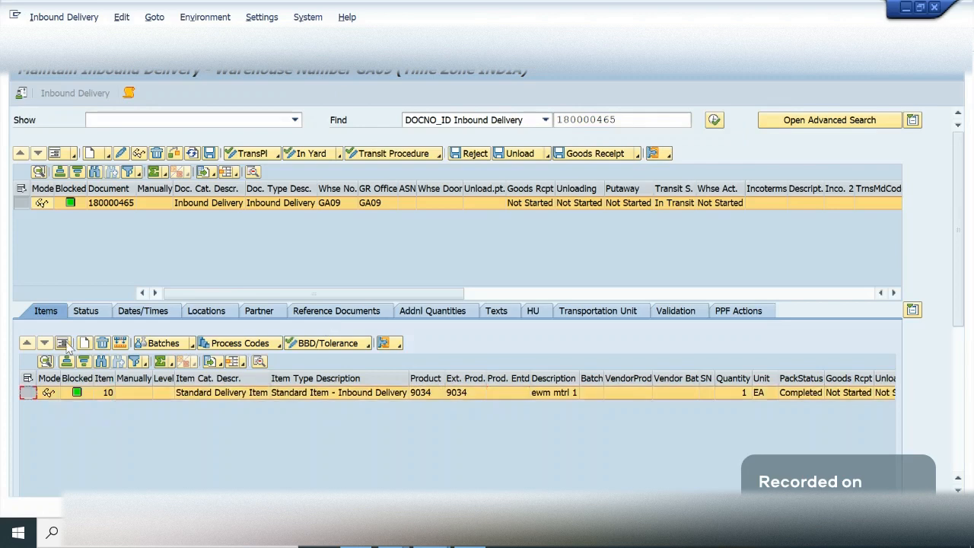
click(66, 343)
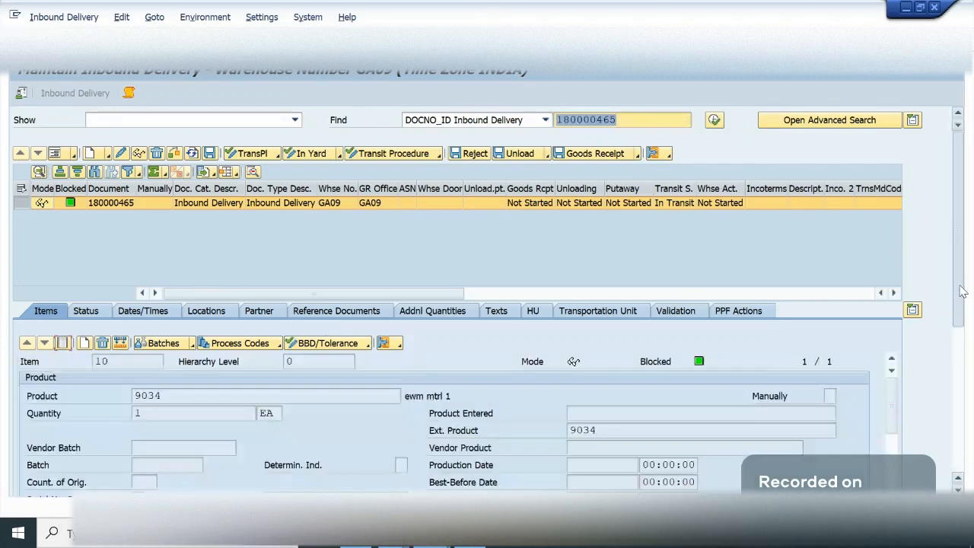
drag(961, 291, 973, 414)
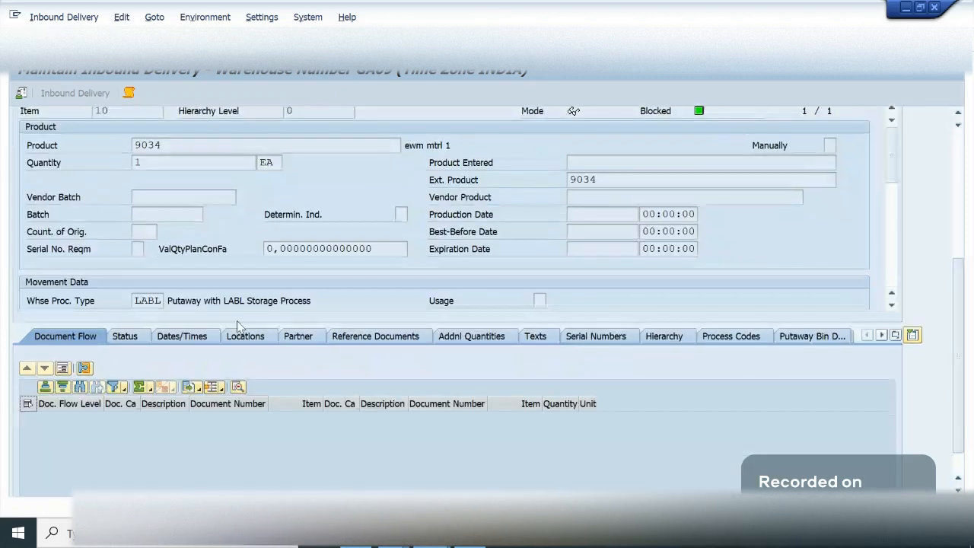
click(160, 302)
drag(210, 300, 295, 300)
click(963, 285)
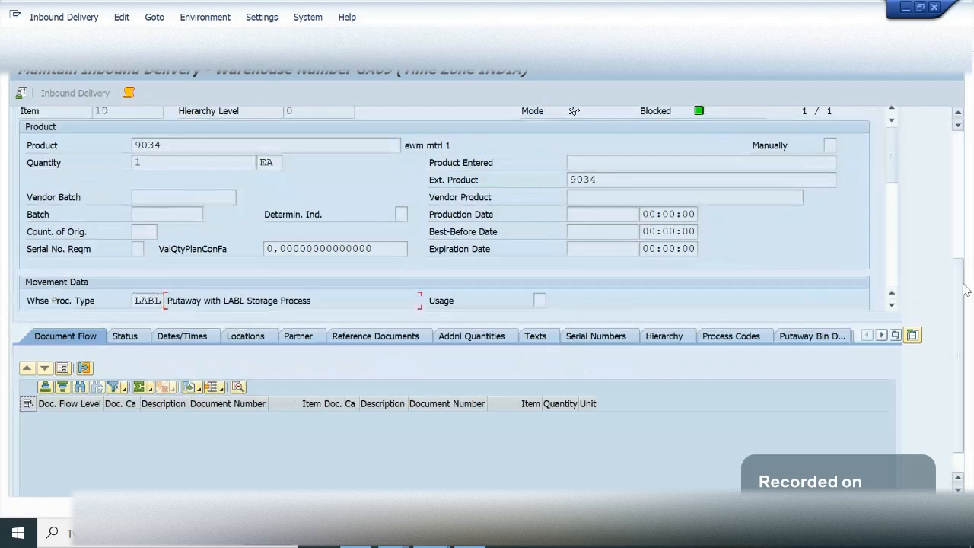
- Return to the delivery's item list and check the handling unit assigned to the inbound delivery
scroll(963, 291, up, 1)
drag(961, 293, 959, 215)
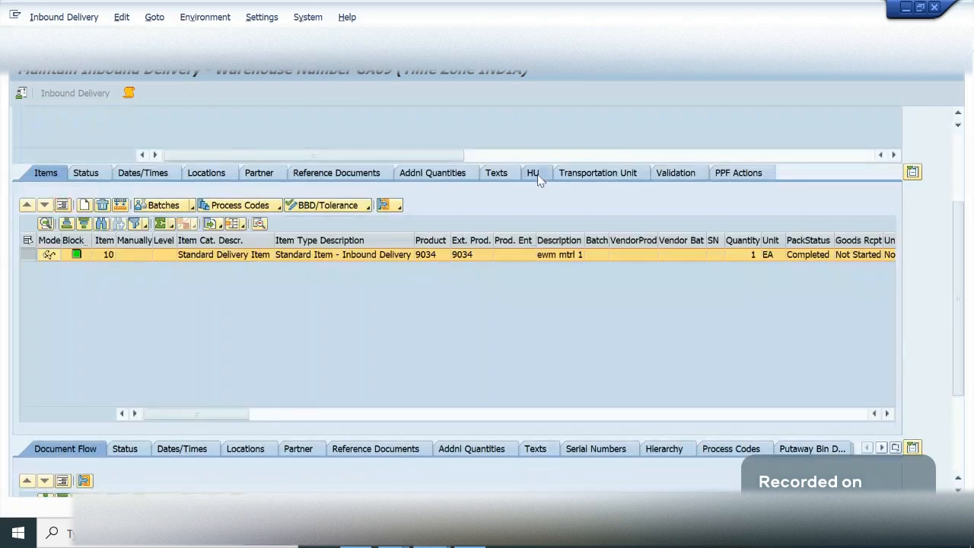
click(536, 175)
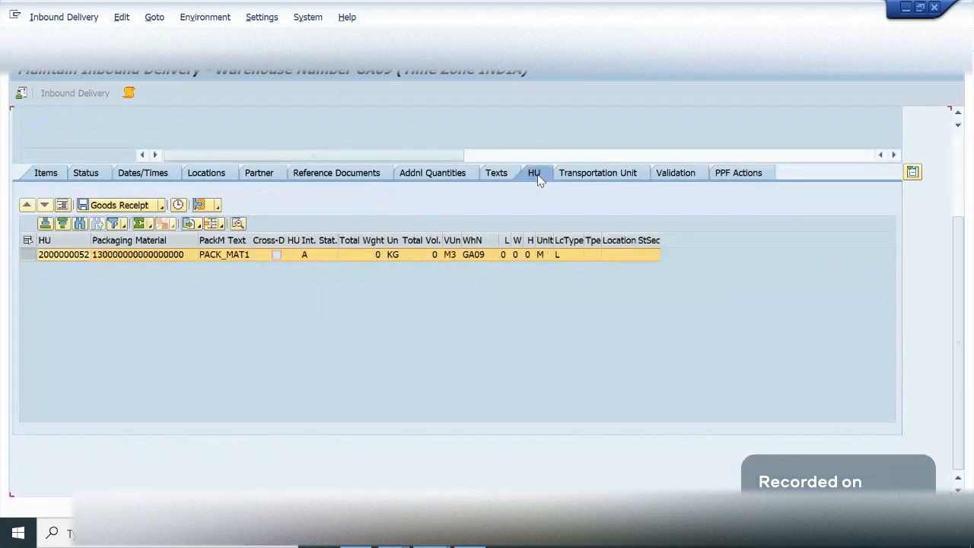
click(47, 175)
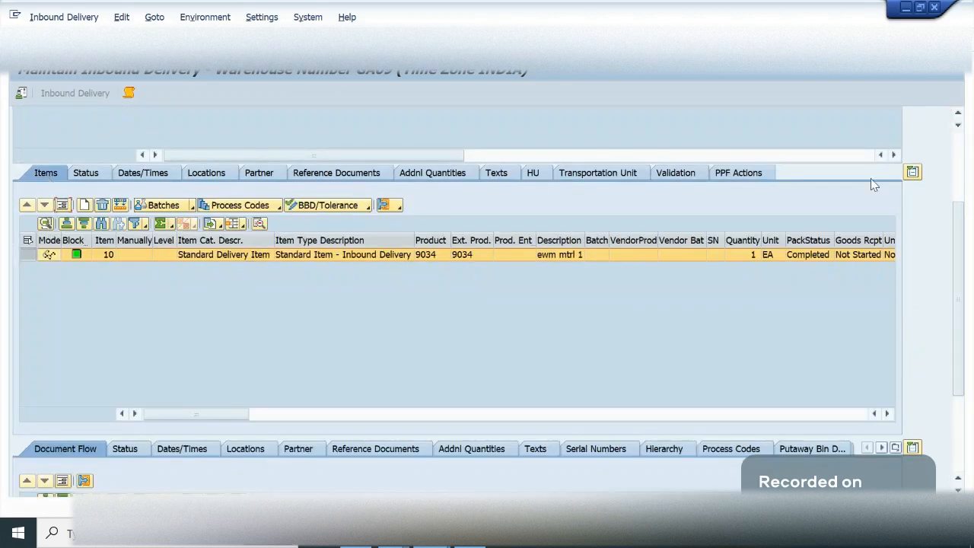
drag(959, 225, 969, 162)
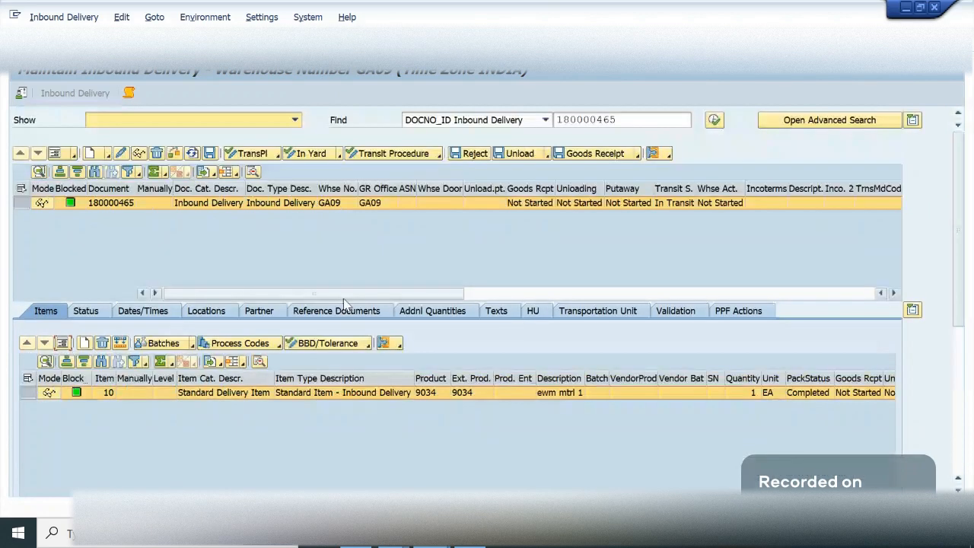
- Open putaway warehouse task creation for the inbound delivery and widen the storage process and description columns of the handling unit list
click(57, 17)
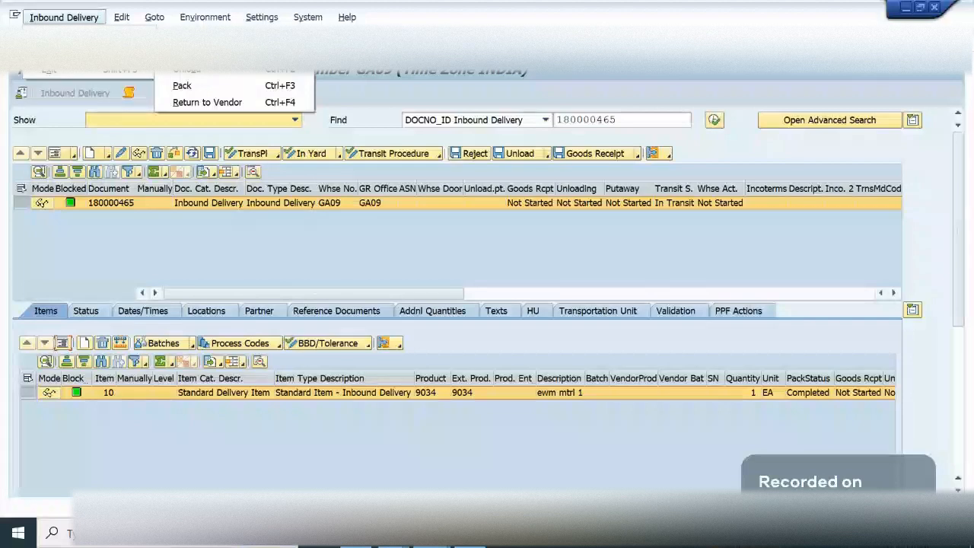
key(Escape)
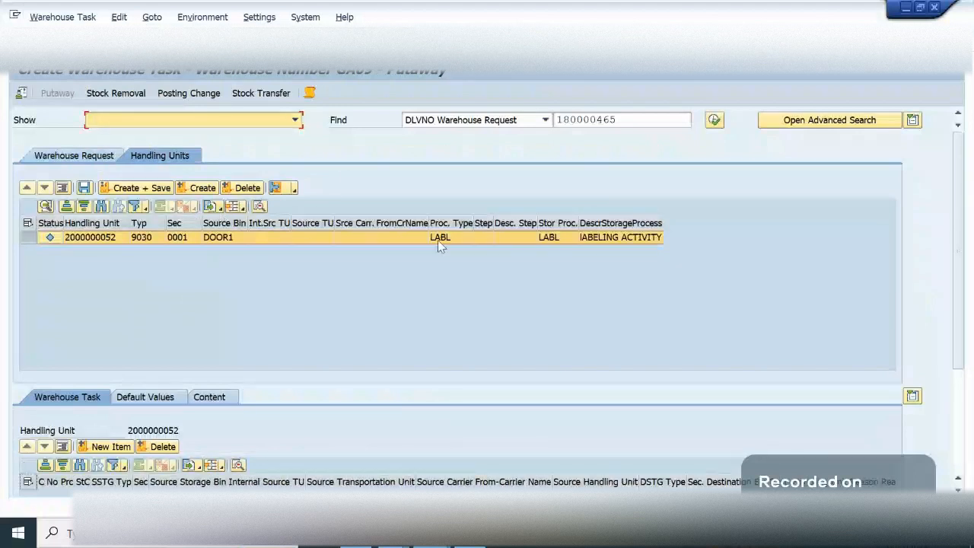
drag(579, 220, 609, 221)
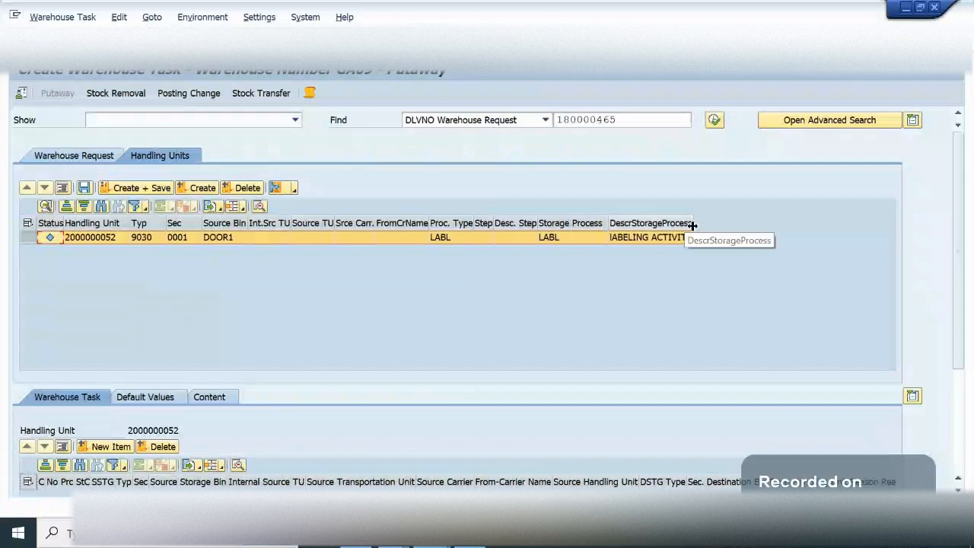
drag(693, 225, 762, 218)
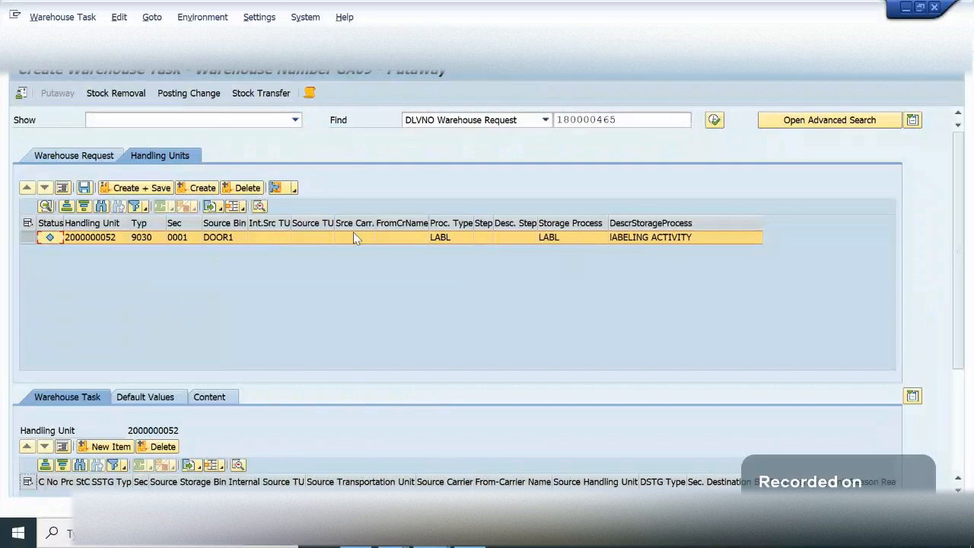
- Create the putaway warehouse task for the handling unit at DOOR1 and inspect its destination bin
click(199, 189)
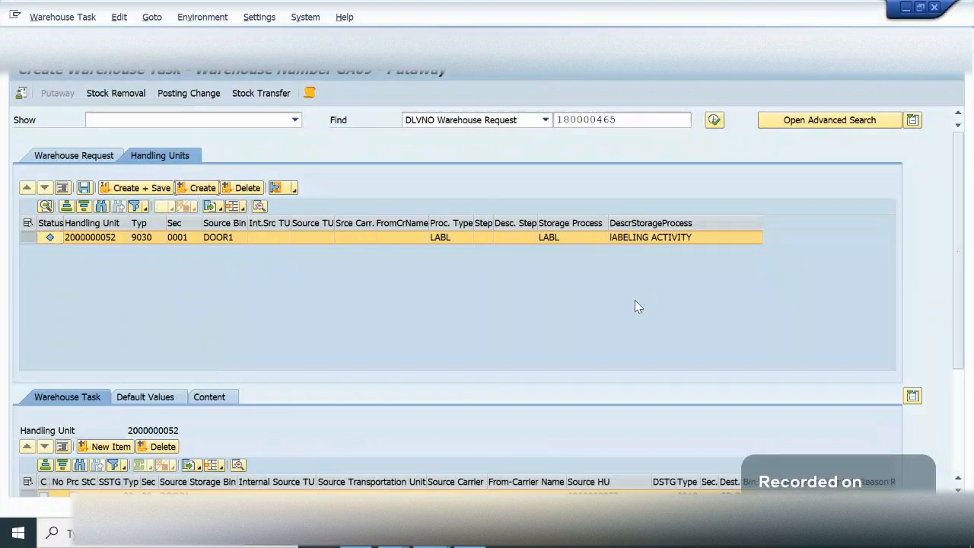
drag(963, 281, 967, 345)
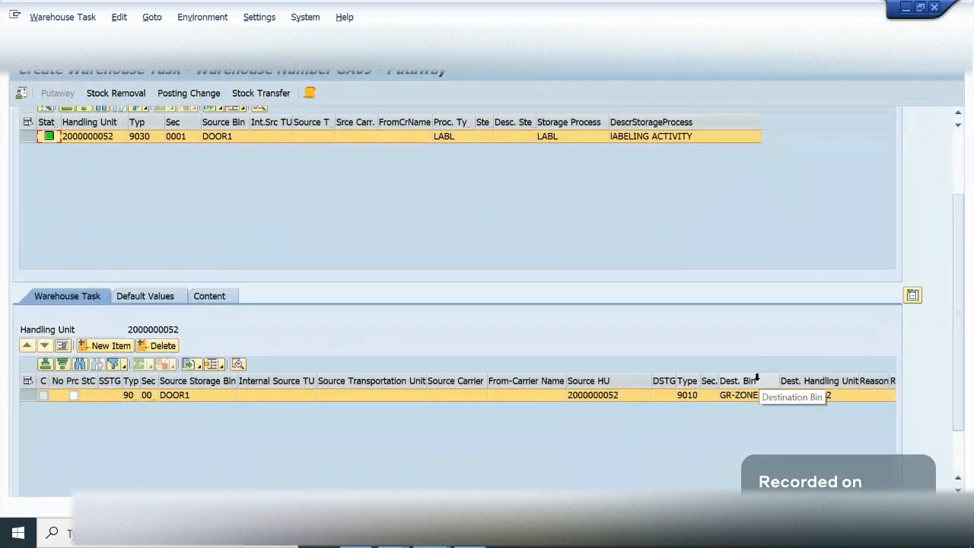
- Open WH Layout.jpg from the EWM Training folder, examine the path from the inbound door to the GR Zone, and switch back to SAP
click(476, 538)
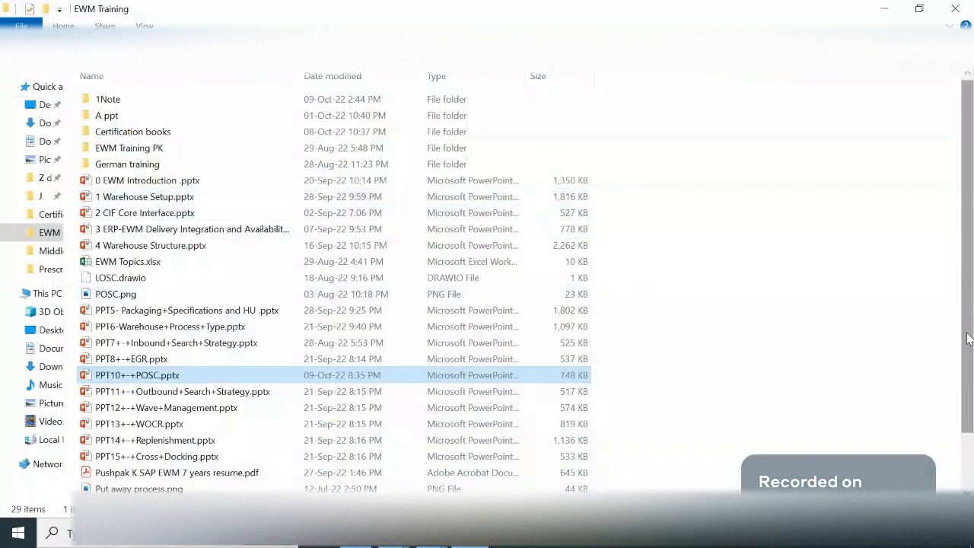
scroll(968, 339, down, 2)
click(157, 492)
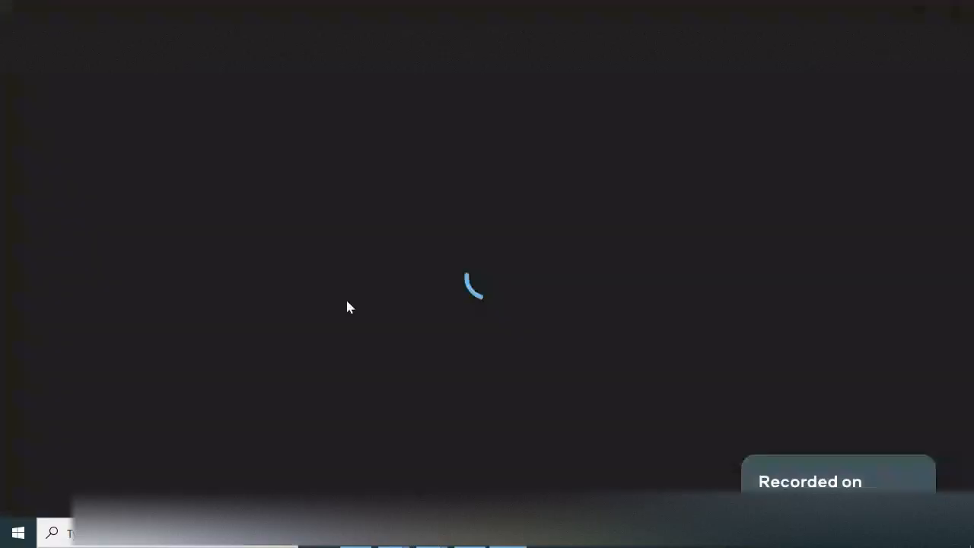
scroll(382, 211, up, 1)
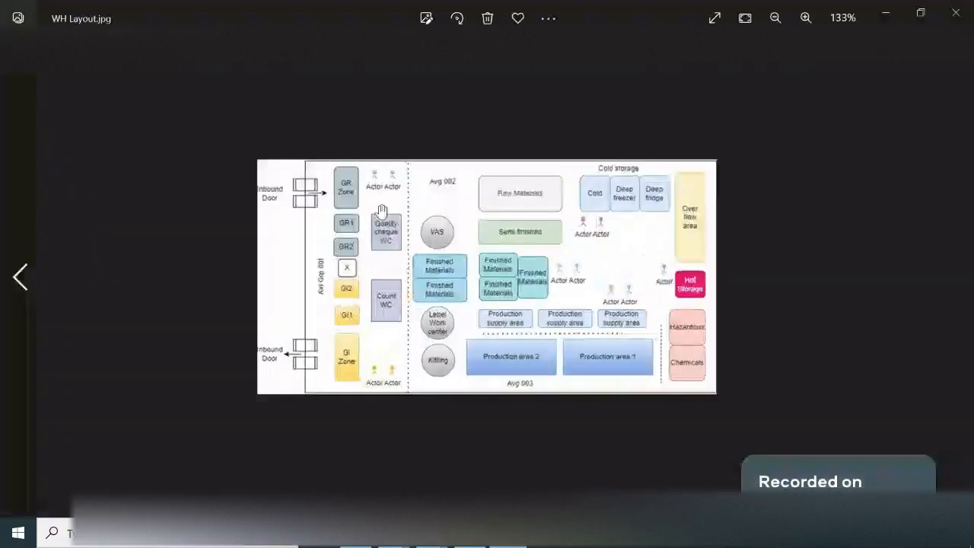
scroll(333, 204, up, 1)
scroll(248, 137, up, 2)
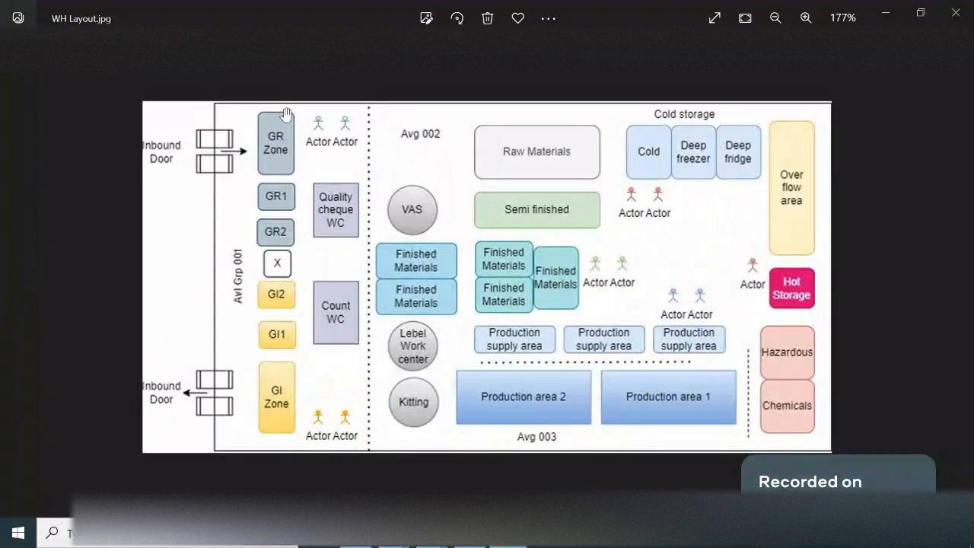
key(alt+Tab)
key(Tab)
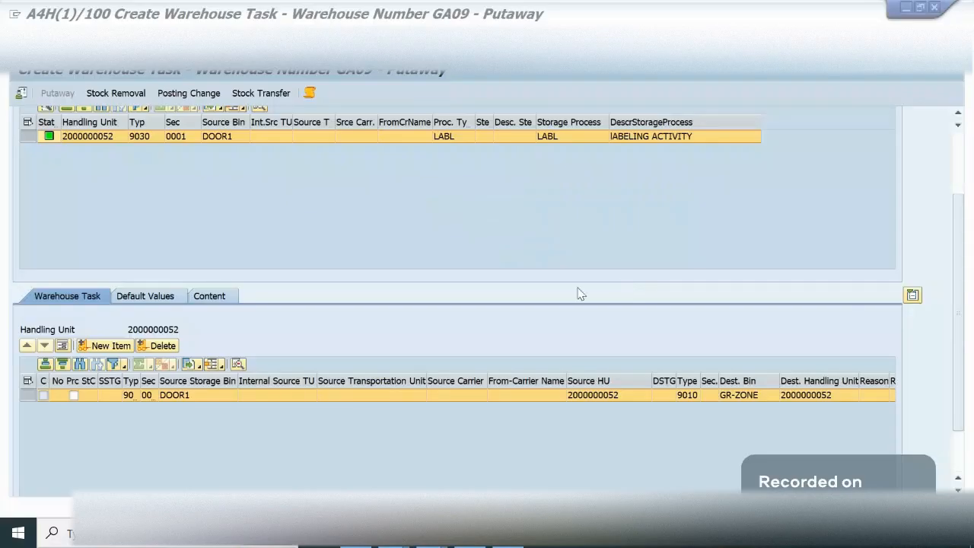
- Create and save the putaway warehouse task for the handling unit, and return to the inbound delivery
drag(962, 391, 961, 234)
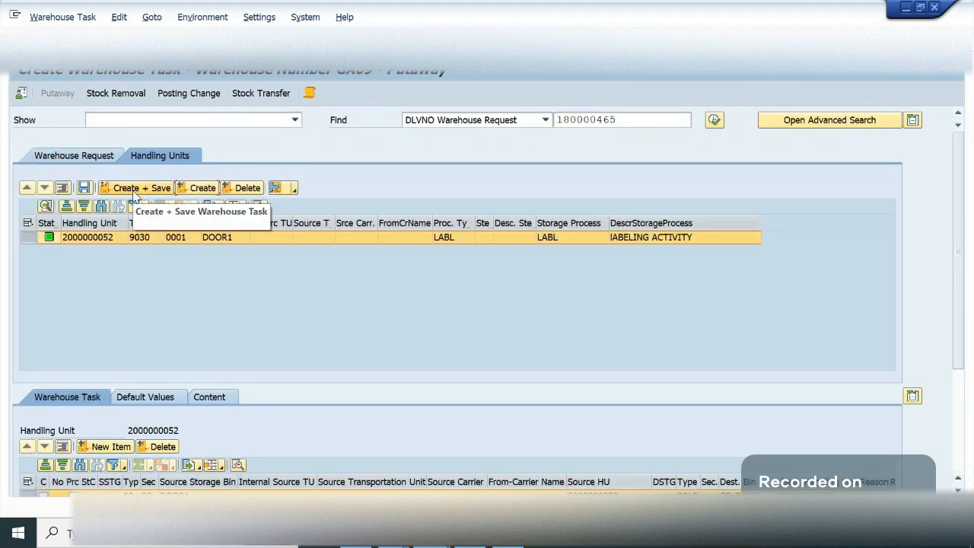
click(135, 192)
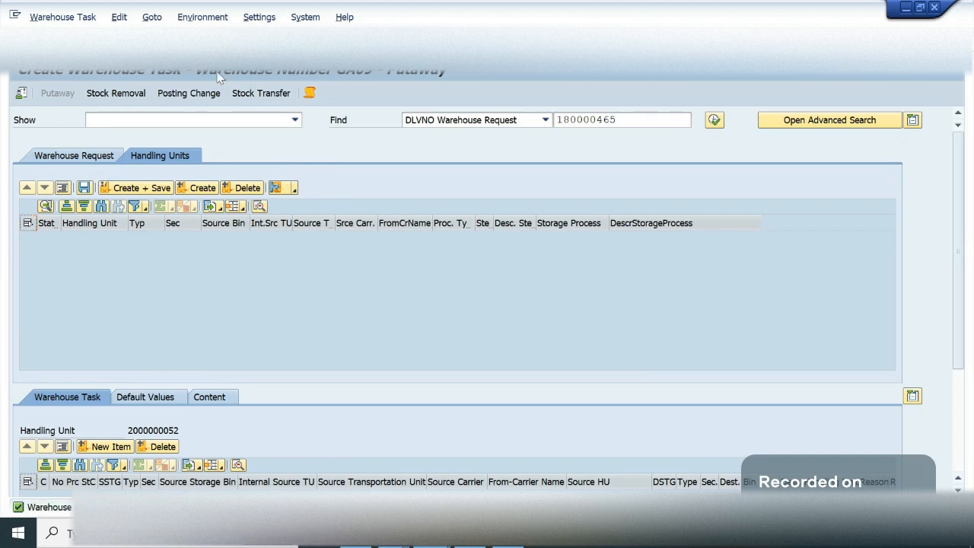
click(217, 43)
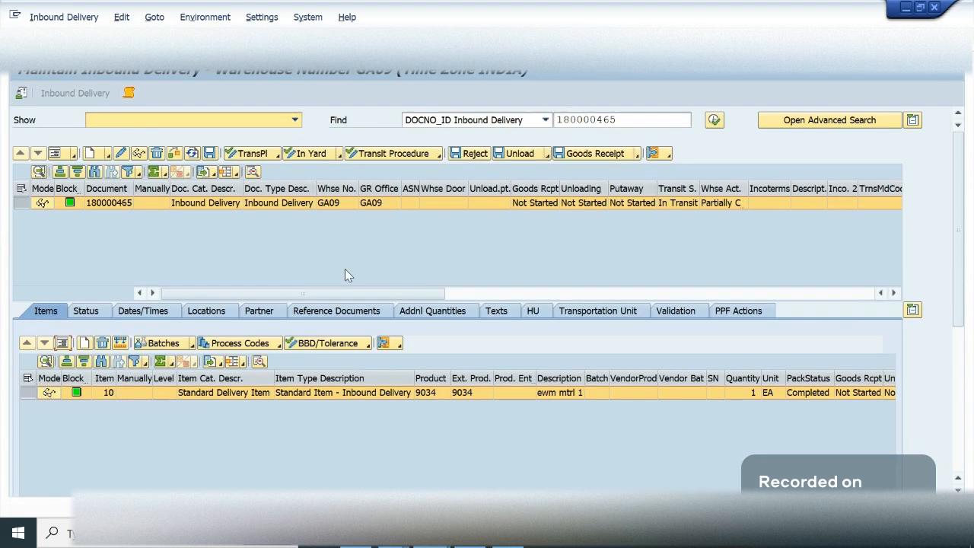
- Copy the inbound delivery number and open the Warehouse Management Monitor in a new session for warehouse GA09 with monitor SAP
click(628, 119)
double_click(629, 119)
key(ctrl+c)
click(628, 118)
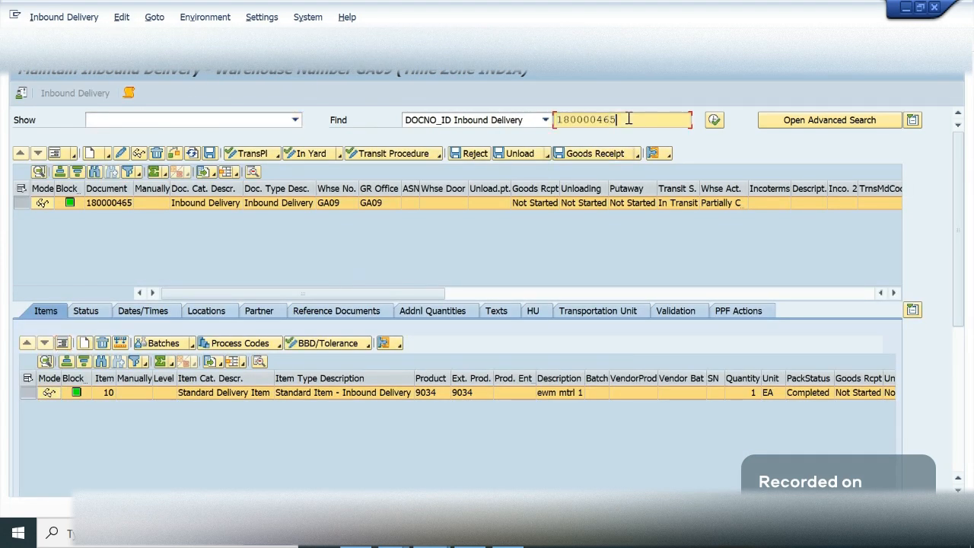
click(426, 44)
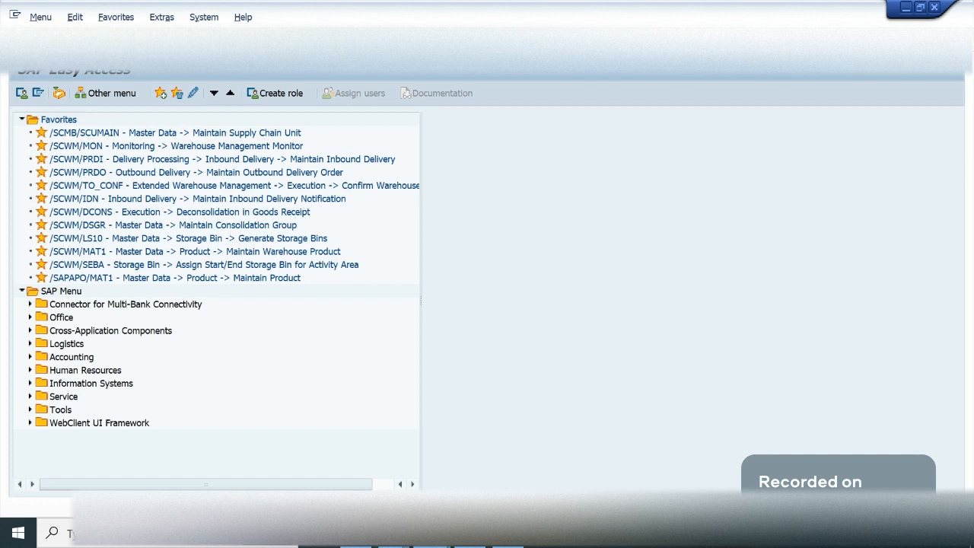
key(Return)
key(Tab)
text(sa)
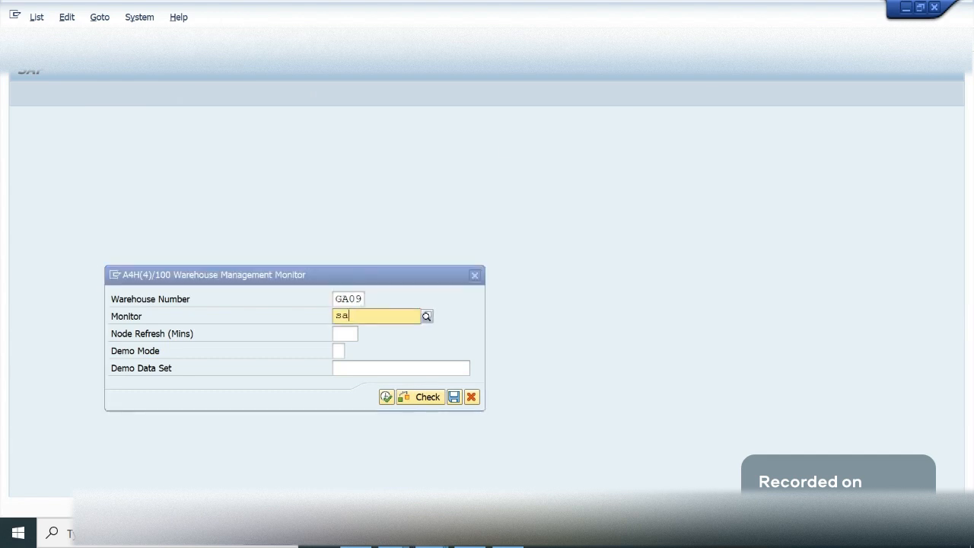
text(p)
key(Return)
key(F8)
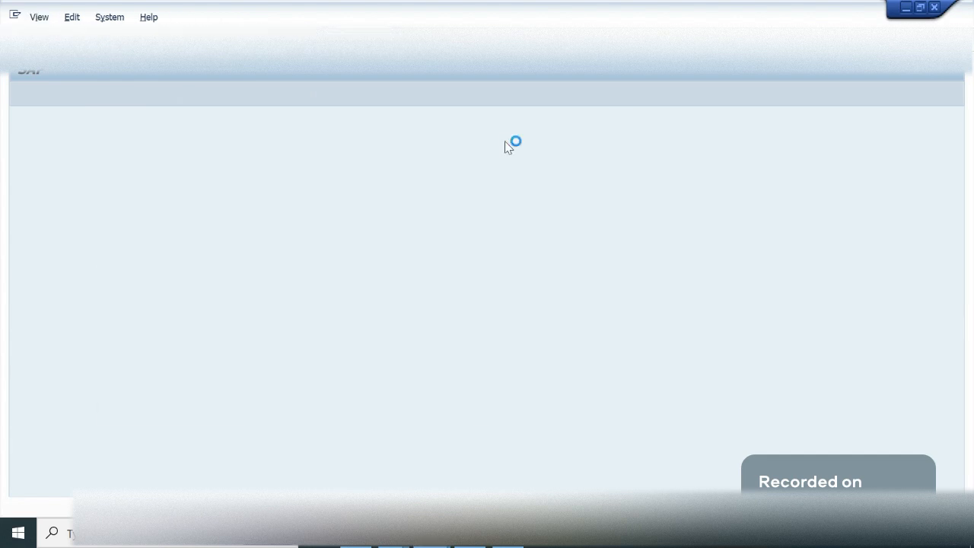
- Find inbound delivery 180000465 among the monitor's inbound documents and display its warehouse tasks
click(20, 168)
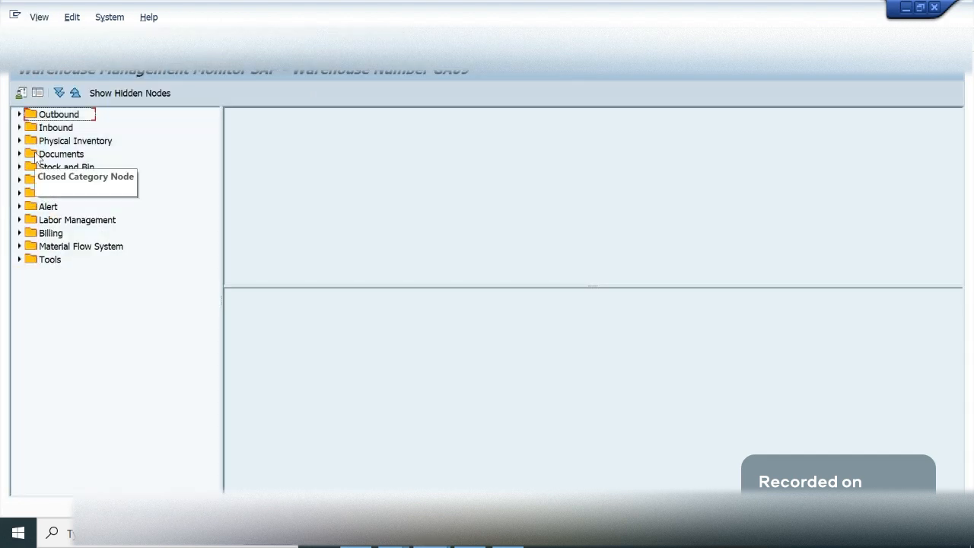
click(20, 127)
click(28, 141)
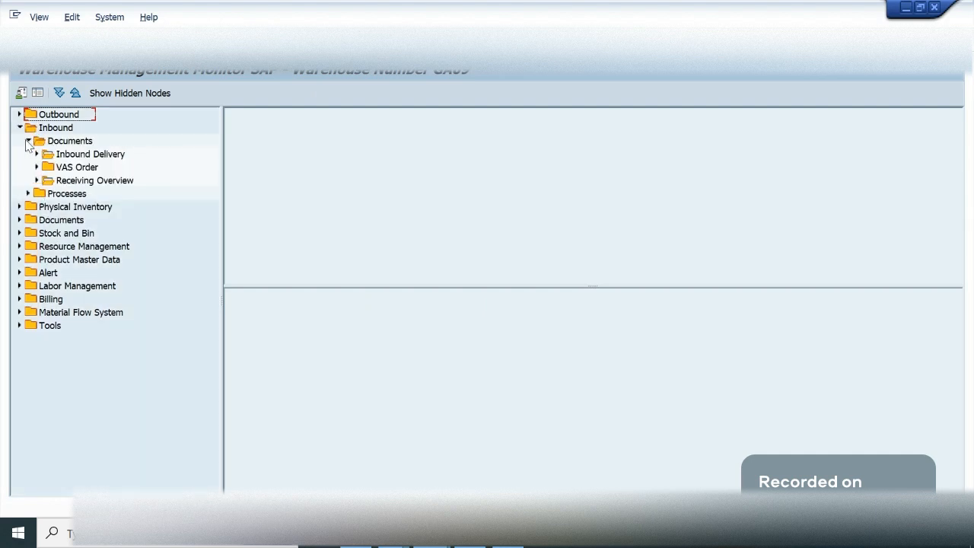
click(36, 153)
click(114, 155)
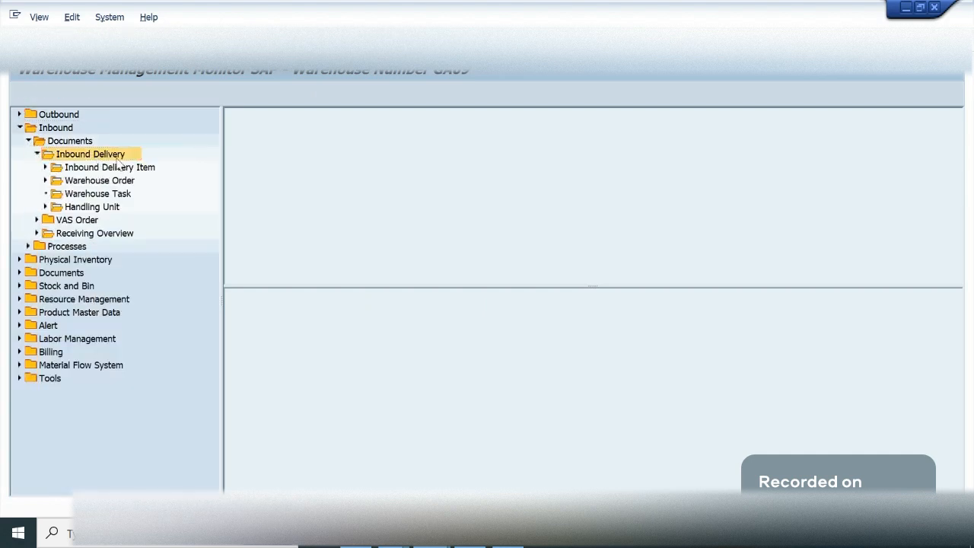
key(ctrl+v)
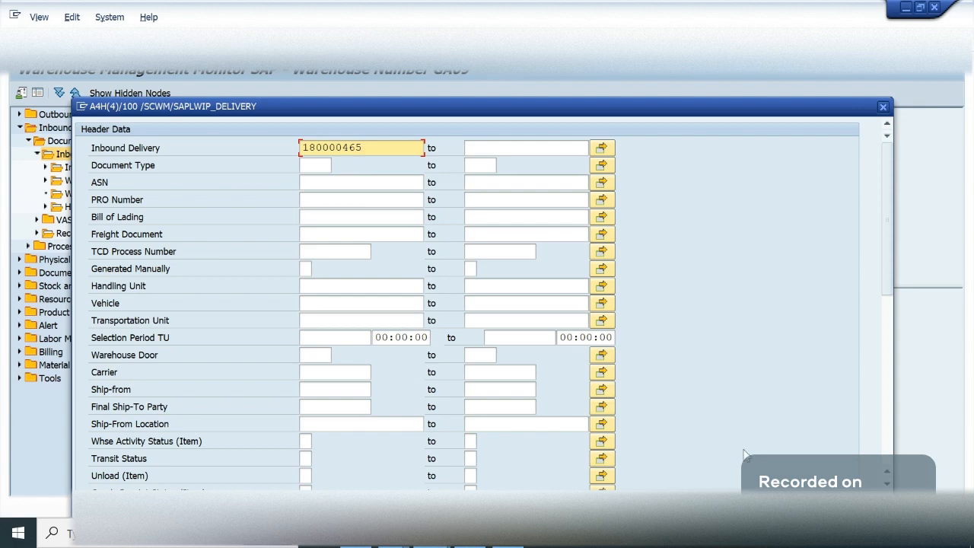
click(788, 528)
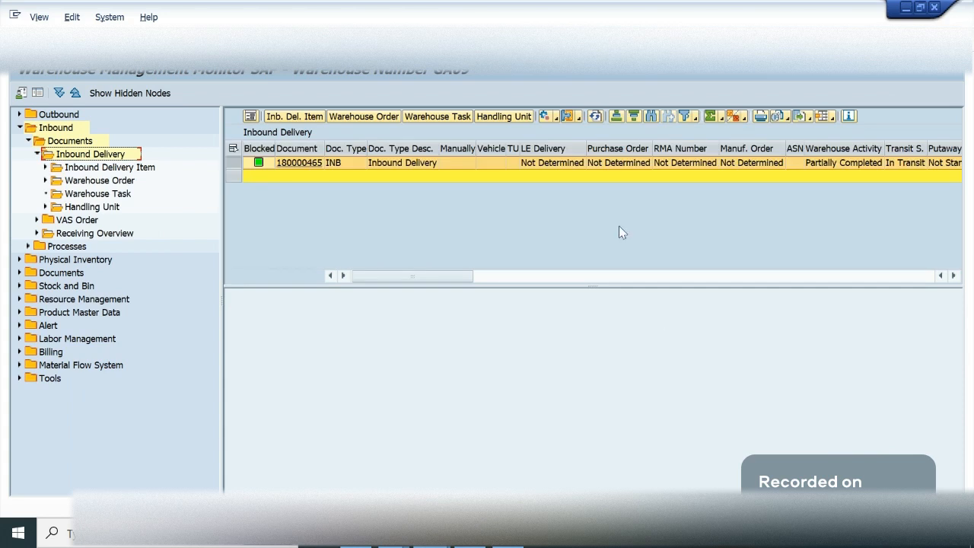
click(438, 117)
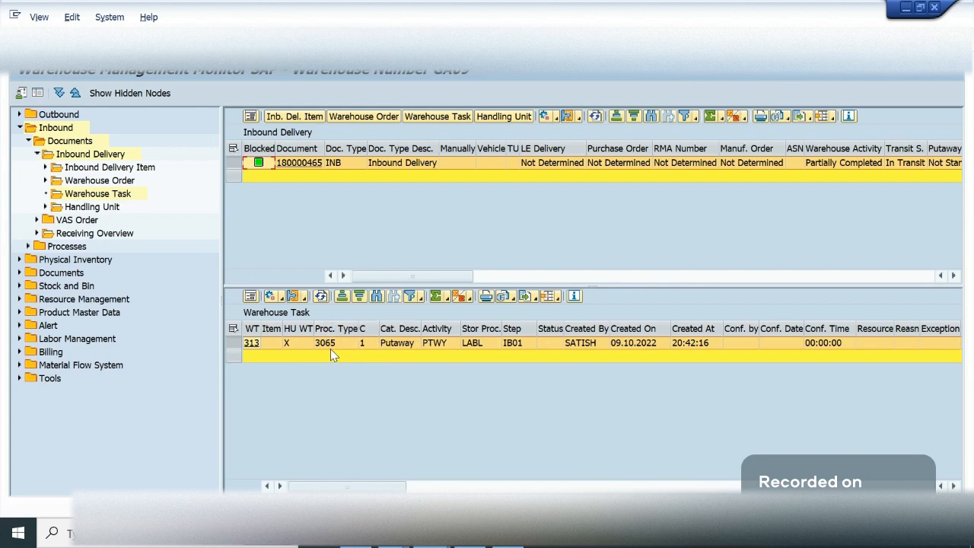
- Switch to the customizing session, leave the warehouse process type overview, and open the Define Process-Oriented Storage Control activity
key(alt+Tab)
key(alt+Tab)
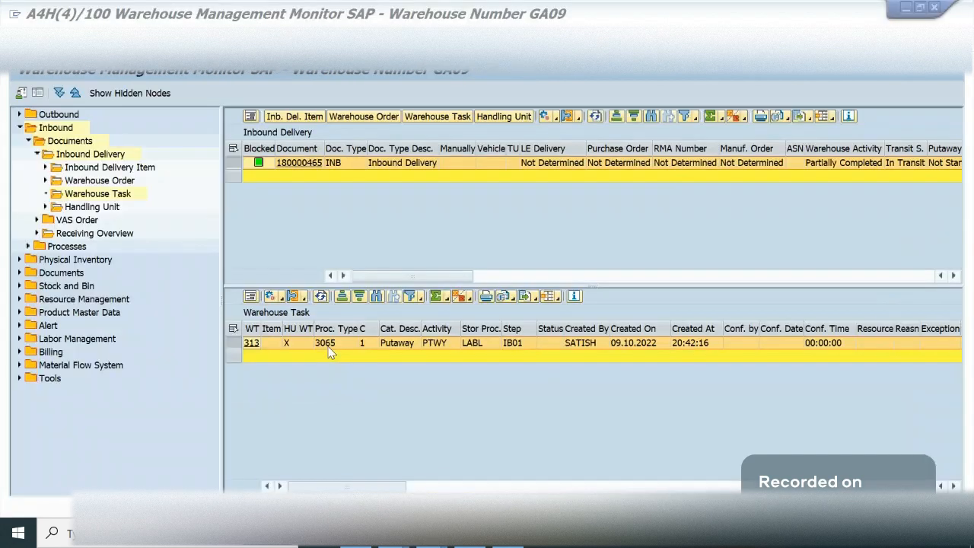
mouse_move(432, 534)
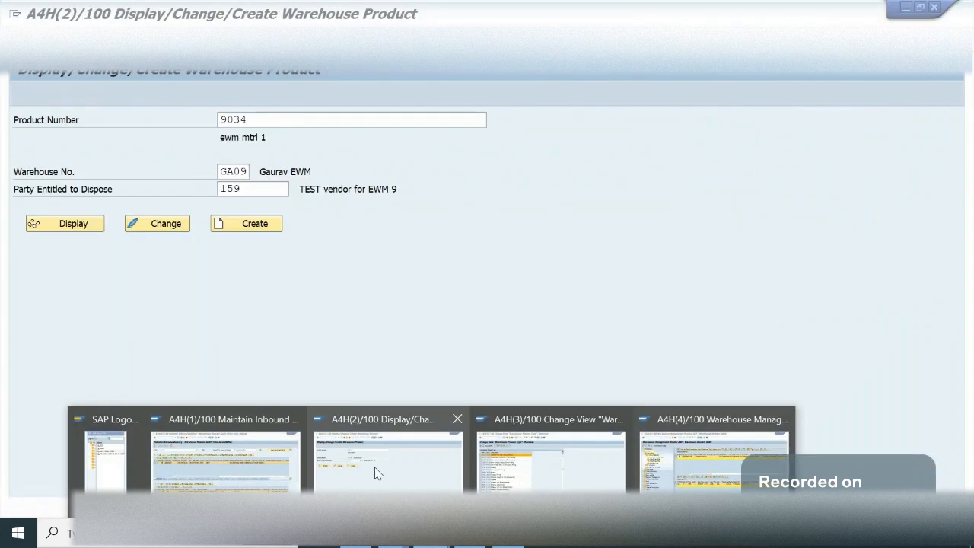
click(523, 472)
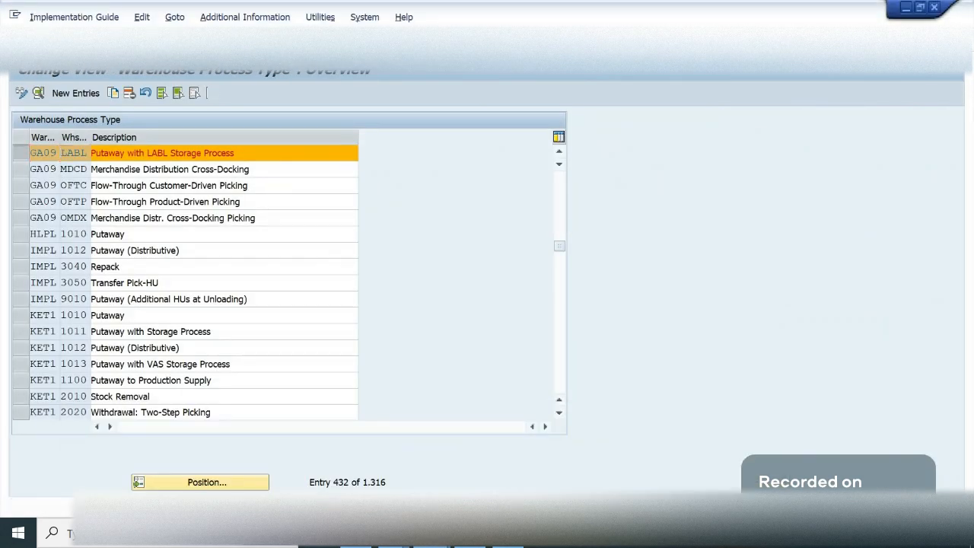
click(211, 43)
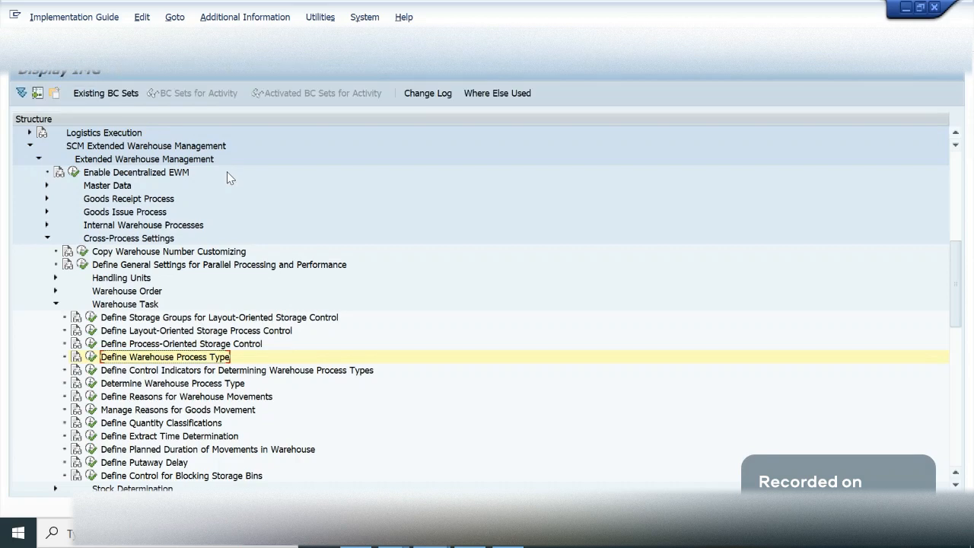
click(91, 344)
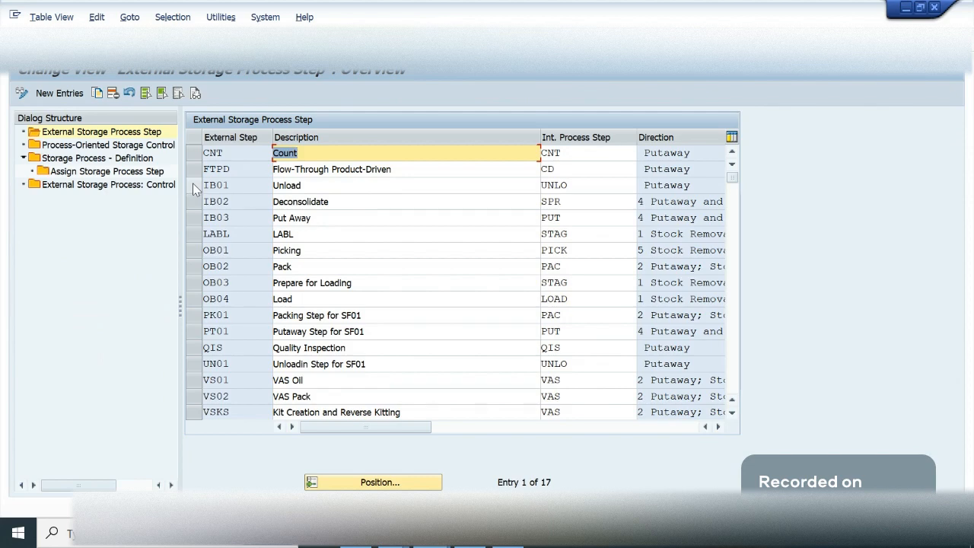
- Locate warehouse GA09 in the storage process definitions and display the steps assigned to storage process LABL
click(84, 162)
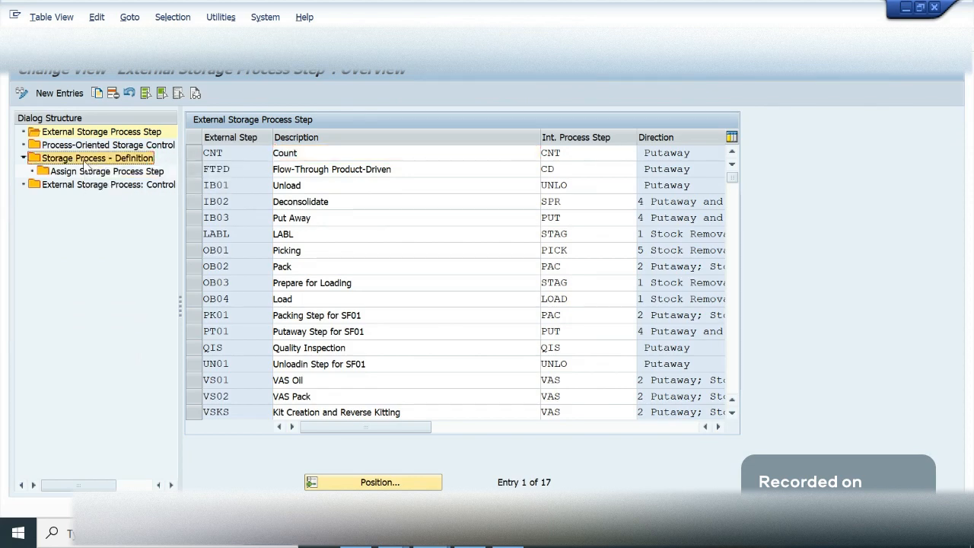
click(395, 486)
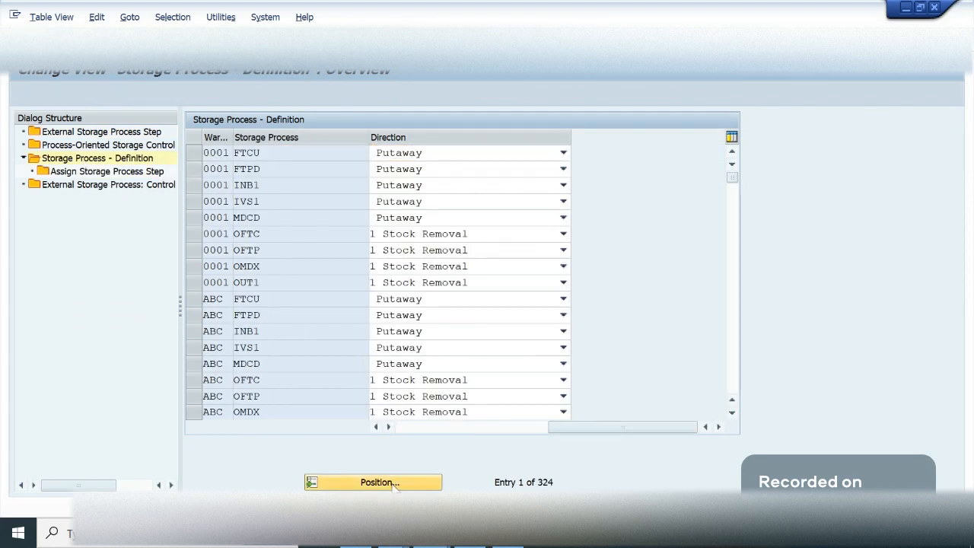
text(ga09)
key(Return)
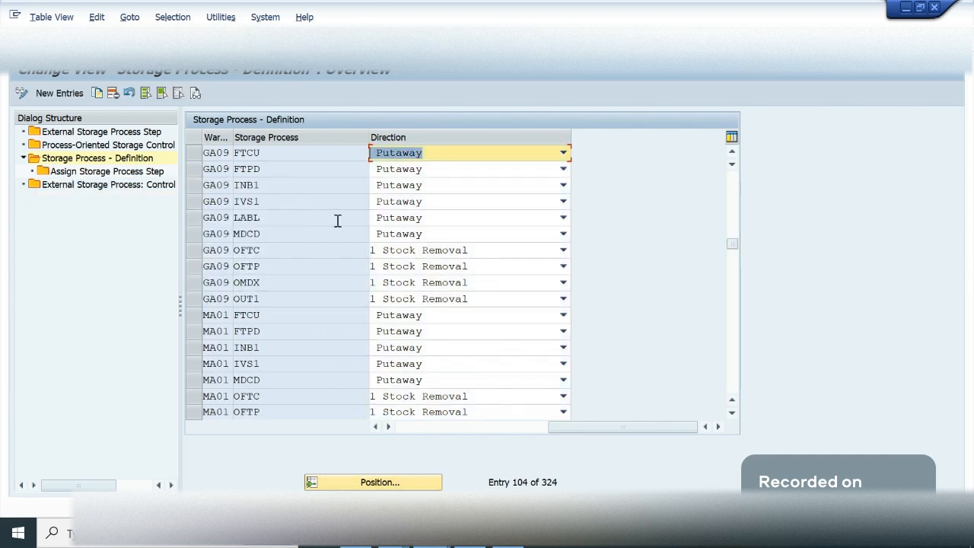
click(213, 218)
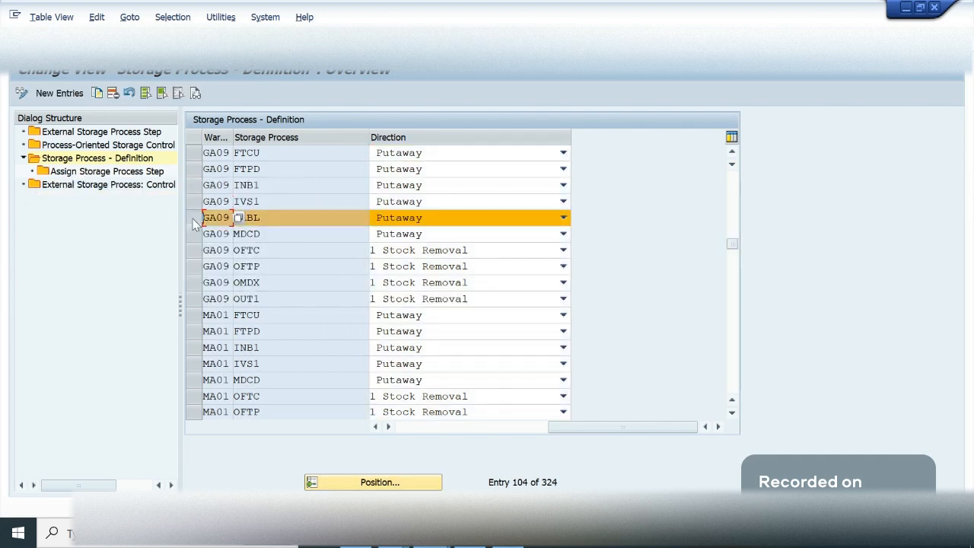
click(287, 219)
click(112, 173)
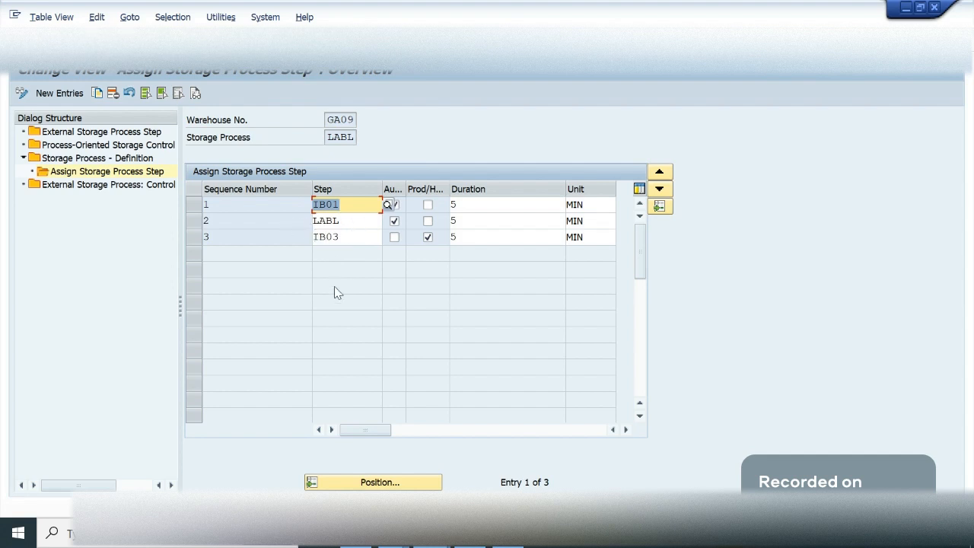
- Open the Process-Oriented Storage Control overview and position the list at warehouse GA09
double_click(108, 147)
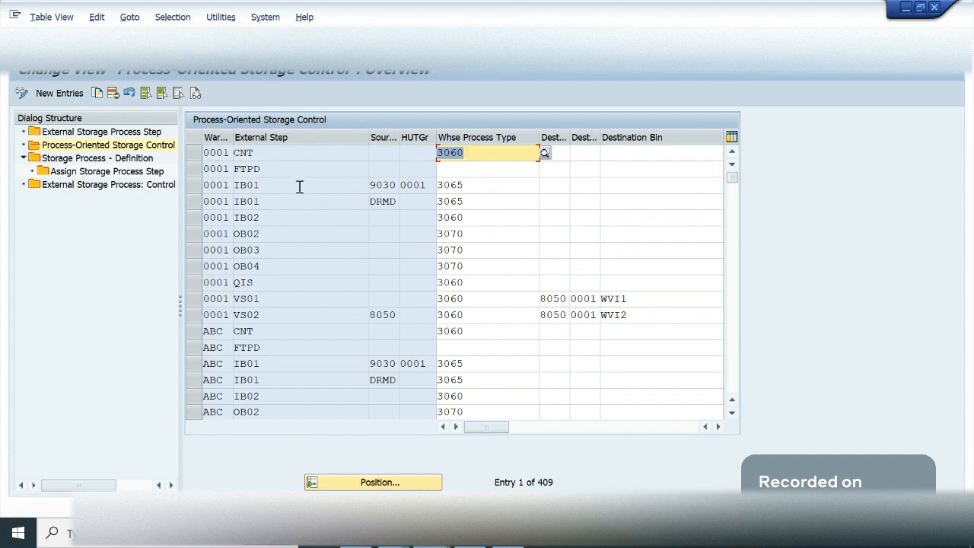
click(379, 482)
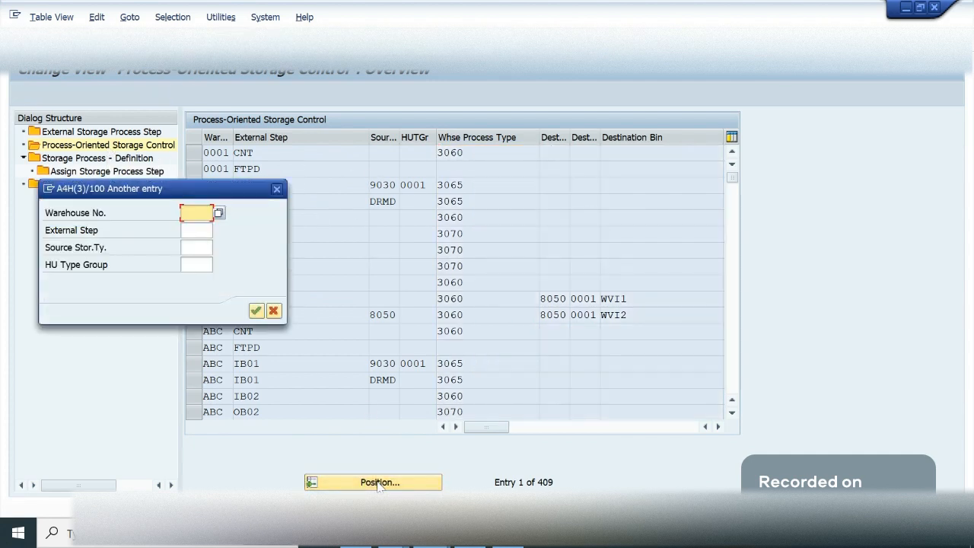
text(ga09)
key(Return)
key(Down)
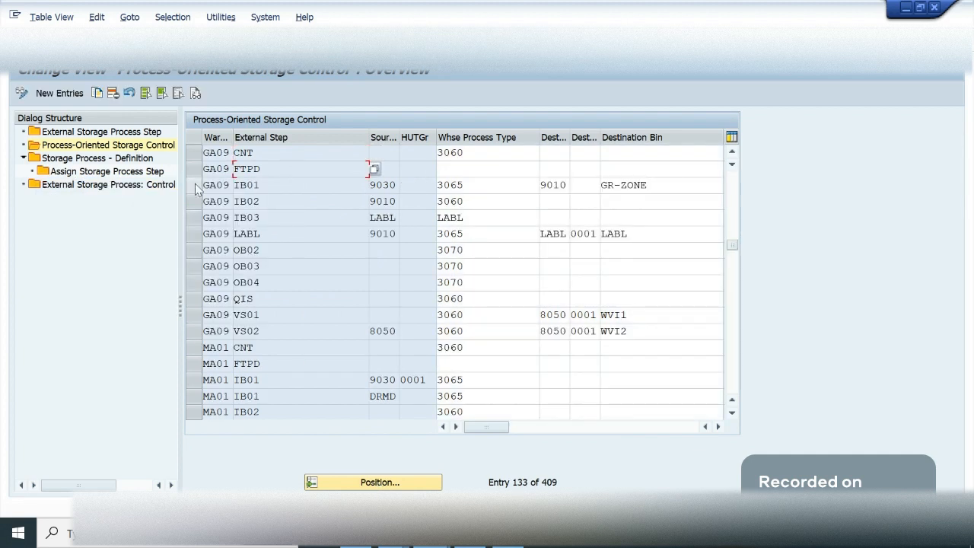
- Examine the GA09 entry for external step IB01, checking its source storage type, warehouse process type and destination bin
click(194, 185)
click(646, 188)
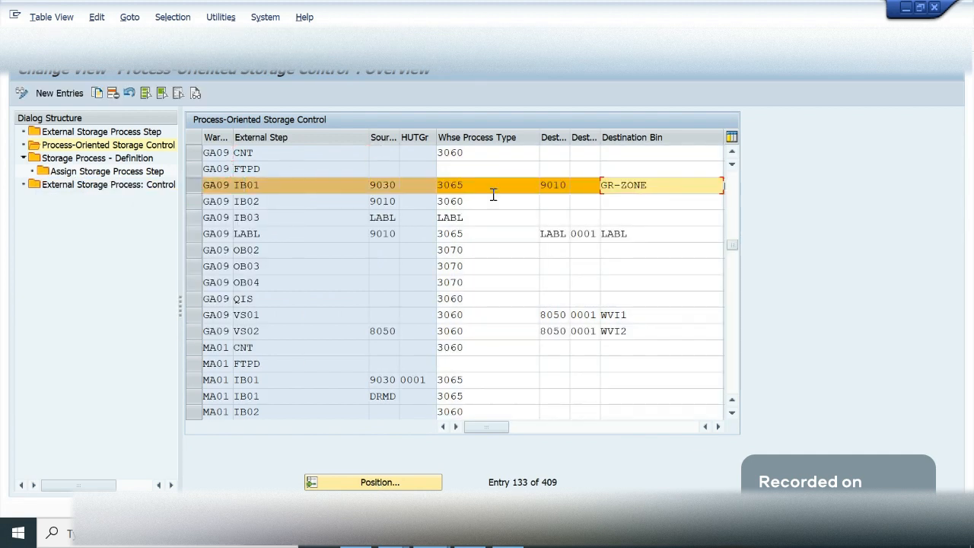
drag(474, 188, 436, 195)
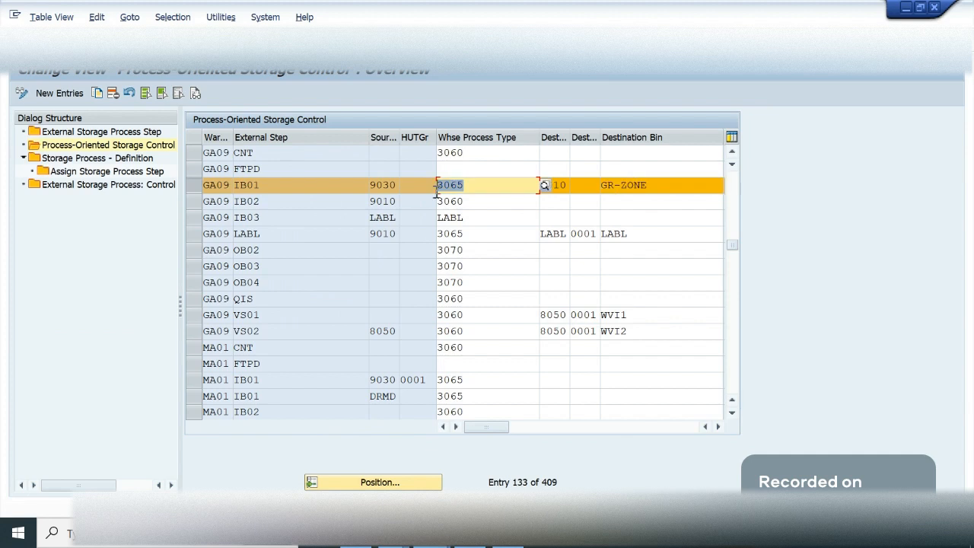
click(437, 191)
click(395, 185)
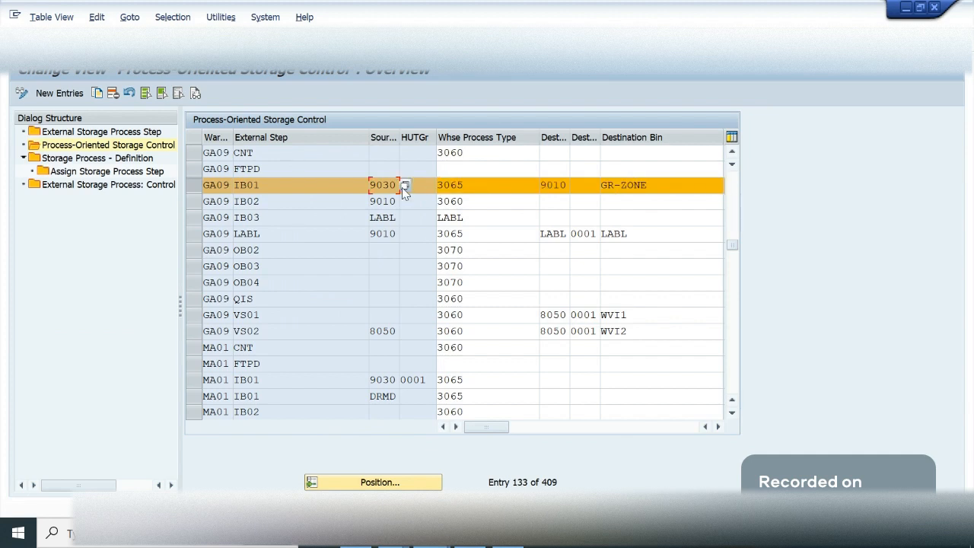
click(675, 185)
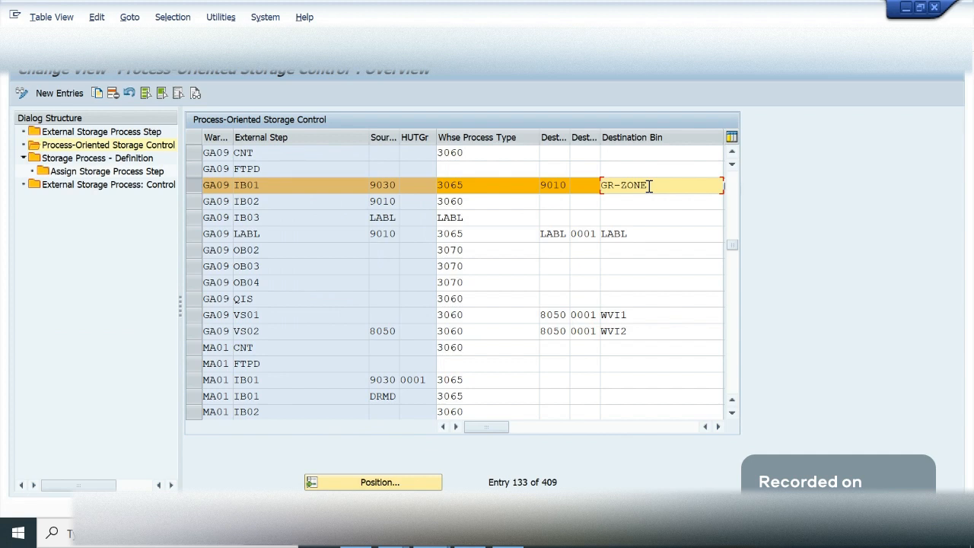
click(434, 186)
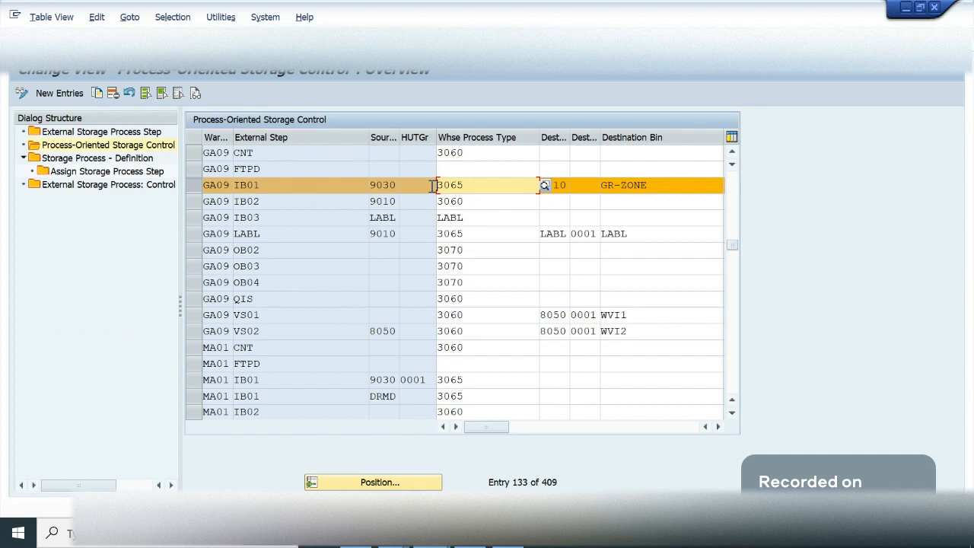
click(516, 182)
click(658, 188)
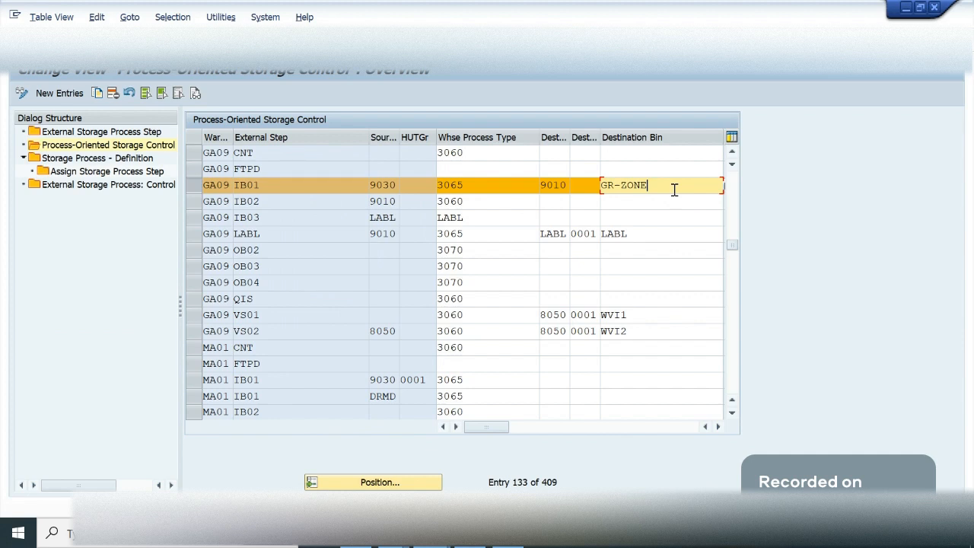
- Compare the warehouse process types of GA09 steps IB01, IB02 and LABL, and the destination bins of IB01 and IB02
click(487, 200)
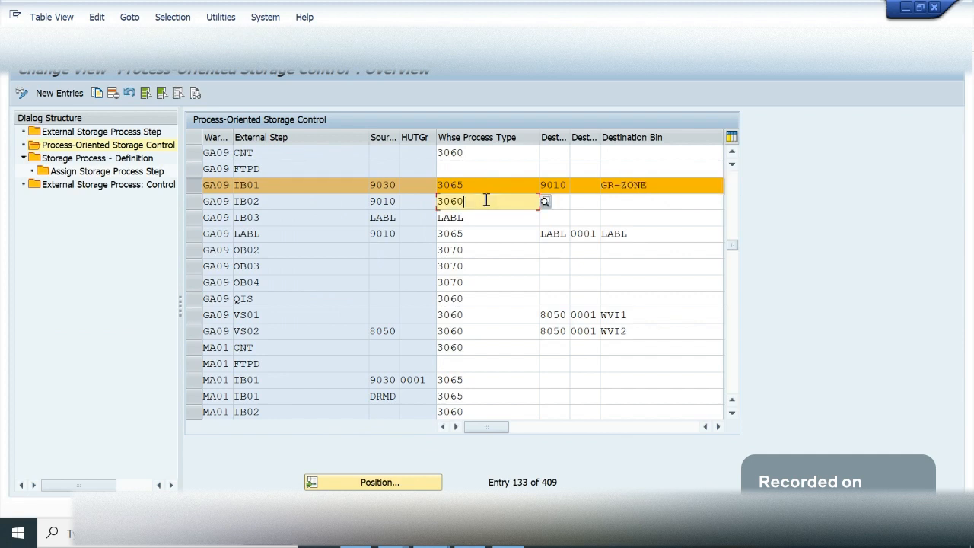
click(500, 235)
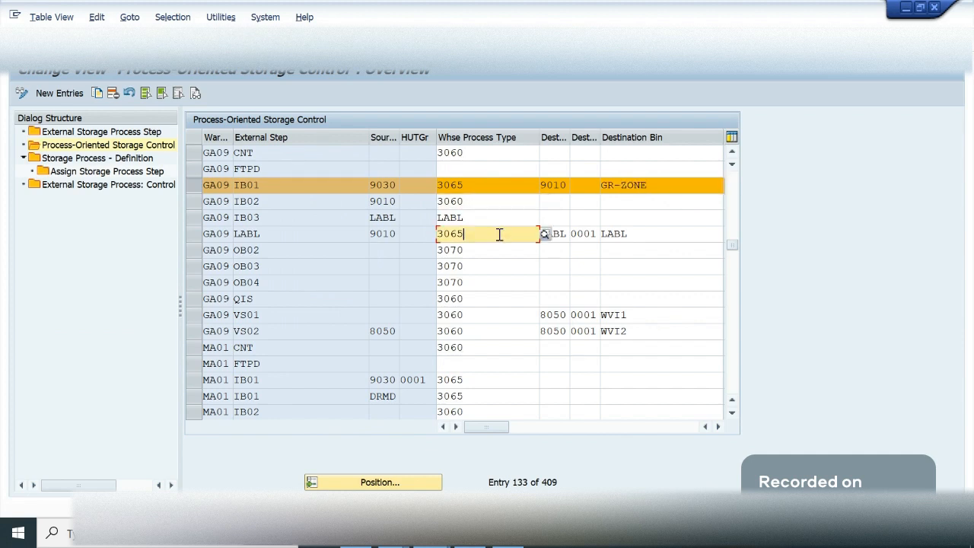
click(488, 186)
click(478, 200)
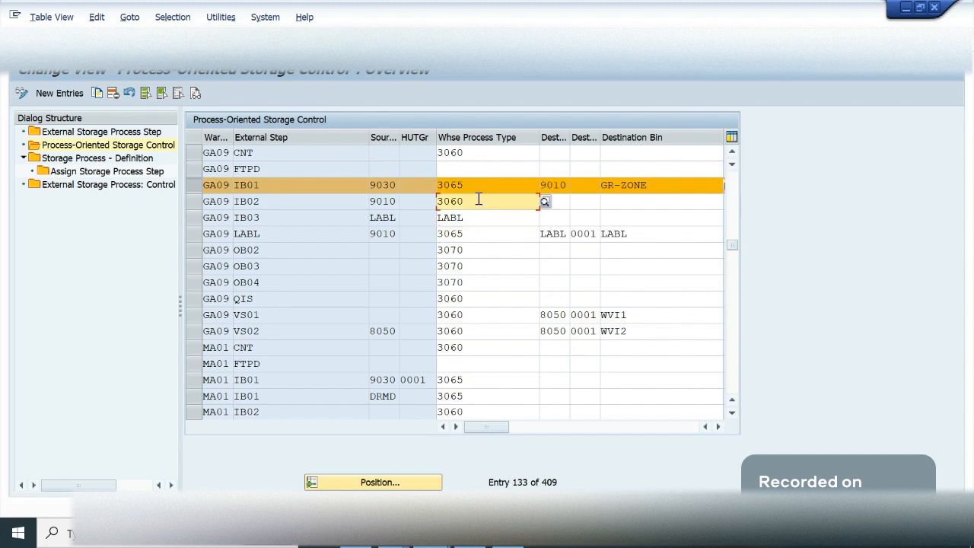
click(659, 201)
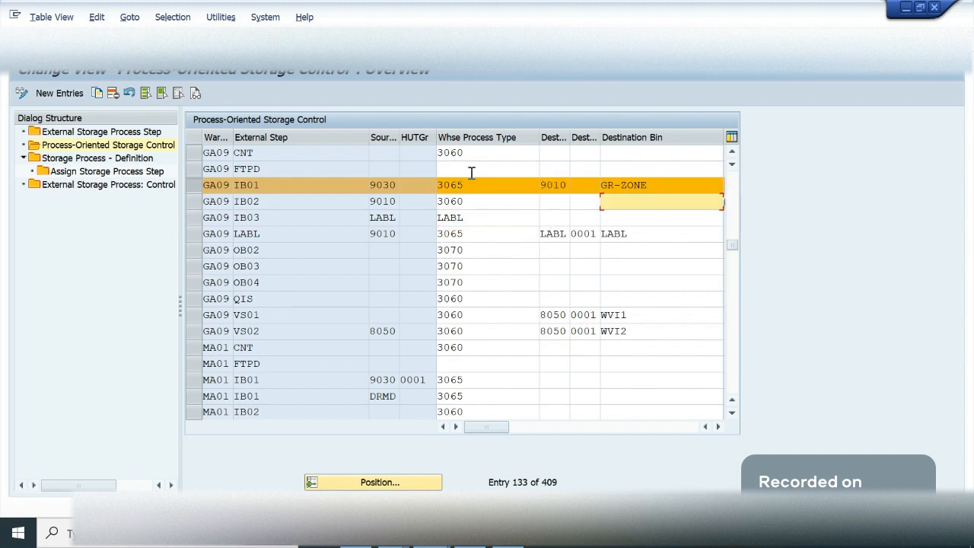
click(473, 184)
click(668, 192)
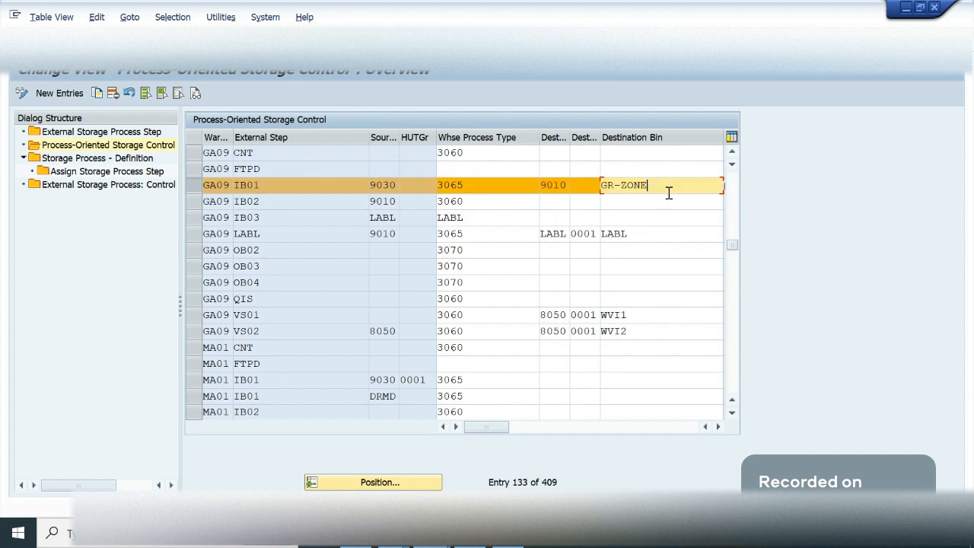
click(669, 202)
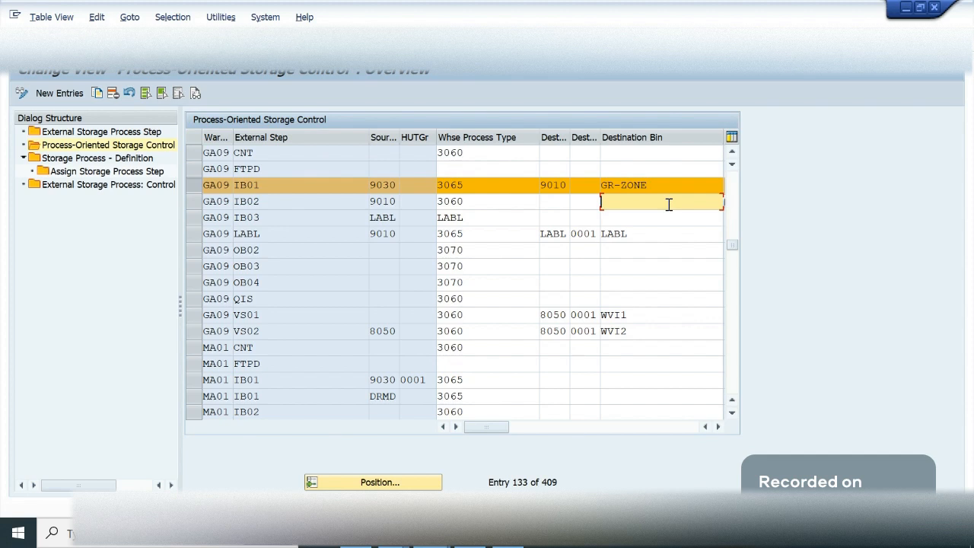
- Recheck the destination bin, warehouse process type and source storage type of the GA09 IB01 storage control entry
drag(667, 190, 579, 196)
click(665, 190)
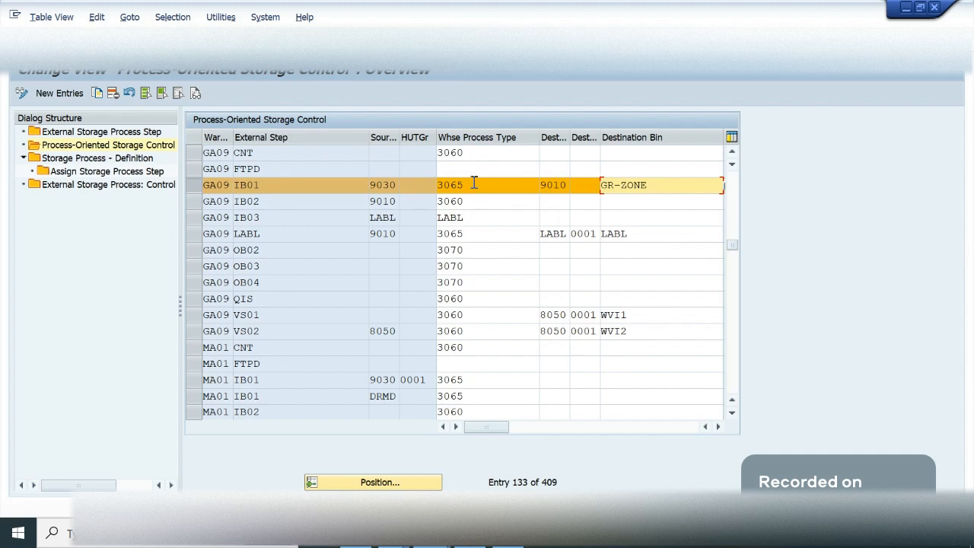
drag(473, 182, 439, 185)
click(440, 185)
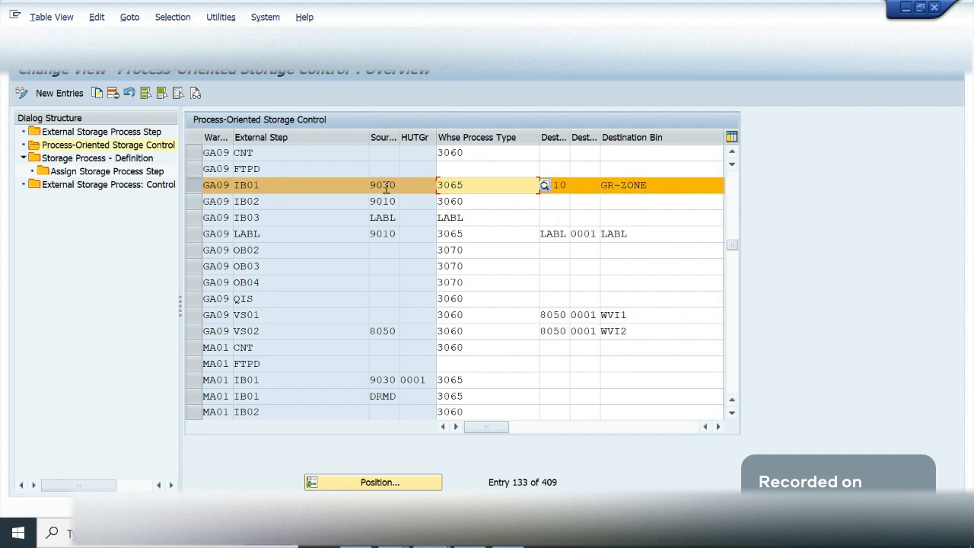
click(386, 187)
click(542, 200)
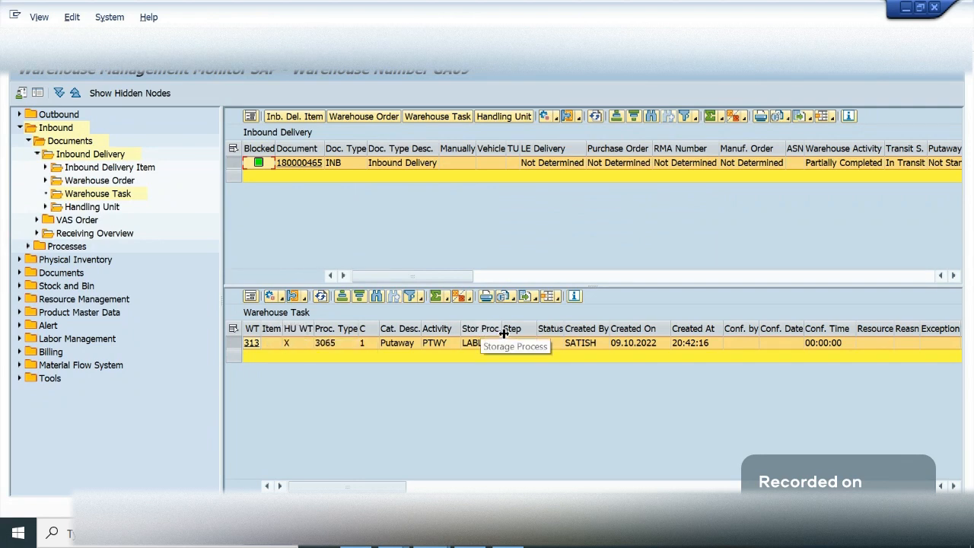
- Widen the Storage Process column in the monitor's warehouse task list and check task 313's step, storage process and activity
drag(507, 335, 513, 335)
click(525, 344)
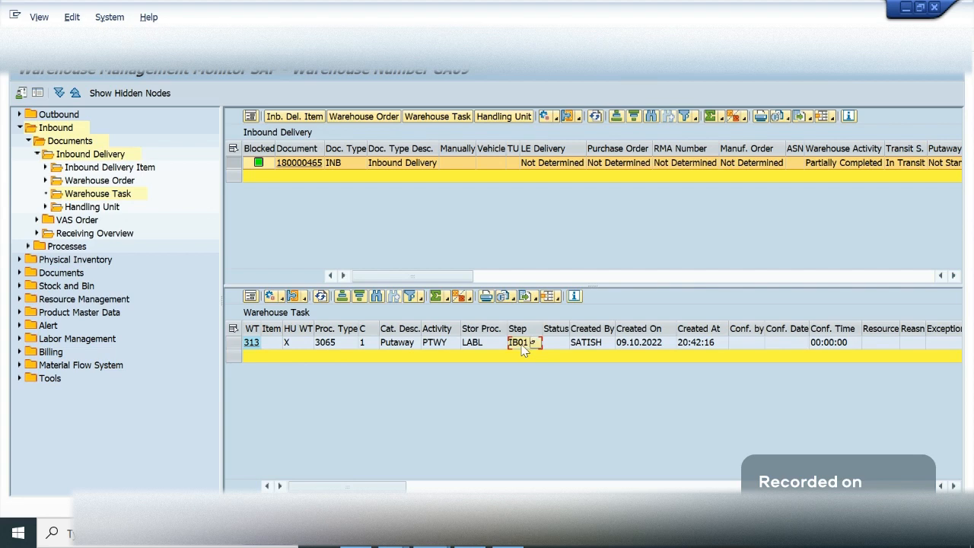
click(475, 345)
click(445, 344)
- Read through the remaining columns of warehouse task 313 as far as its source and destination storage types and bins
key(Tab)
key(Tab)
key(Tab)
key(Tab)
key(Tab)
key(Tab)
key(Tab)
key(Tab)
key(Tab)
key(Tab)
key(Tab)
key(Tab)
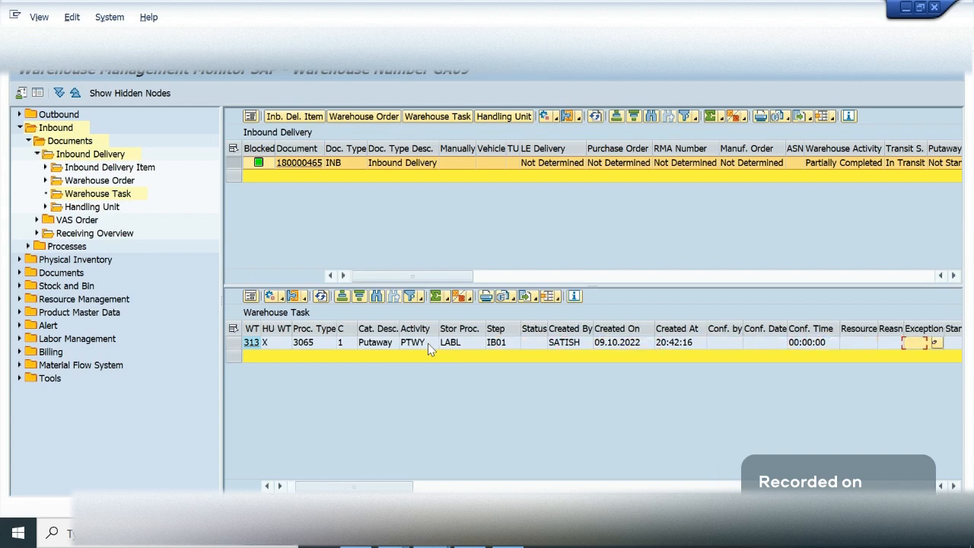
key(Tab)
key(Tab)
key(Tab)
key(Tab)
key(Tab)
key(Tab)
key(Tab)
key(Tab)
key(Tab)
key(Tab)
key(Tab)
key(Tab)
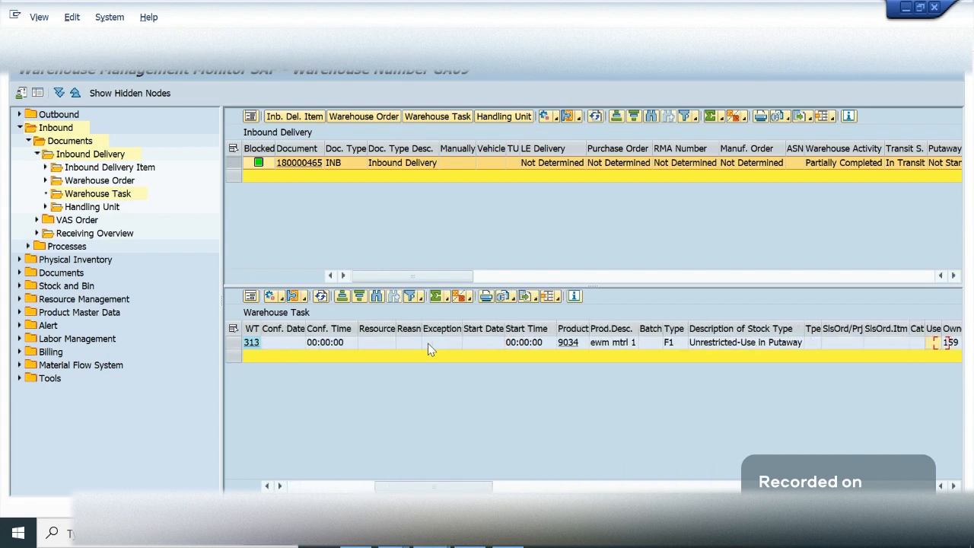
key(Tab)
key(Tab)
key(Tab)
key(Tab)
key(Tab)
key(Tab)
key(Tab)
key(Tab)
key(Tab)
key(Tab)
key(Tab)
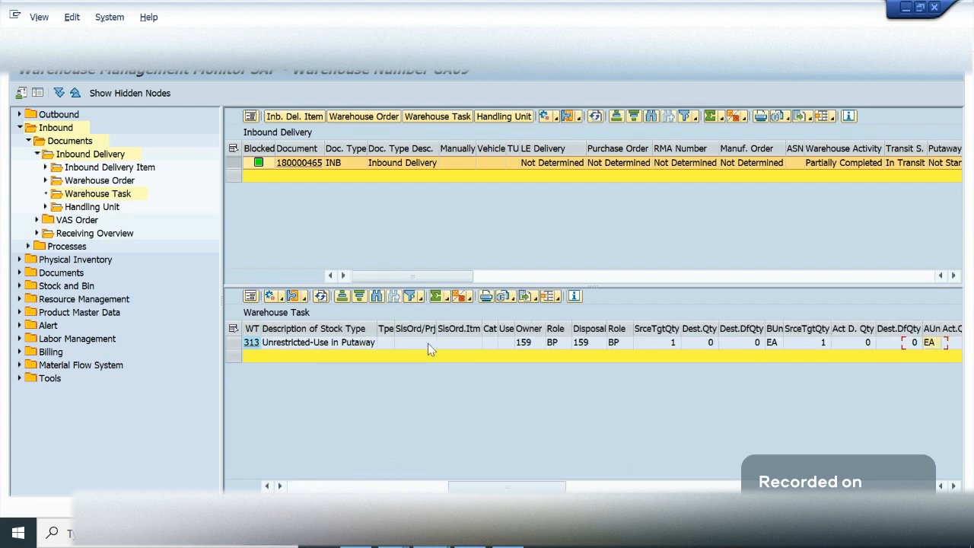
key(Tab)
key(alt+Tab)
key(alt+Tab)
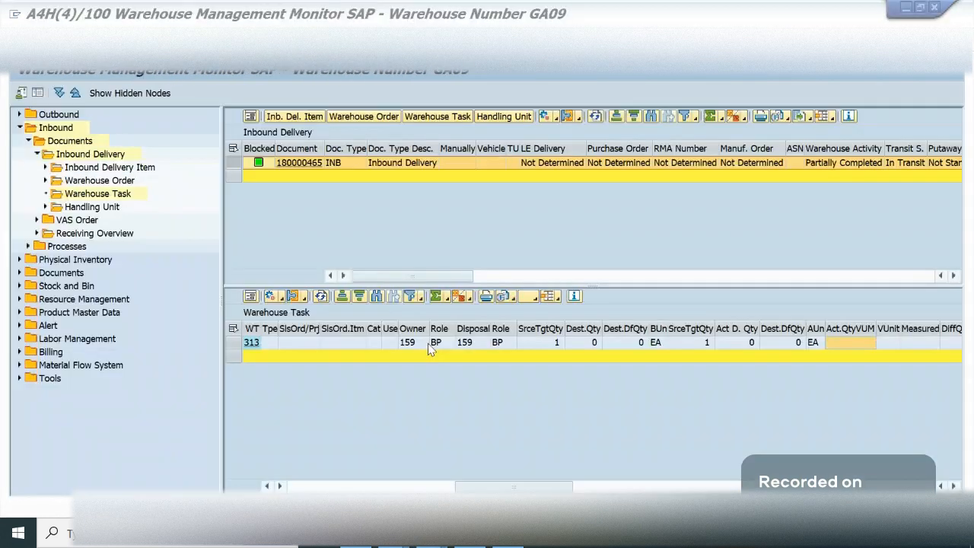
key(Tab)
key(Tab)
key(Tab)
key(Tab)
key(Tab)
key(Tab)
key(Tab)
key(Tab)
key(Tab)
key(Tab)
key(Tab)
key(Tab)
key(Tab)
key(Tab)
key(Tab)
key(Tab)
key(Tab)
key(Tab)
key(Tab)
key(Tab)
key(Tab)
key(Tab)
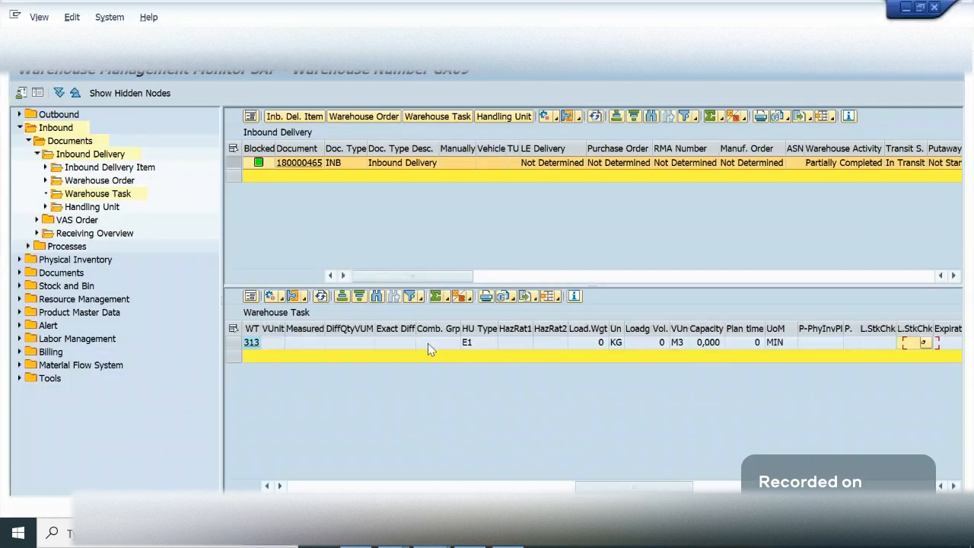
key(Tab)
key(Tab)
key(Tab)
key(Tab)
key(Tab)
key(Tab)
key(Tab)
key(Tab)
key(Tab)
key(Tab)
key(Tab)
key(Tab)
key(Tab)
key(Tab)
key(Tab)
key(Tab)
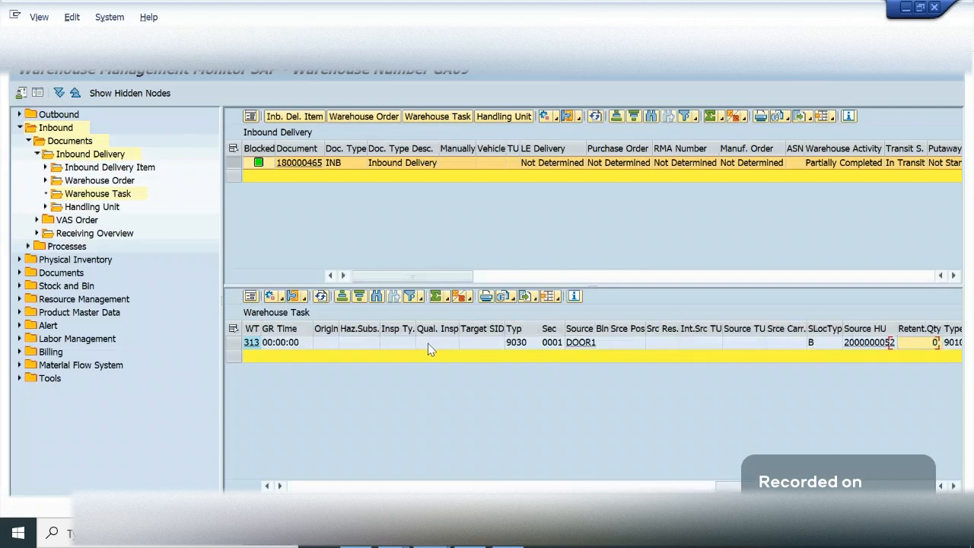
key(Tab)
key(Tab)
key(Tab)
key(Tab)
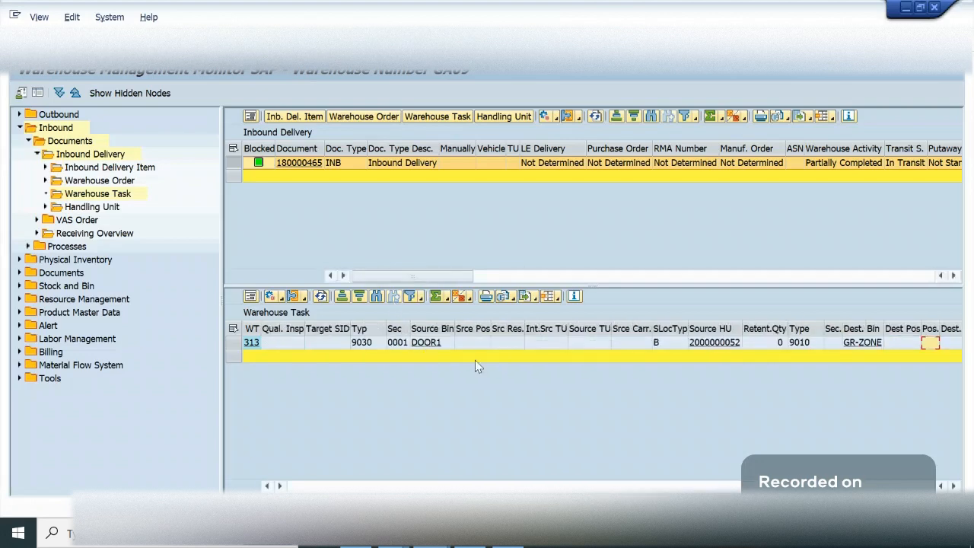
- Compare warehouse task 313's destination storage type and bin with the IB01 entry in Process-Oriented Storage Control
click(532, 345)
key(Tab)
key(Tab)
key(Tab)
key(Tab)
key(Tab)
key(Tab)
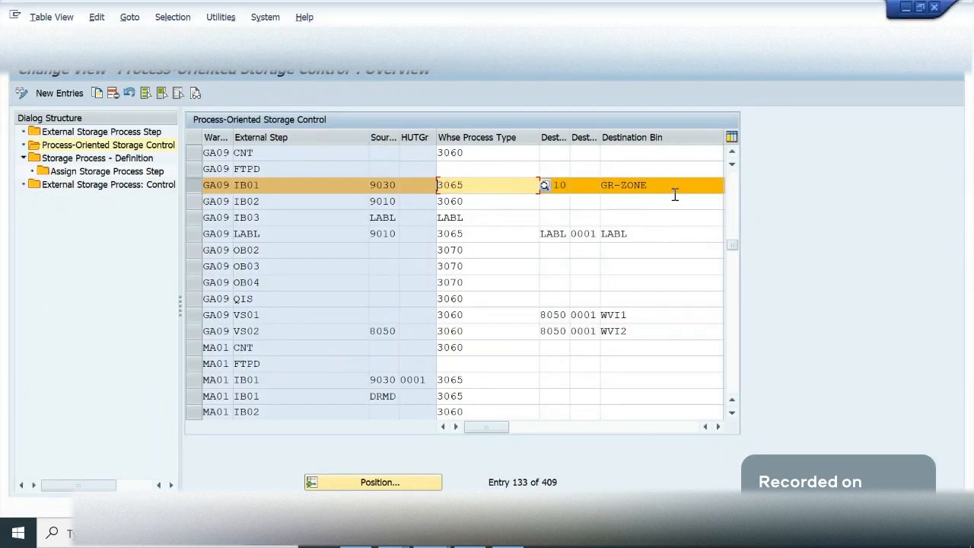
click(675, 194)
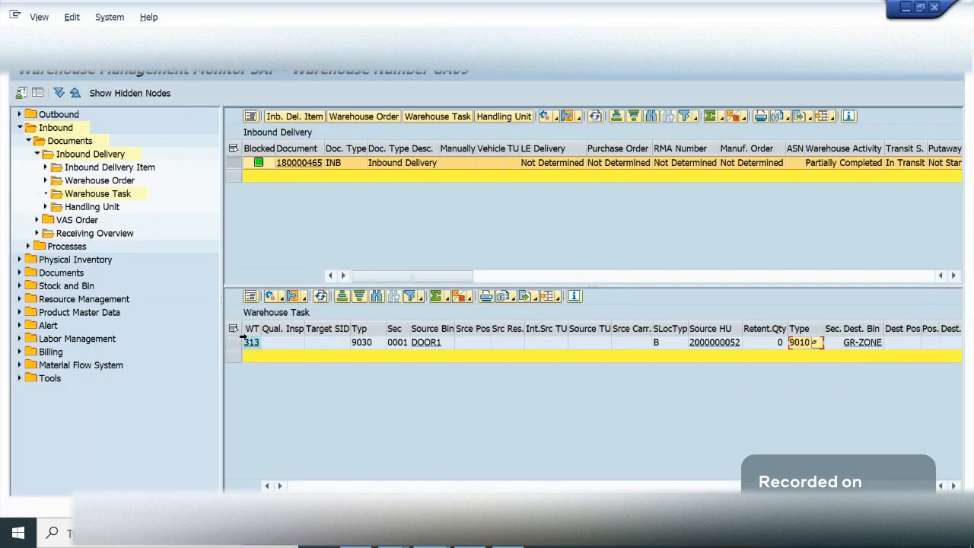
- Confirm warehouse task 313 in the background and widen the WT column to show the full task numbers
click(233, 342)
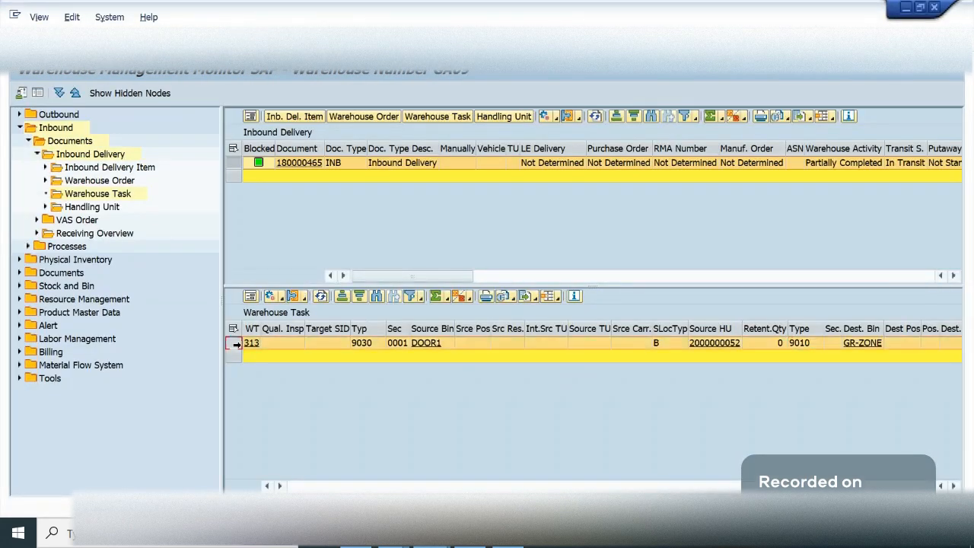
click(283, 299)
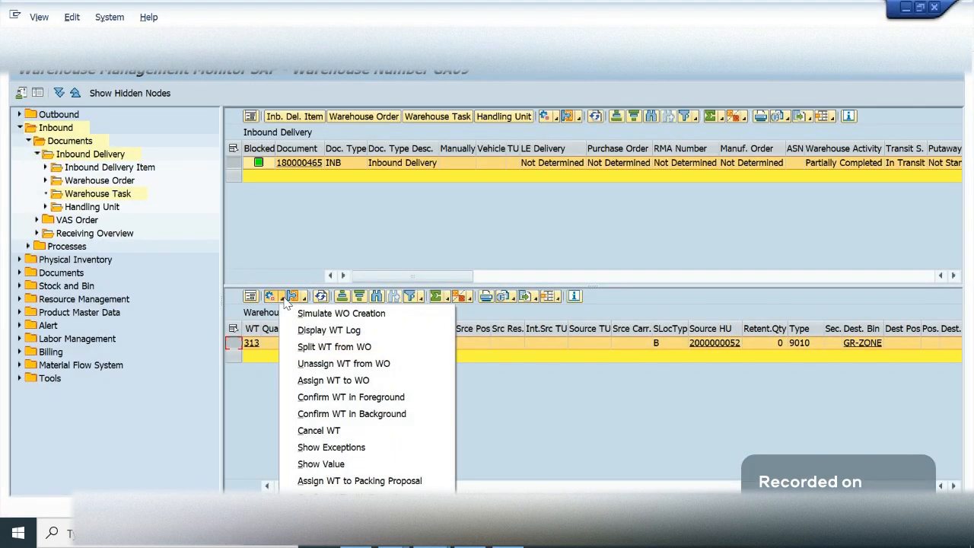
click(374, 417)
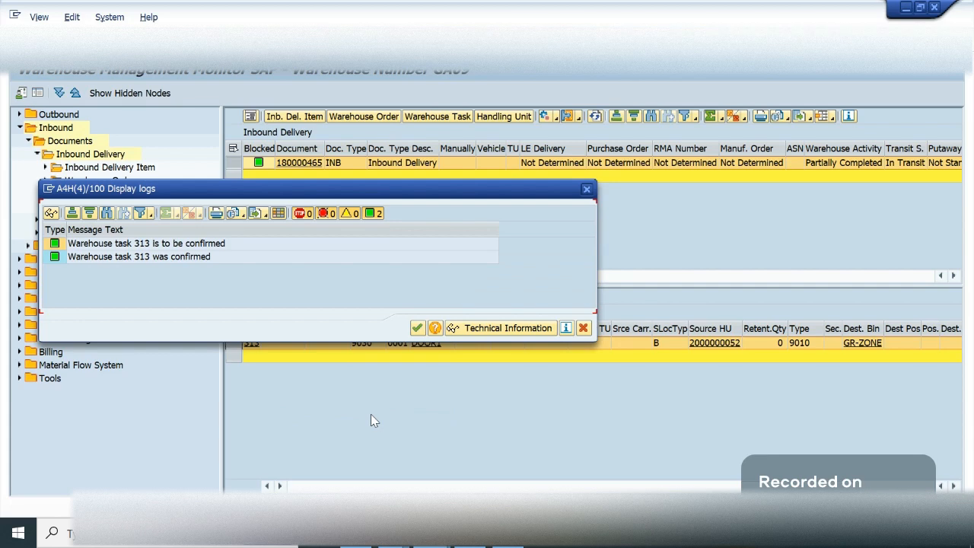
click(417, 328)
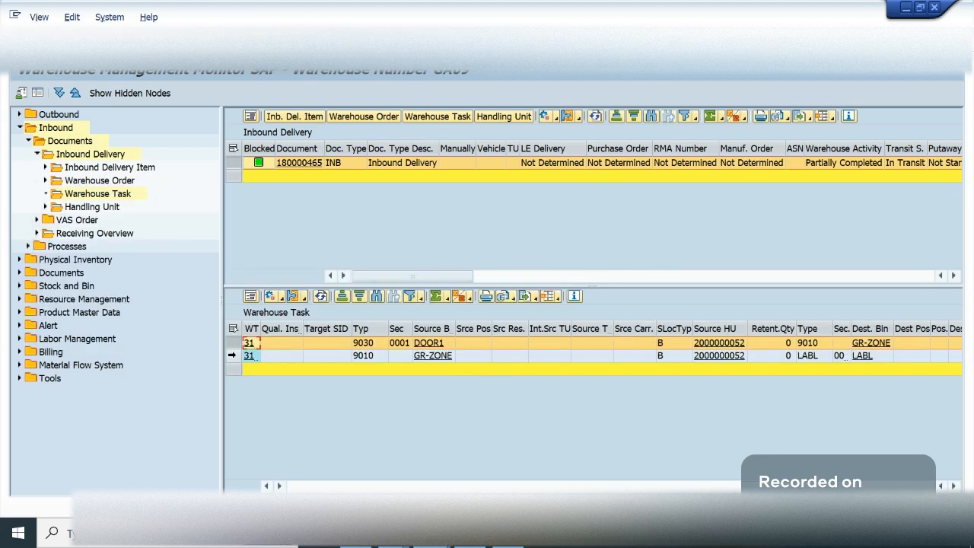
click(232, 356)
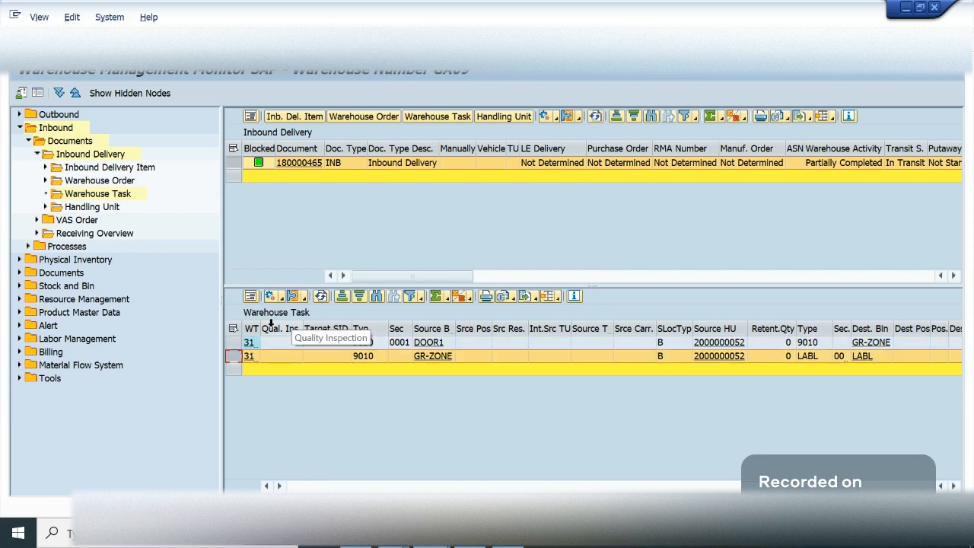
drag(261, 326, 283, 326)
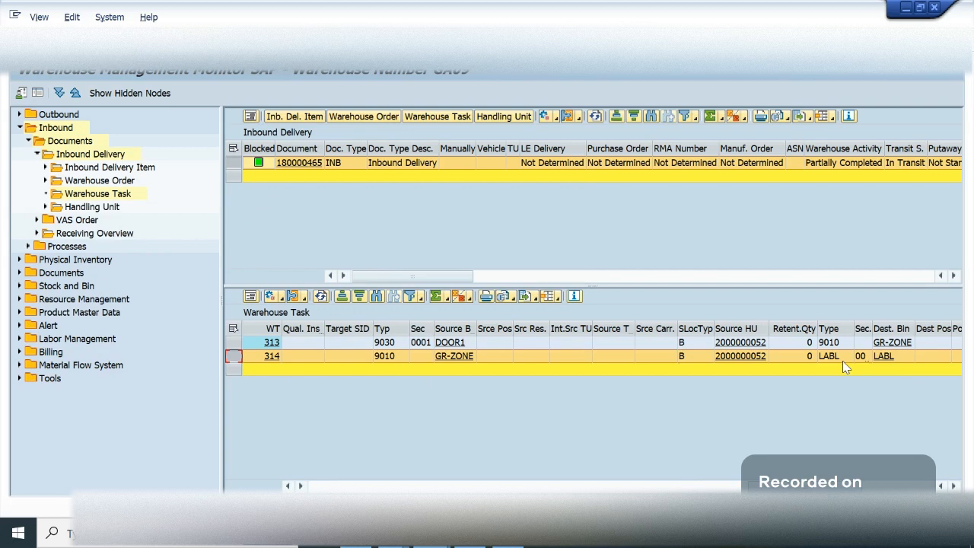
- Switch to the Process-Oriented Storage Control overview and select the GA09 entry for external step LABL
mouse_move(430, 542)
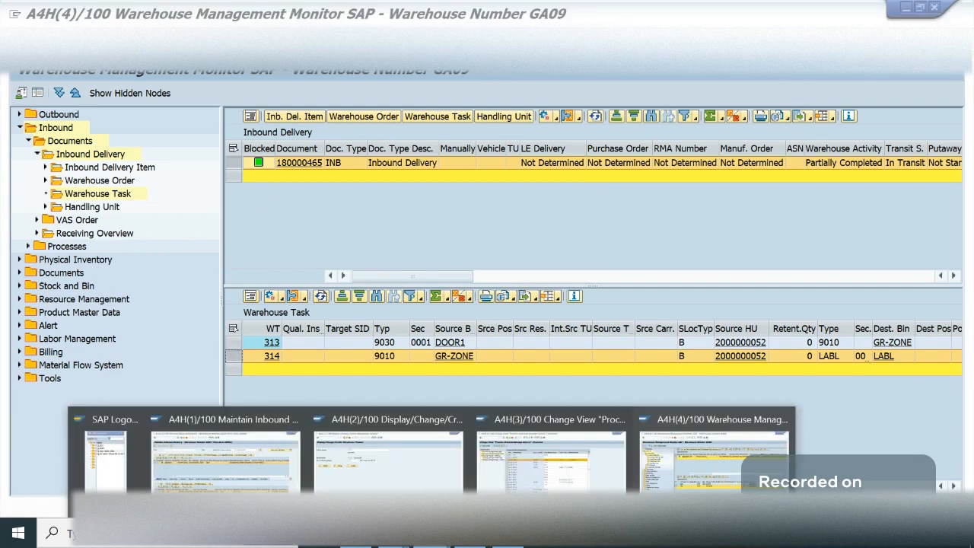
click(559, 475)
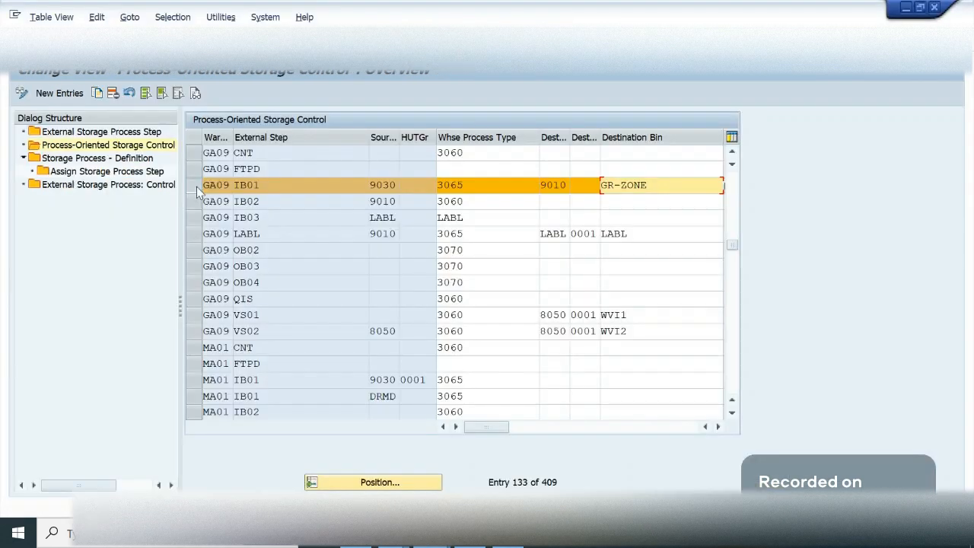
click(195, 239)
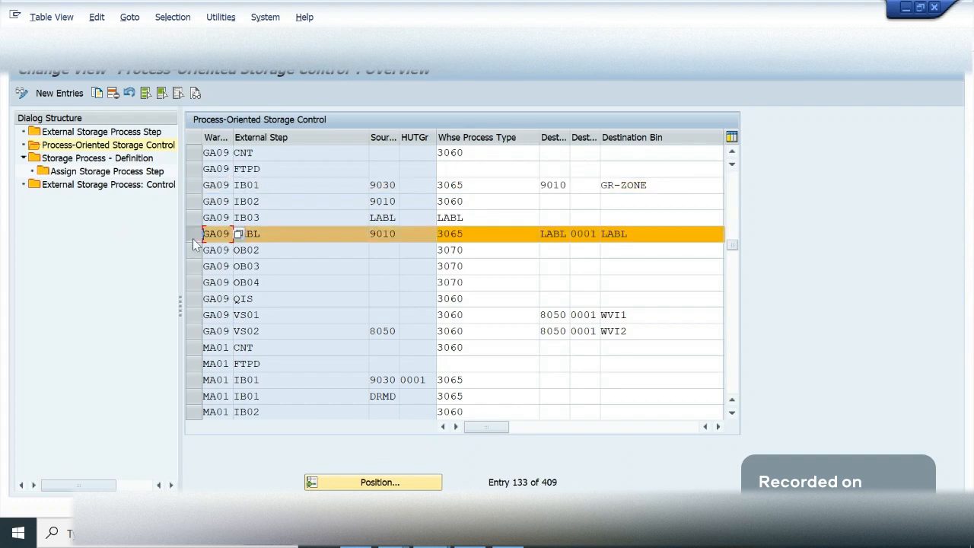
click(278, 237)
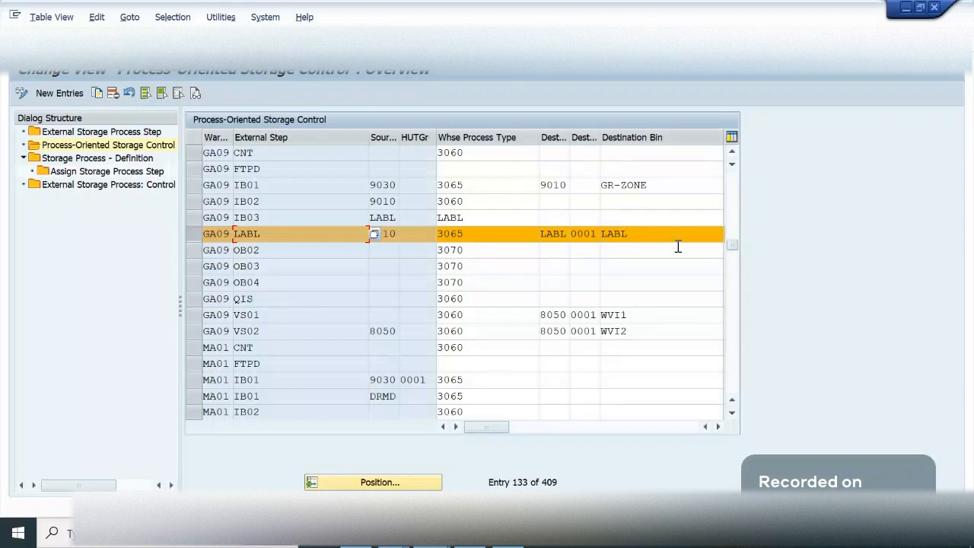
click(601, 281)
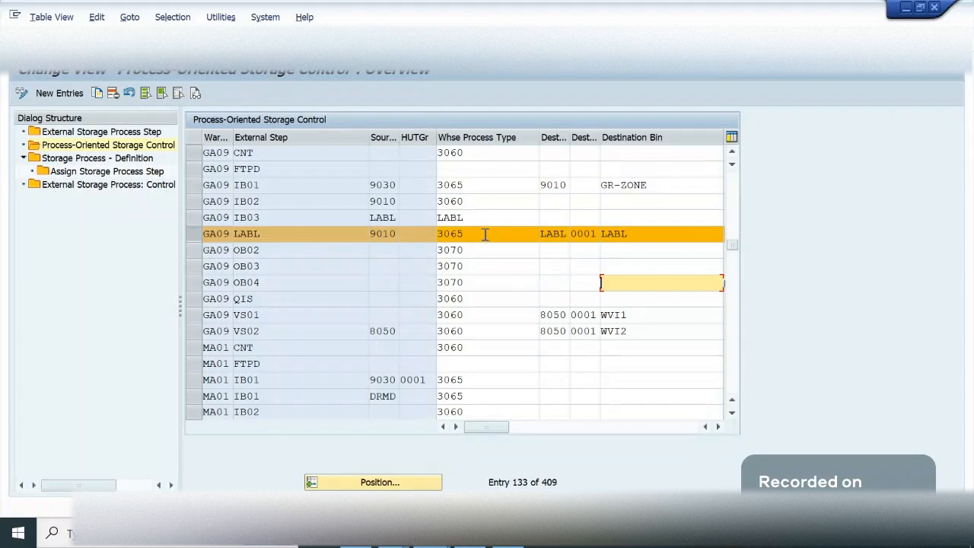
- Check the warehouse process type, source storage type and destination bin of the GA09 LABL entry
click(439, 235)
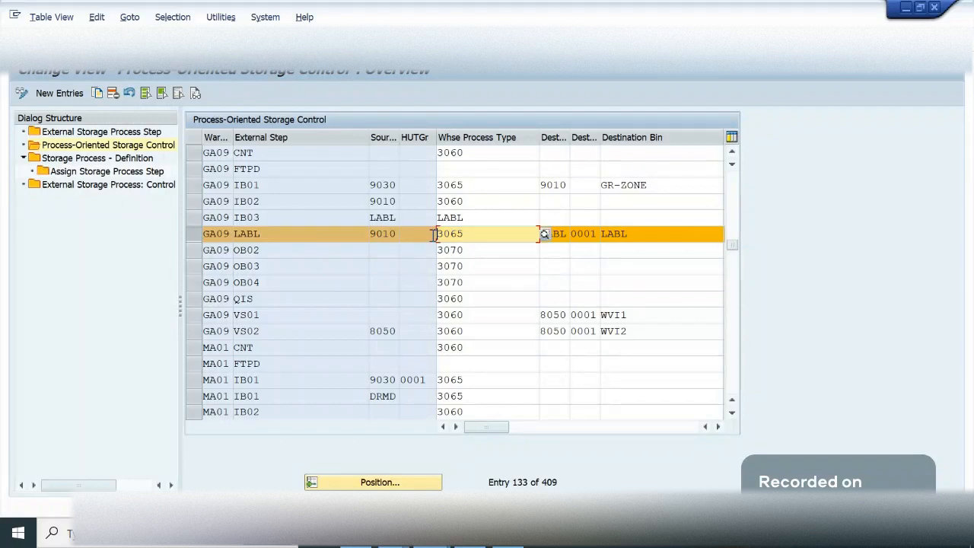
click(479, 239)
double_click(387, 238)
click(368, 237)
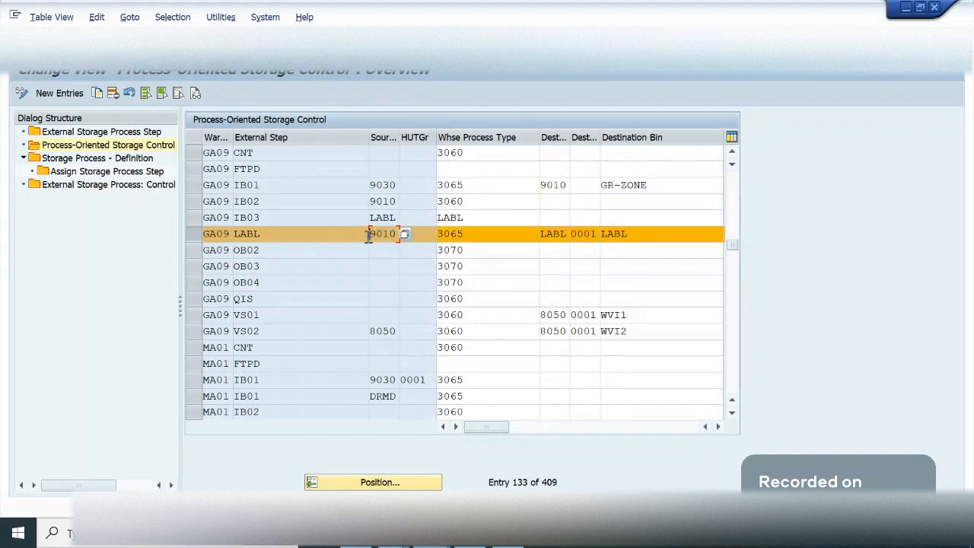
click(416, 235)
click(393, 235)
click(602, 234)
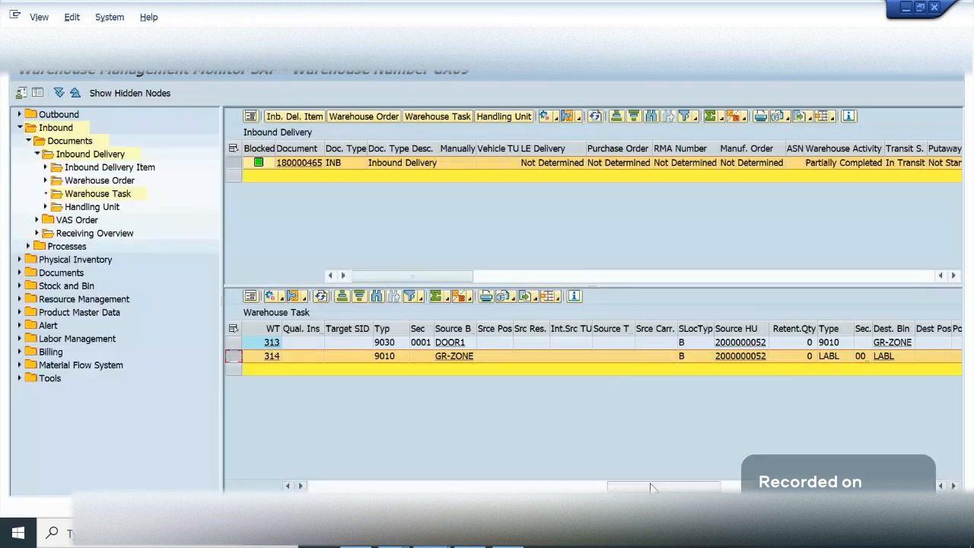
- Return to the monitor and examine warehouse task 314's step, activity, storage process and process type
drag(653, 488, 652, 488)
click(537, 487)
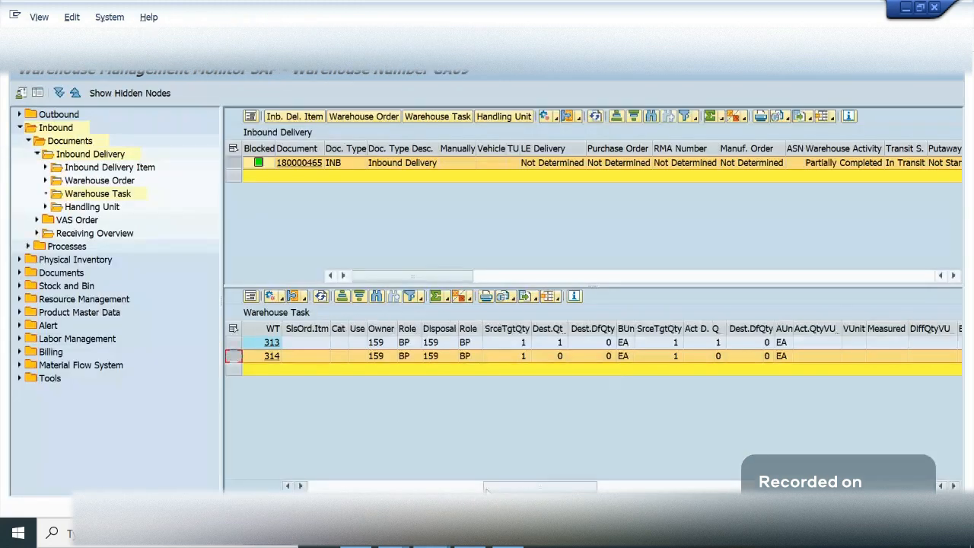
drag(486, 489, 404, 491)
click(352, 487)
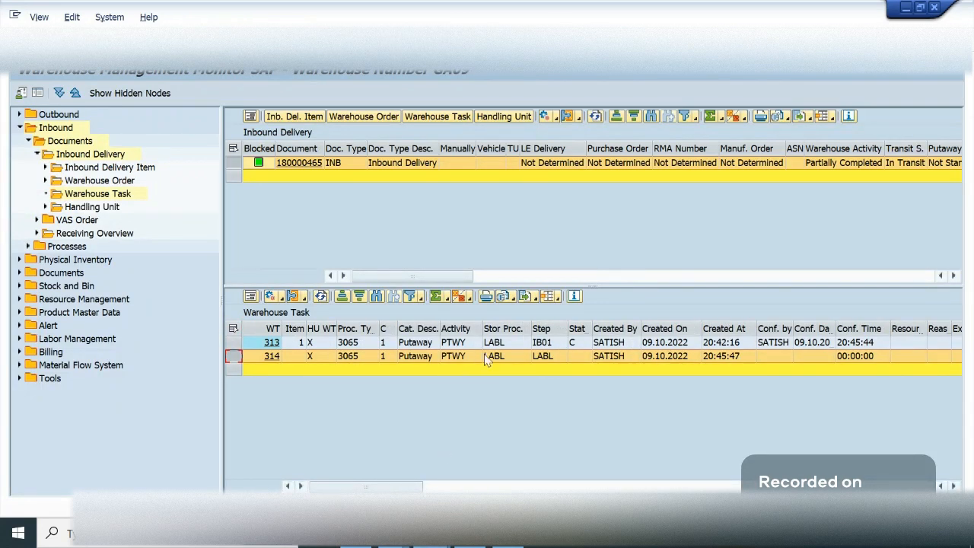
click(545, 358)
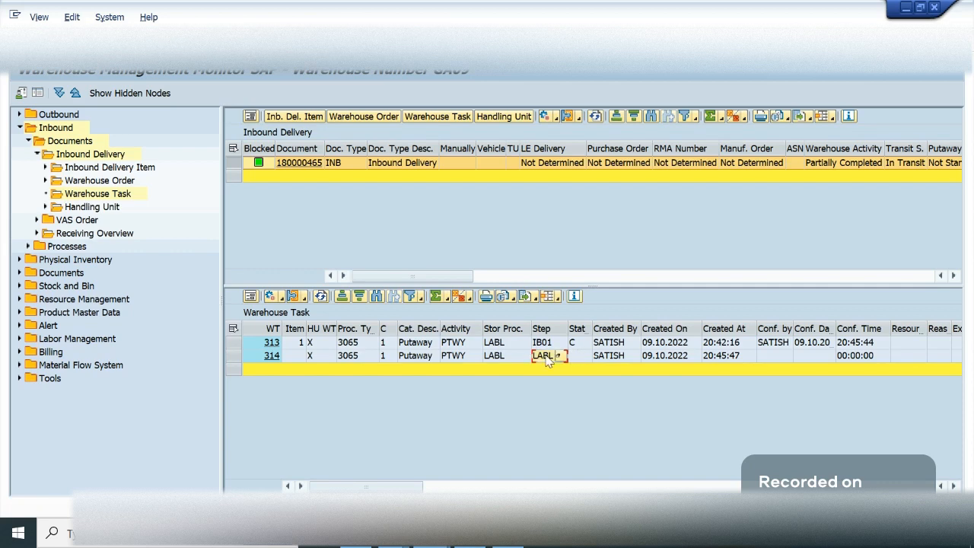
click(523, 357)
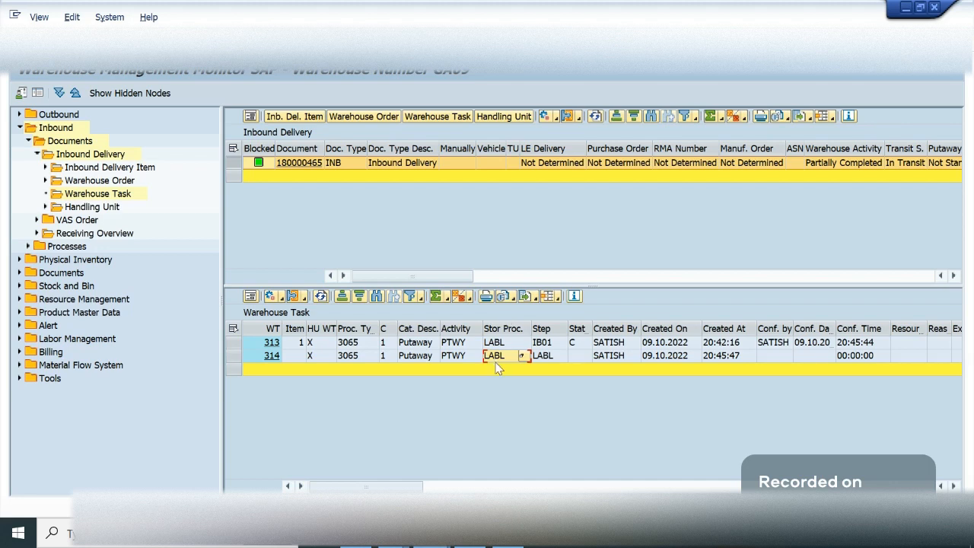
click(461, 356)
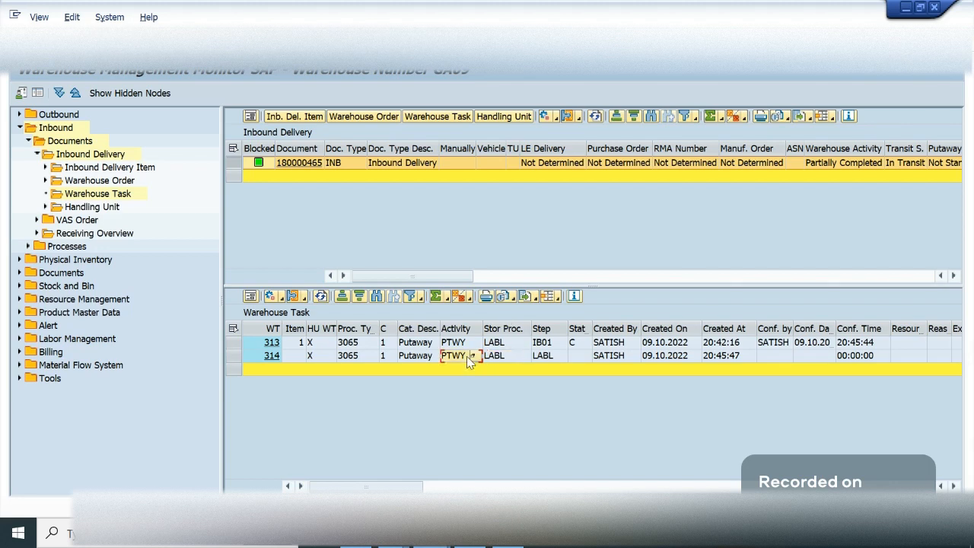
click(353, 358)
click(513, 356)
click(346, 358)
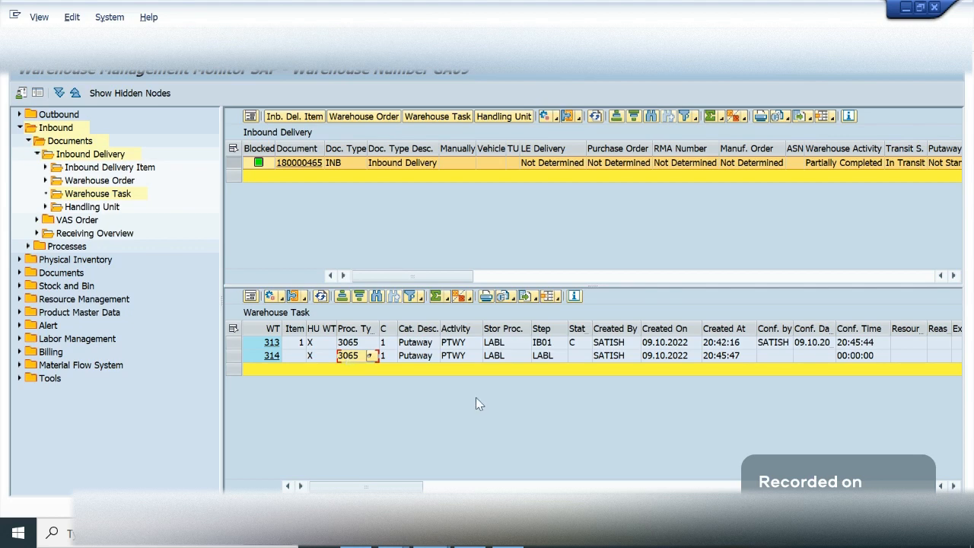
- Widen the WT Status column and compare the statuses of warehouse tasks 313 and 314
click(520, 355)
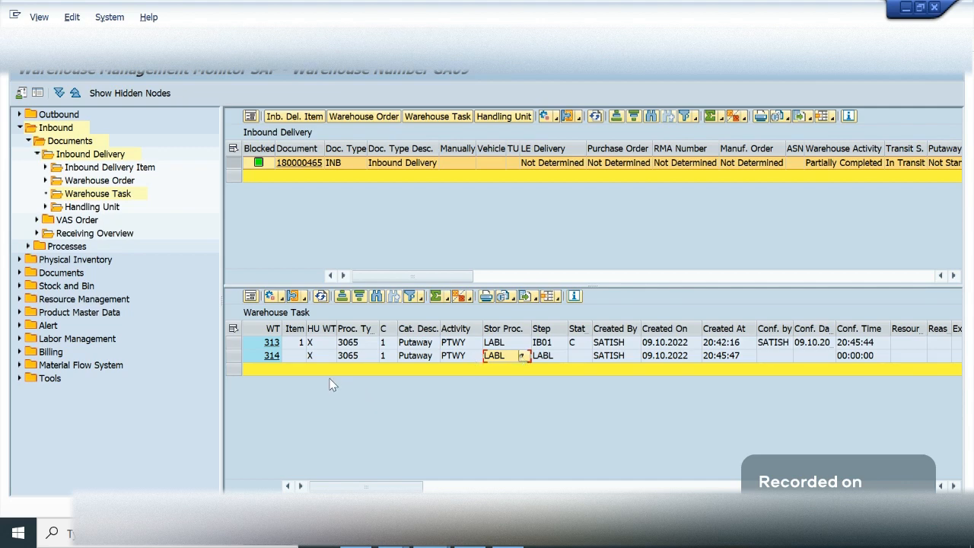
click(578, 358)
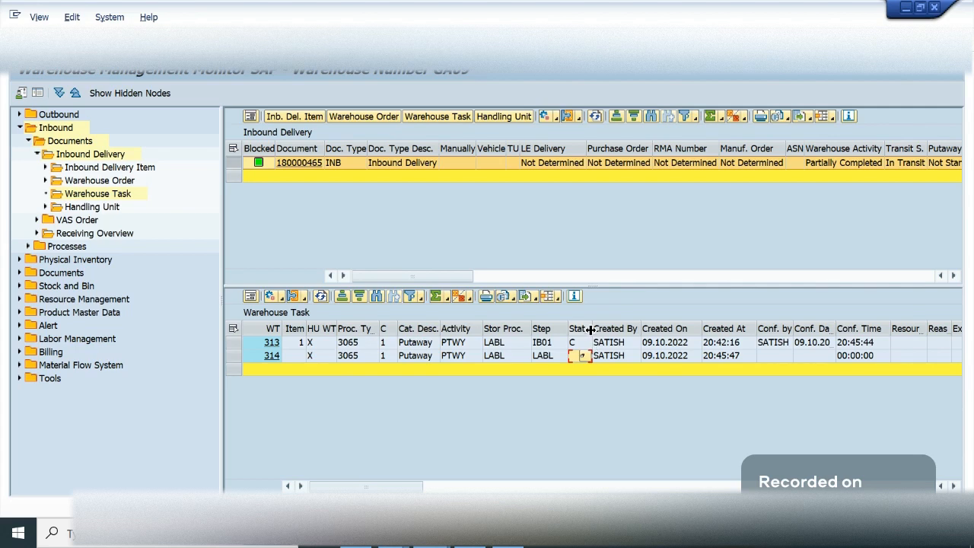
double_click(594, 331)
click(571, 346)
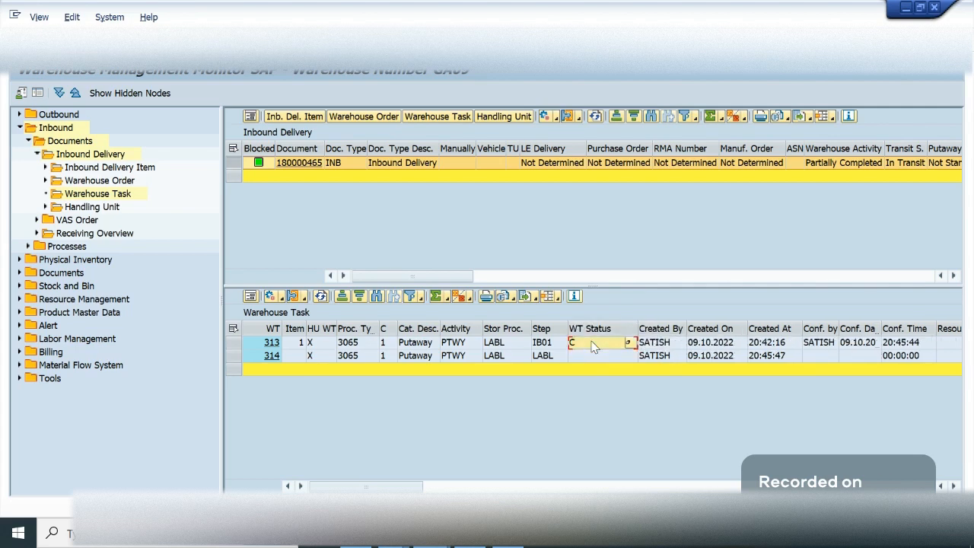
- Confirm warehouse task 314 in the background and close the confirmation log
click(592, 358)
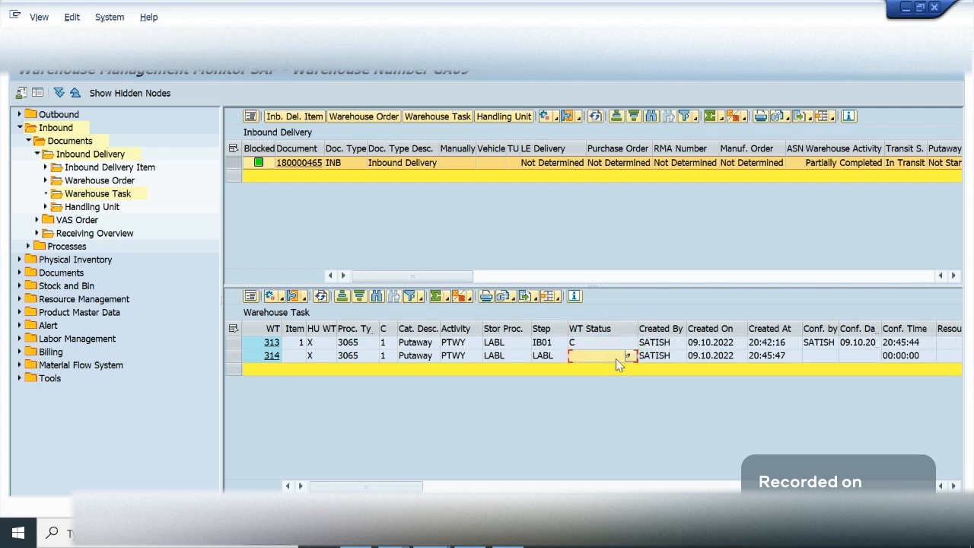
click(233, 356)
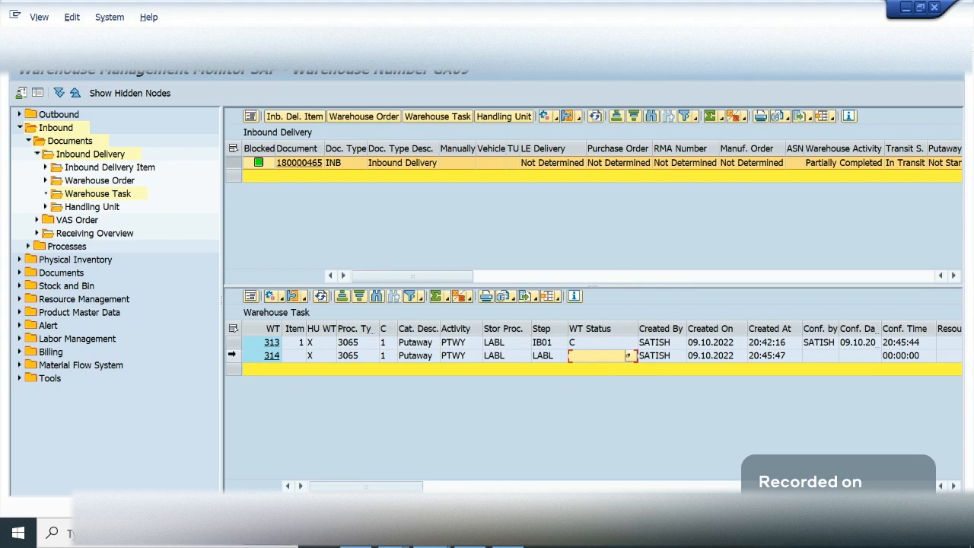
click(282, 298)
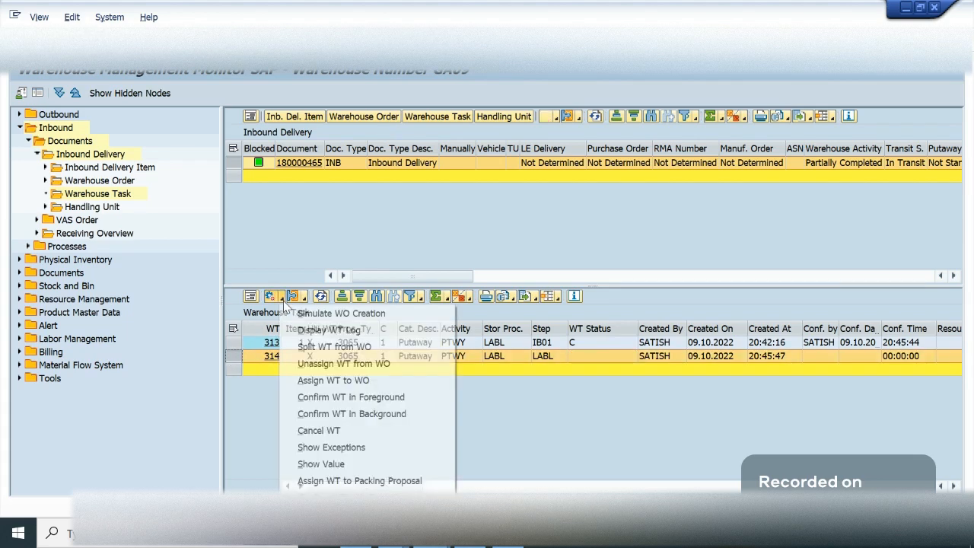
click(356, 417)
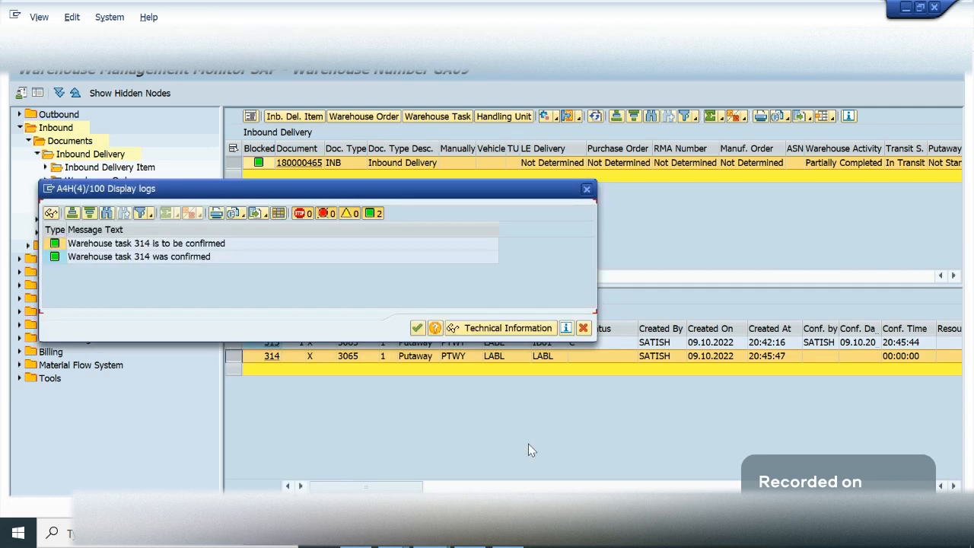
key(alt+Tab)
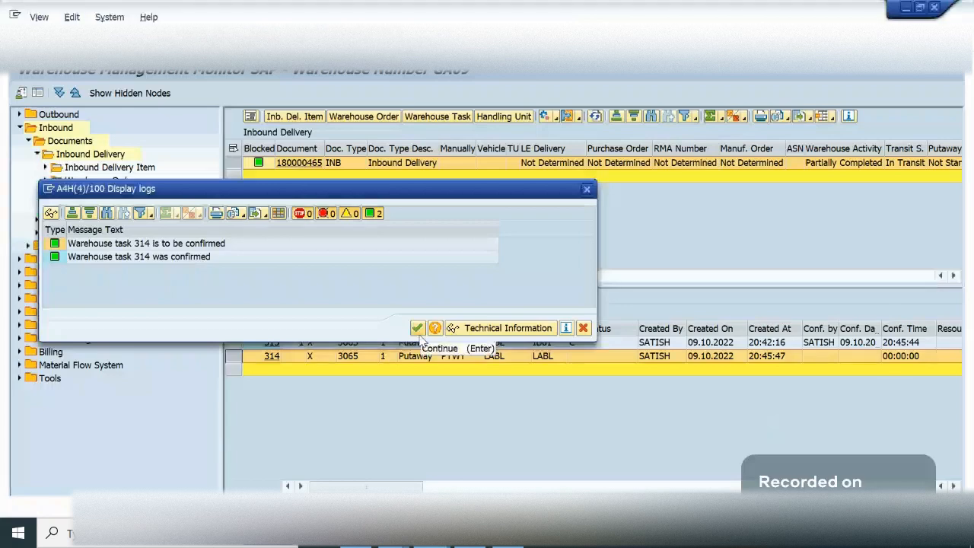
click(418, 329)
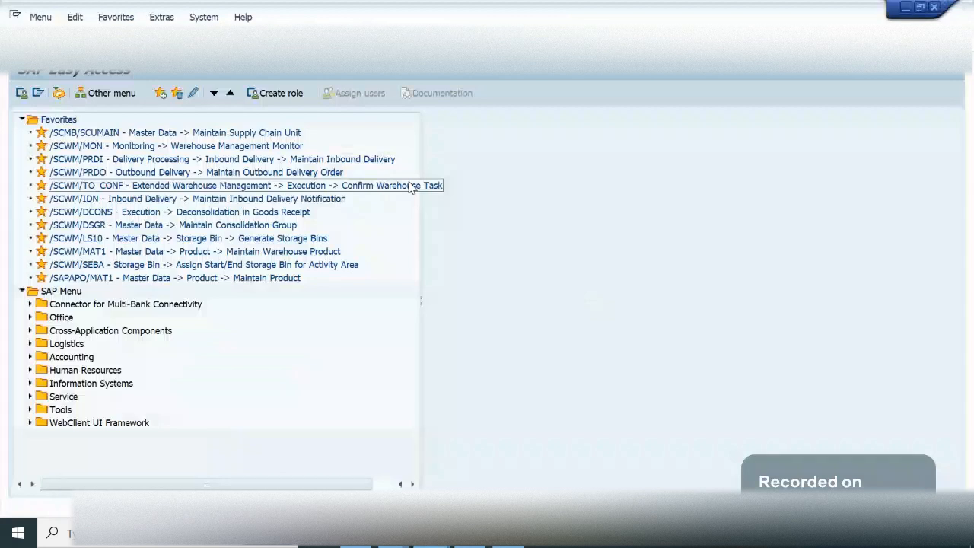
- Open the Storage Bin selection in a second monitor session and try LABL as the storage type
double_click(411, 186)
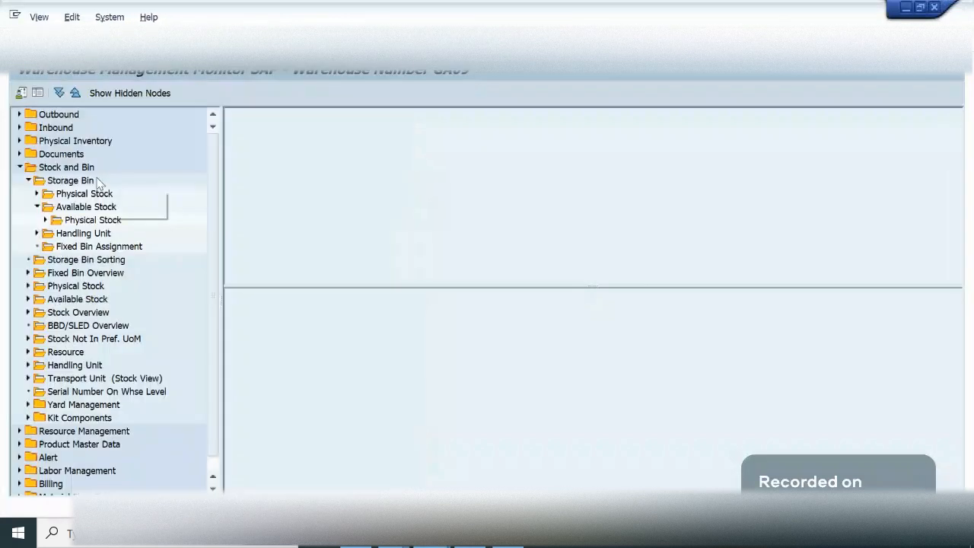
click(67, 181)
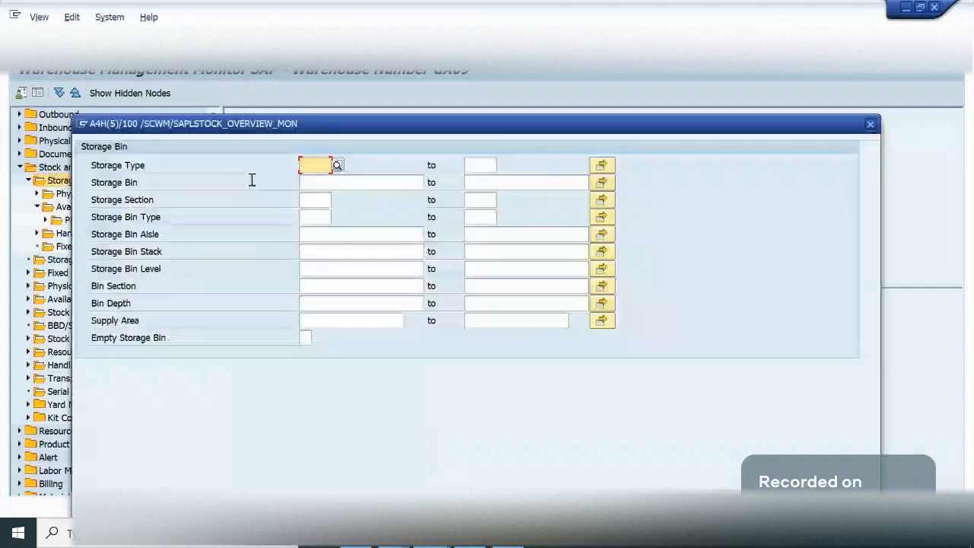
text(labl)
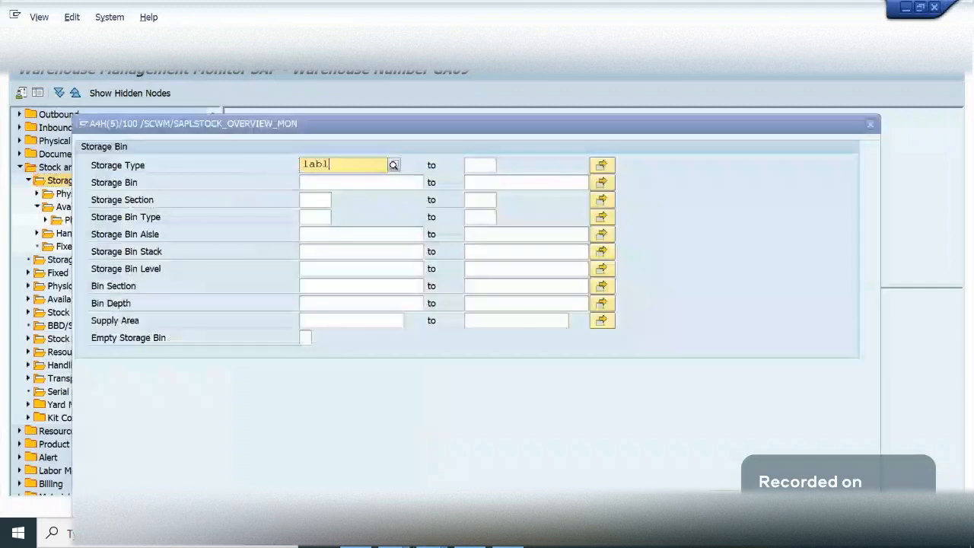
key(Return)
key(BackSpace)
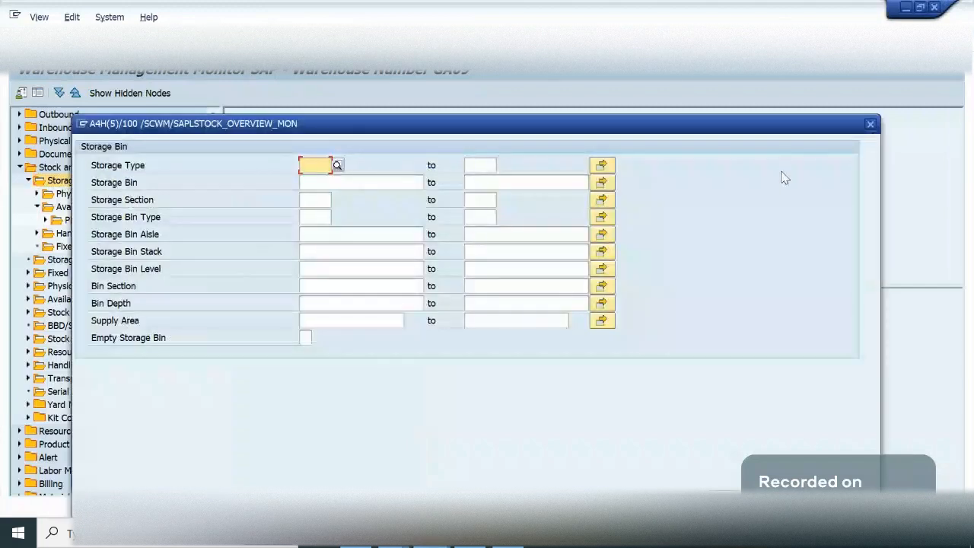
click(360, 186)
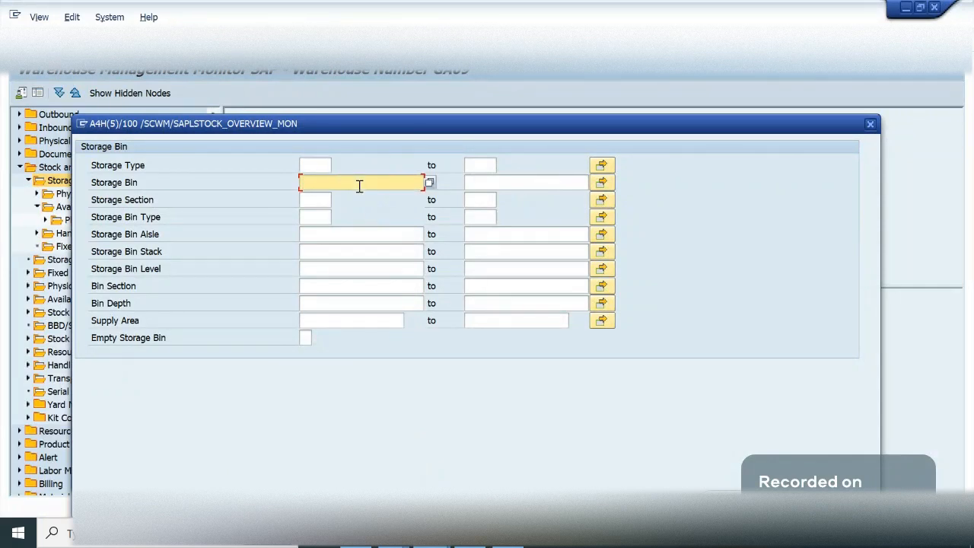
click(318, 167)
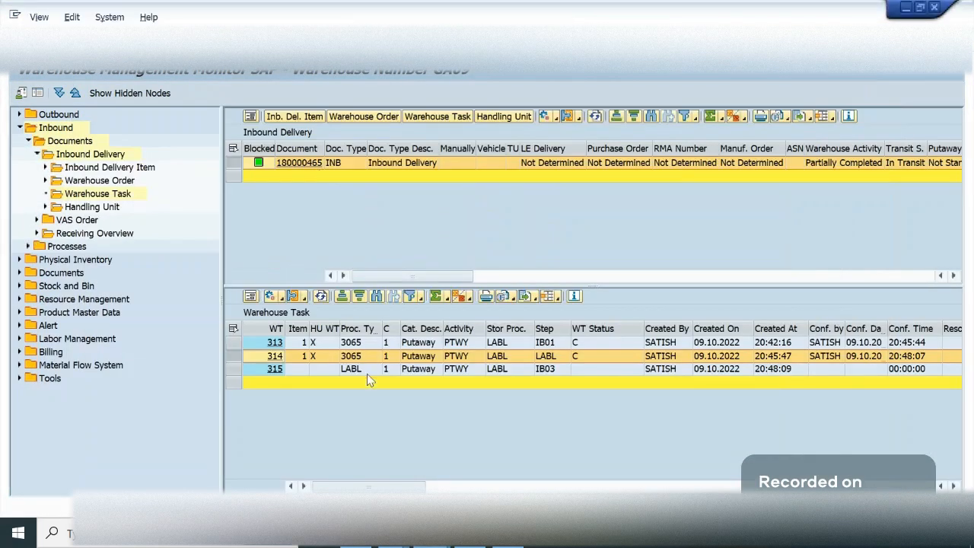
- Return to the inbound delivery's warehouse tasks to review them, and check the delivery in Maintain Inbound Delivery
click(700, 356)
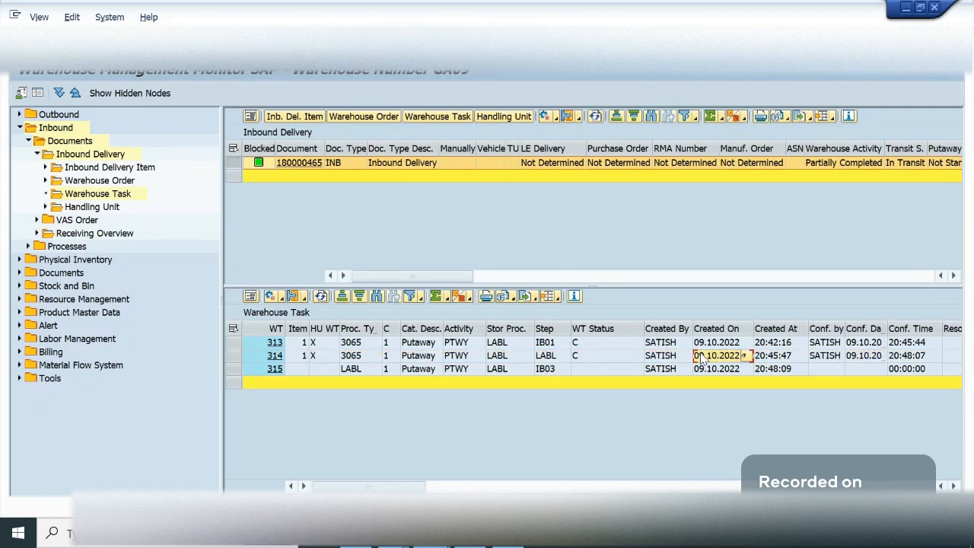
key(Left)
key(Left)
key(Left)
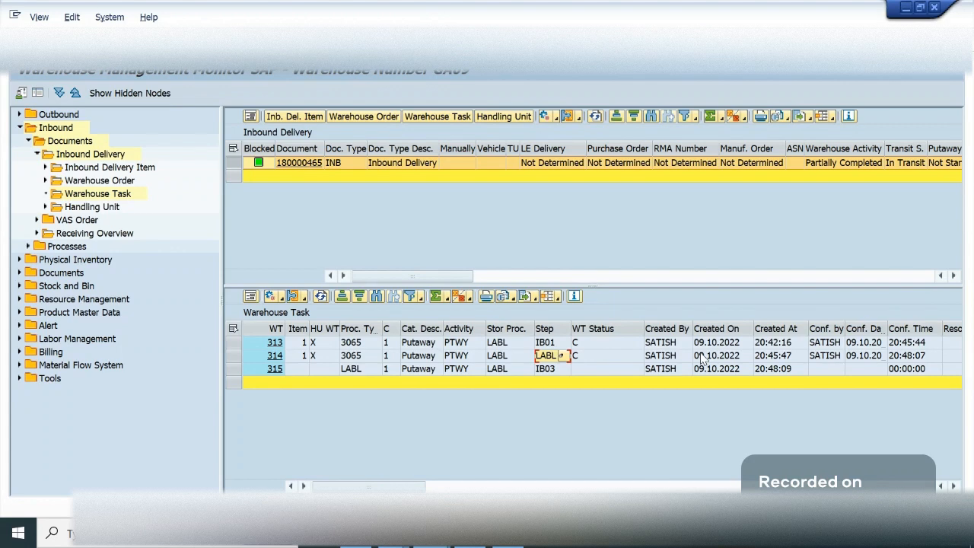
key(alt+Tab)
key(alt+Tab)
key(alt+Tab)
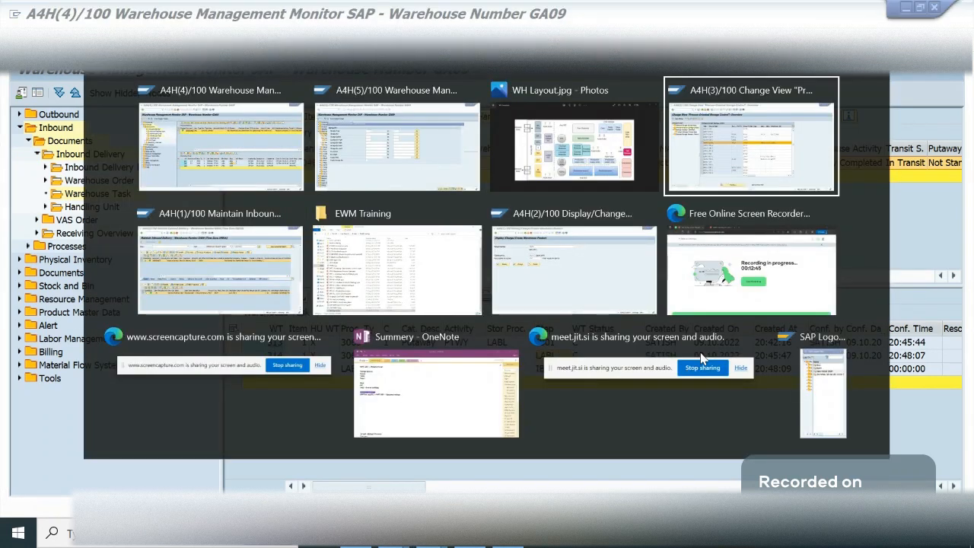
key(alt+Tab)
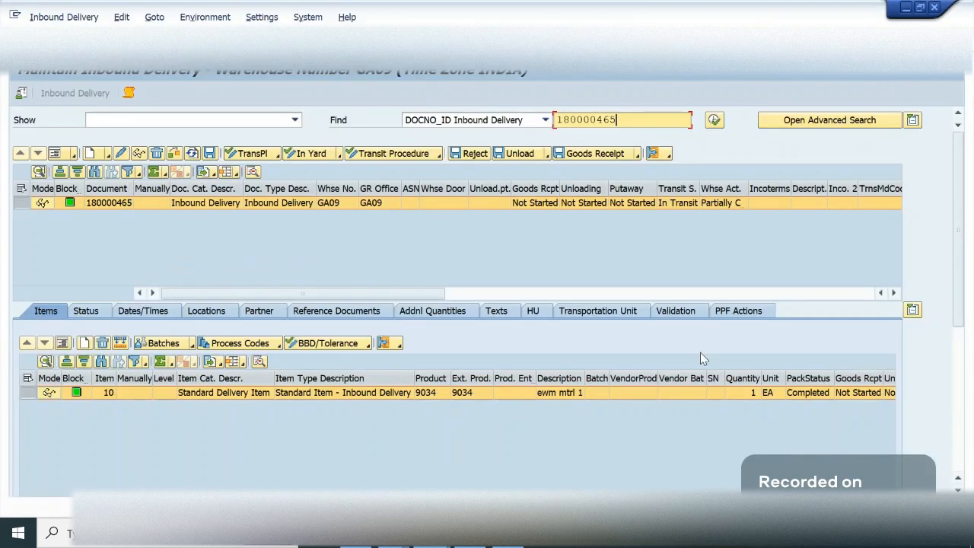
- Return to the second monitor session, list the storage bins without selection criteria and enlarge the list area
key(alt+Tab)
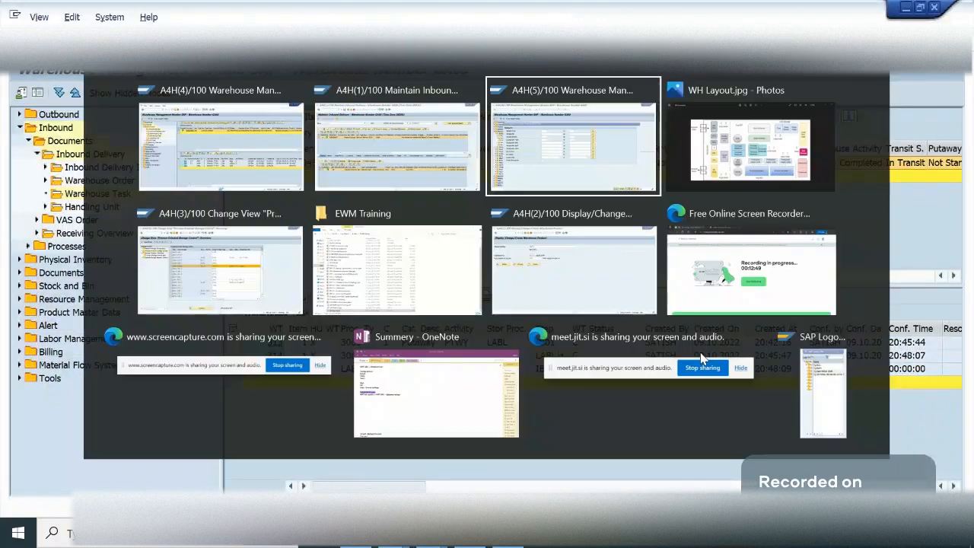
key(alt+Tab)
key(alt+Tab)
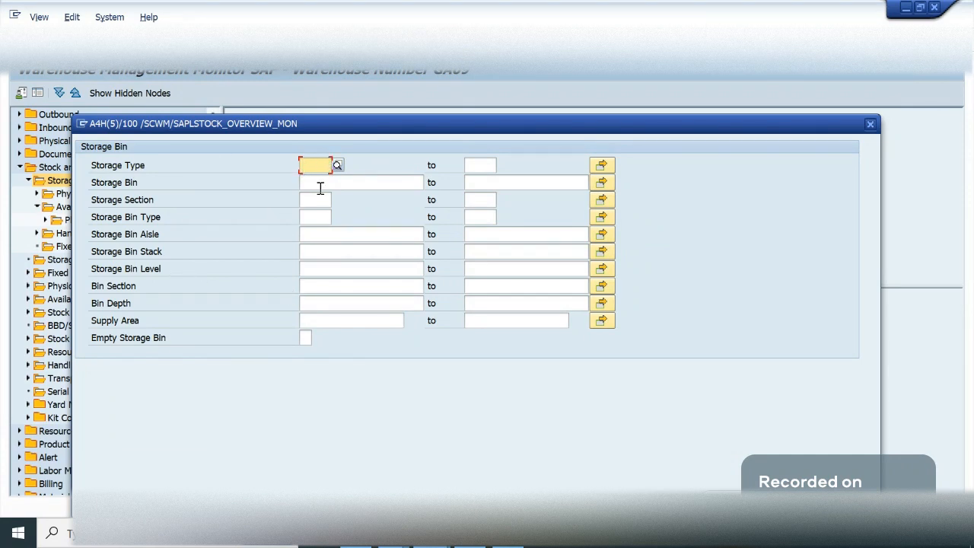
click(750, 530)
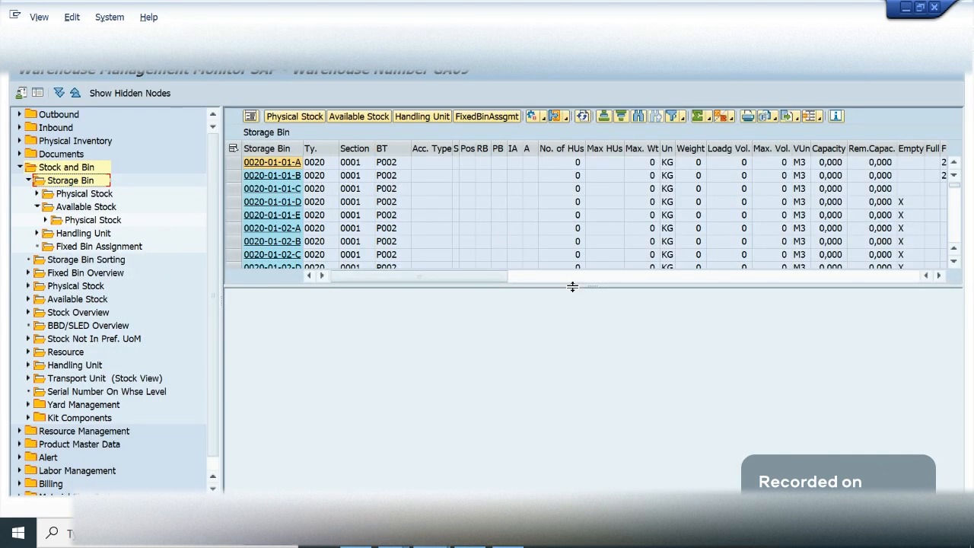
drag(573, 286, 572, 493)
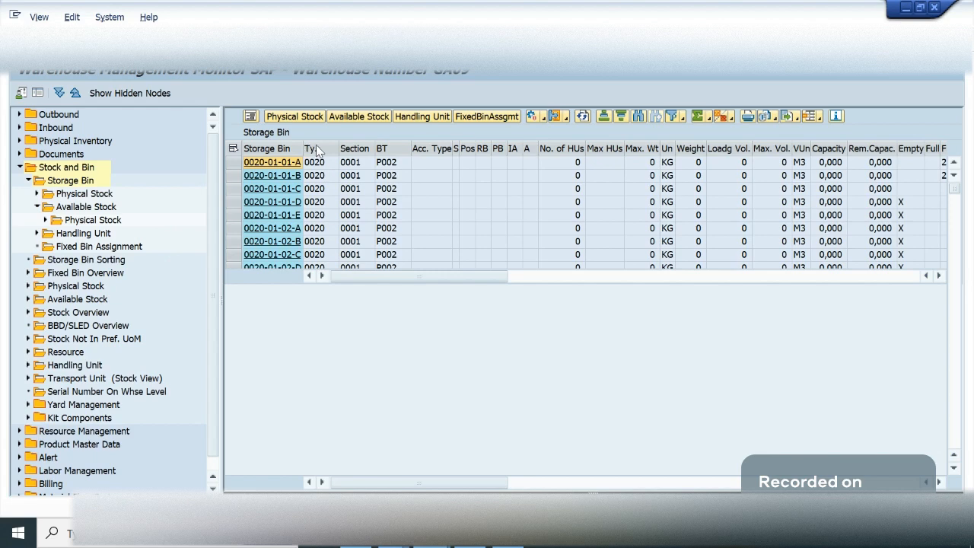
click(312, 148)
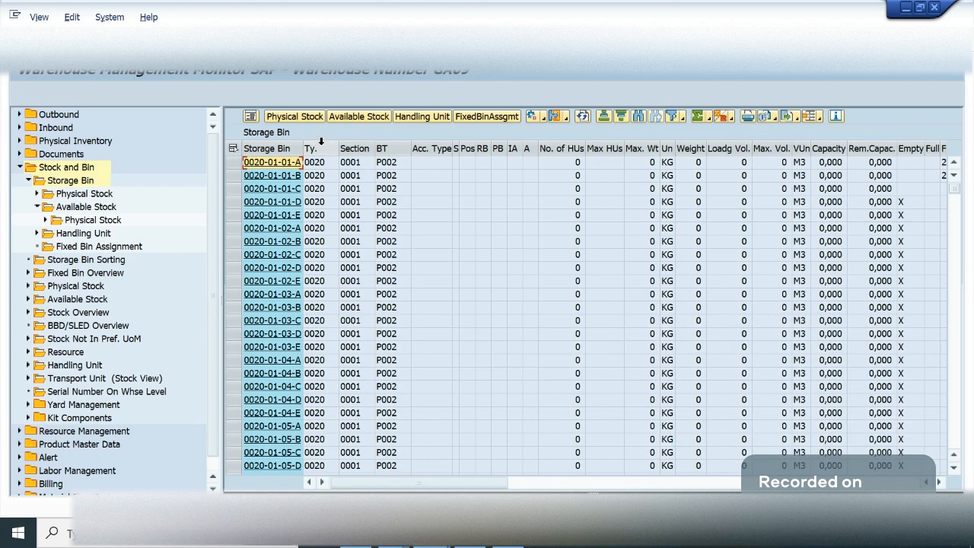
click(672, 115)
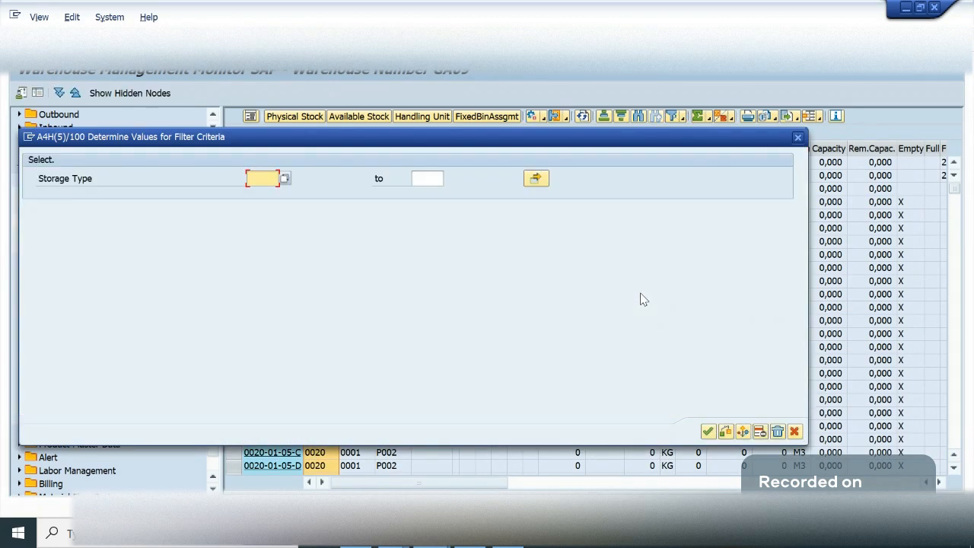
key(Escape)
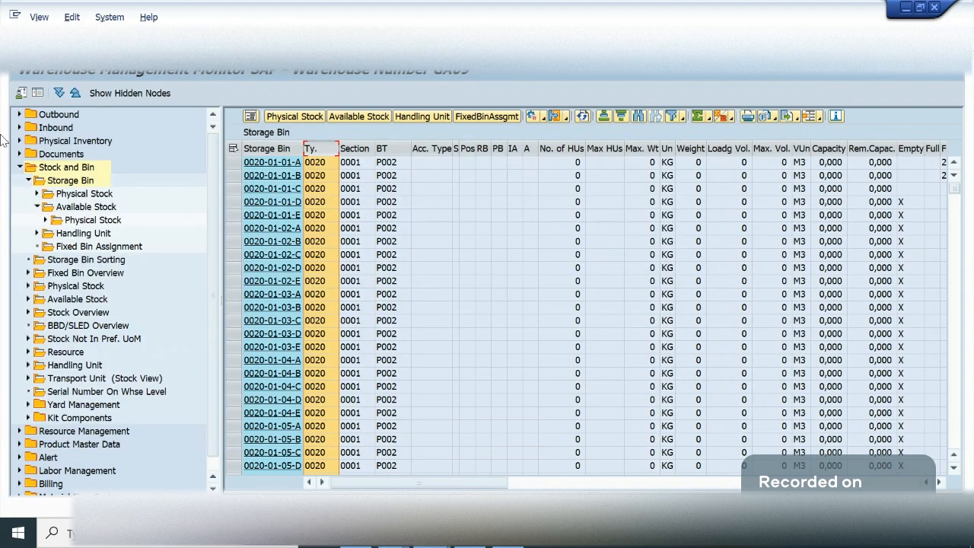
- Open the Available Stock selection under Storage Bin and run it for storage type LABL
click(88, 196)
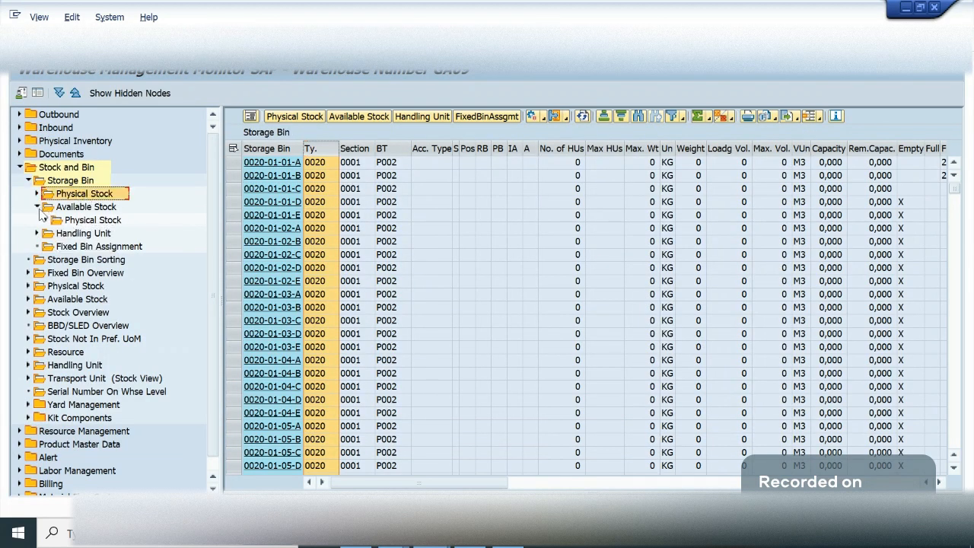
click(76, 209)
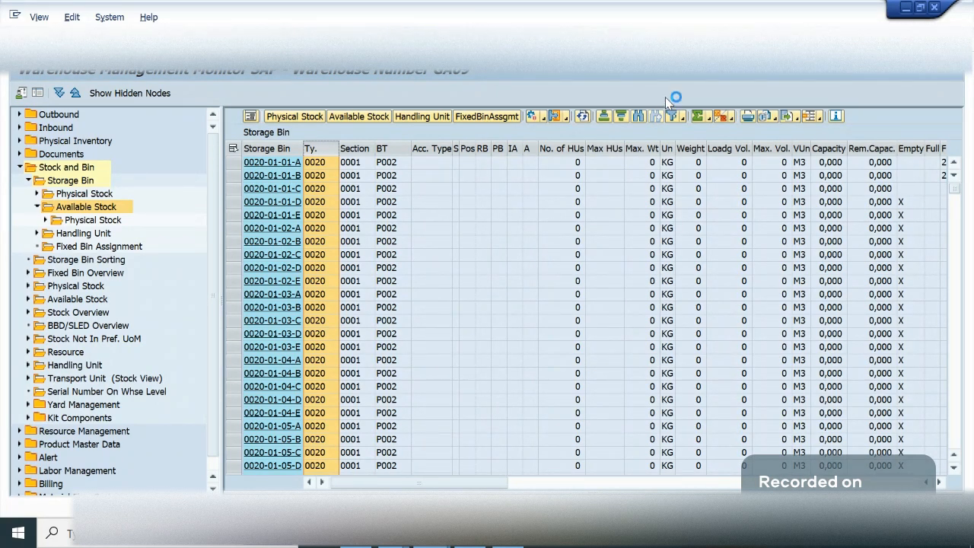
click(14, 14)
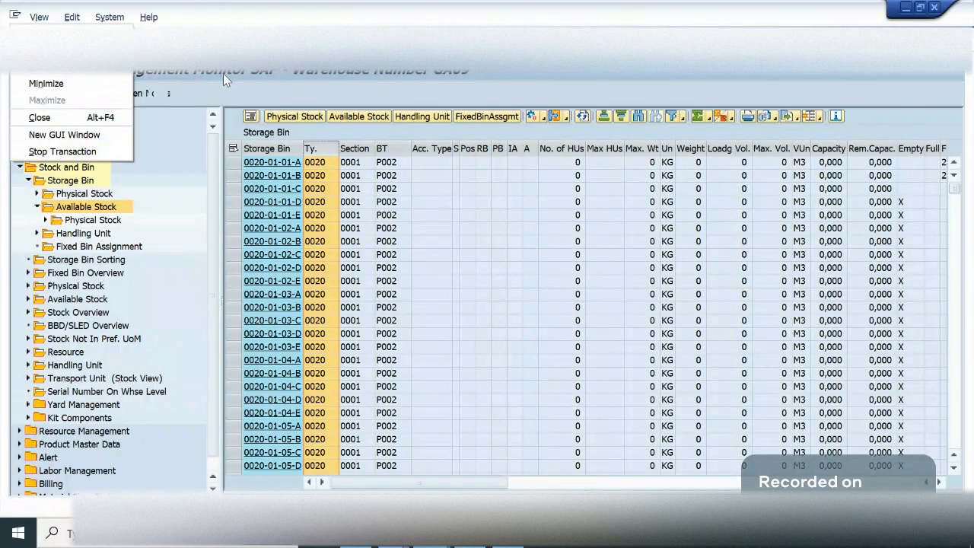
click(223, 74)
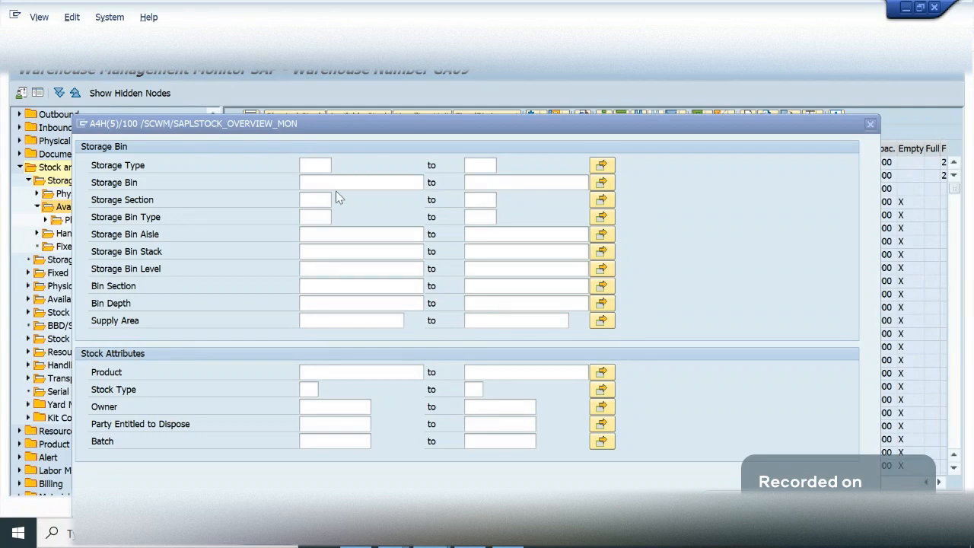
click(325, 166)
text(labl)
key(Return)
key(F8)
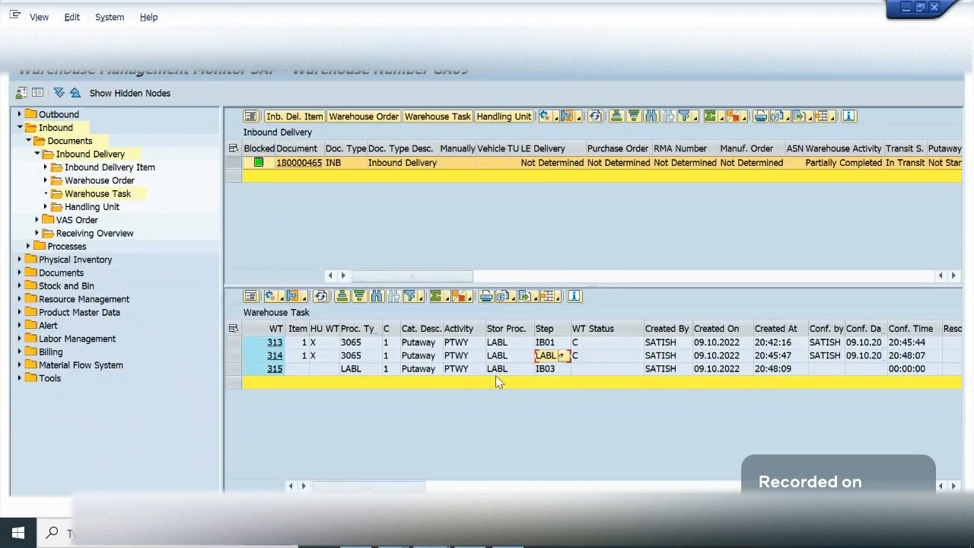
- Return to the delivery's warehouse tasks and examine task 315's process type, activity, storage process and step
click(660, 373)
key(Right)
key(Right)
key(Right)
key(Right)
key(Right)
key(Right)
key(Right)
key(Right)
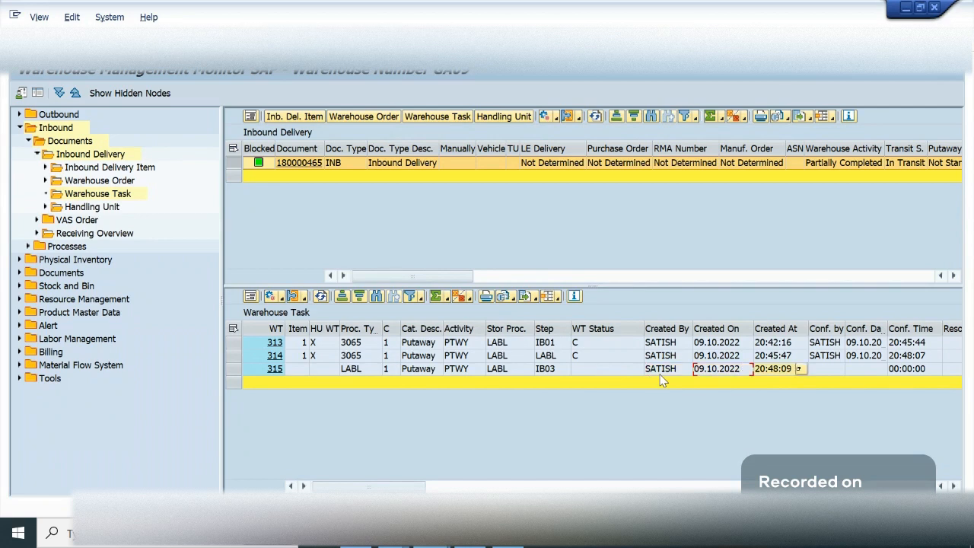
key(Right)
key(Right)
key(Right)
key(Right)
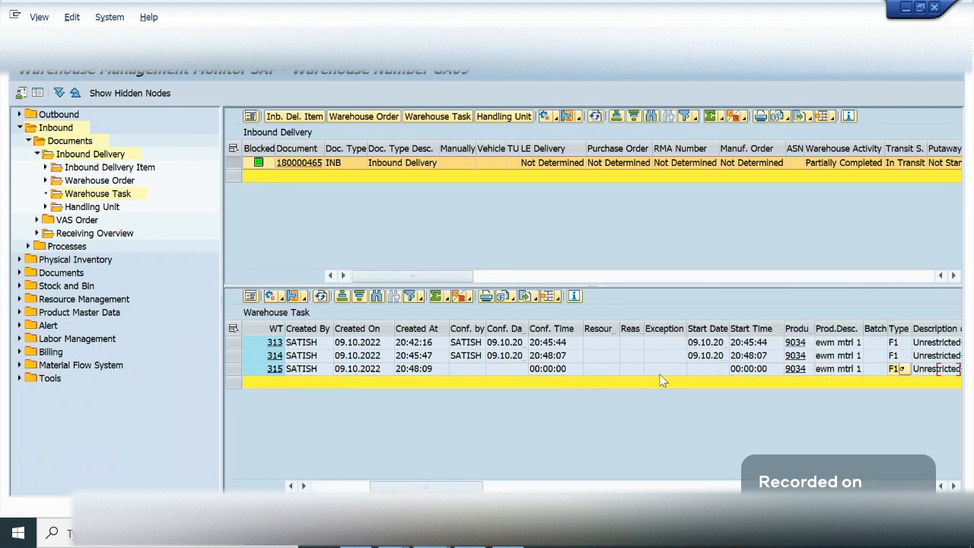
key(Left)
key(Left)
key(Left)
key(Left)
key(Left)
key(Left)
key(Left)
key(Left)
key(Left)
key(Left)
key(Left)
key(Left)
key(Left)
key(Left)
key(Left)
key(Left)
key(Left)
key(Left)
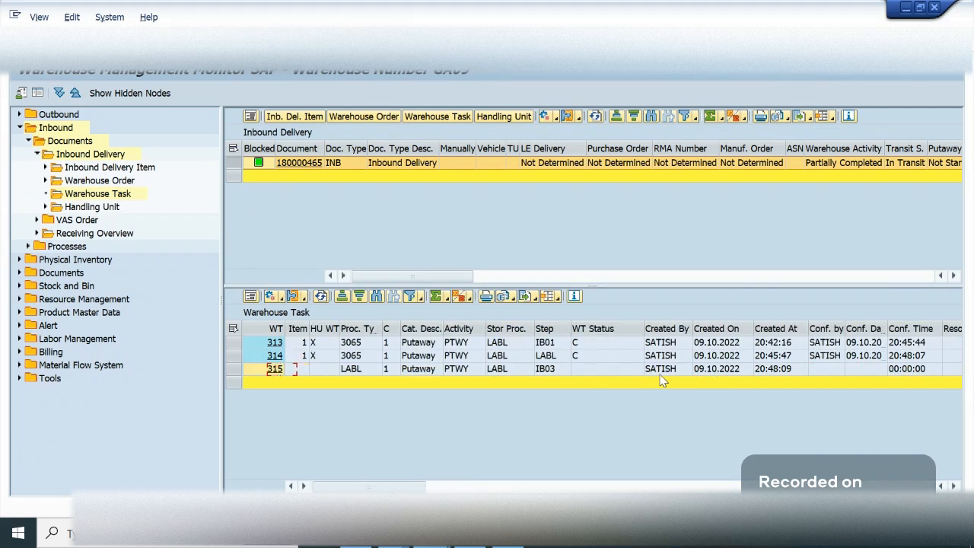
key(Right)
key(Right)
- Examine the remaining warehouse task details for the delivery, through product, quantities, source bin and source handling unit
key(Right)
key(Right)
key(Right)
key(Right)
key(Right)
key(Right)
key(Right)
key(Right)
key(Right)
key(Right)
key(Right)
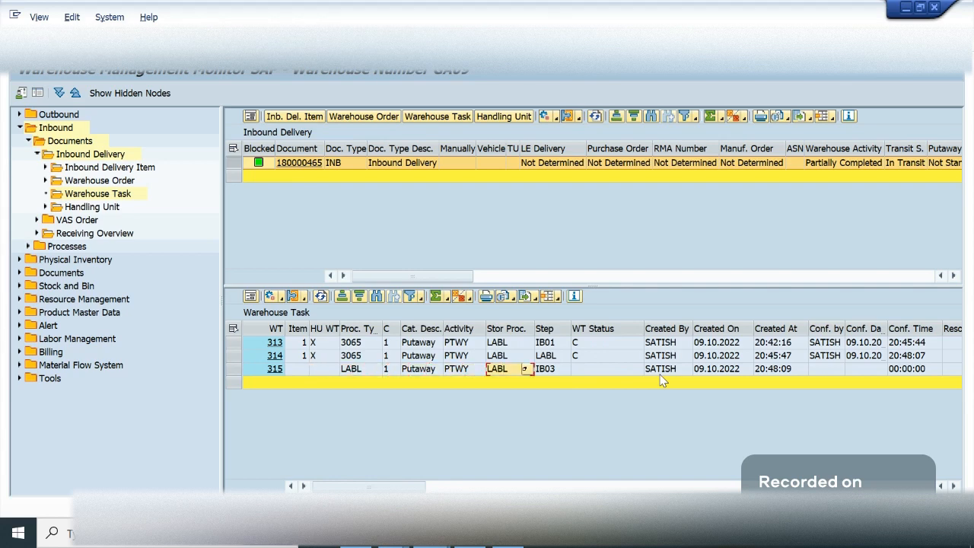
key(Up)
key(Right)
key(Right)
key(Right)
key(Right)
key(Right)
key(Right)
key(Right)
key(Right)
key(Right)
key(Right)
key(Right)
key(Right)
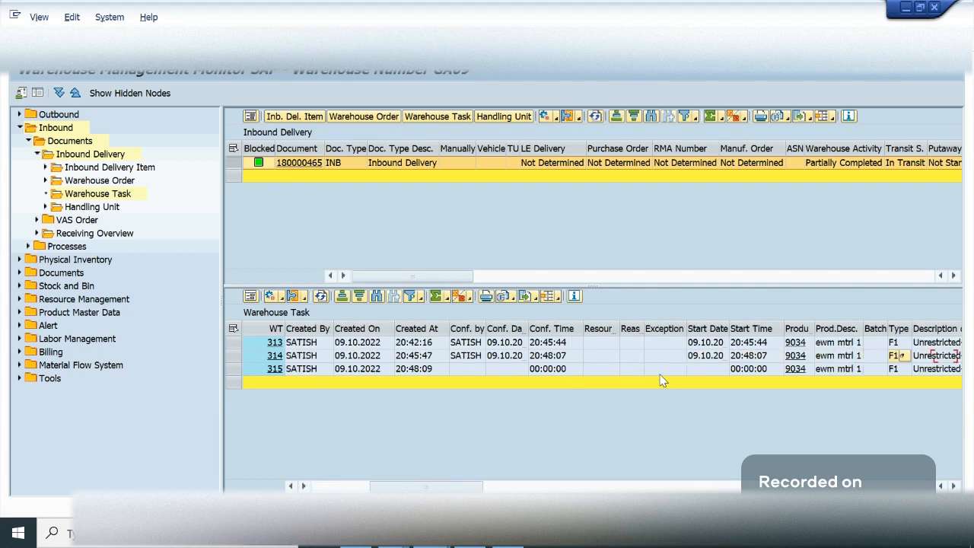
key(Right)
key(Right)
key(Right)
key(Right)
key(Right)
key(Right)
key(Right)
key(Right)
key(Right)
key(Right)
key(Right)
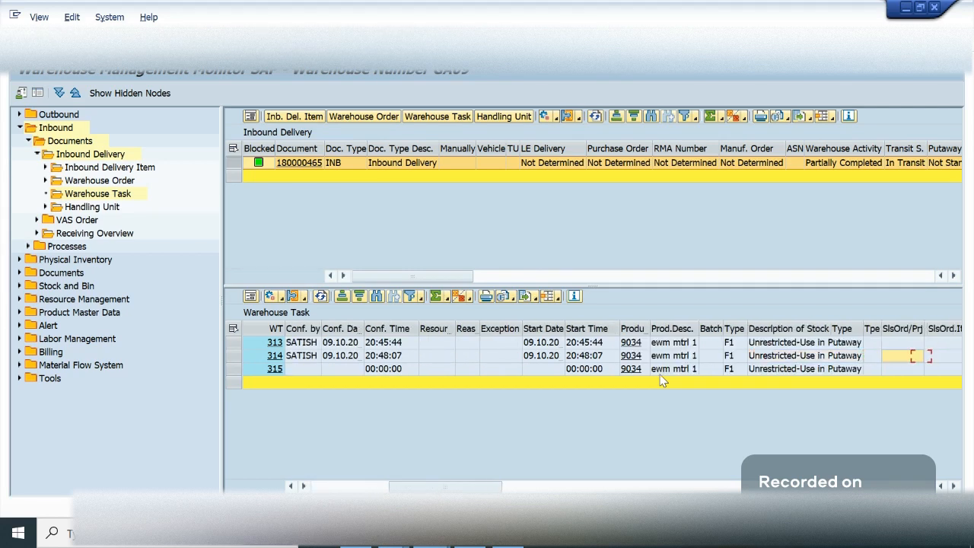
key(Right)
key(Right)
key(Right)
key(Right)
key(Right)
key(Right)
key(Right)
key(Right)
key(Right)
key(Right)
key(Right)
key(Right)
key(Right)
key(Right)
key(Right)
key(Right)
key(Right)
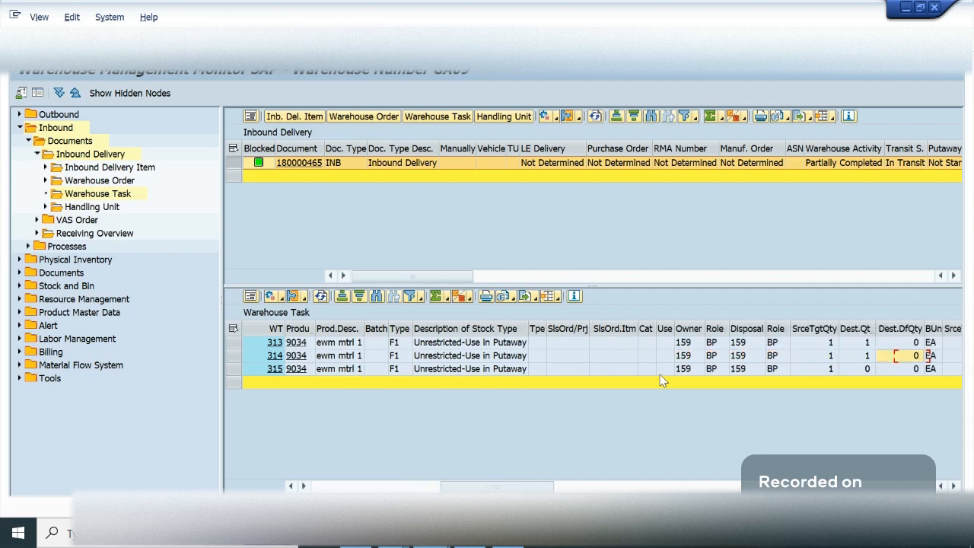
key(Right)
key(Right)
key(Right)
key(Right)
key(Right)
key(Right)
key(Right)
key(Right)
key(Right)
key(Right)
key(Right)
key(Right)
key(Right)
key(Right)
key(Right)
key(Right)
key(Right)
key(Right)
key(Right)
key(Right)
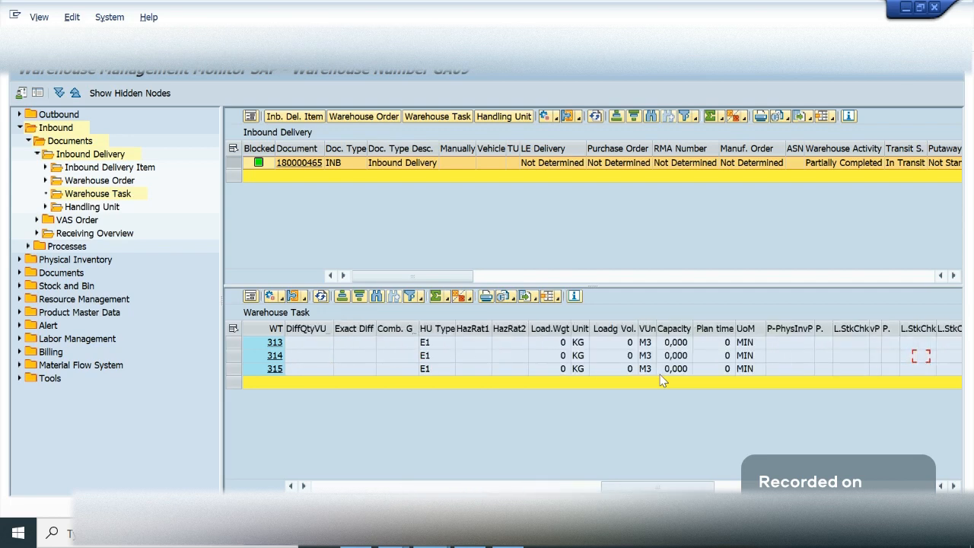
key(Right)
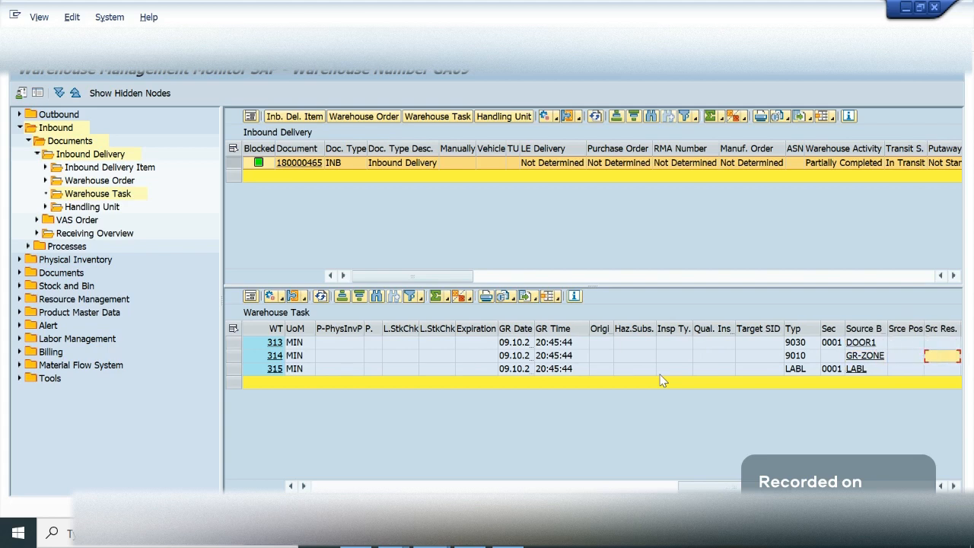
key(Right)
key(Right)
key(Right)
key(Right)
key(Right)
key(Right)
key(Right)
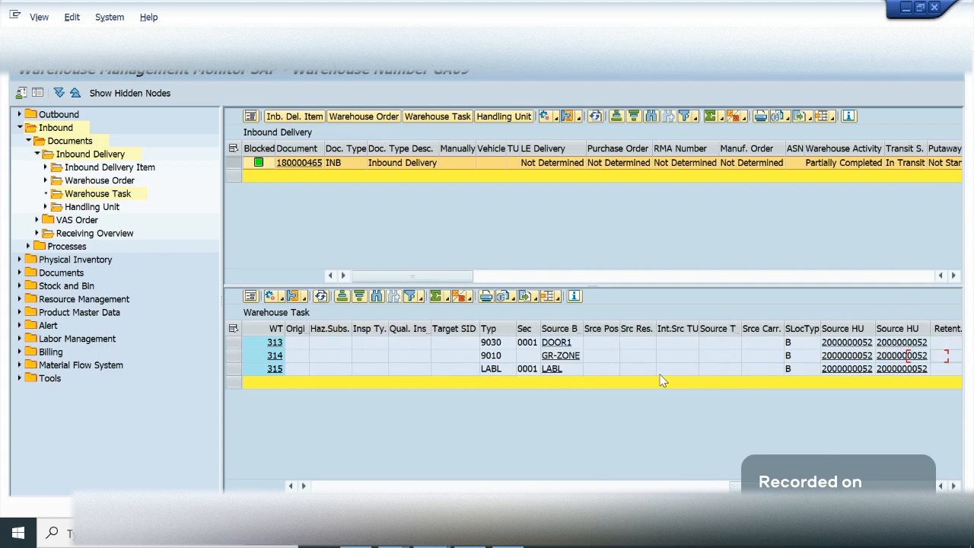
key(Right)
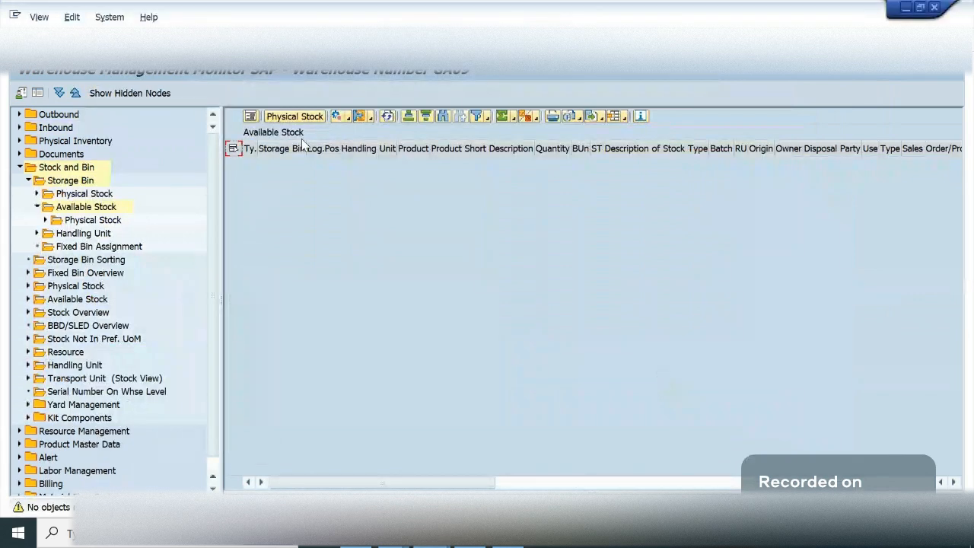
- Rerun the Available Stock selection under Storage Bin for product 9034, without a storage type
double_click(84, 207)
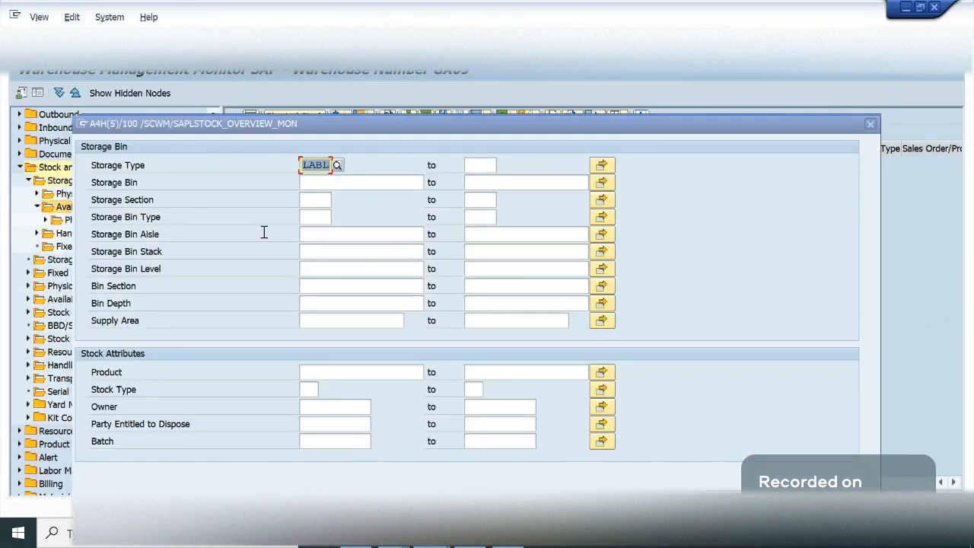
key(Delete)
click(341, 369)
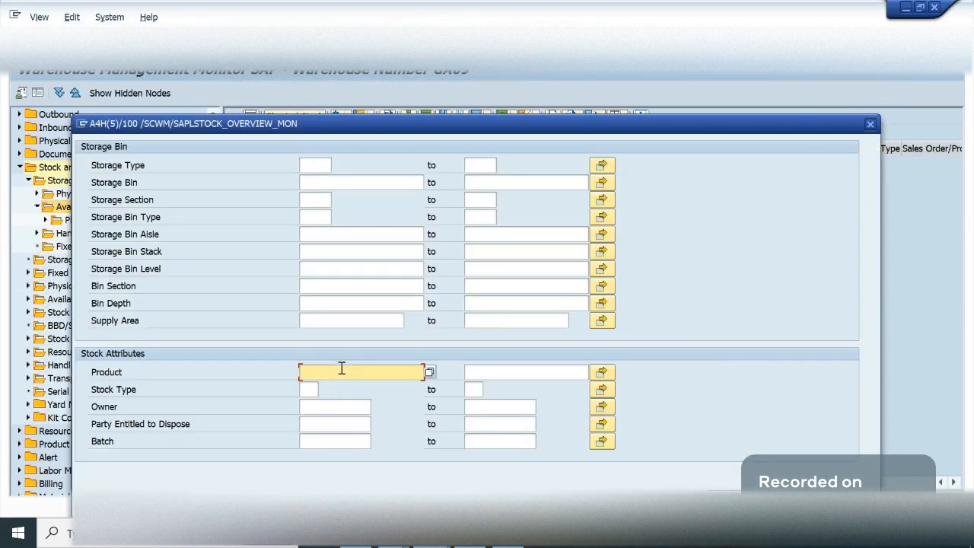
text(9034)
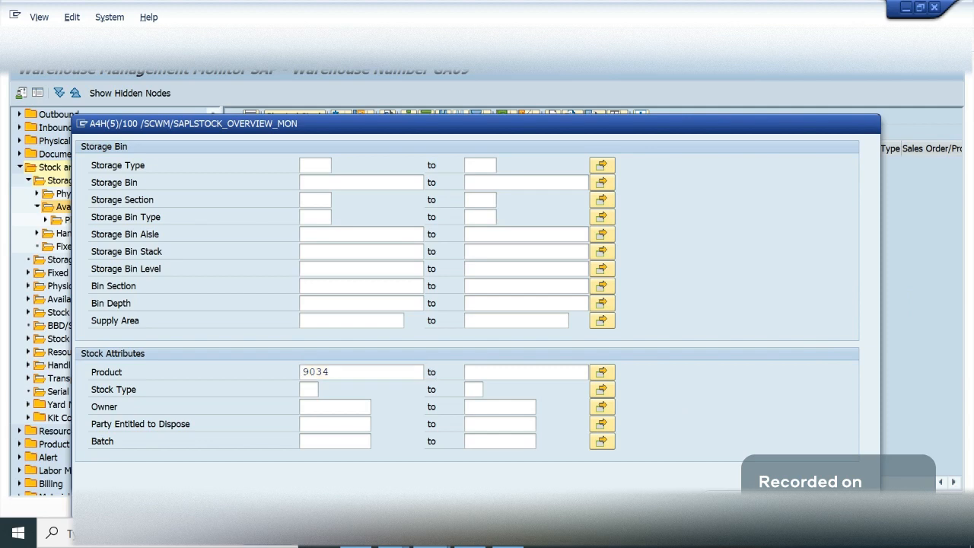
key(F8)
click(274, 318)
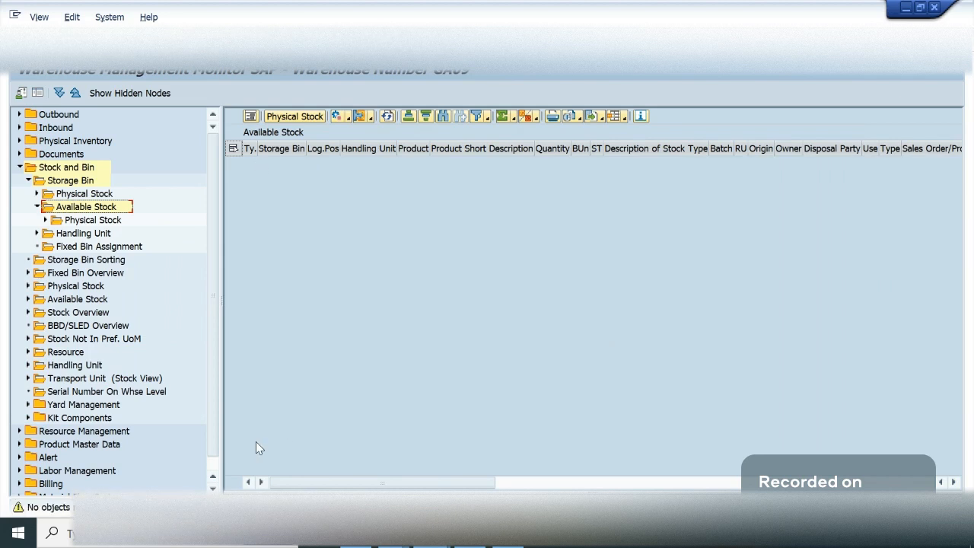
click(80, 221)
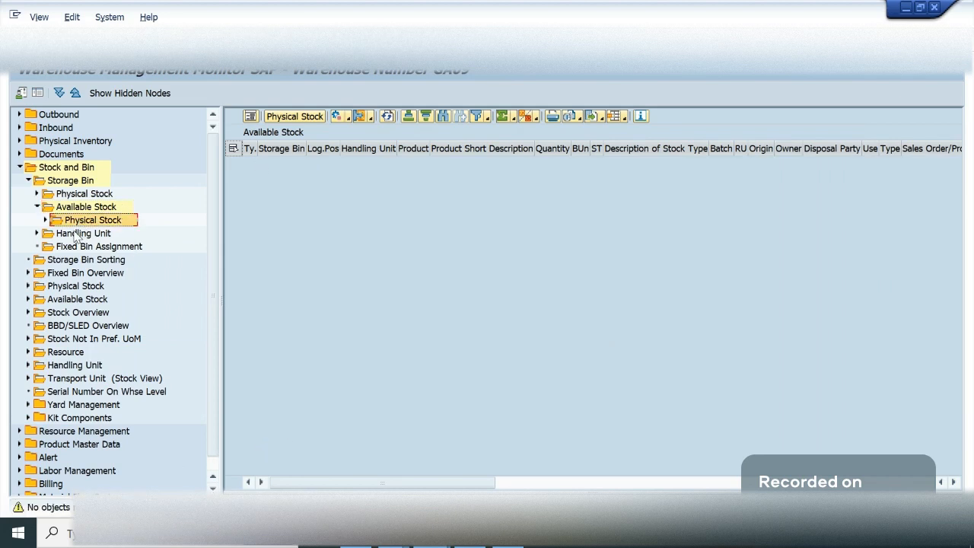
double_click(77, 235)
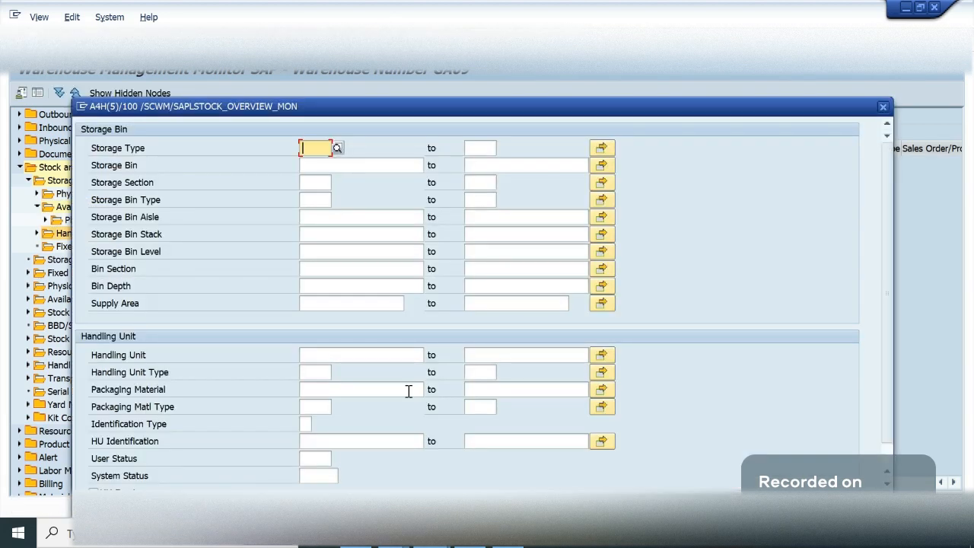
click(380, 355)
text(2000000052)
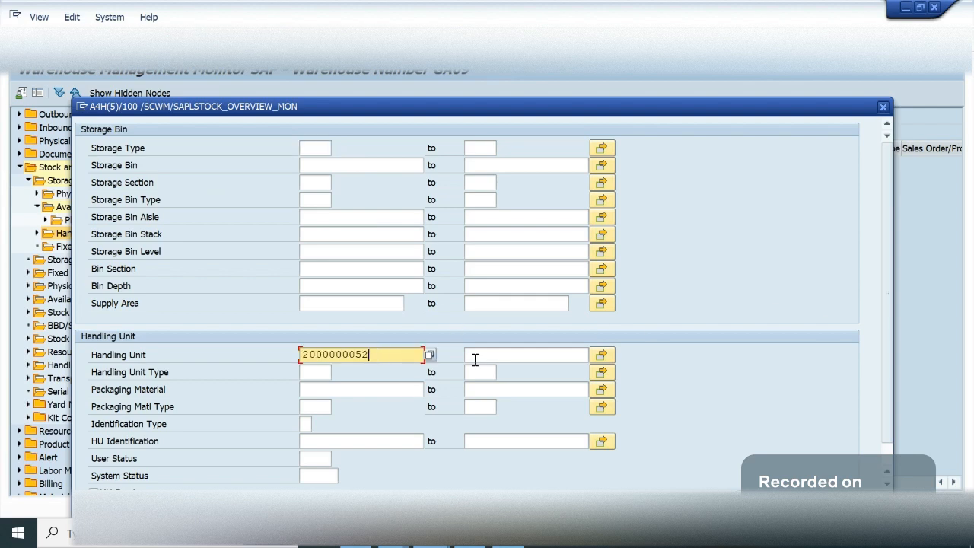
key(Return)
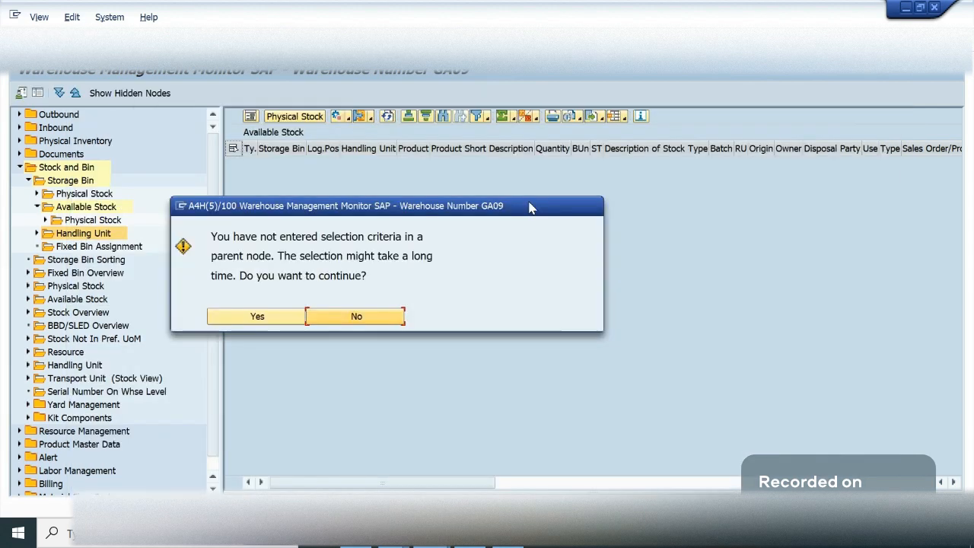
click(255, 321)
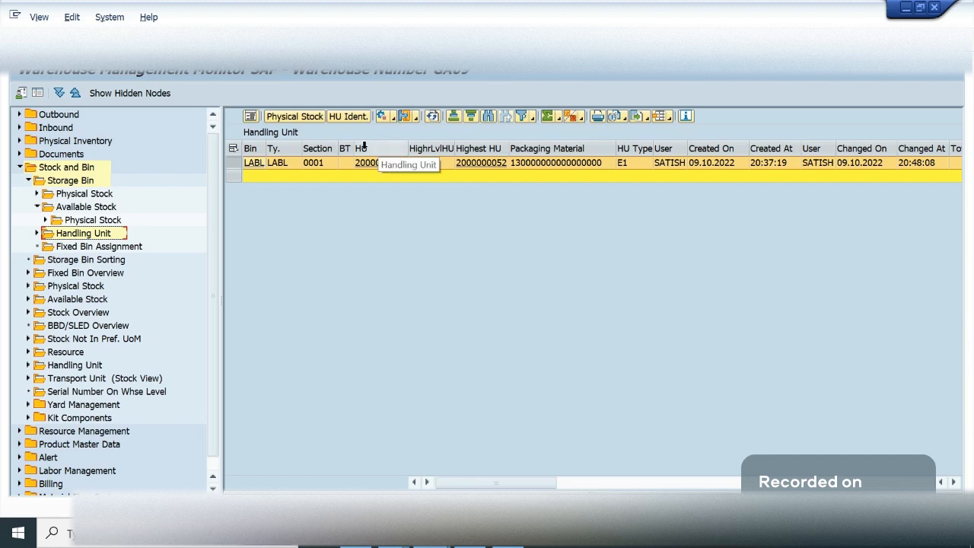
click(323, 118)
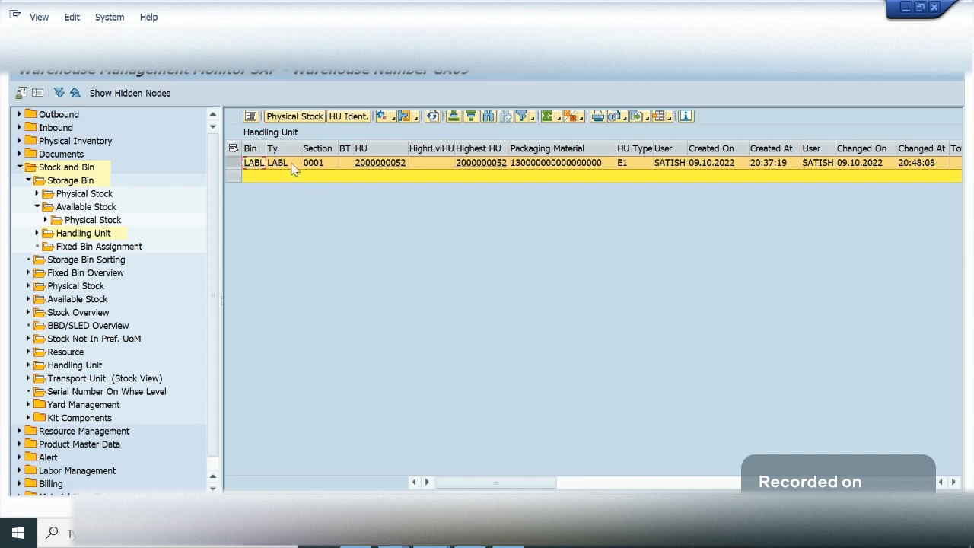
drag(267, 150, 303, 151)
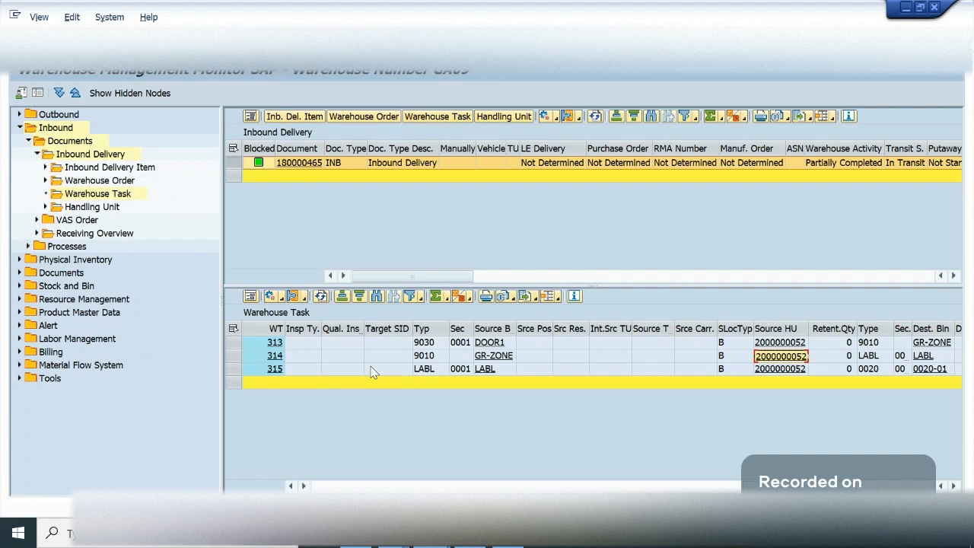
- Return to the delivery's warehouse tasks and compare the process type, storage process and step of tasks 315 and 314
click(645, 369)
key(Left)
key(Left)
key(Left)
key(Left)
key(Left)
key(Left)
key(Left)
key(Left)
key(Left)
key(Left)
key(Left)
key(Left)
key(Left)
key(Left)
key(Left)
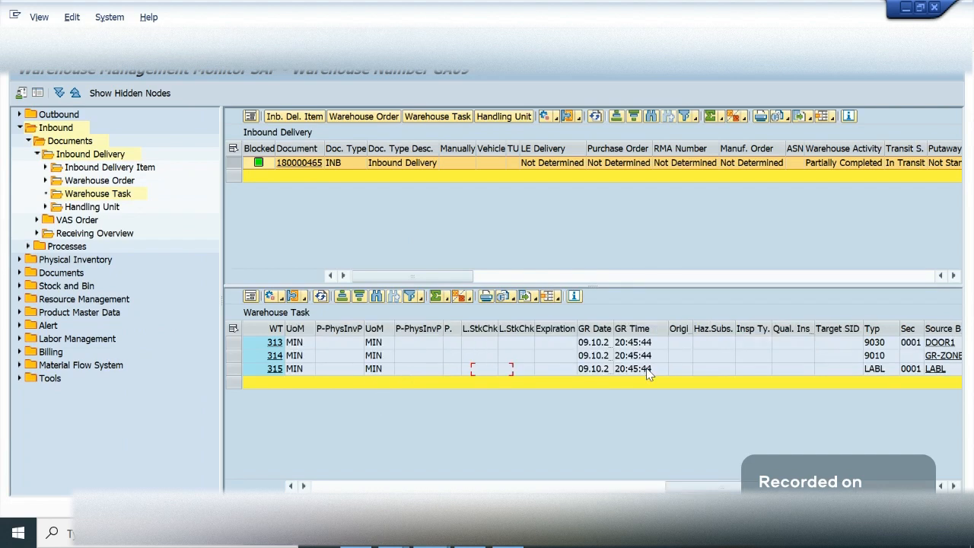
key(Left)
key(Left)
key(Left)
key(Left)
key(Left)
key(Left)
key(Left)
key(Left)
key(Left)
key(Left)
key(Left)
key(Left)
key(Left)
key(Left)
key(Left)
key(Left)
key(Left)
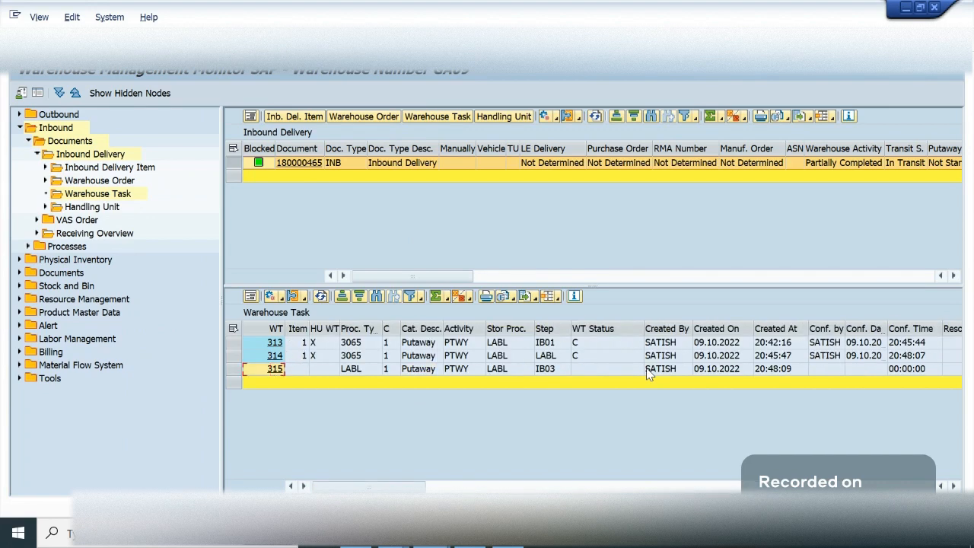
click(361, 372)
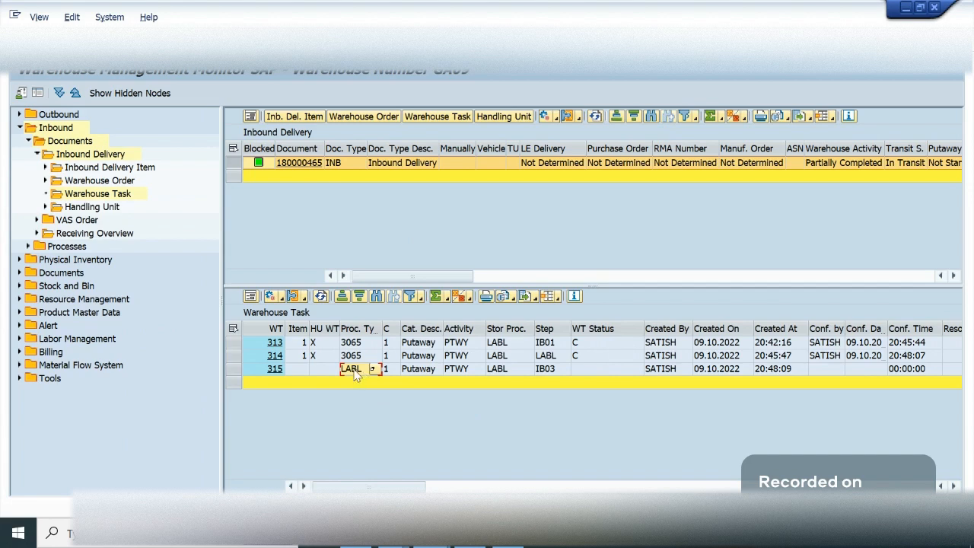
click(507, 371)
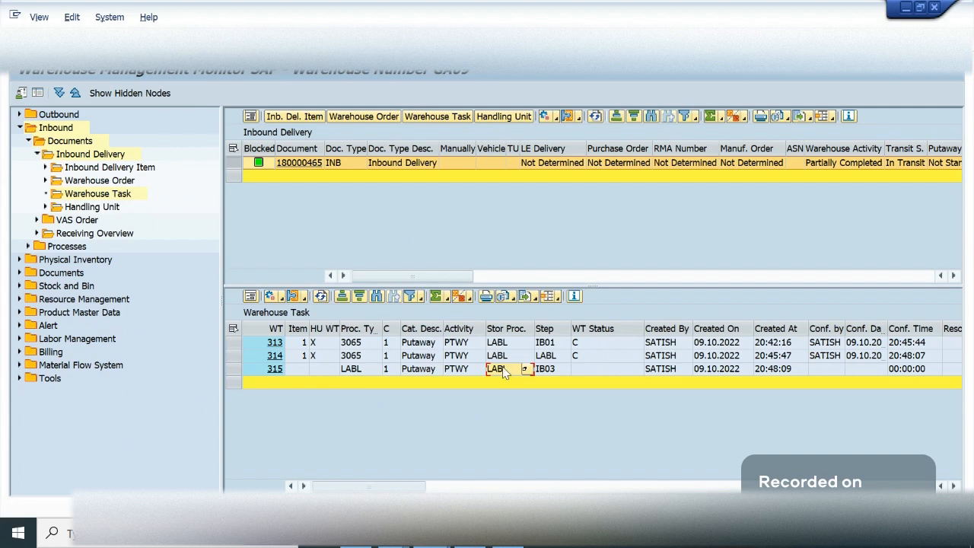
click(554, 371)
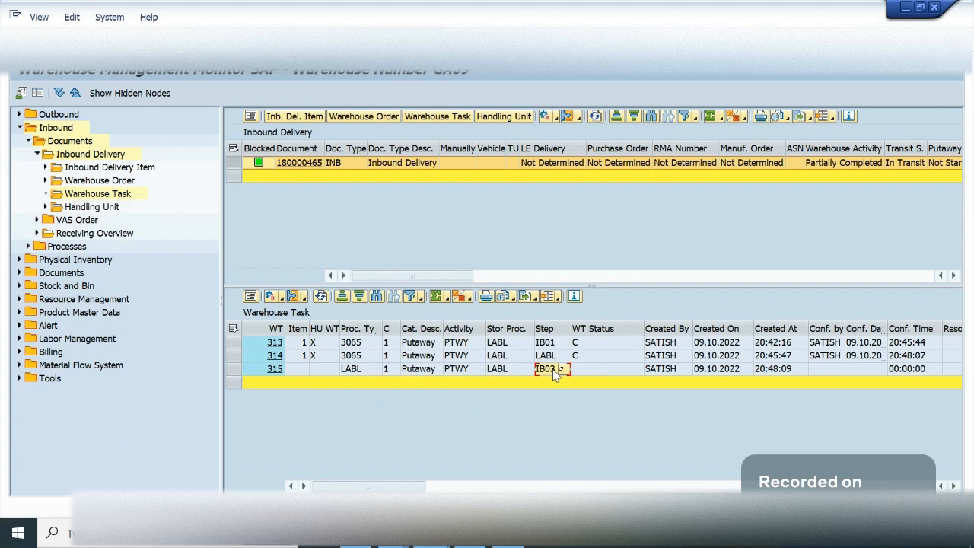
click(482, 355)
click(503, 358)
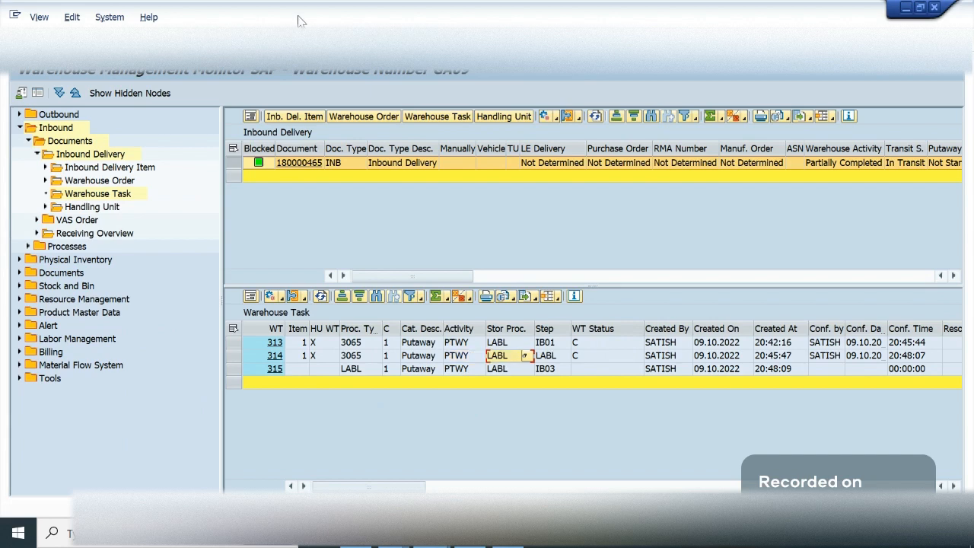
- Open Work Center: Packing - General and run it for work center LABL in warehouse GA09
click(302, 41)
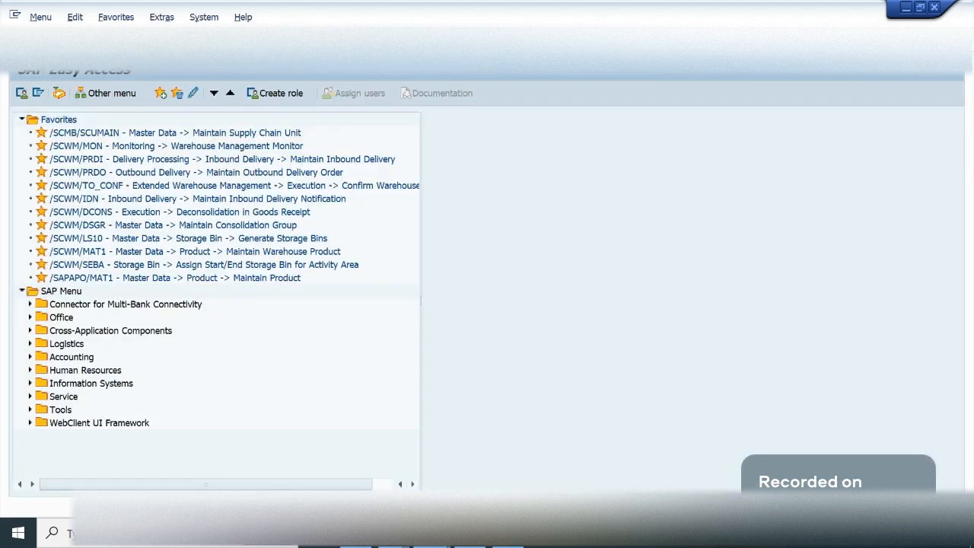
key(Return)
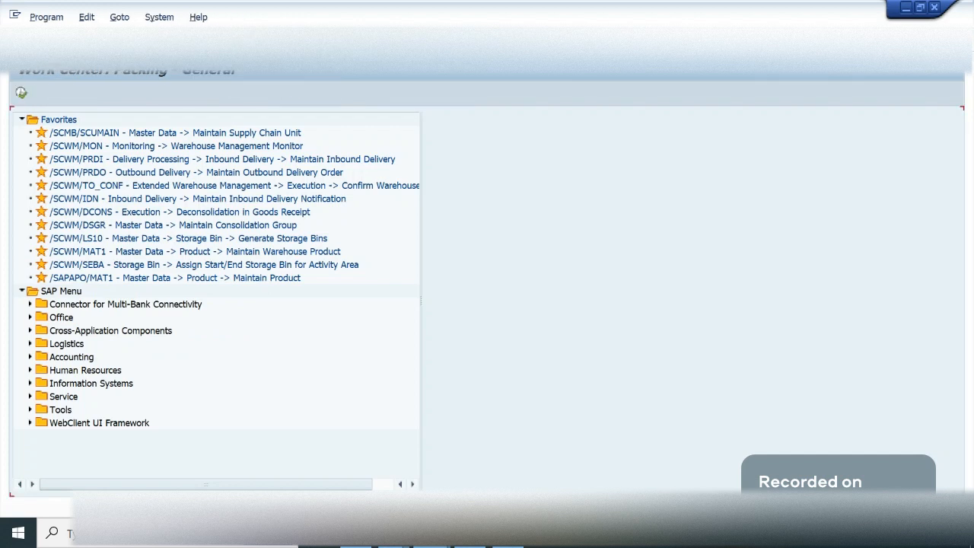
click(259, 153)
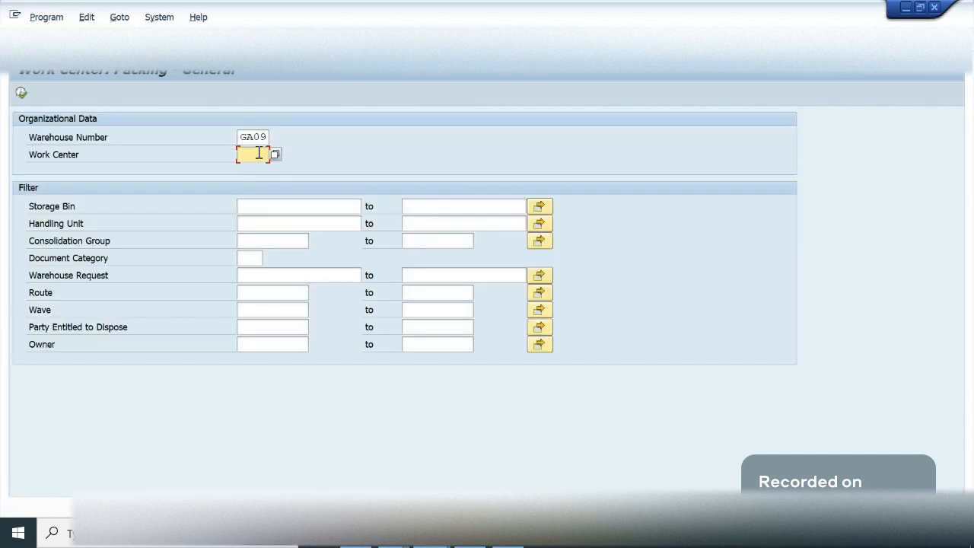
text(=lap)
key(BackSpace)
key(BackSpace)
key(BackSpace)
key(BackSpace)
text(labl)
key(Return)
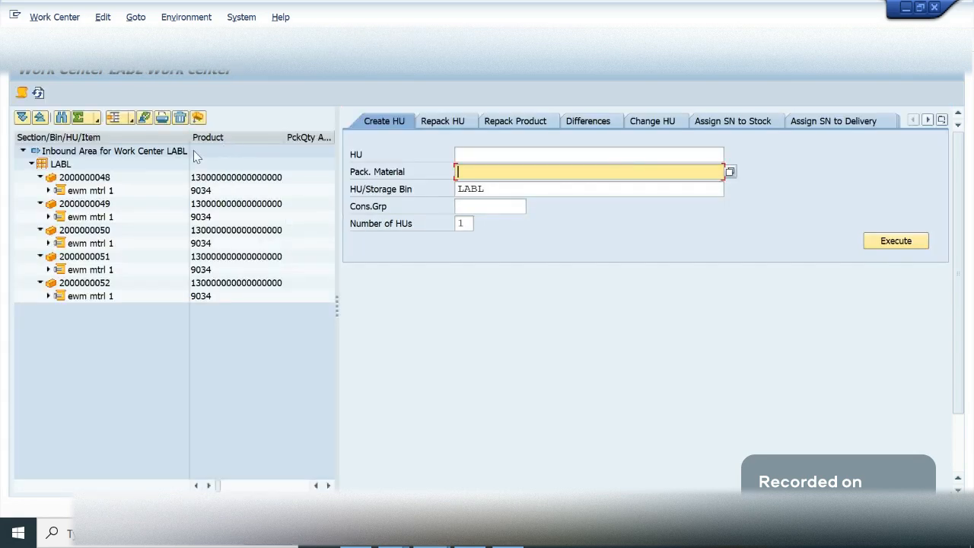
- Return to the delivery's warehouse tasks and look up the source handling unit of task 315
click(55, 18)
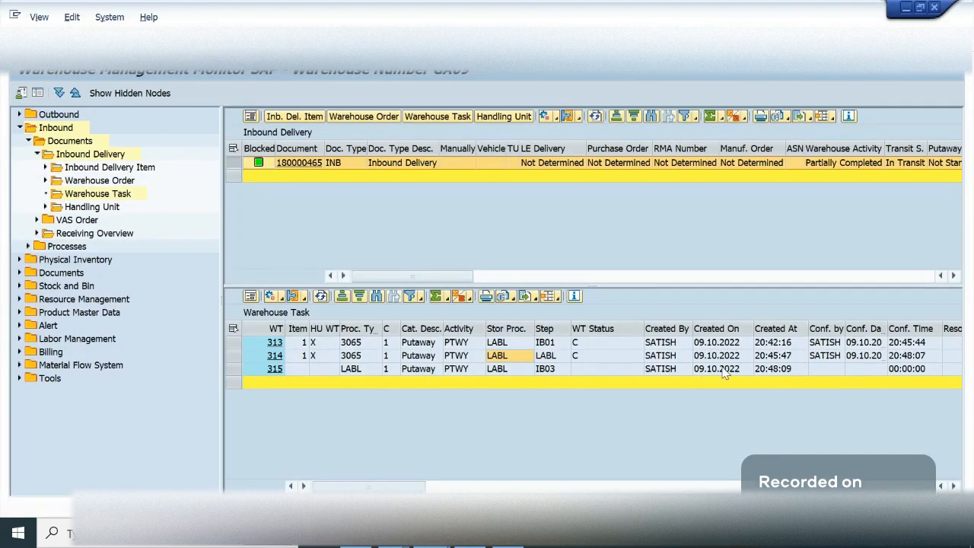
click(724, 371)
key(Right)
key(Right)
key(Right)
key(Right)
key(Right)
key(Right)
key(Right)
key(Right)
key(Right)
key(Right)
key(Right)
key(Right)
key(Right)
key(Right)
key(Right)
key(Right)
key(Right)
key(Right)
key(Right)
key(Right)
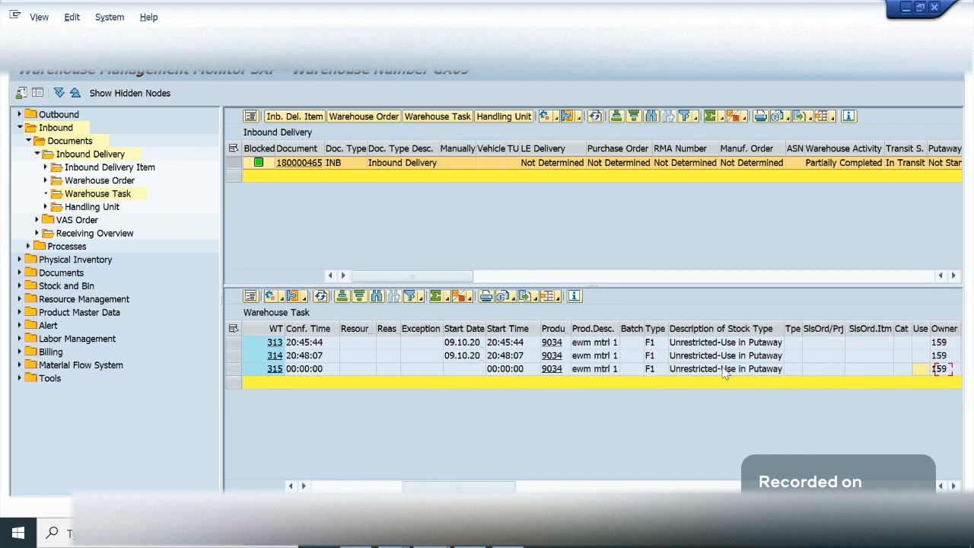
key(Right)
key(Right)
key(Right)
key(Right)
key(Right)
key(Right)
key(Right)
key(Right)
key(Right)
key(Right)
key(Right)
key(Right)
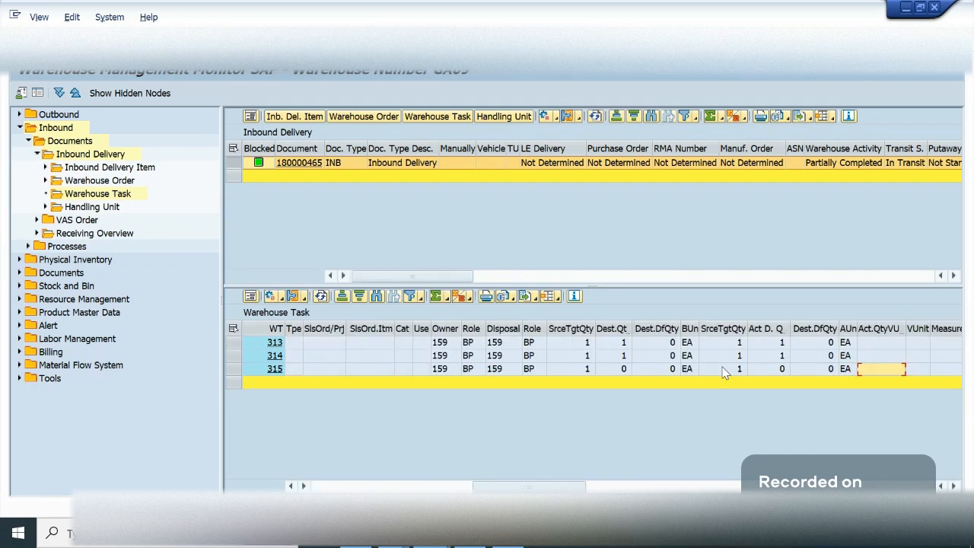
key(Right)
key(Right)
key(Right)
key(Right)
key(Right)
key(Right)
key(Right)
key(Right)
key(Right)
key(Right)
key(Right)
key(Right)
key(Right)
key(Right)
key(Right)
key(Right)
key(Right)
key(Right)
key(Right)
key(Right)
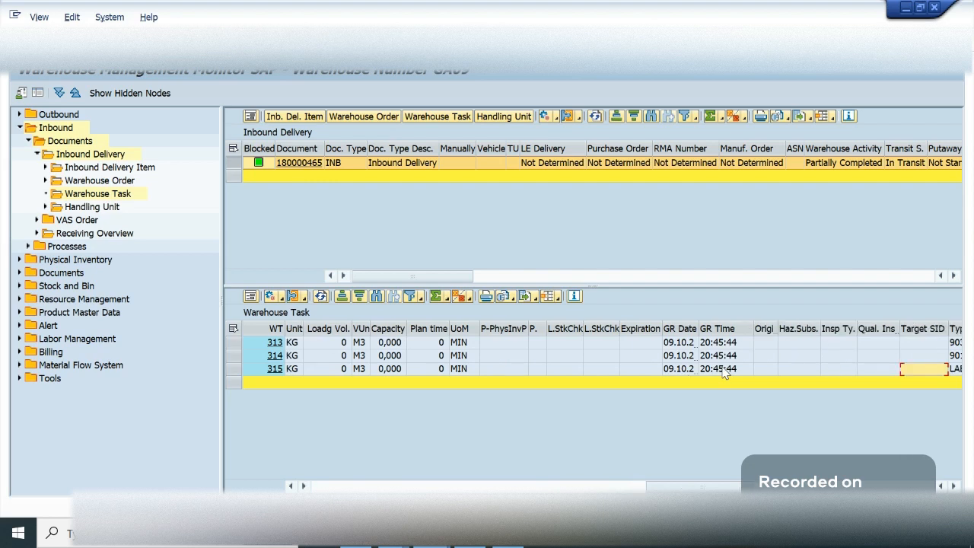
key(Right)
key(Right)
key(Right)
key(Right)
key(Right)
key(Right)
key(Right)
key(Right)
key(Right)
key(Right)
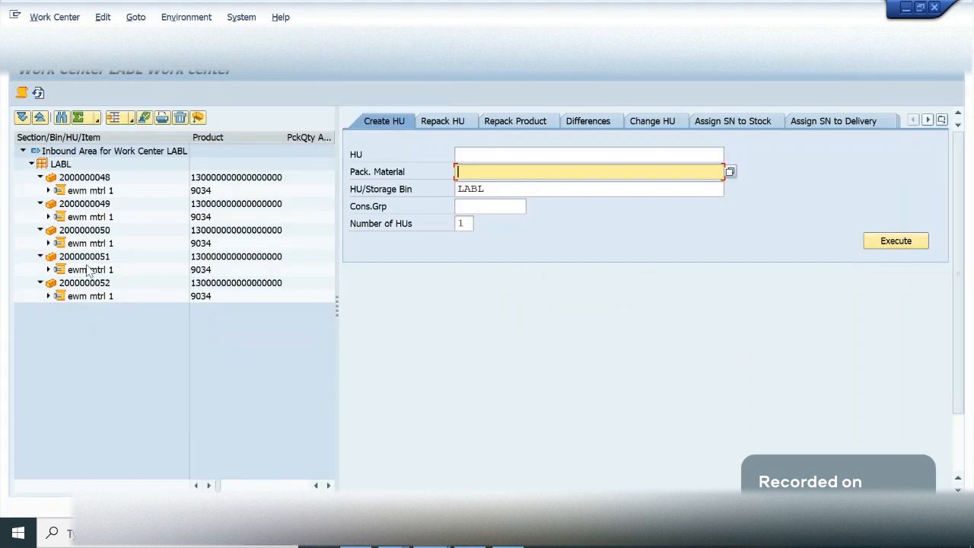
click(84, 287)
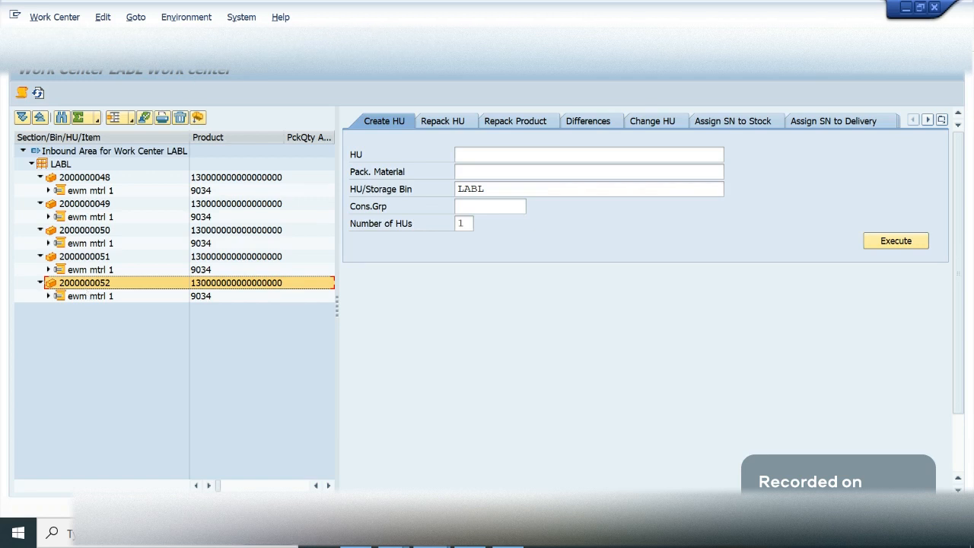
click(201, 41)
click(294, 222)
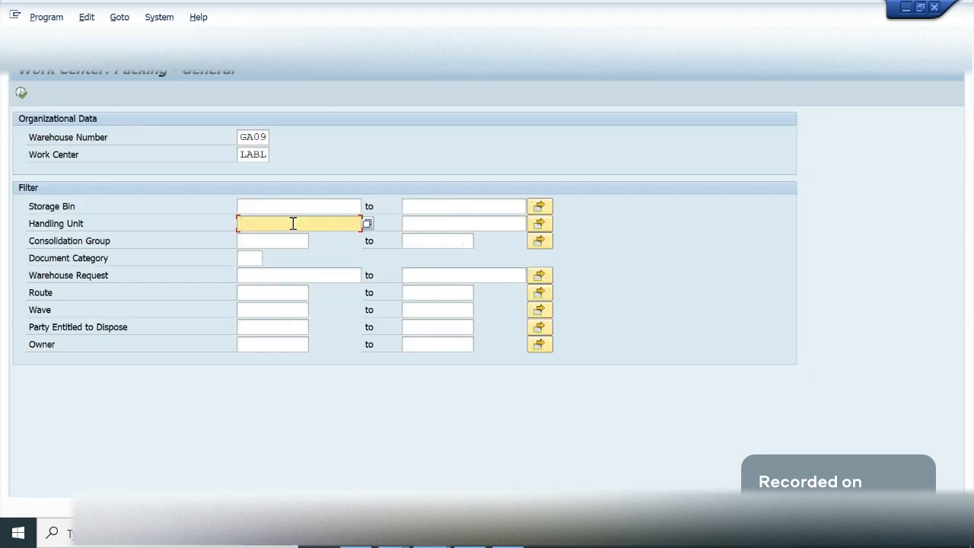
key(ctrl+v)
click(22, 92)
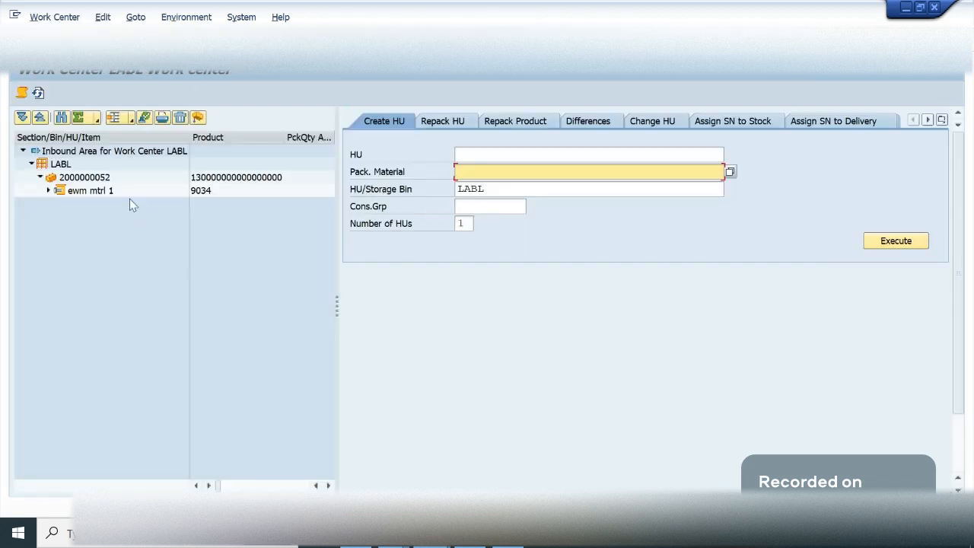
click(48, 192)
click(92, 179)
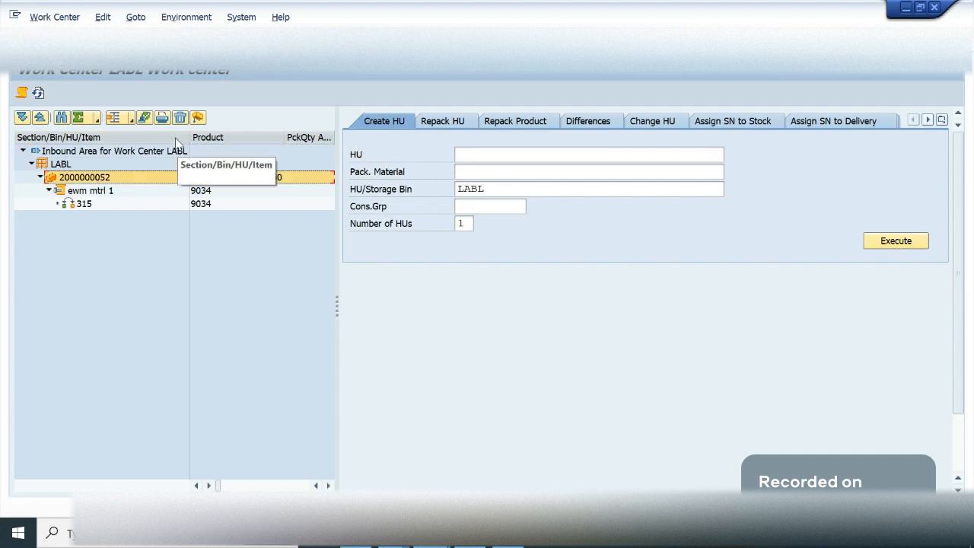
click(144, 118)
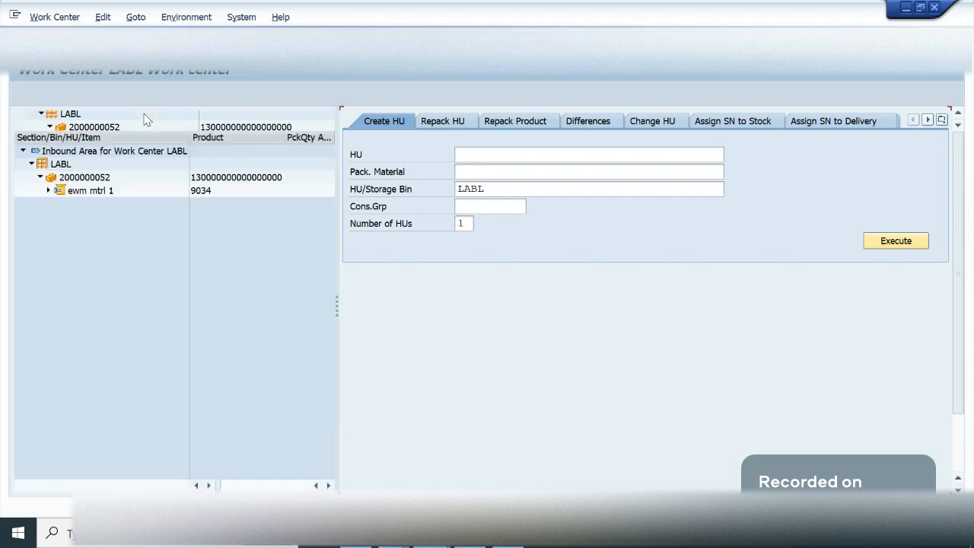
click(48, 190)
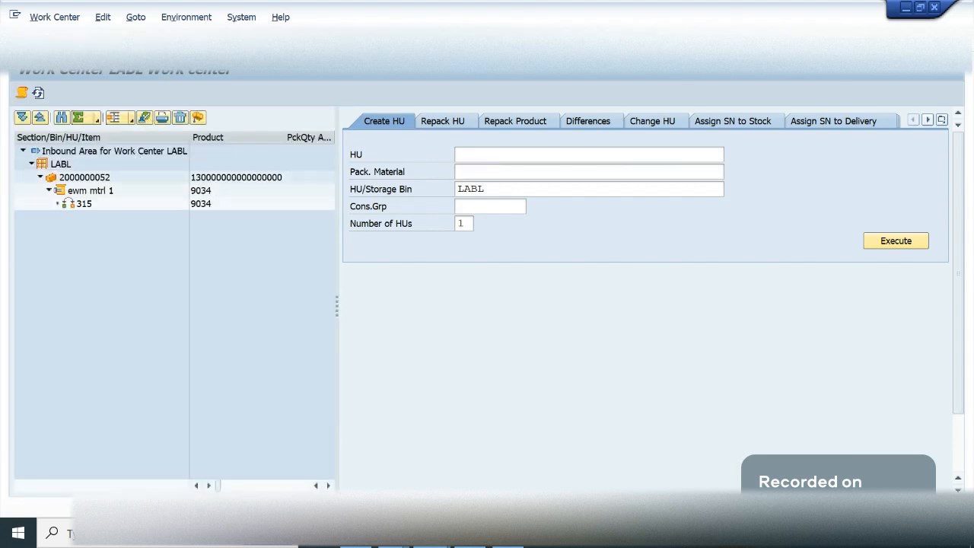
click(198, 118)
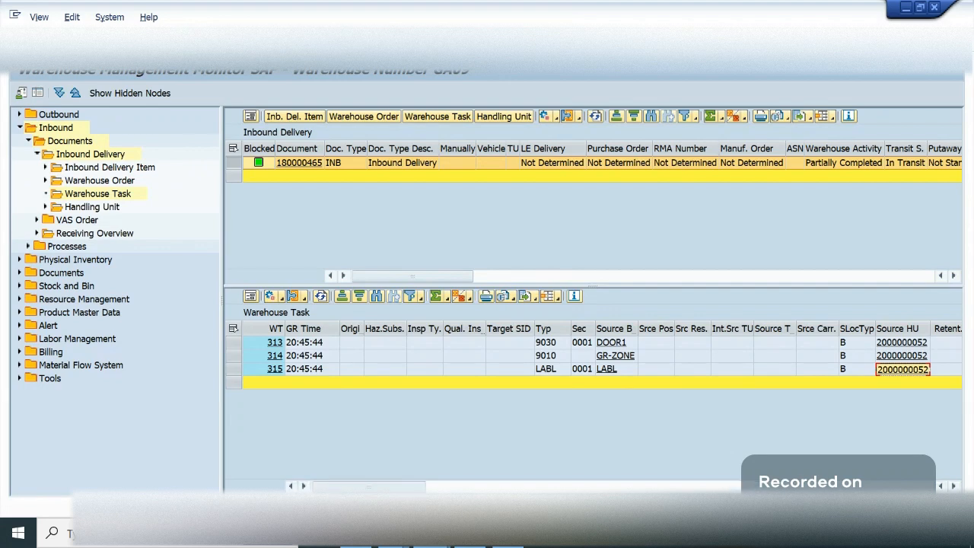
- Switch to the warehouse monitor, refresh inbound delivery 180000465, redisplay its warehouse tasks and select task 315
drag(437, 487, 381, 487)
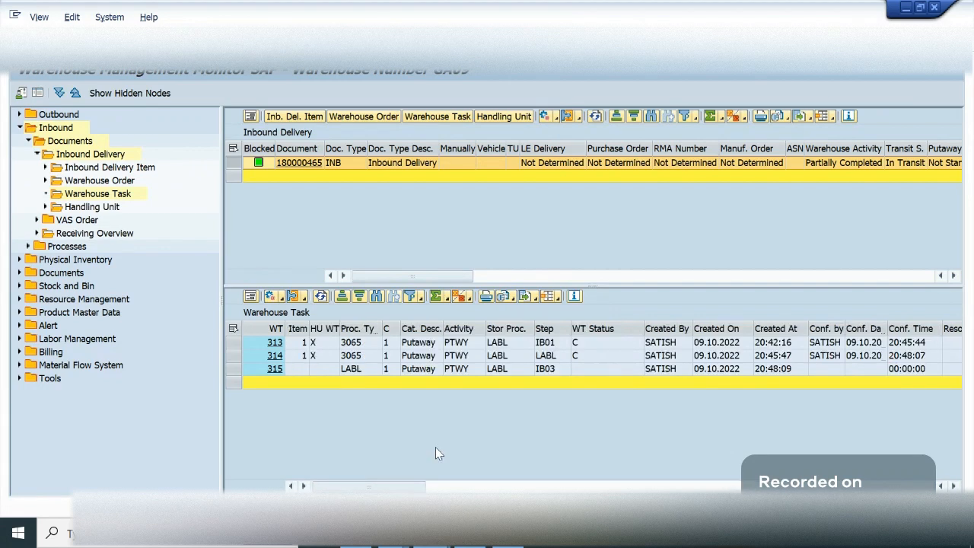
click(595, 116)
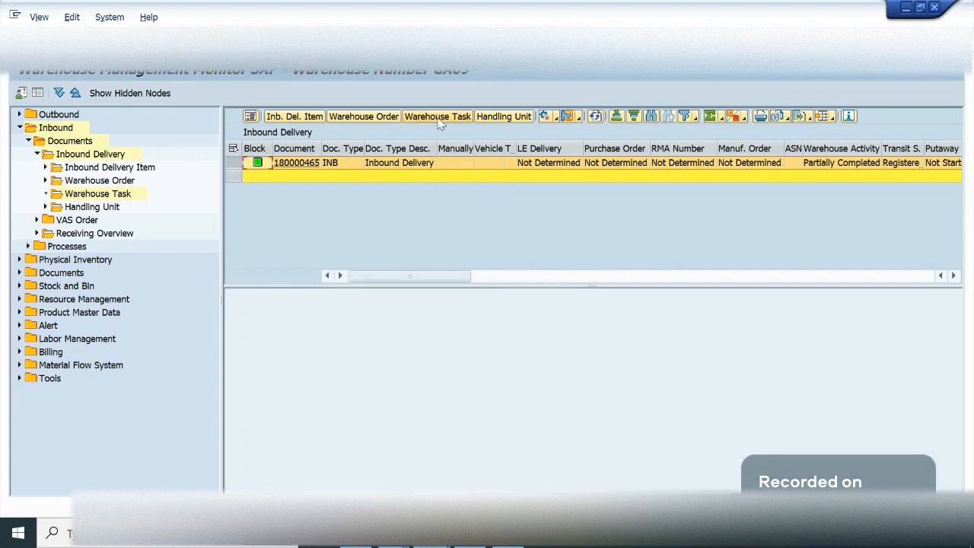
click(439, 119)
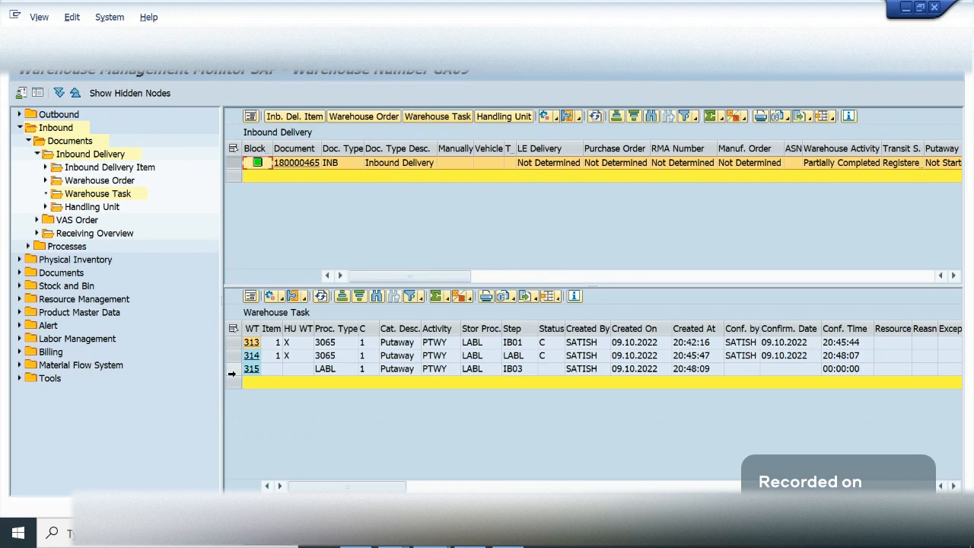
click(233, 370)
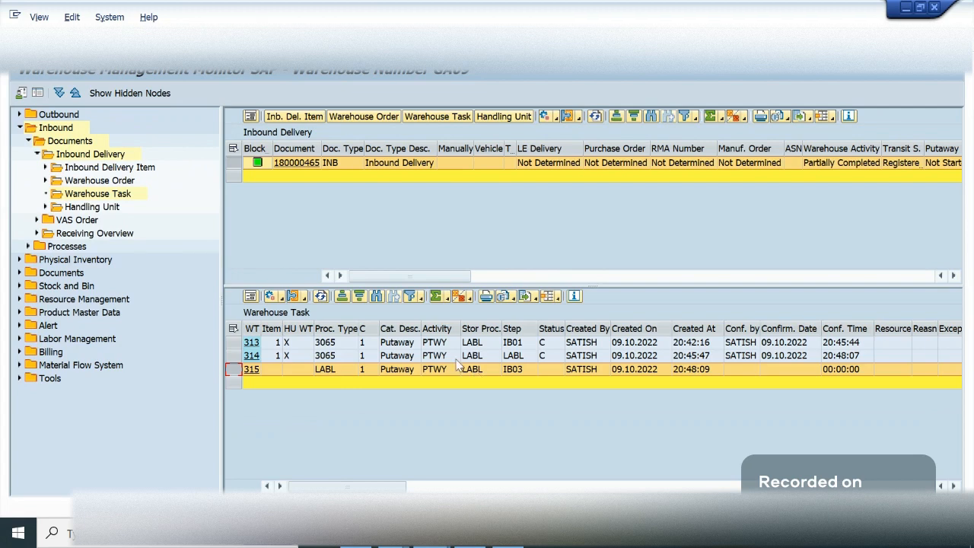
- Examine the source bin, source handling unit and destination storage type, section and bin of warehouse task 315
click(655, 371)
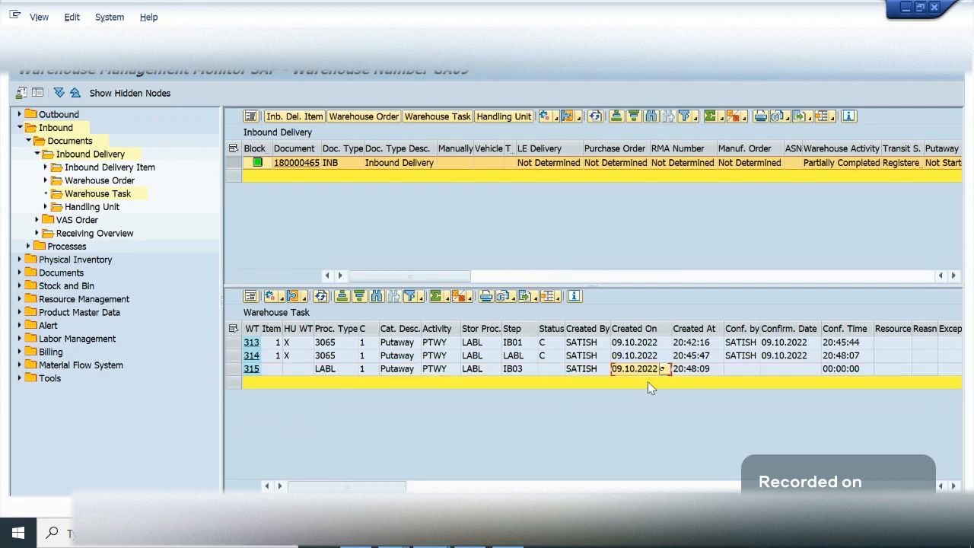
key(Right)
key(Right)
key(Right)
key(Right)
key(Right)
key(Right)
key(Right)
key(Right)
key(Right)
key(Right)
key(Right)
key(Right)
key(Right)
key(Right)
key(Right)
key(Right)
key(Right)
key(Right)
key(Right)
key(Right)
key(Right)
key(Right)
key(Right)
key(Right)
key(Right)
key(Right)
key(Right)
key(Right)
key(Right)
key(Right)
key(Right)
key(Right)
key(Right)
key(Right)
key(Right)
key(Right)
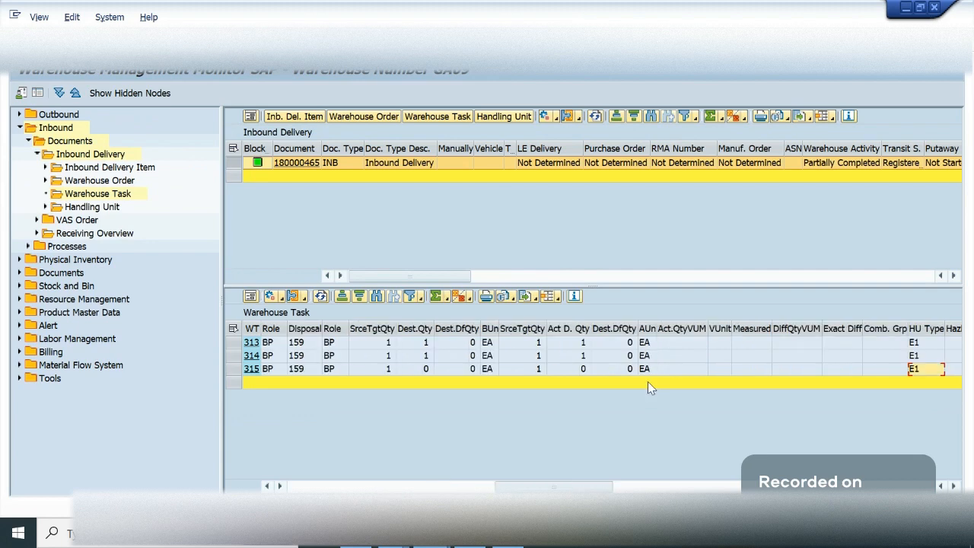
key(Right)
key(Right)
key(Right)
key(Right)
key(Right)
key(Right)
key(Right)
key(Right)
key(Right)
key(Right)
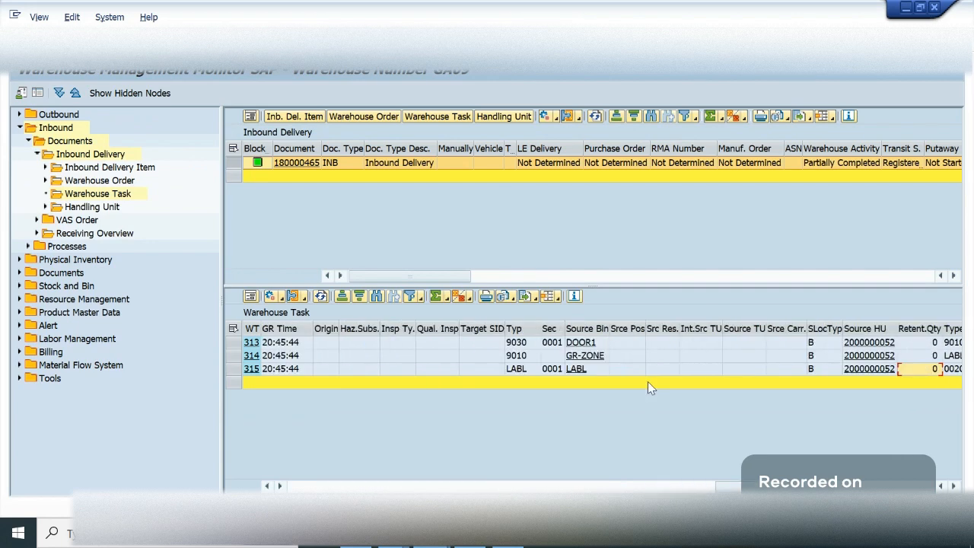
key(Right)
key(Right)
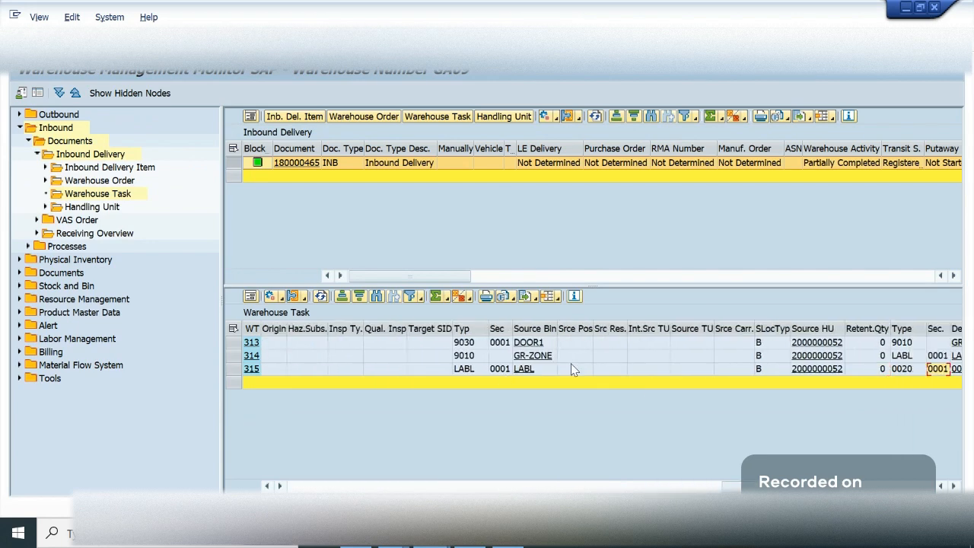
click(636, 371)
key(Right)
key(Right)
key(Right)
key(Right)
key(Right)
key(Right)
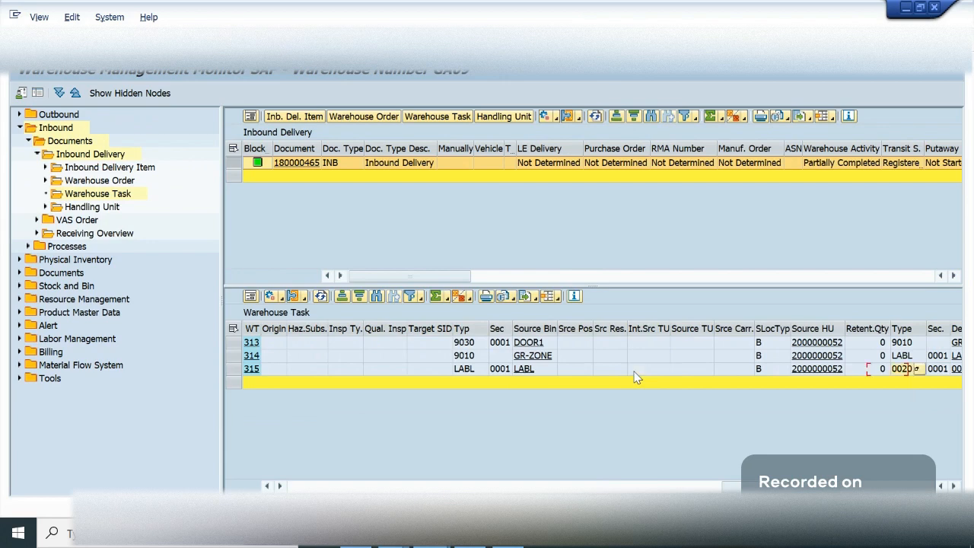
key(Right)
key(Right)
key(Right)
key(Right)
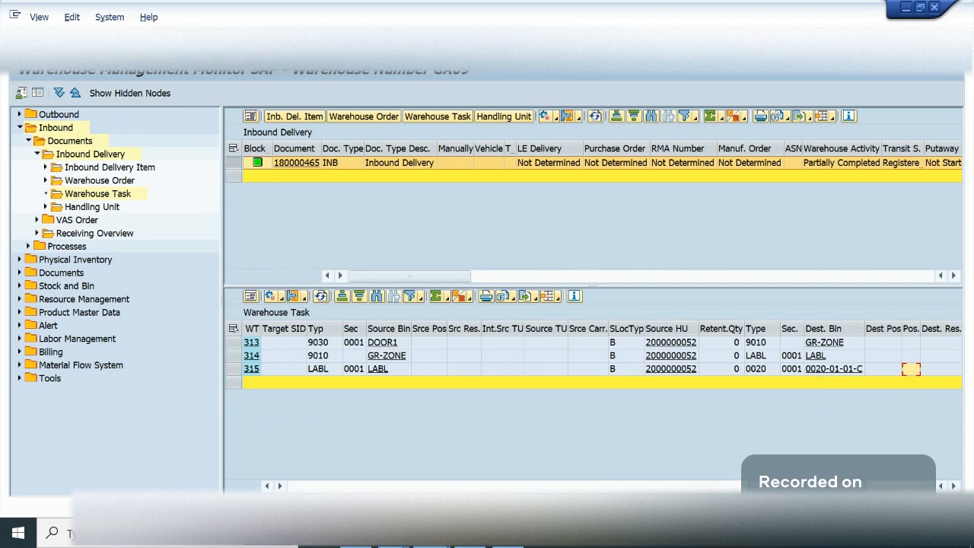
- Switch to the inbound delivery maintenance session and rerun the search for delivery 180000465 to check its current statuses
drag(232, 489, 232, 490)
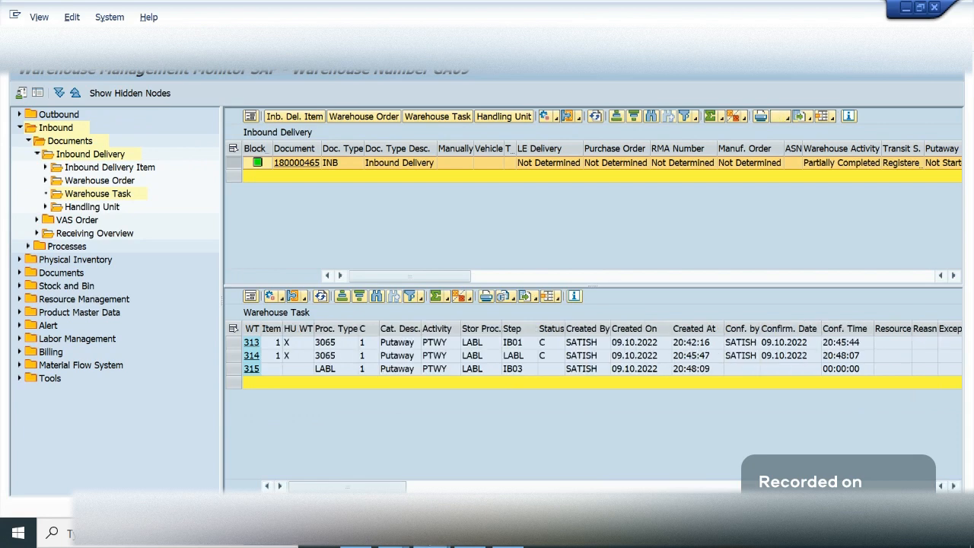
click(432, 533)
click(173, 459)
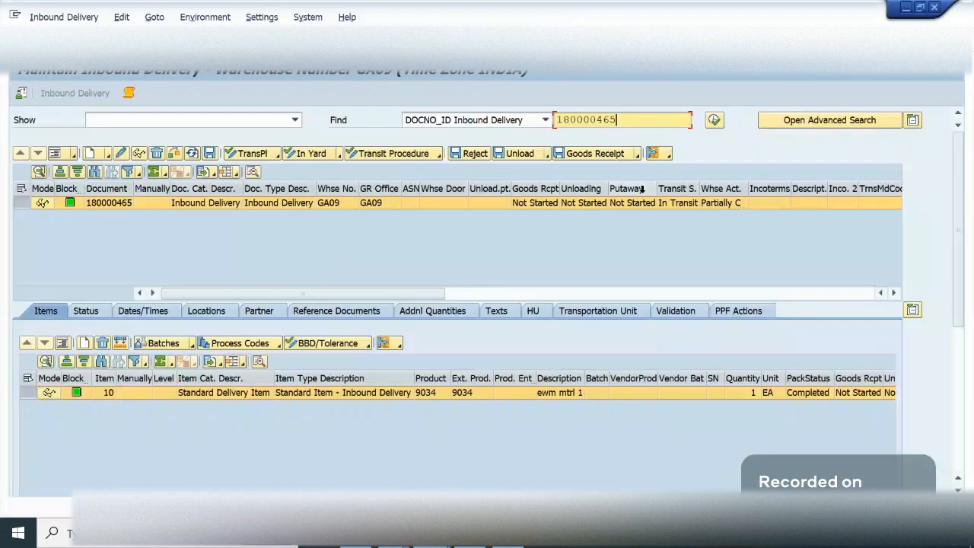
click(715, 121)
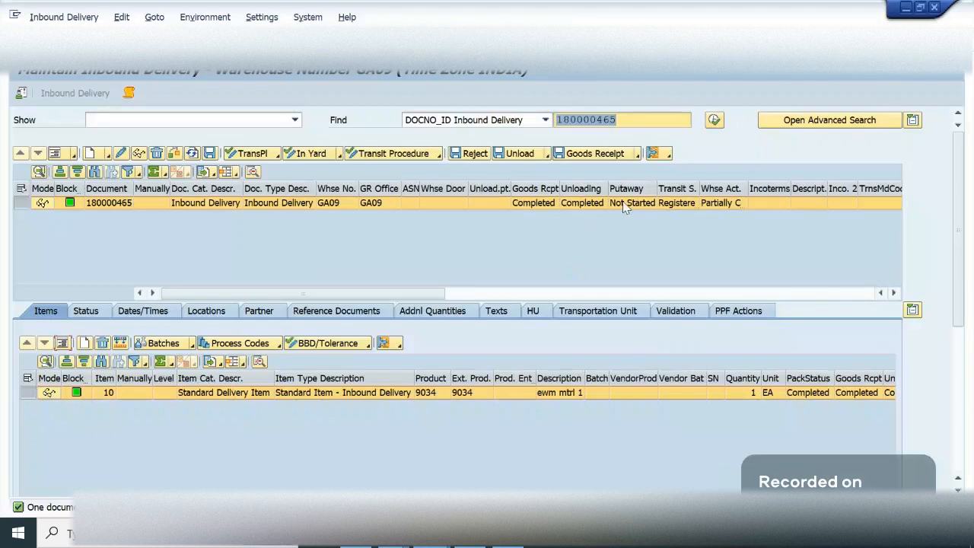
- Confirm warehouse task 315 in the background from the warehouse monitor and query inbound delivery 180000465 again
key(alt+Tab)
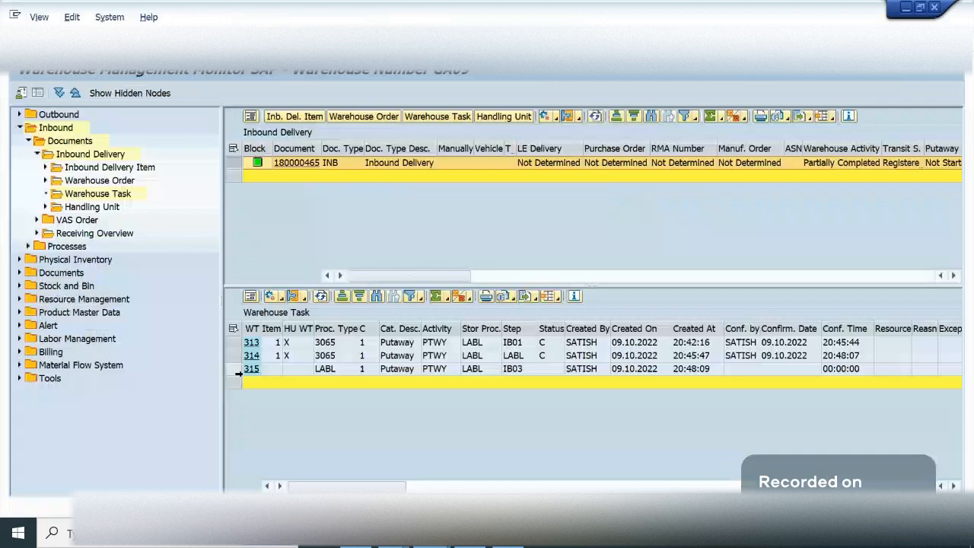
click(235, 370)
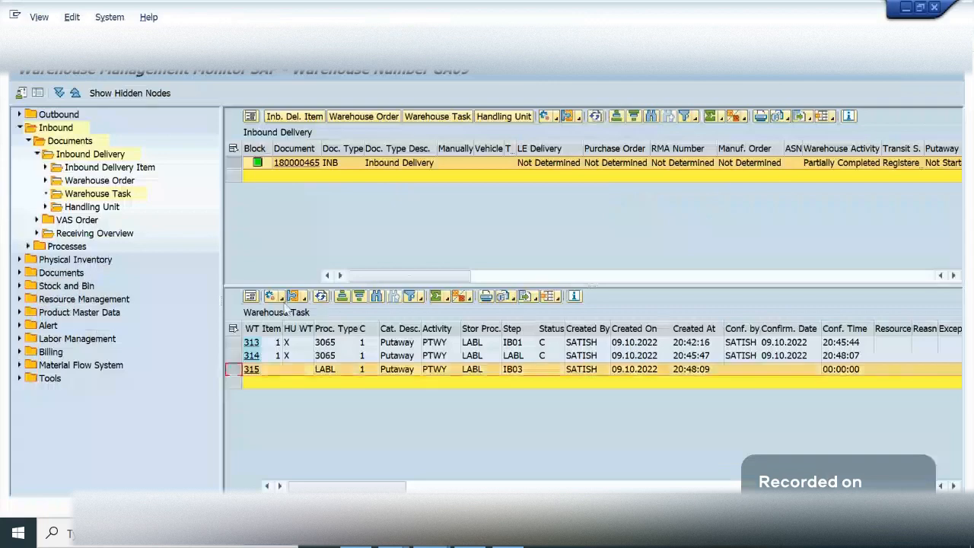
click(286, 297)
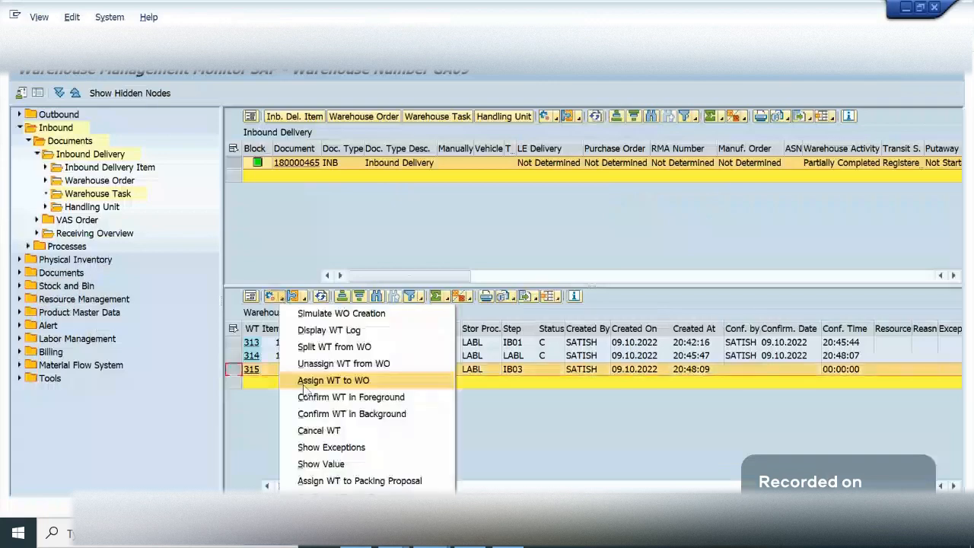
click(310, 414)
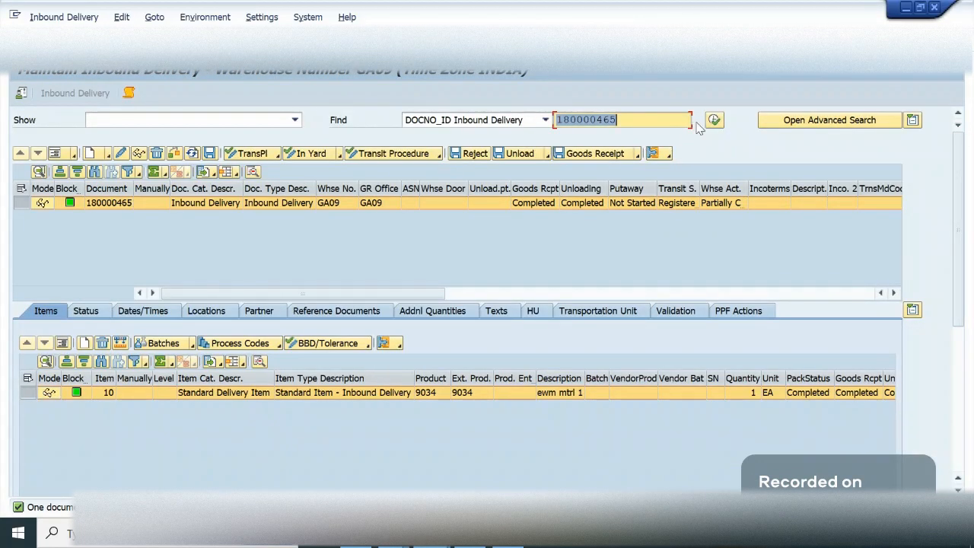
click(714, 120)
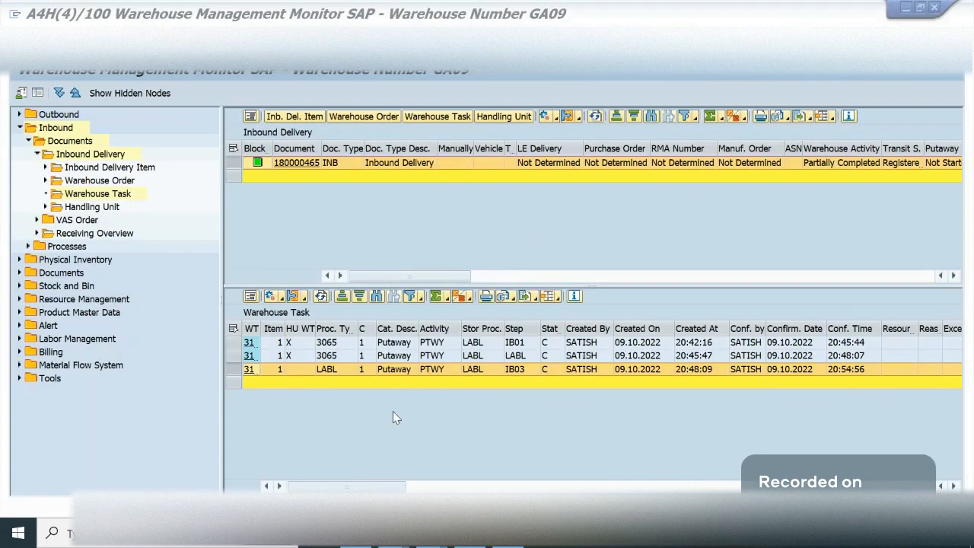
- Refresh the storage bin's handling unit list in the second warehouse monitor session and widen its Storage Bin column
mouse_move(431, 533)
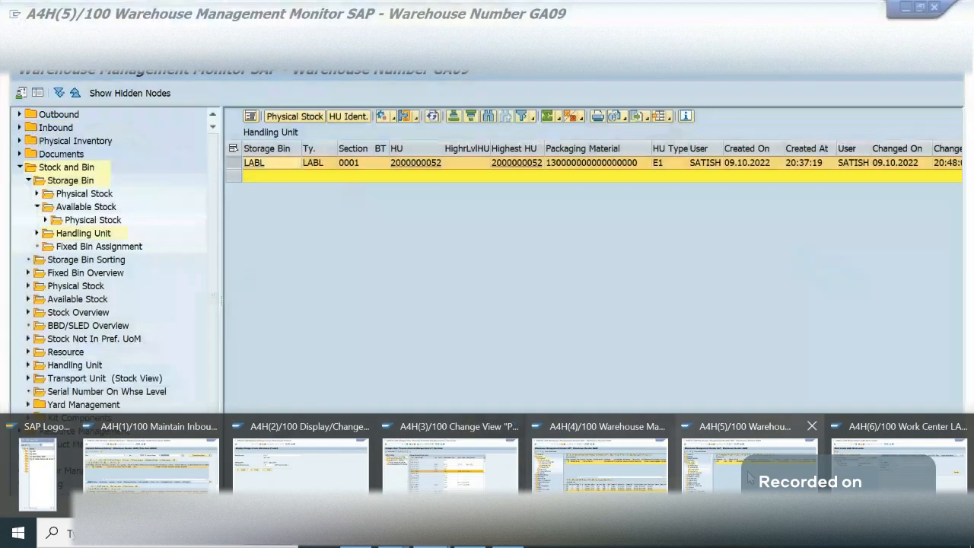
click(735, 473)
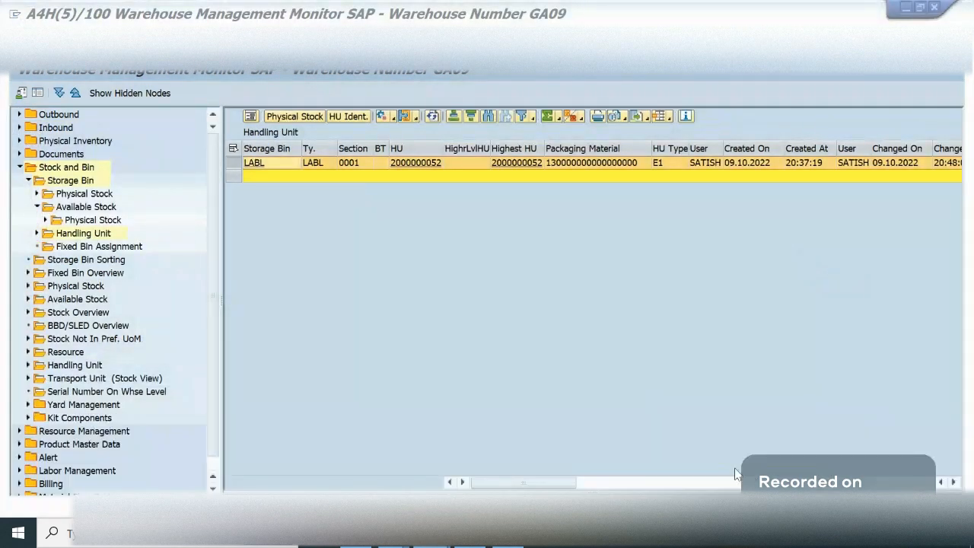
click(433, 116)
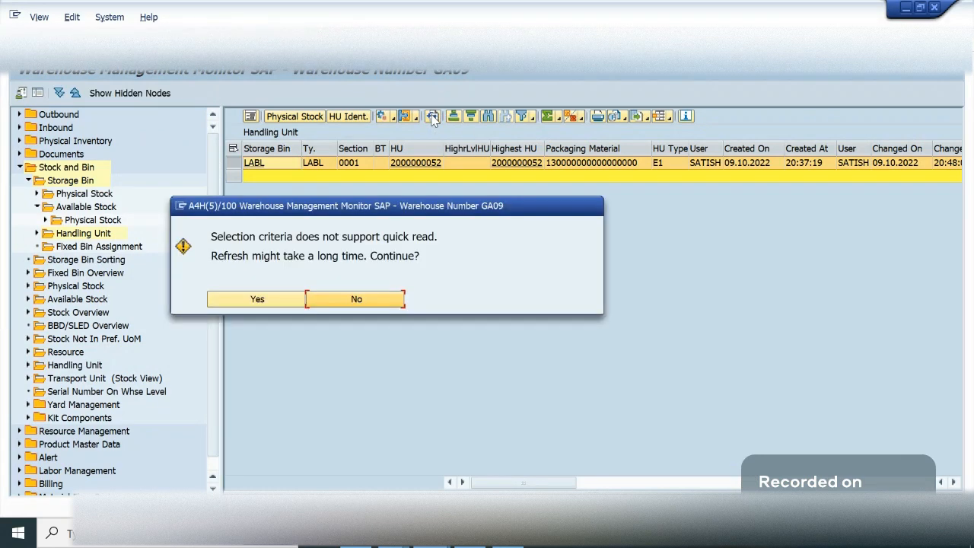
click(255, 300)
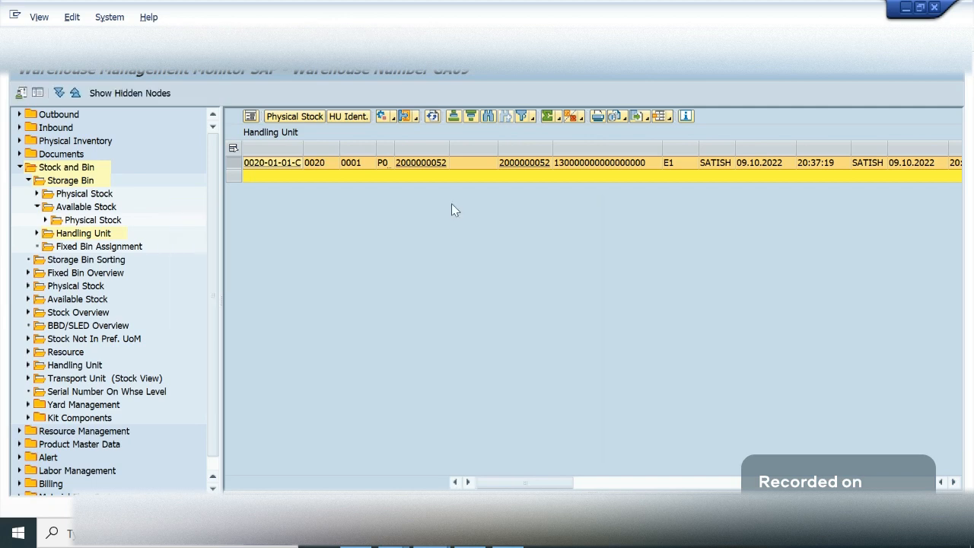
drag(304, 150, 357, 150)
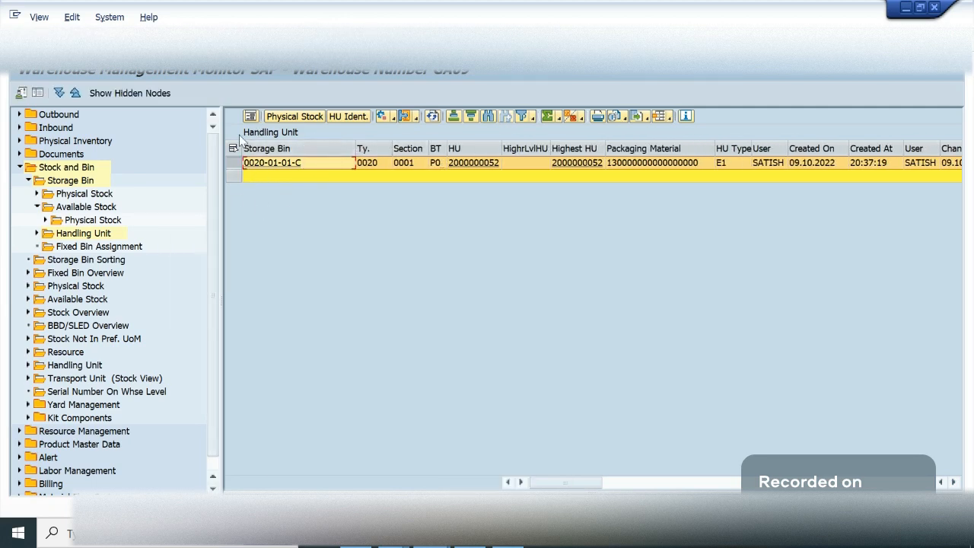
- Review the WH Layout image, glance at the online meeting and open the 9 Oct POSC Process notes in OneNote
click(508, 534)
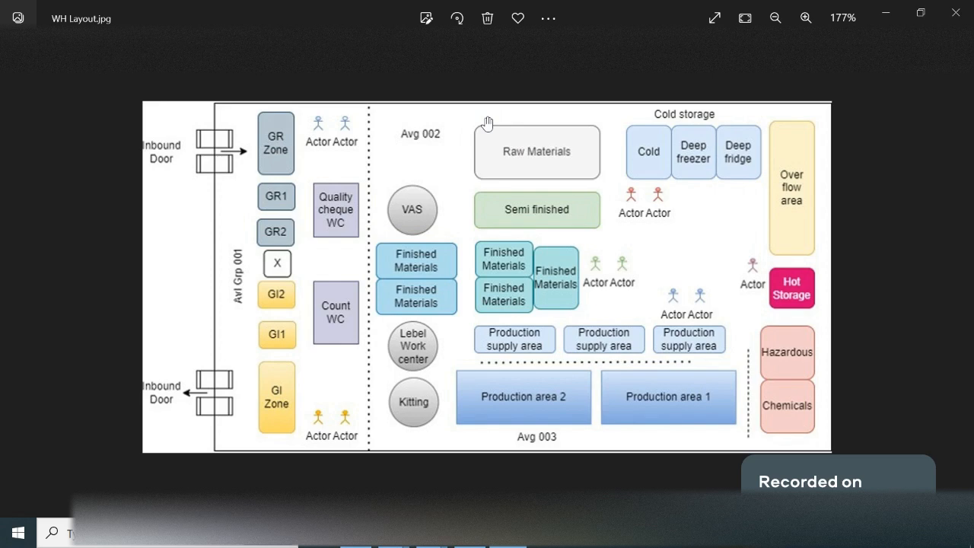
key(alt+Tab)
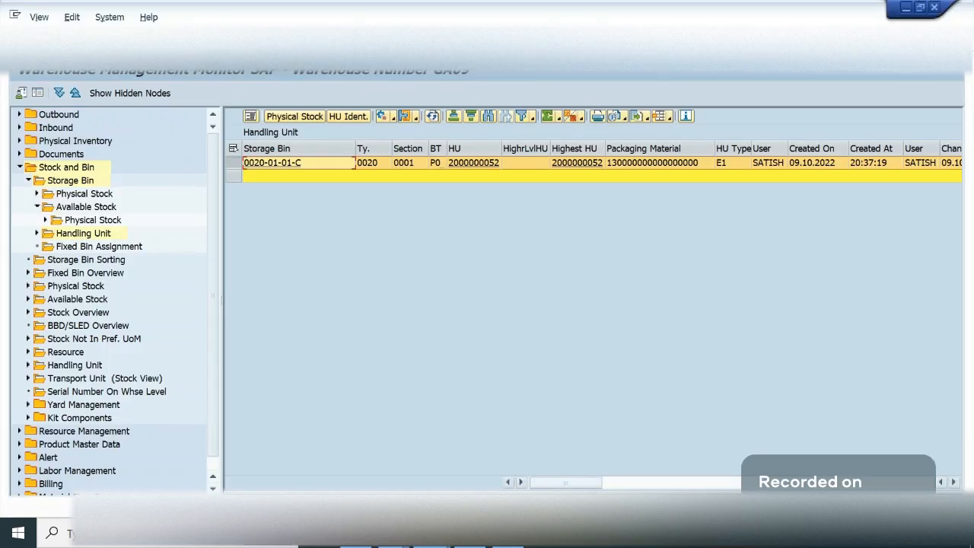
mouse_move(394, 539)
click(268, 472)
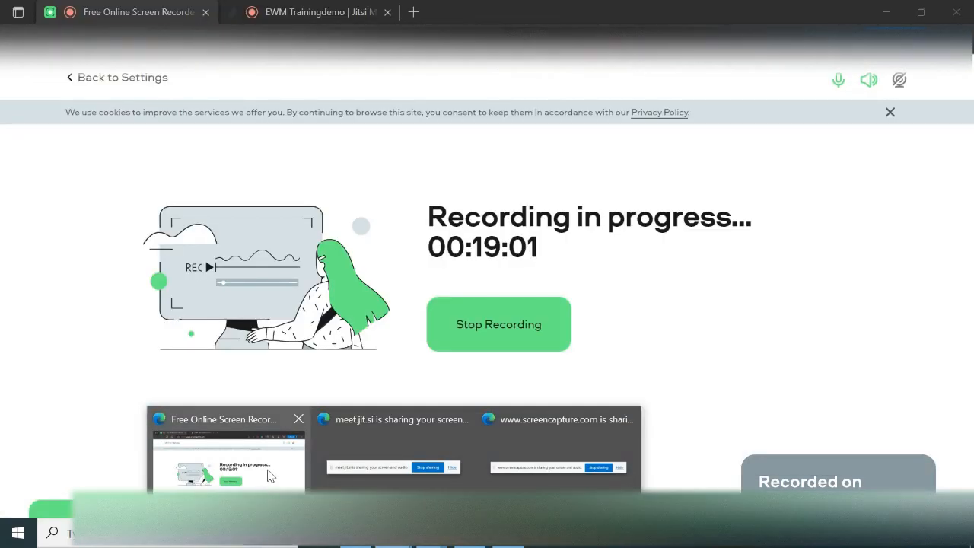
click(297, 10)
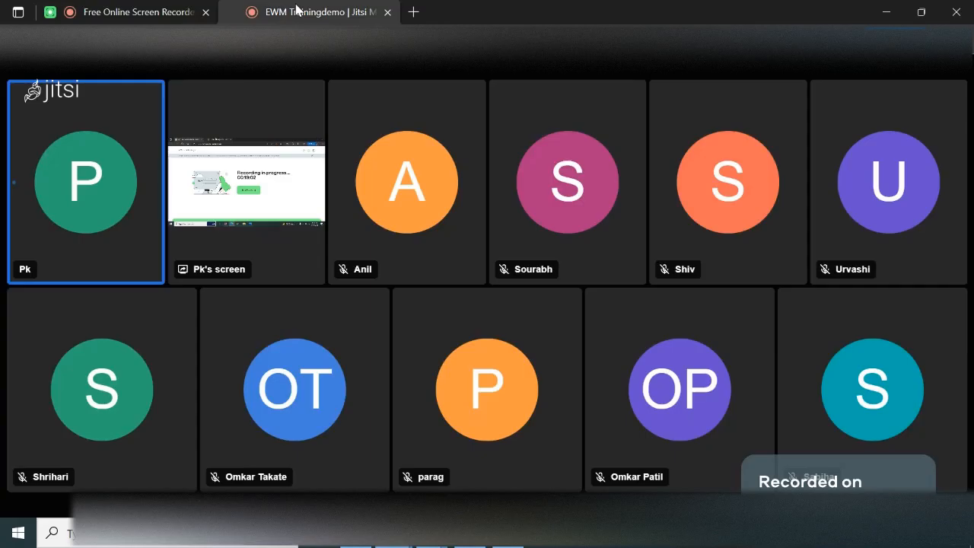
click(566, 303)
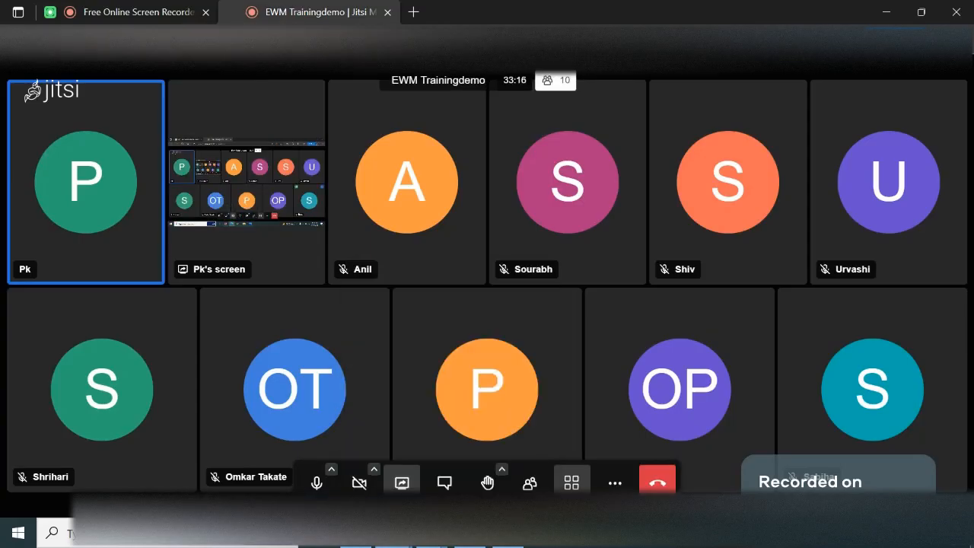
click(355, 532)
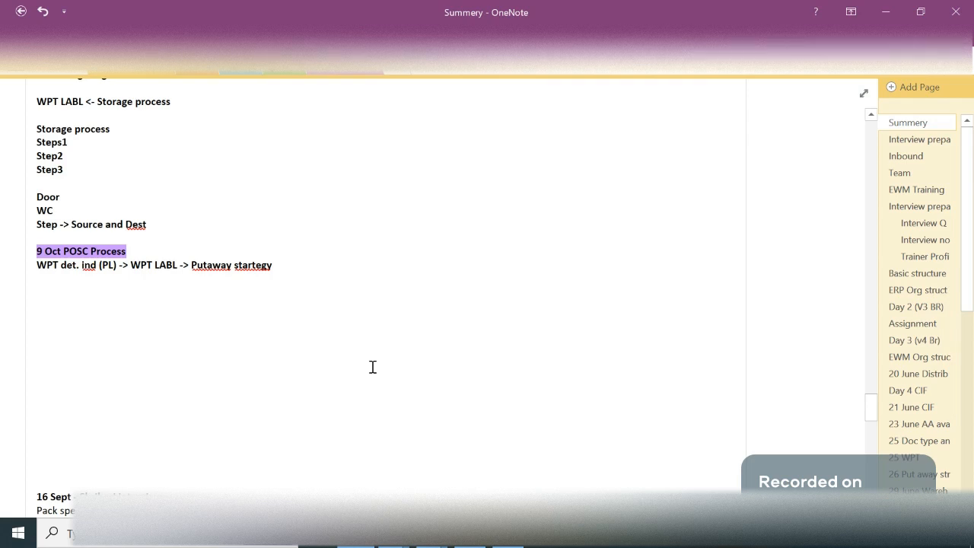
click(401, 545)
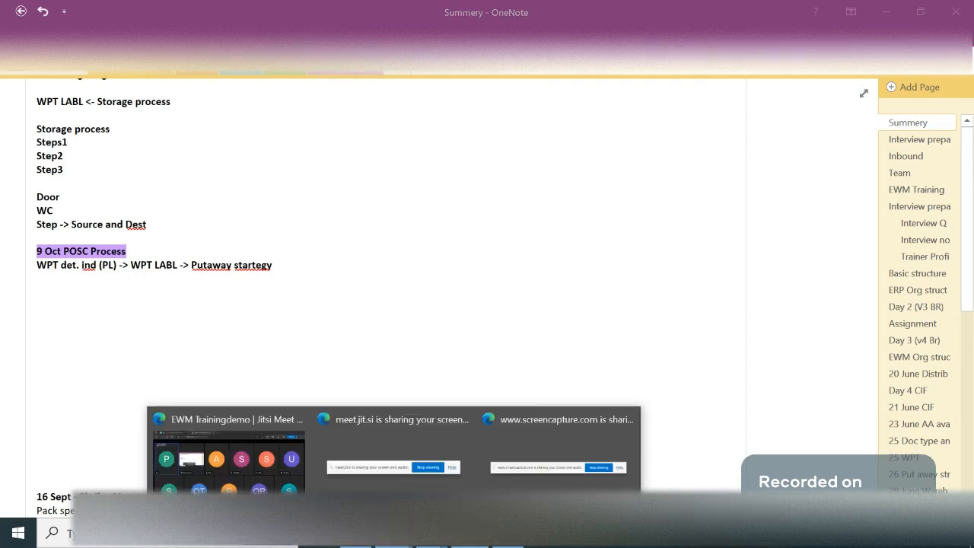
- Return to the warehouse monitor, refresh inbound delivery 180000465, redisplay its warehouse tasks and enlarge the task list area
click(432, 536)
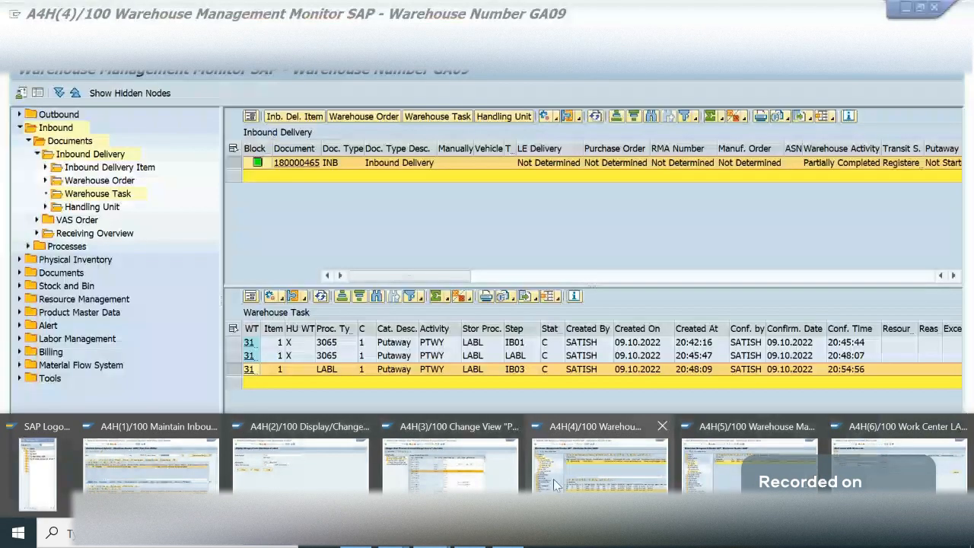
click(553, 479)
click(452, 230)
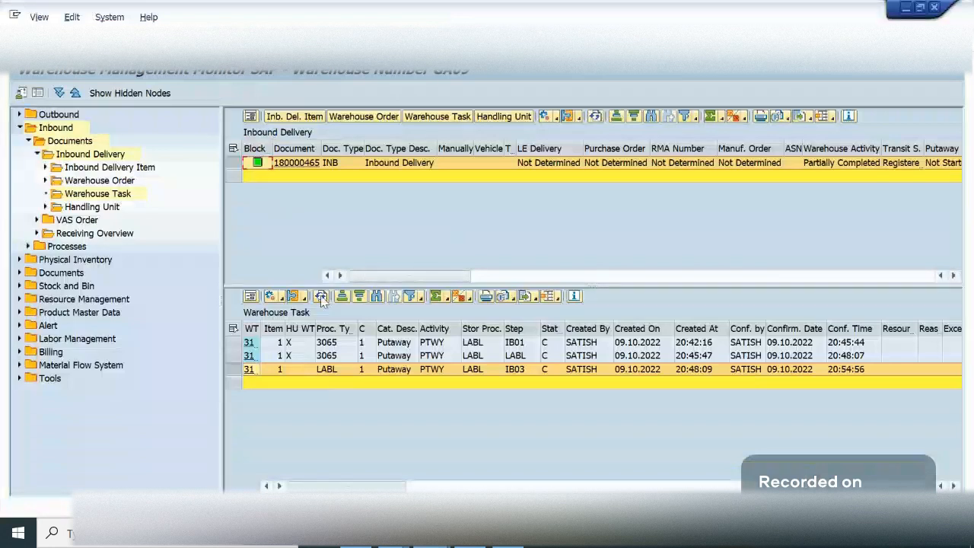
click(598, 116)
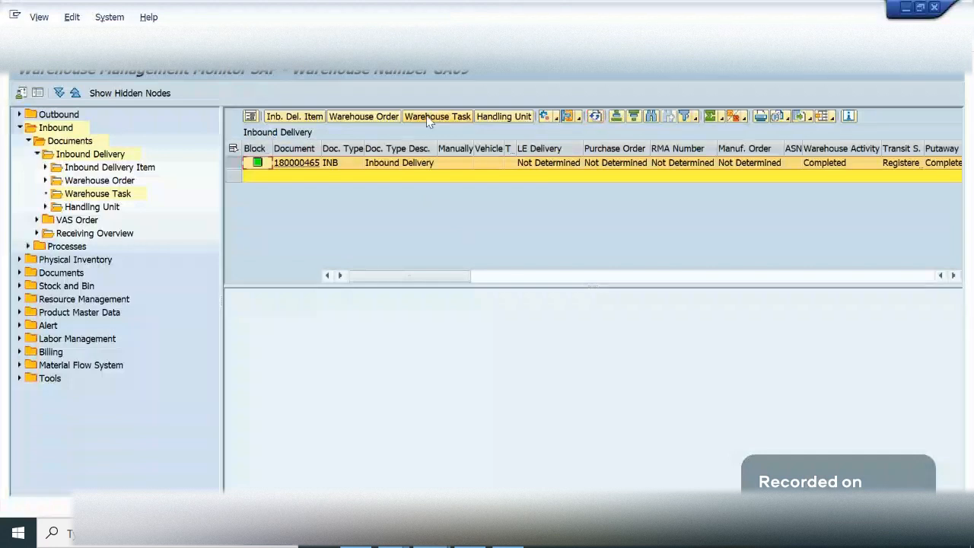
click(428, 119)
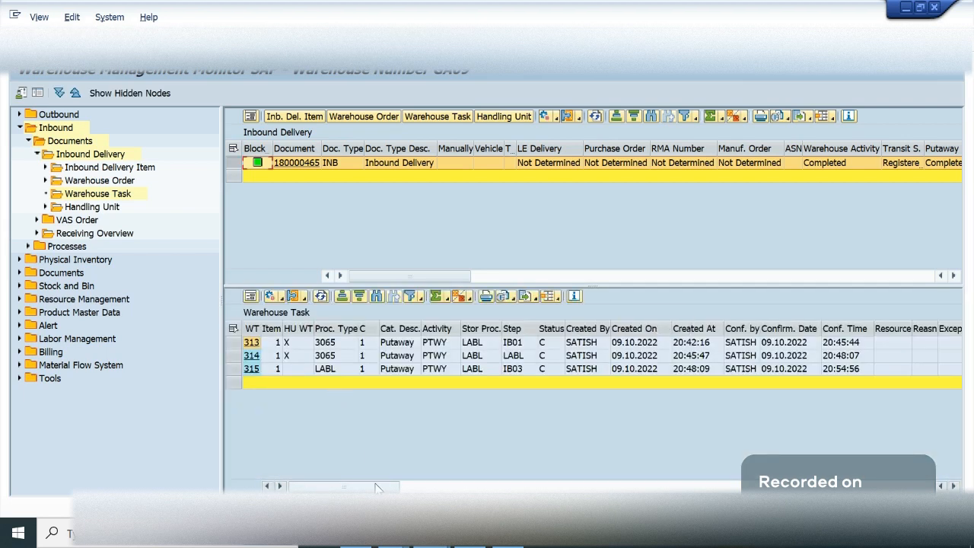
drag(614, 285, 605, 216)
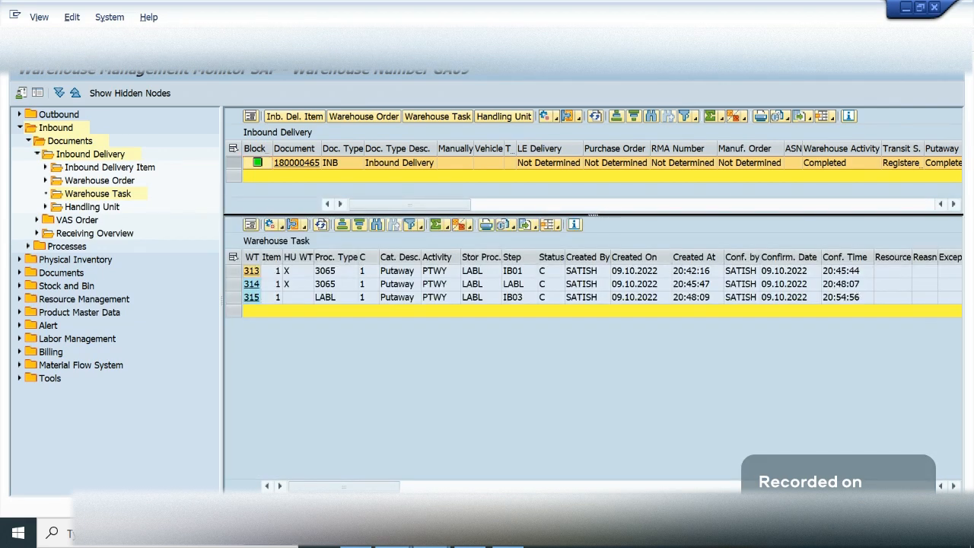
- Restart sharing the entire screen with system audio in the Jitsi meeting, hide the sharing bar and return to the warehouse monitor
click(258, 426)
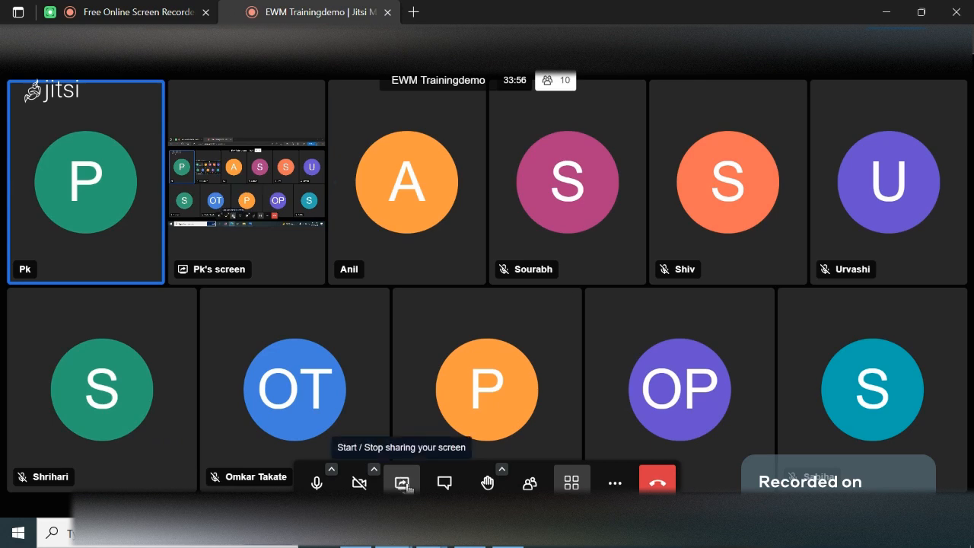
click(404, 484)
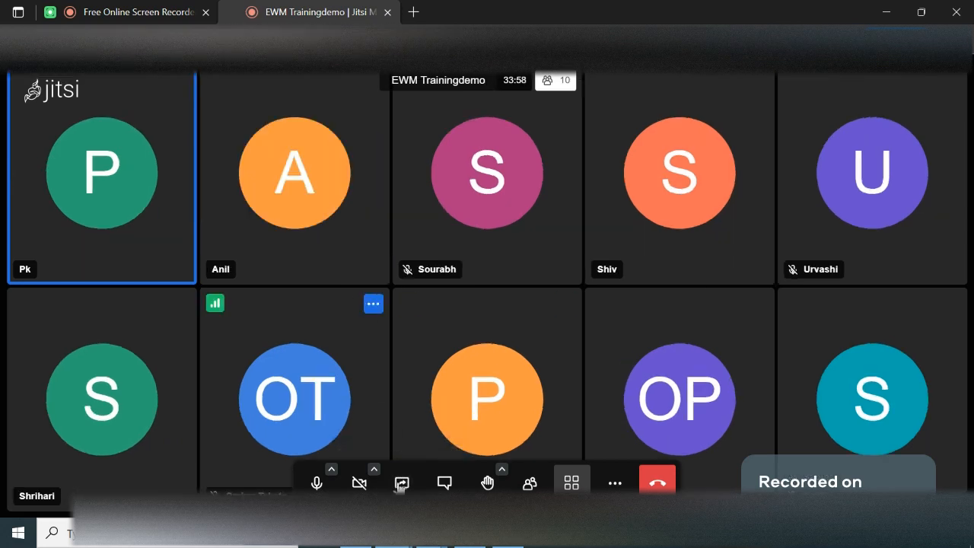
click(402, 482)
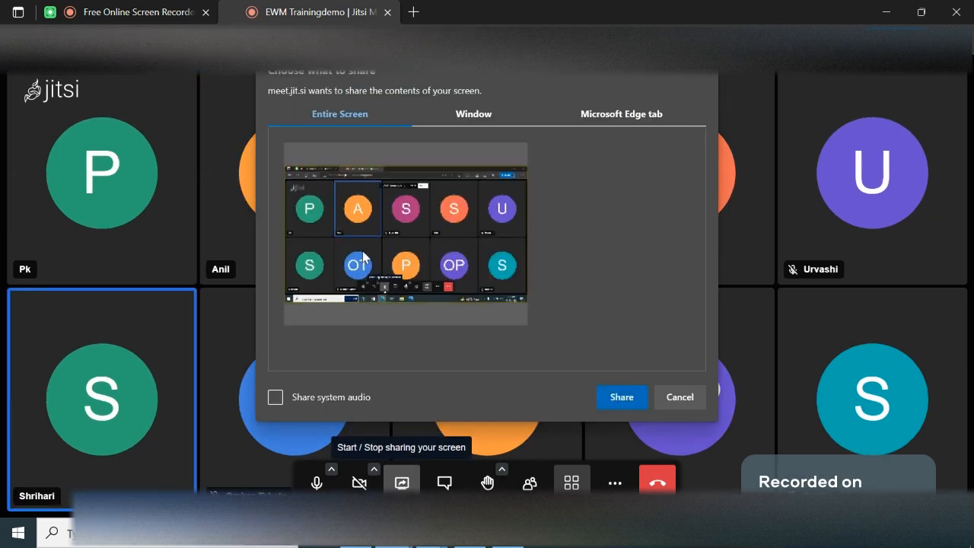
click(292, 396)
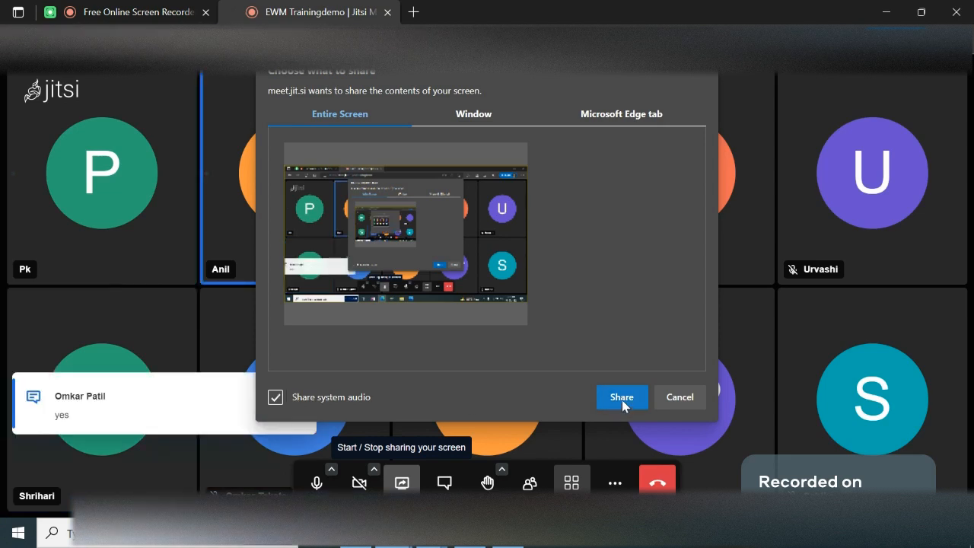
click(622, 399)
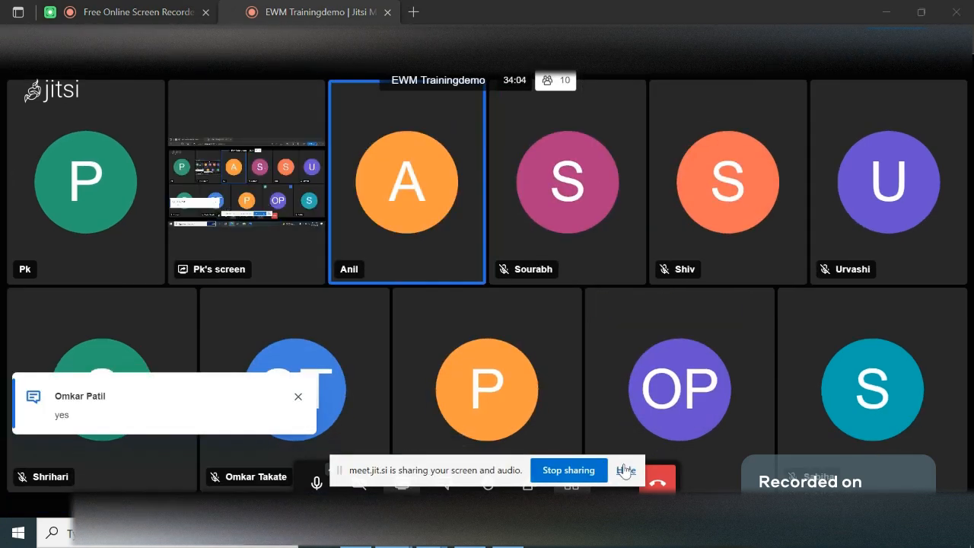
click(625, 472)
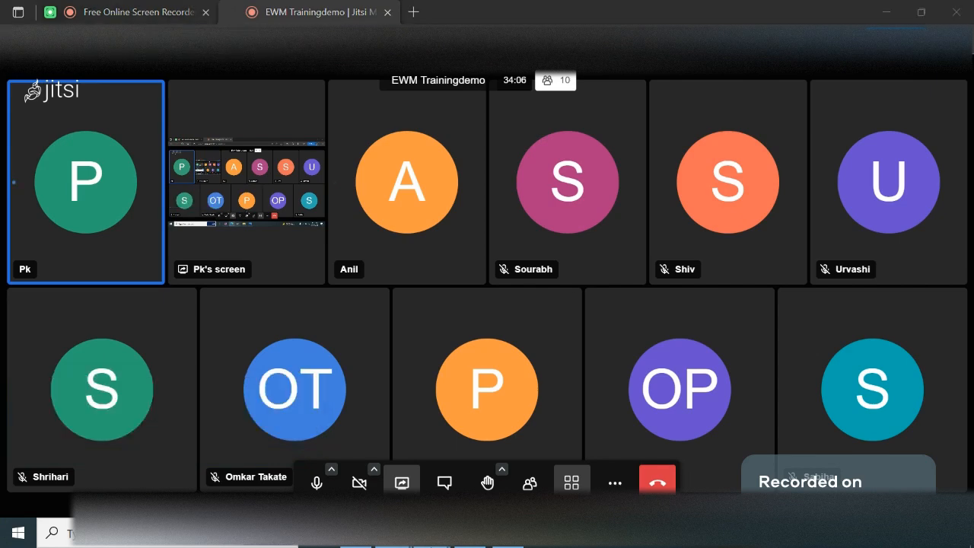
mouse_move(439, 537)
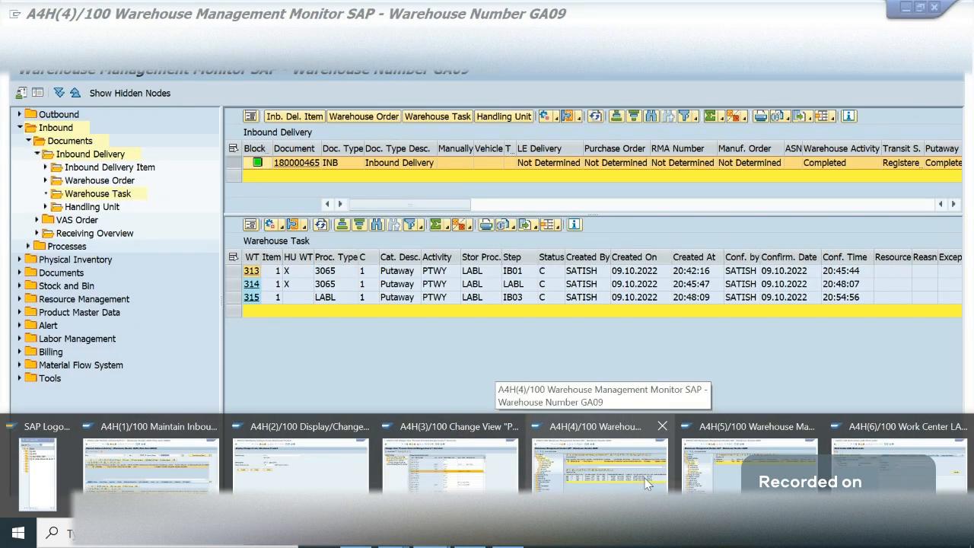
click(647, 484)
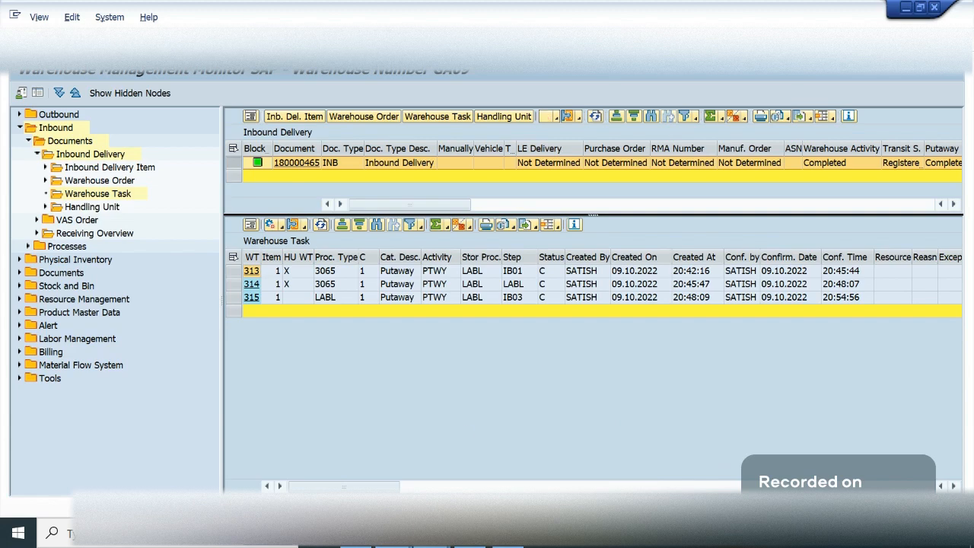
mouse_move(394, 537)
click(234, 463)
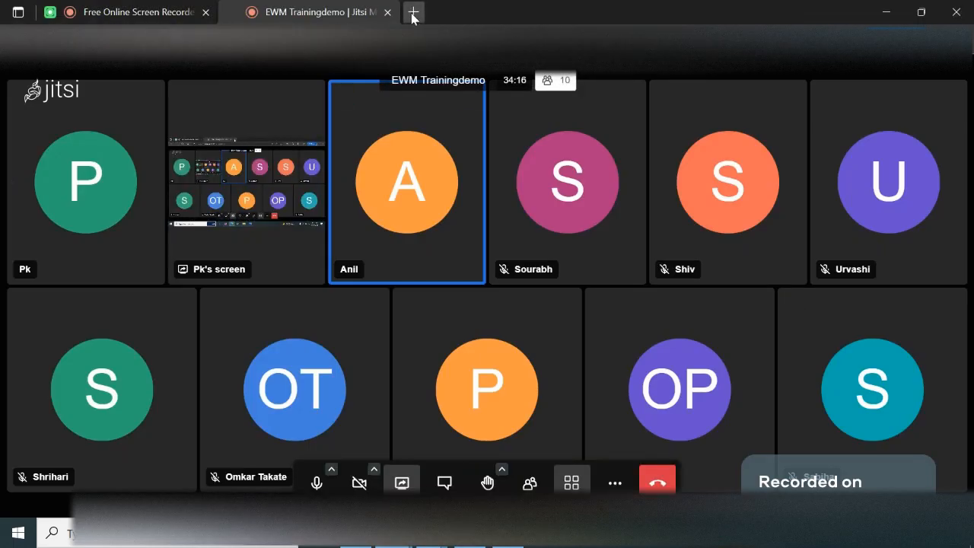
click(413, 13)
click(569, 12)
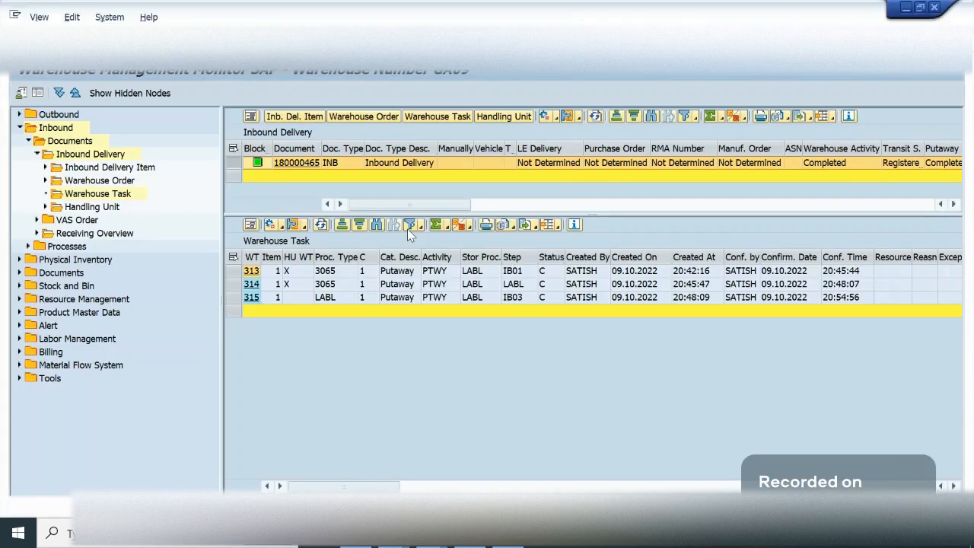
- Switch from the warehouse task list to the storage control configuration and display the steps assigned to GA09 storage process LABL
click(424, 351)
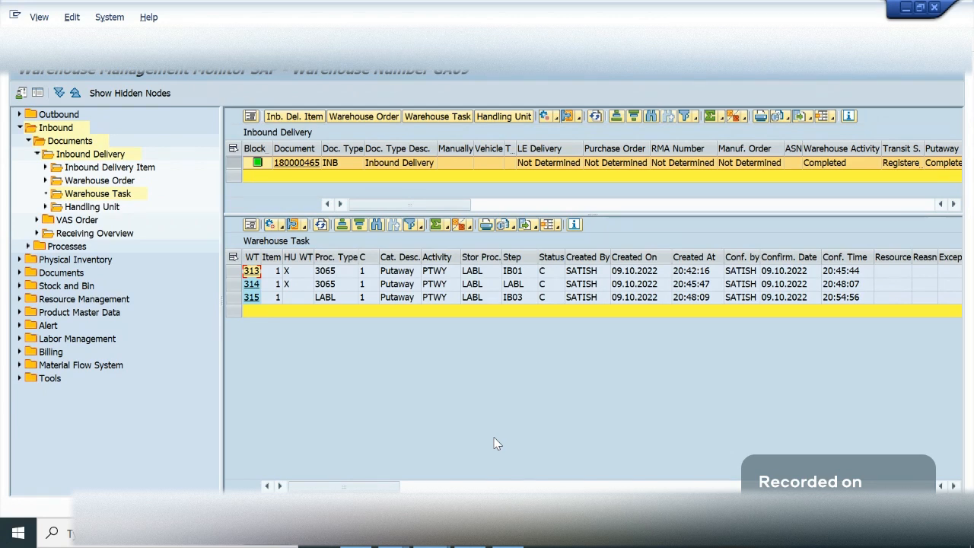
click(288, 302)
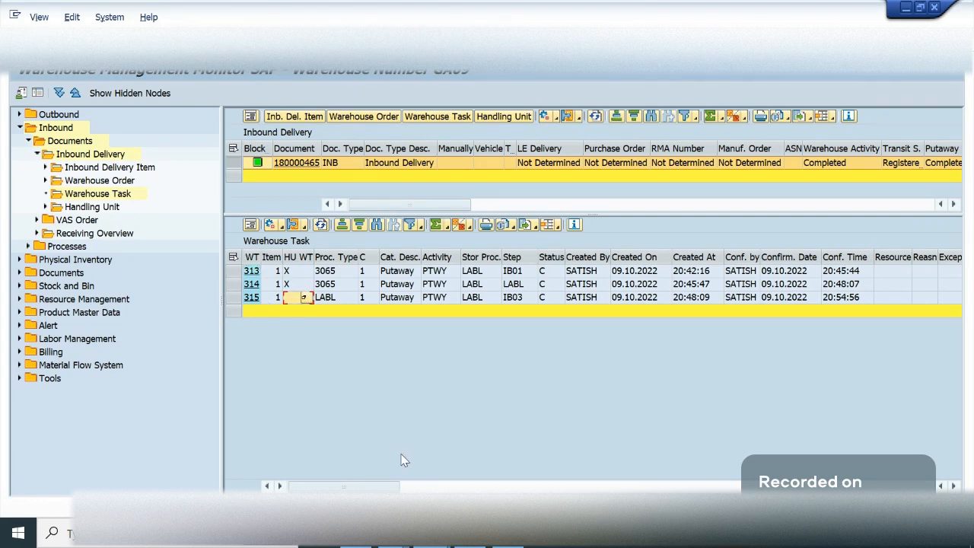
mouse_move(440, 543)
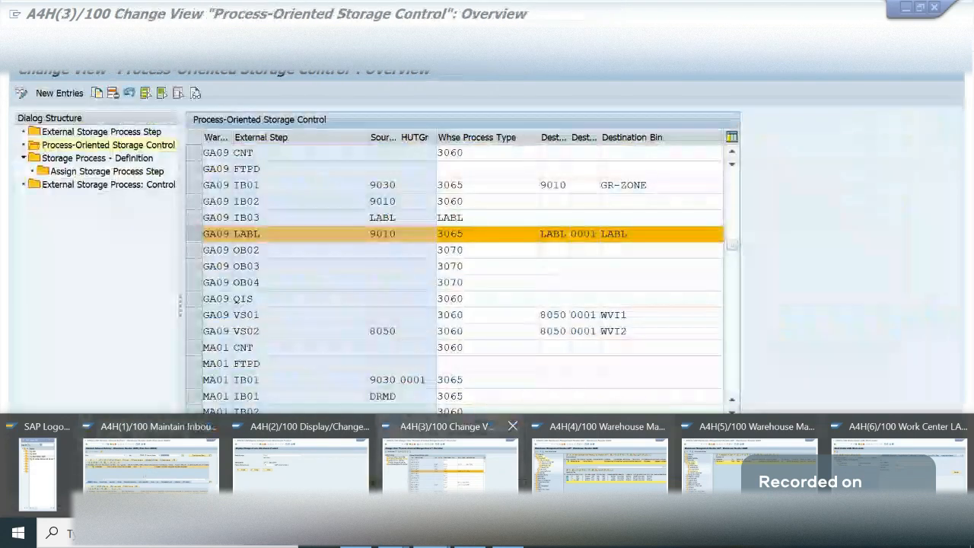
click(449, 468)
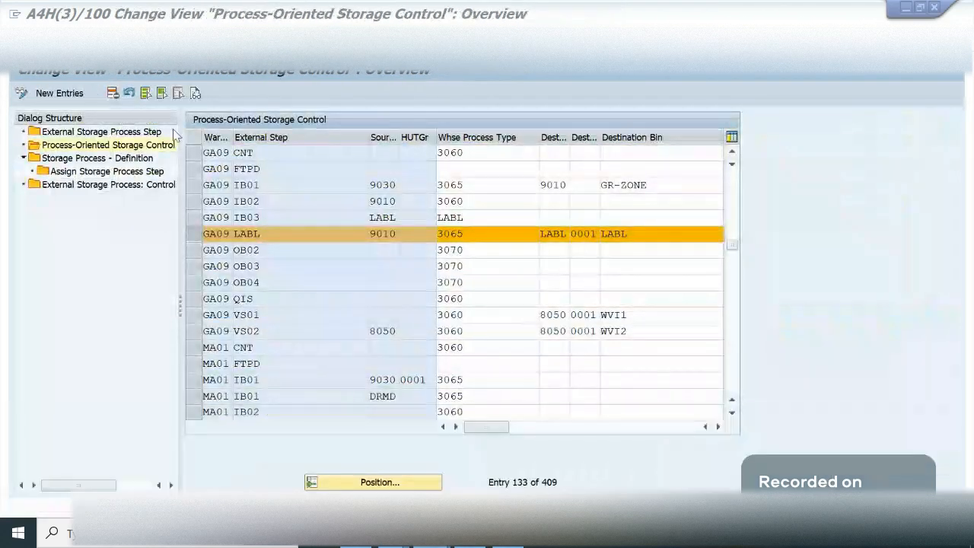
click(97, 159)
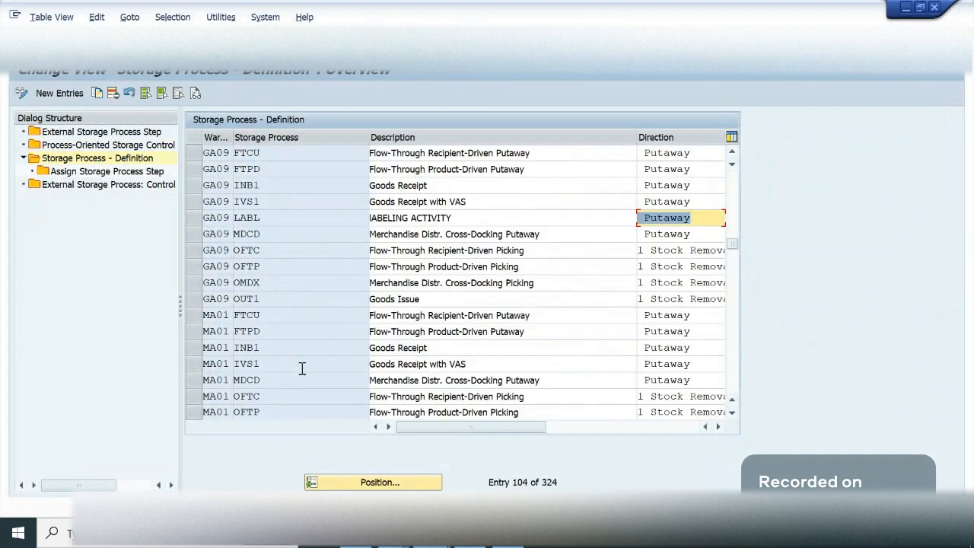
click(195, 218)
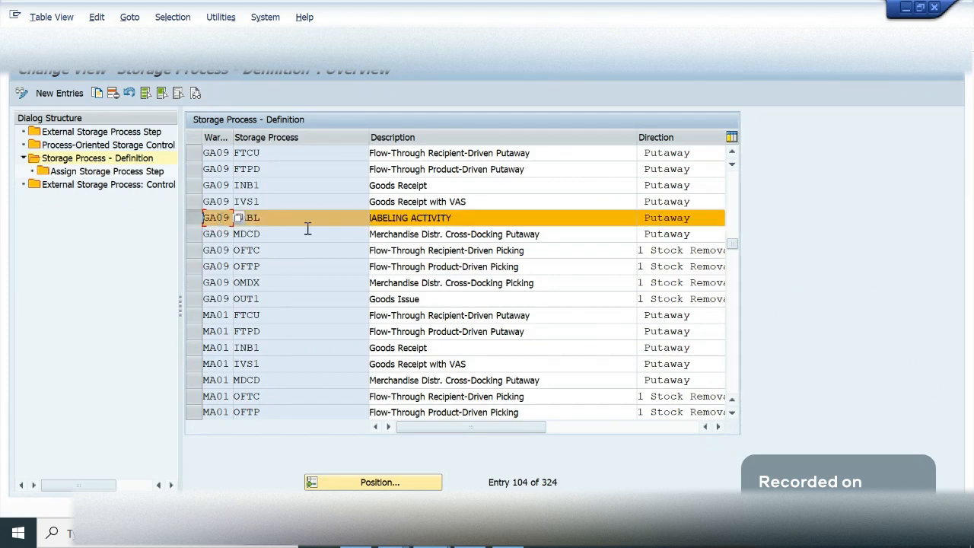
double_click(111, 172)
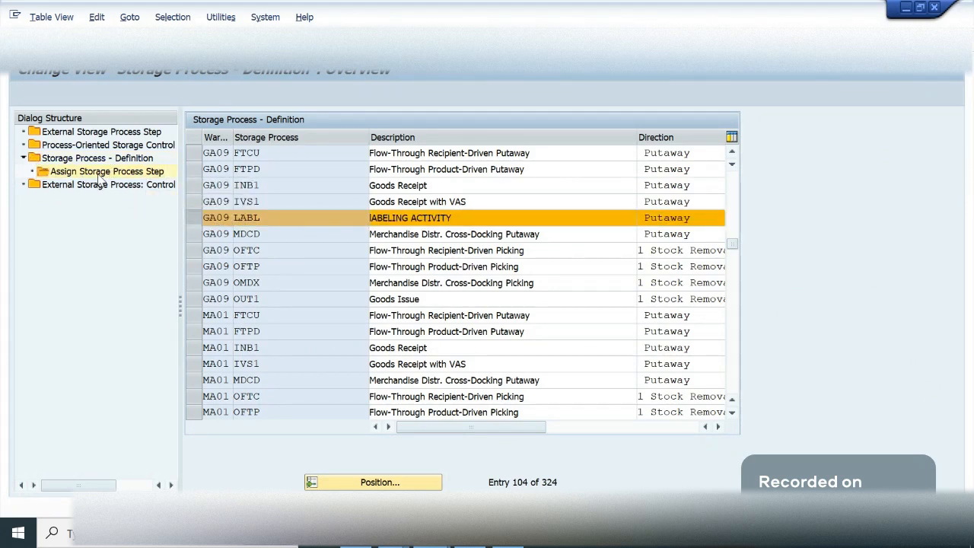
- Review the step sequence and durations assigned to storage process LABL, and return to the storage process definitions
click(479, 204)
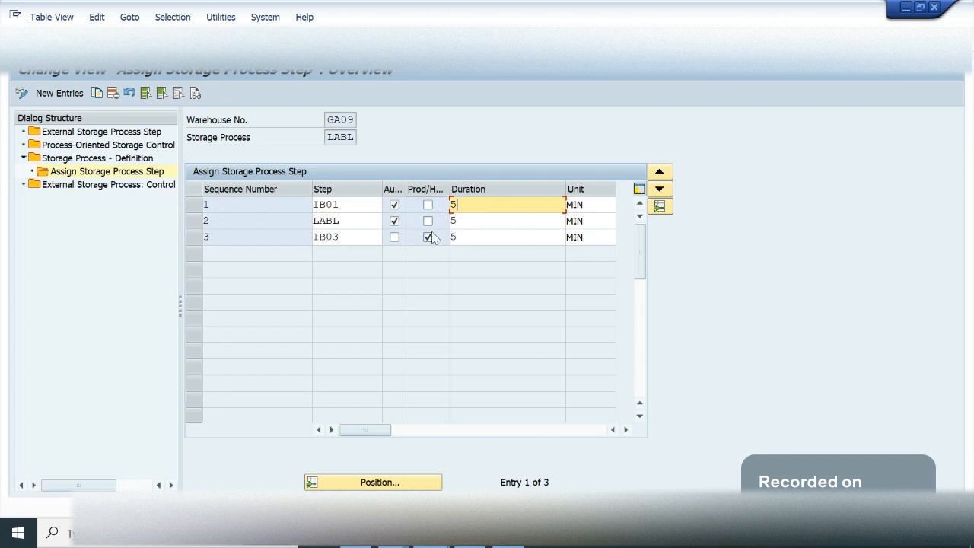
click(478, 237)
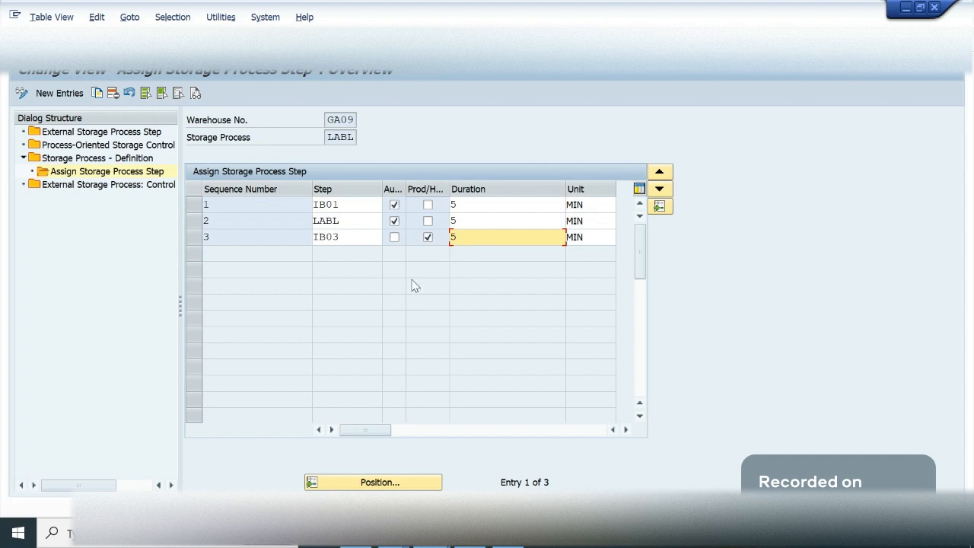
click(367, 203)
click(355, 220)
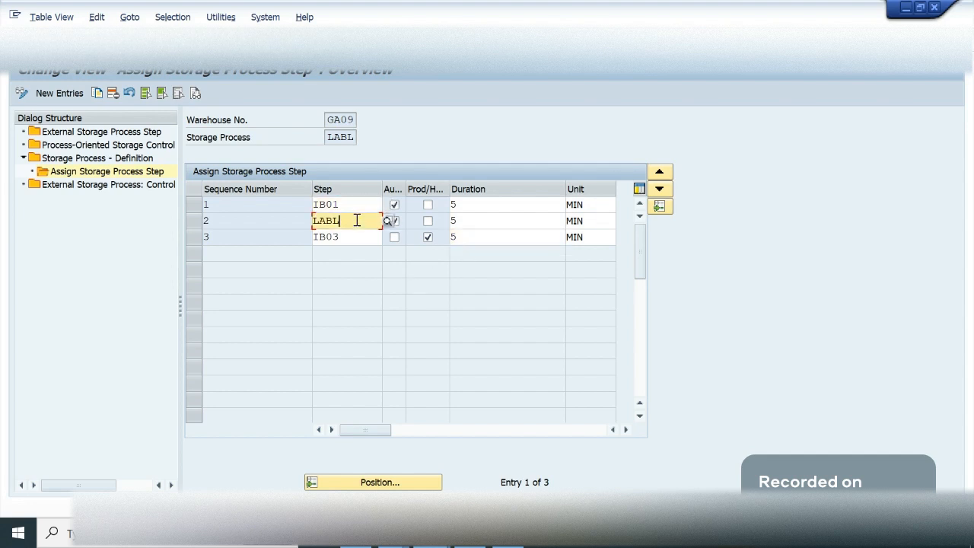
click(358, 236)
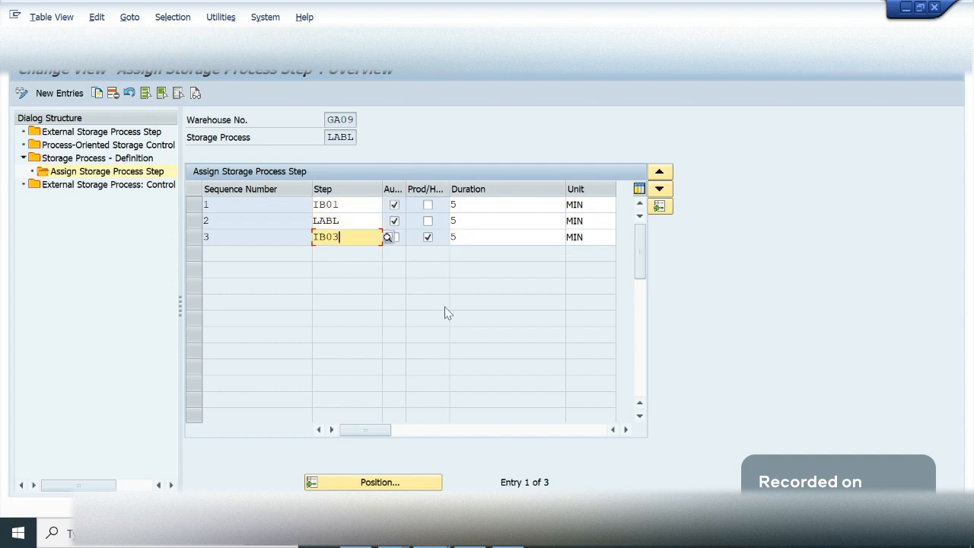
click(499, 206)
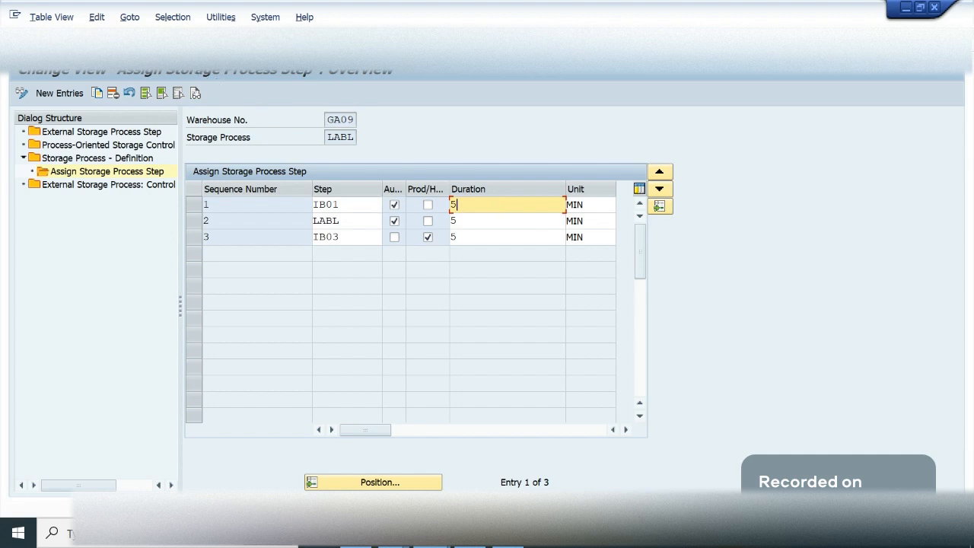
key(F3)
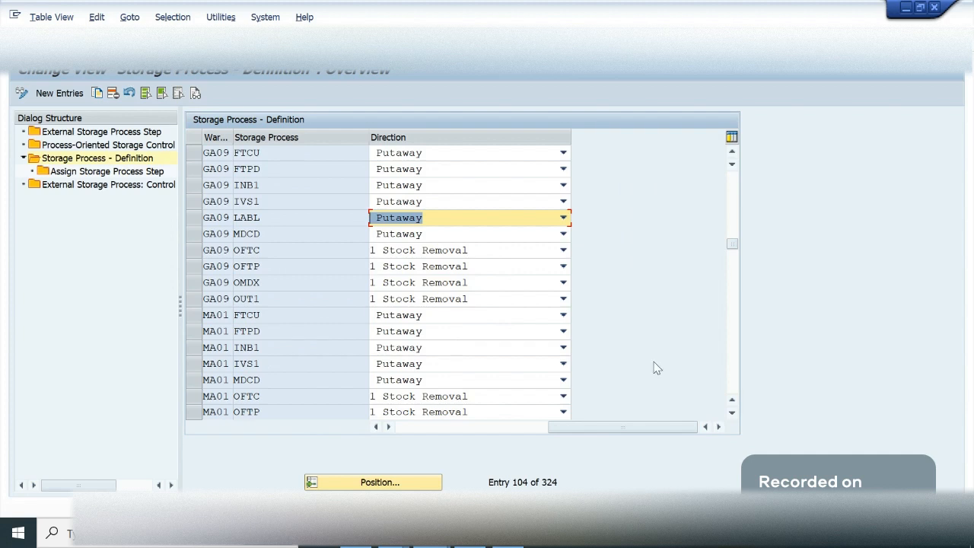
- Switch to the LABL work center session and exit the work center until its session closes
click(407, 544)
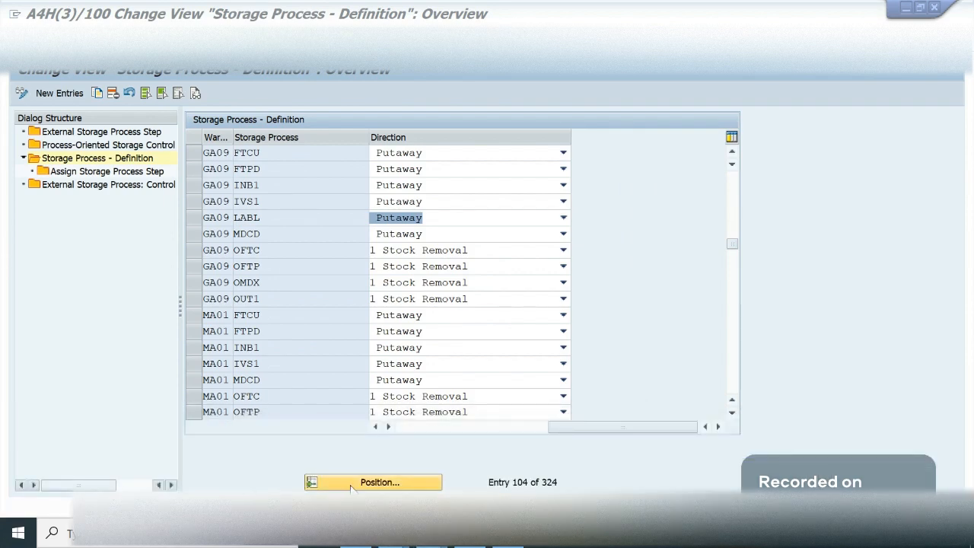
mouse_move(432, 536)
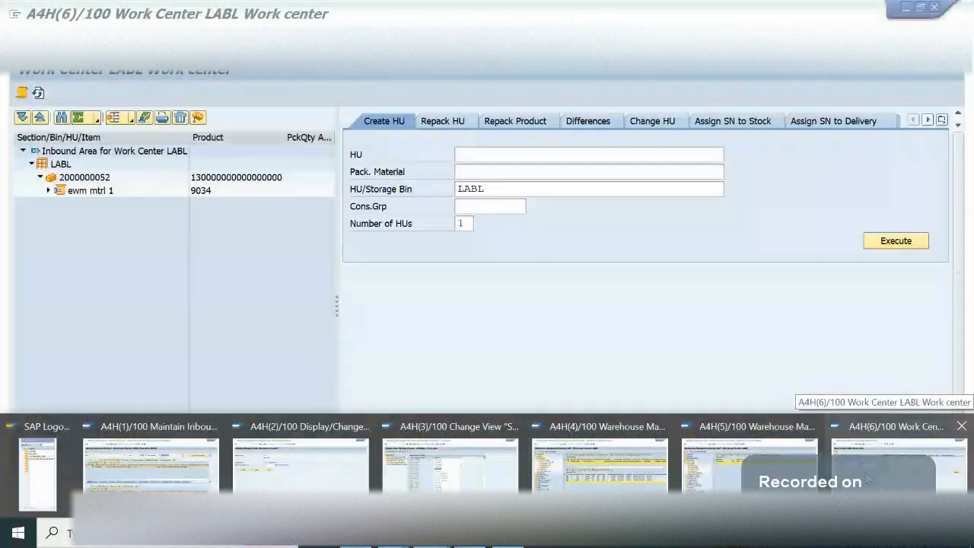
click(898, 472)
key(shift+F3)
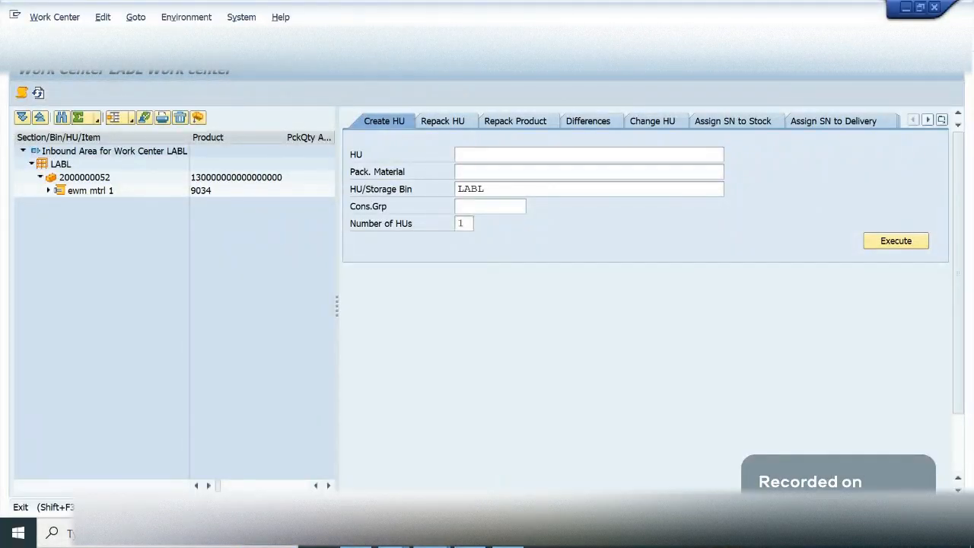
key(shift+F3)
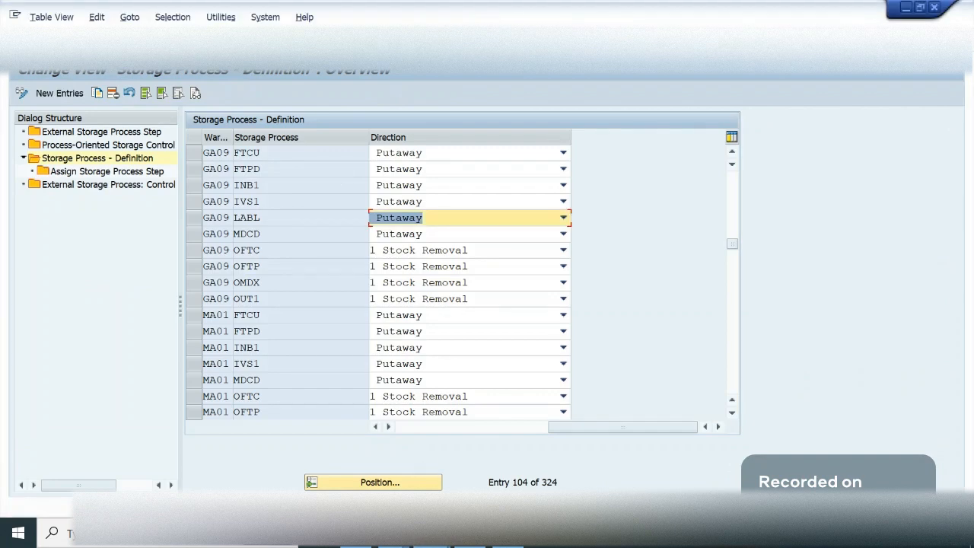
- Switch to inbound delivery 180000465, open putaway warehouse task creation for it and show the Handling Units view
click(432, 534)
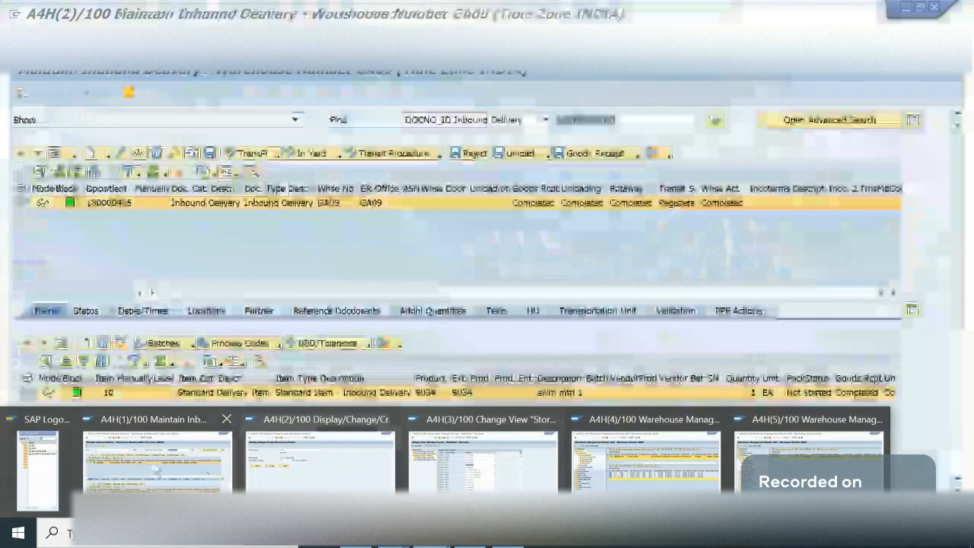
click(157, 462)
click(60, 19)
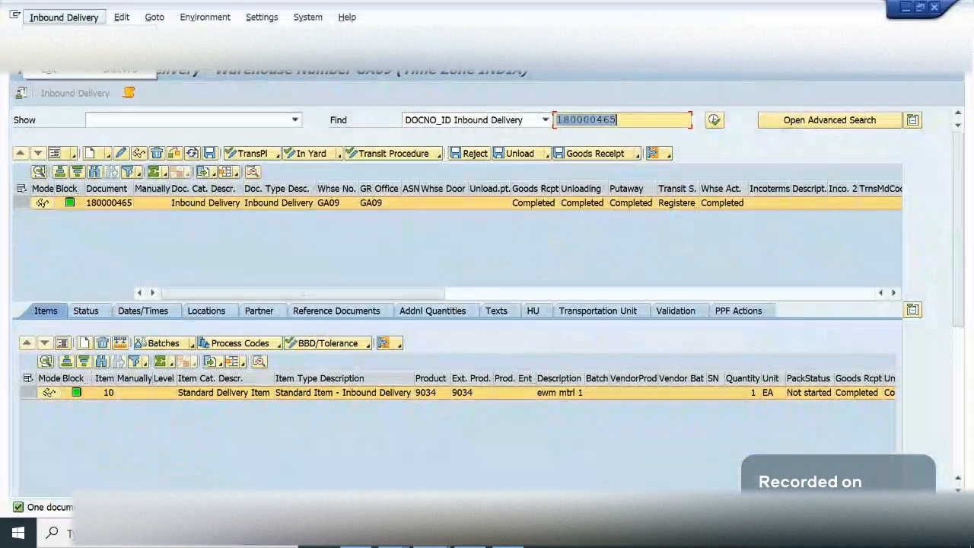
mouse_move(91, 35)
click(206, 51)
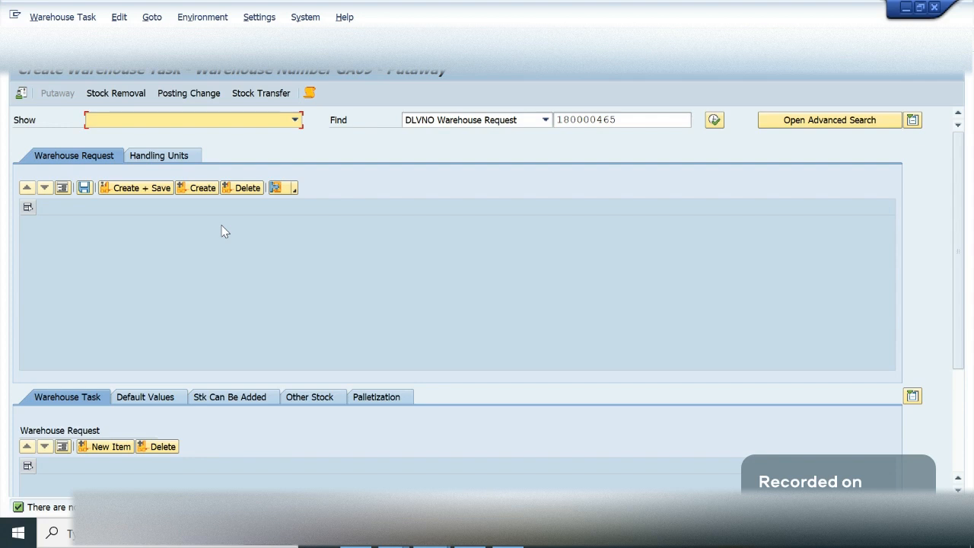
click(178, 157)
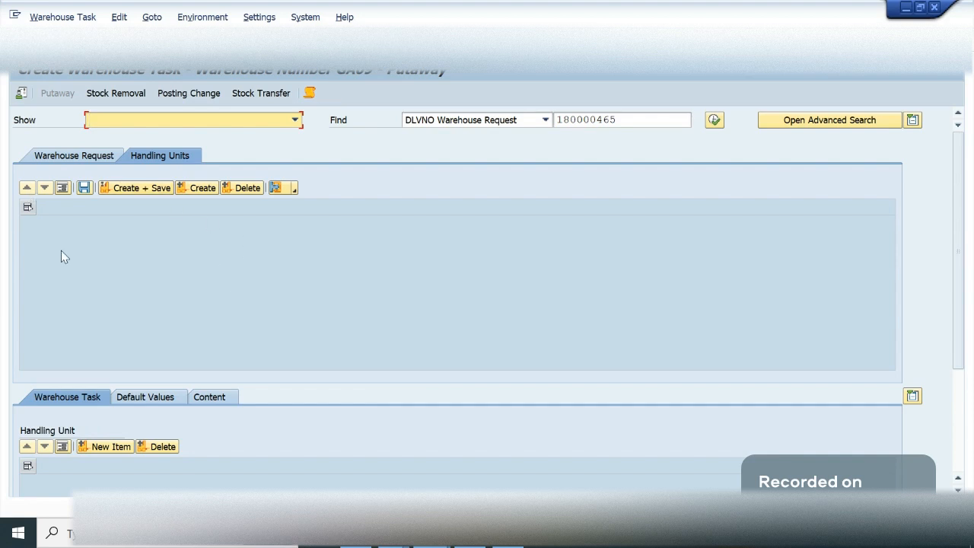
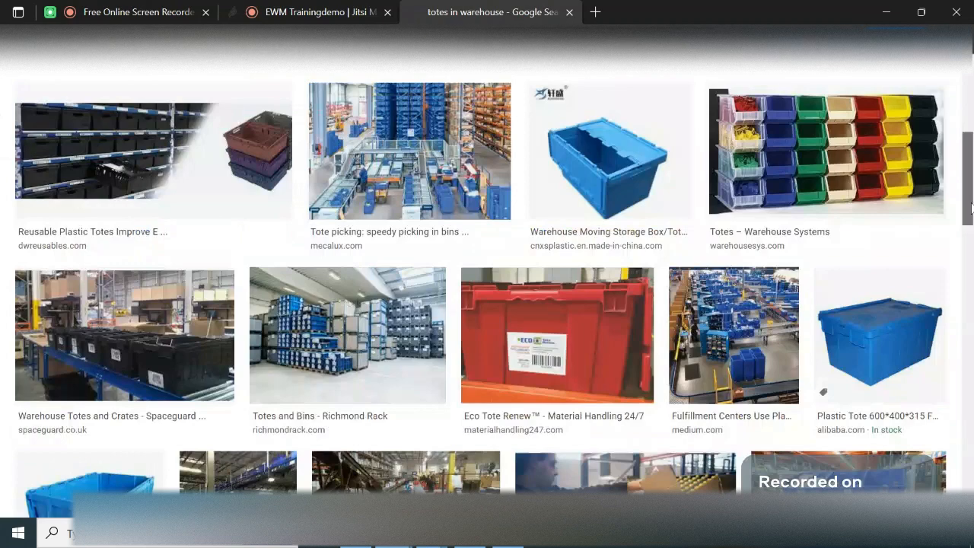
- Browse the image search results for totes in warehouse to examine the different tote types and their storage racks
drag(971, 205, 971, 165)
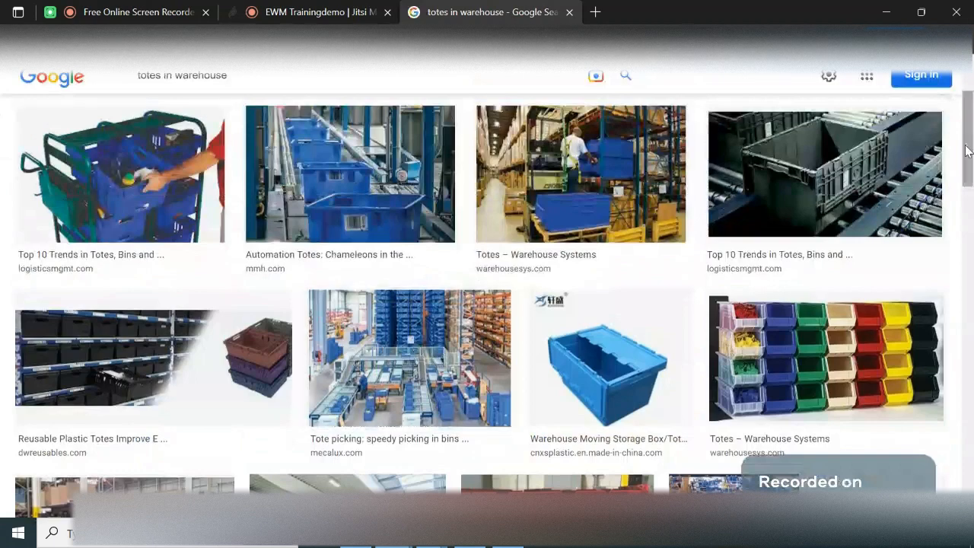
drag(968, 150, 972, 175)
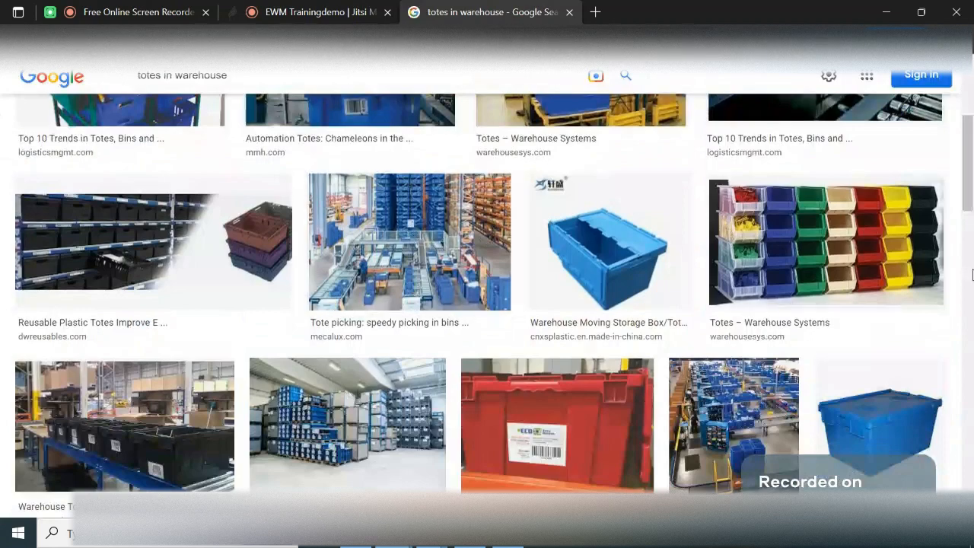
scroll(972, 274, down, 2)
drag(969, 232, 972, 415)
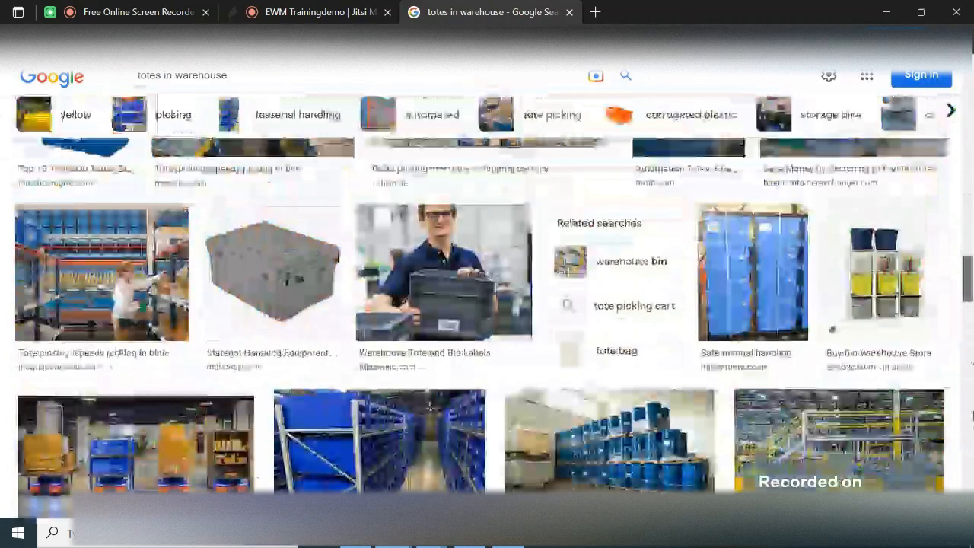
drag(970, 280, 969, 116)
mouse_move(394, 545)
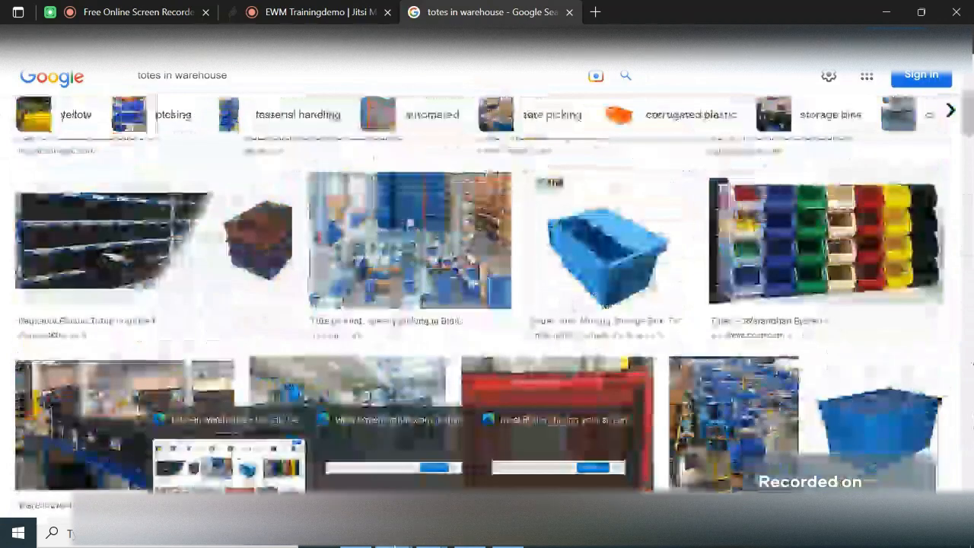
- Switch from the browser to the warehouse monitor session listing the warehouse tasks of inbound delivery 180000465
click(170, 11)
click(278, 13)
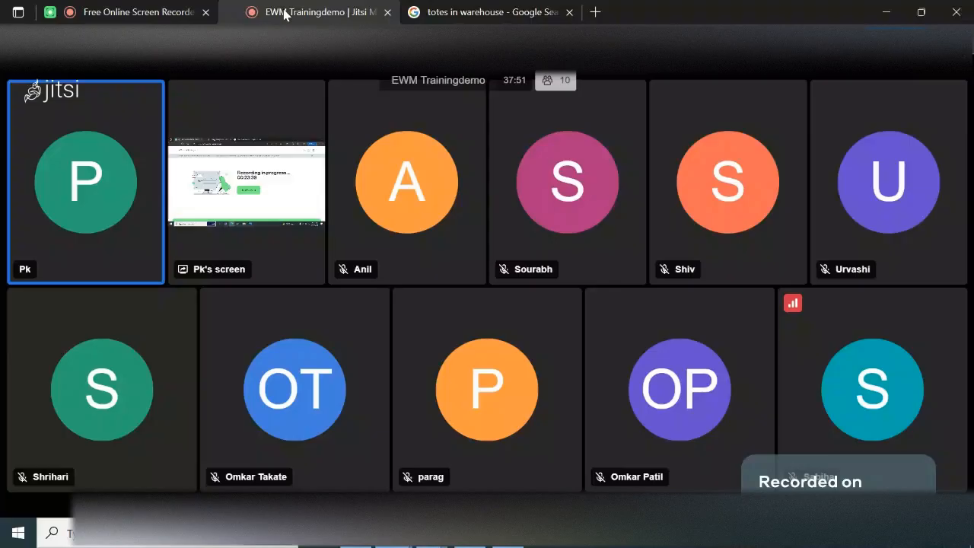
mouse_move(478, 546)
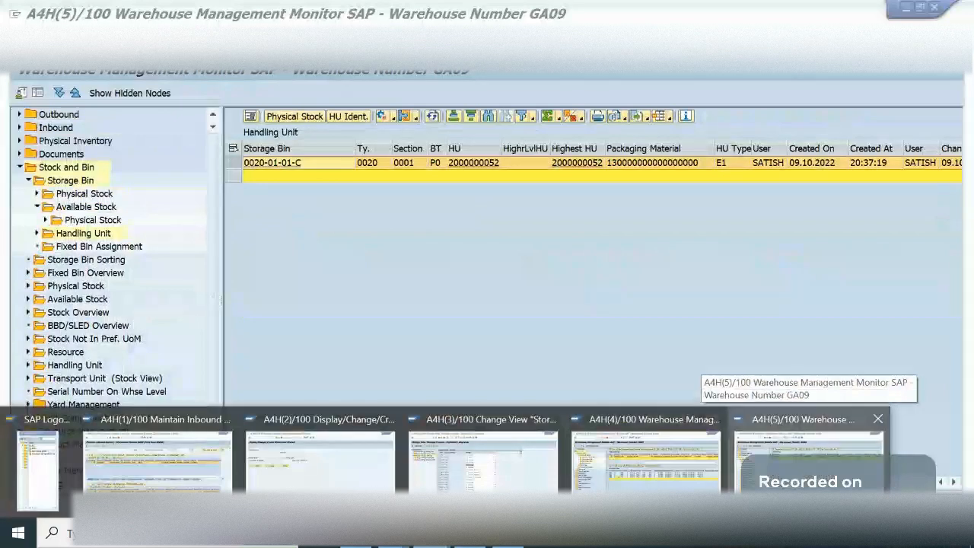
click(806, 464)
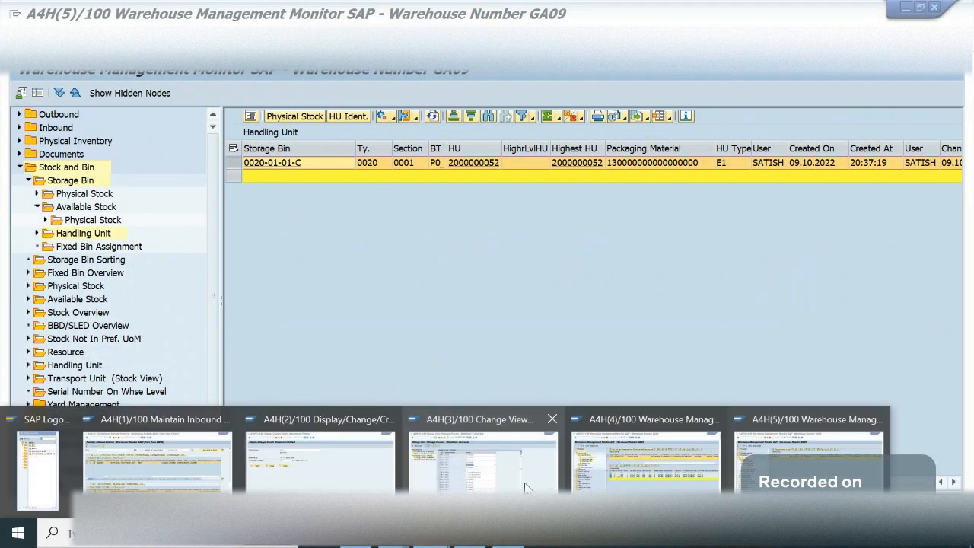
click(644, 472)
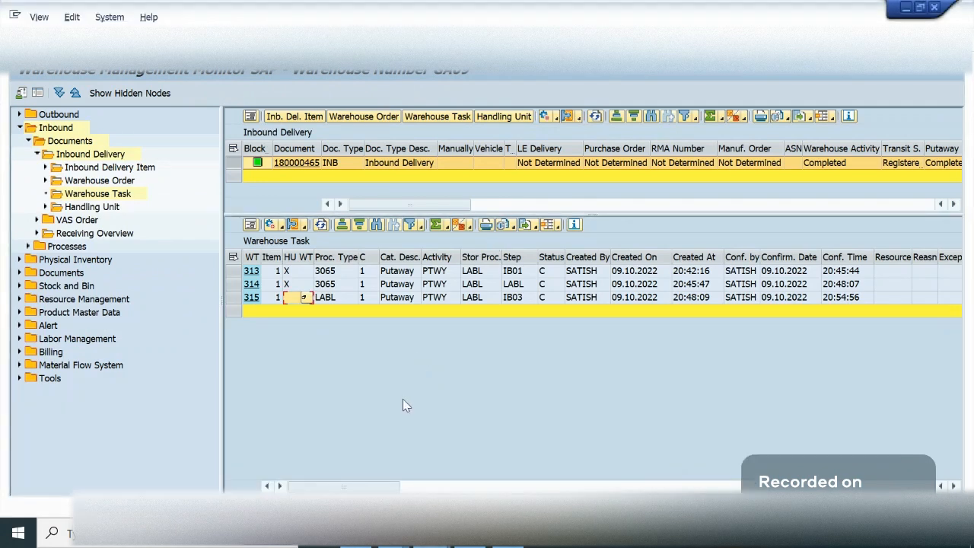
- Switch to the warehouse product session for product 9034 and exit it until the session closes
click(394, 534)
click(355, 535)
click(432, 534)
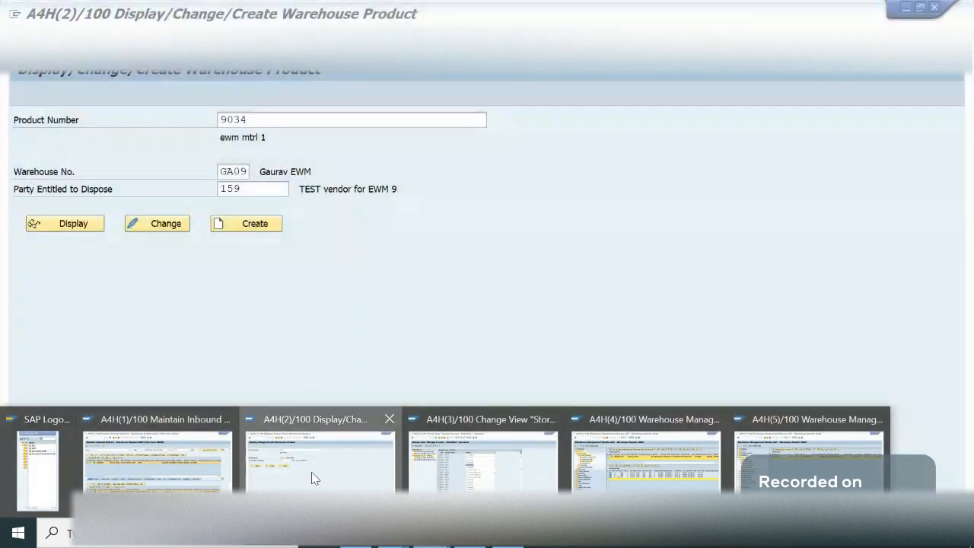
click(311, 472)
key(shift+F3)
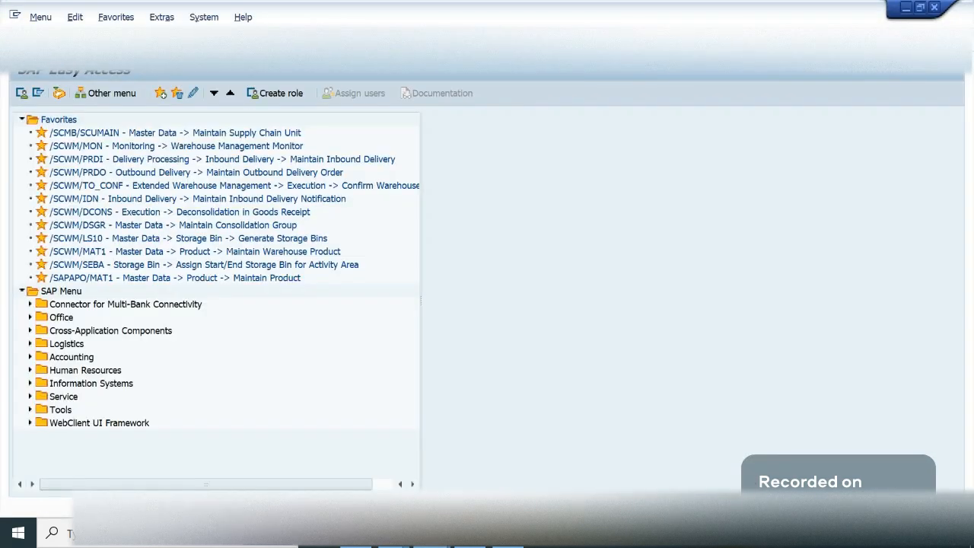
key(shift+F3)
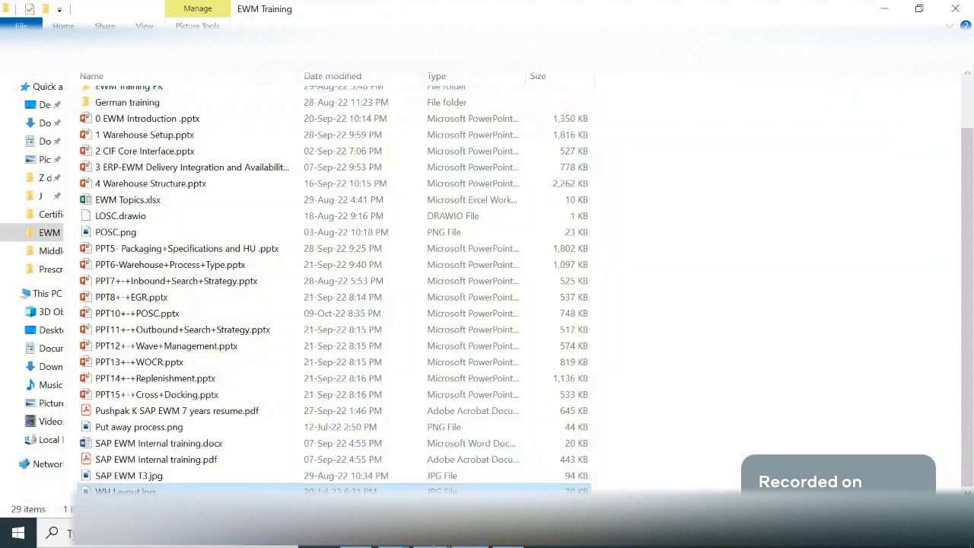
- Switch to the GA09 monitor session showing the storage bin's handling units and open a new SAP Easy Access session
click(432, 534)
mouse_move(710, 469)
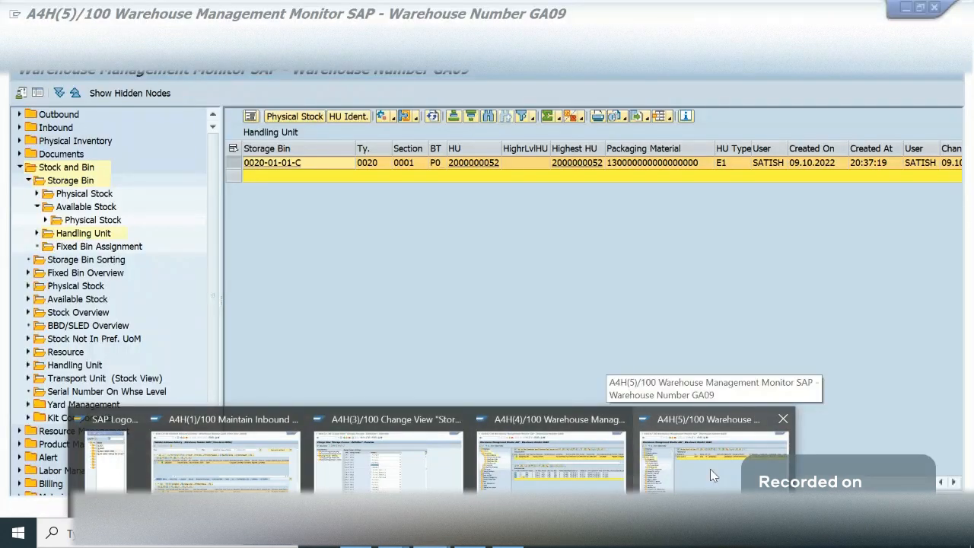
click(704, 461)
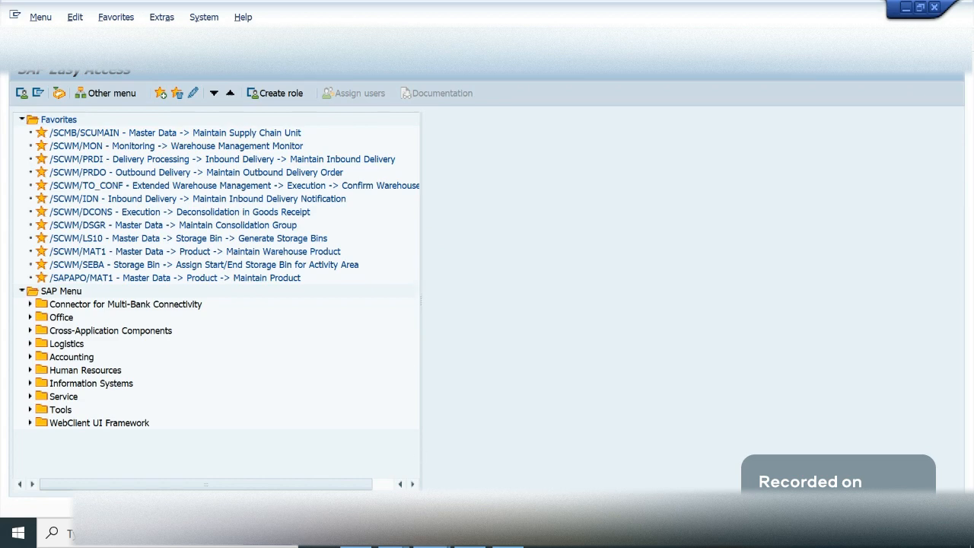
- Switch to inbound delivery 180000465 and review the display functions offered for its follow-on documents, such as the value-added service order
click(437, 545)
click(166, 474)
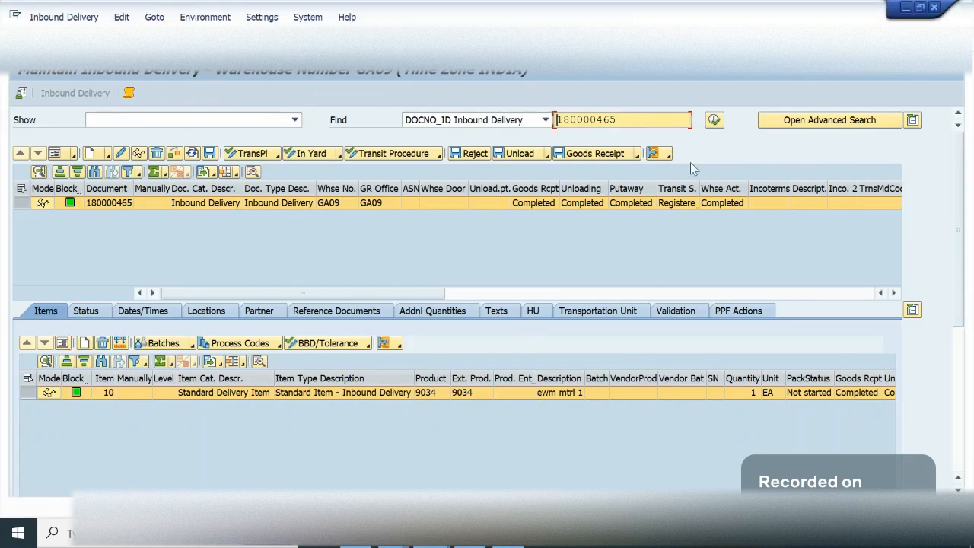
click(667, 155)
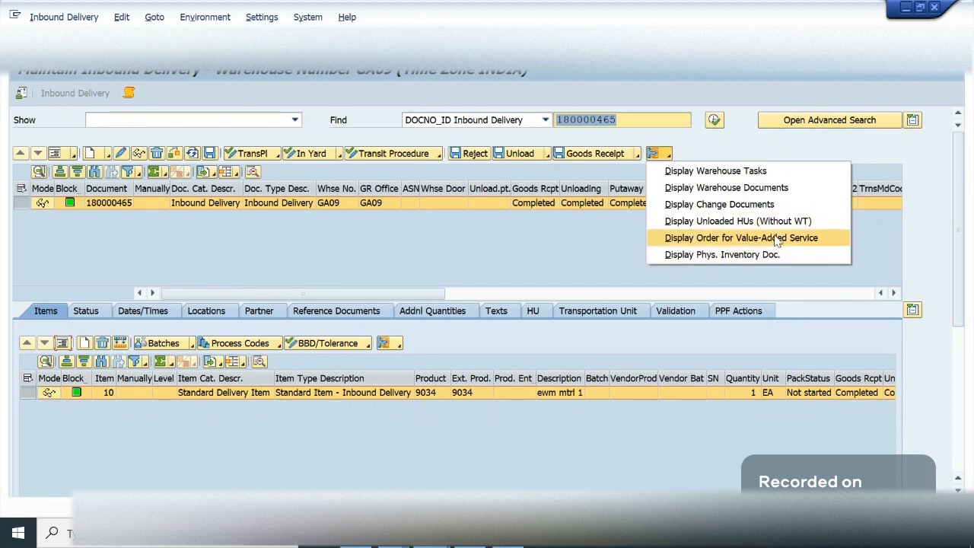
click(516, 217)
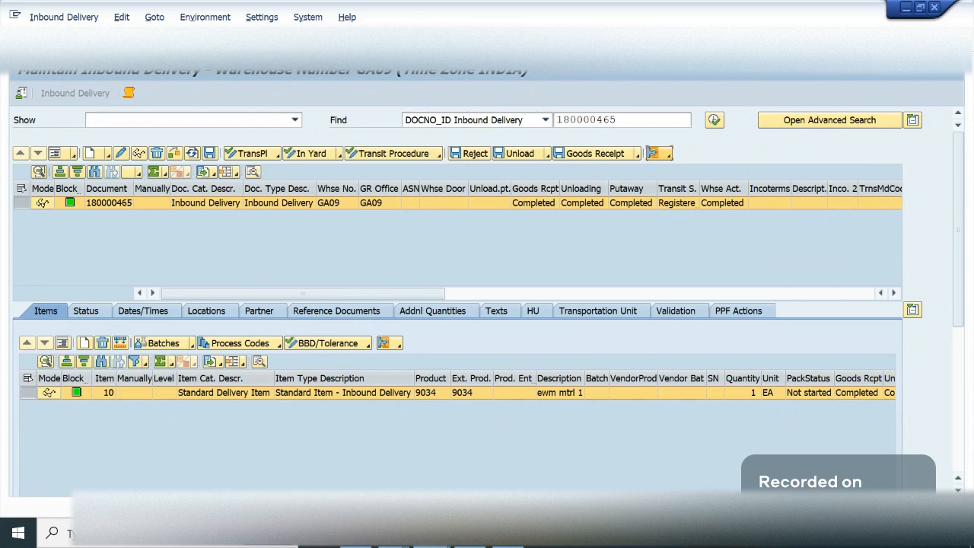
- Switch to the SAP Easy Access session and open the general packing work center selection for warehouse GA09, work center LABL
click(432, 536)
click(807, 461)
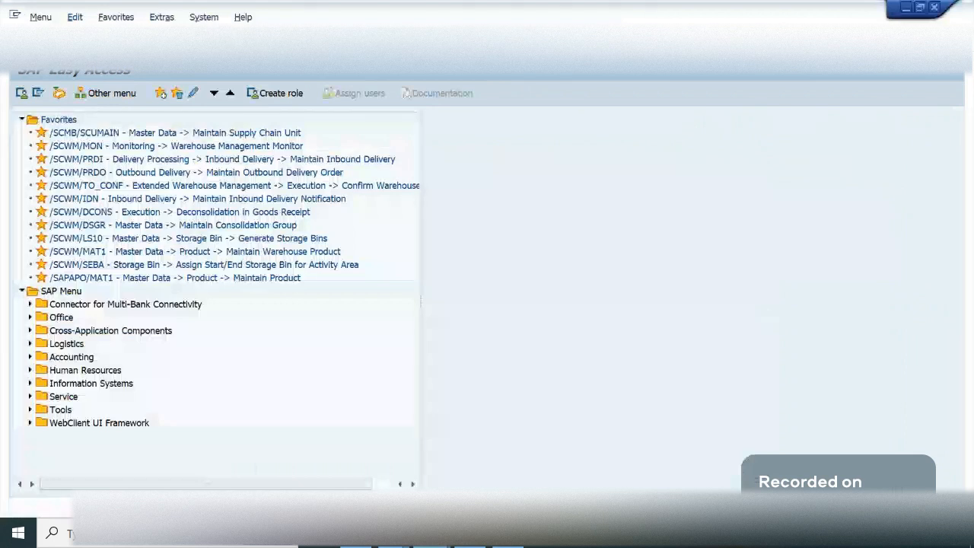
key(Return)
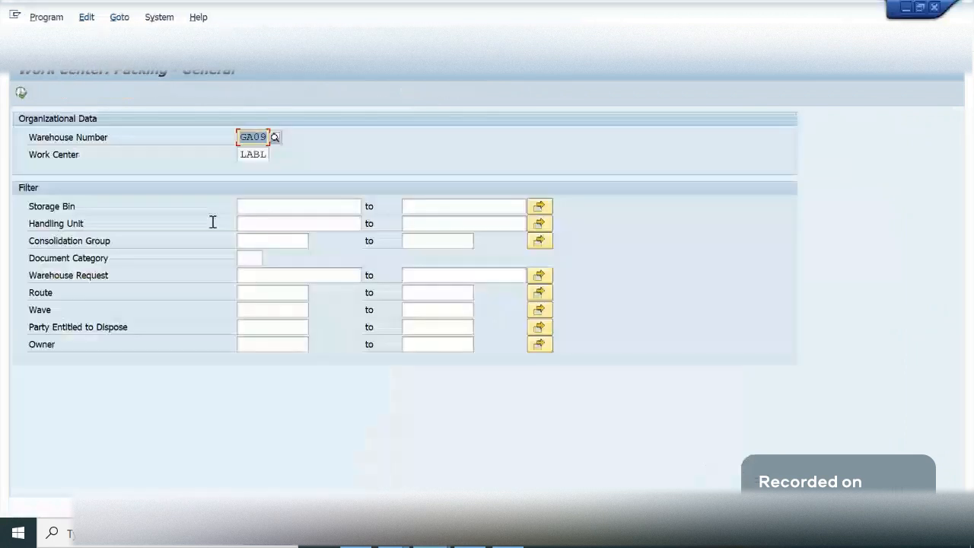
click(268, 202)
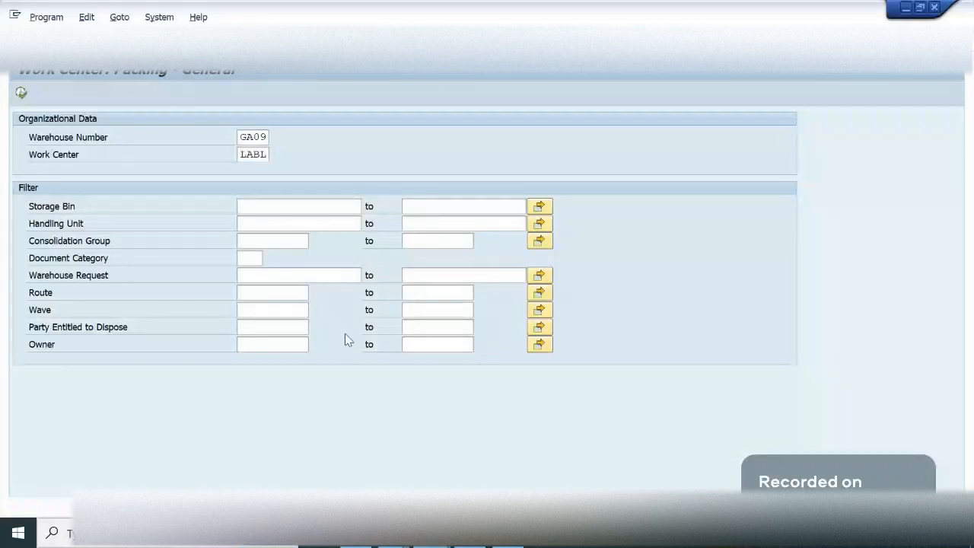
- Switch to the storage control configuration and display the overview of external storage process steps
click(432, 534)
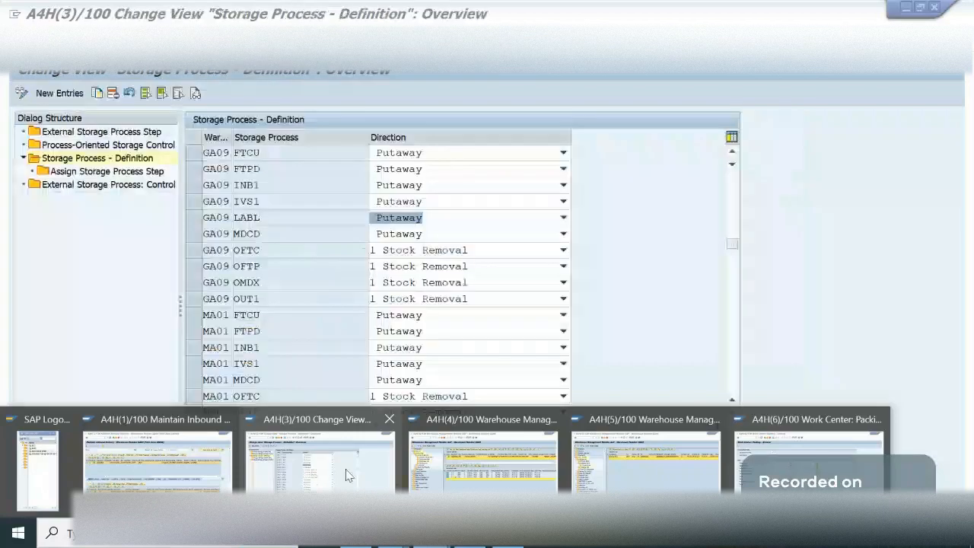
click(347, 475)
click(109, 173)
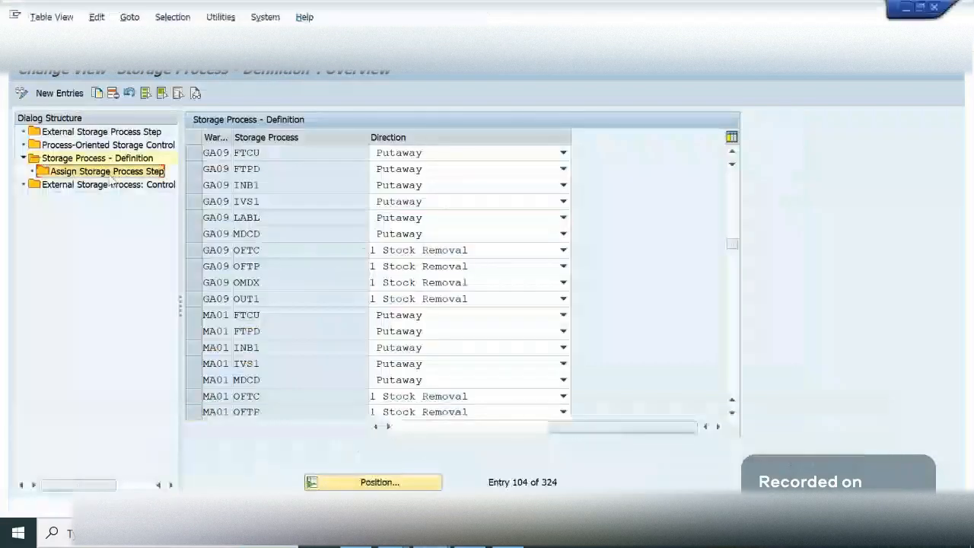
click(264, 265)
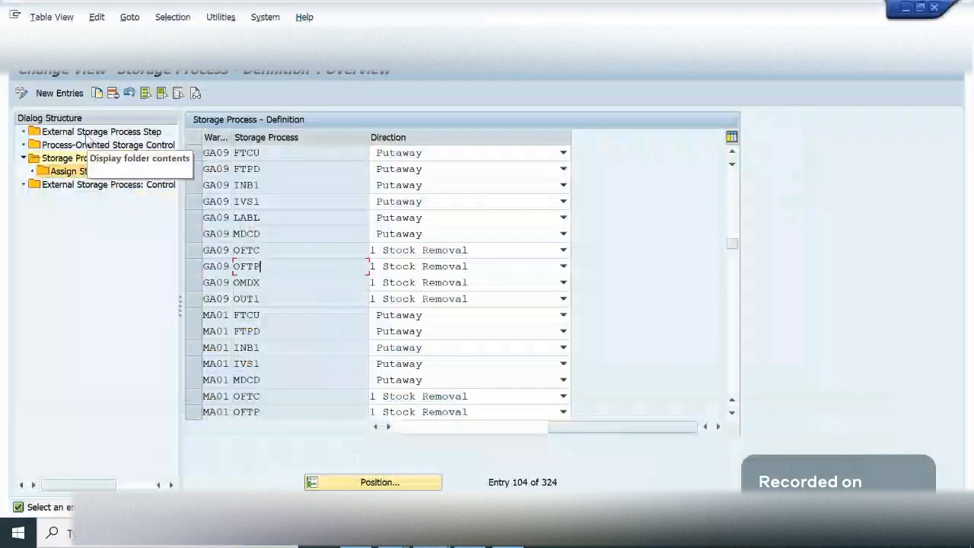
double_click(88, 133)
click(410, 200)
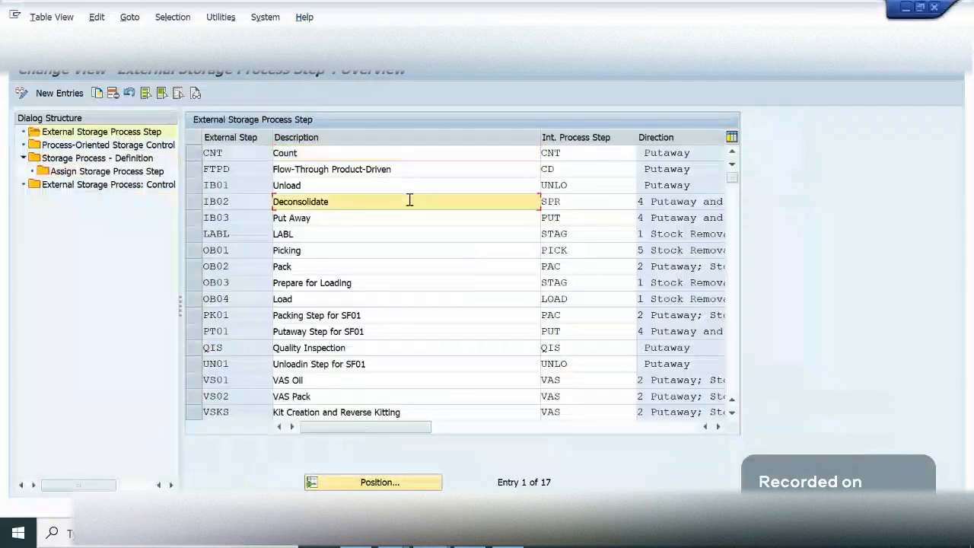
- Examine the external storage process steps IB02 and LABL with their descriptions and internal process steps
click(215, 202)
click(341, 206)
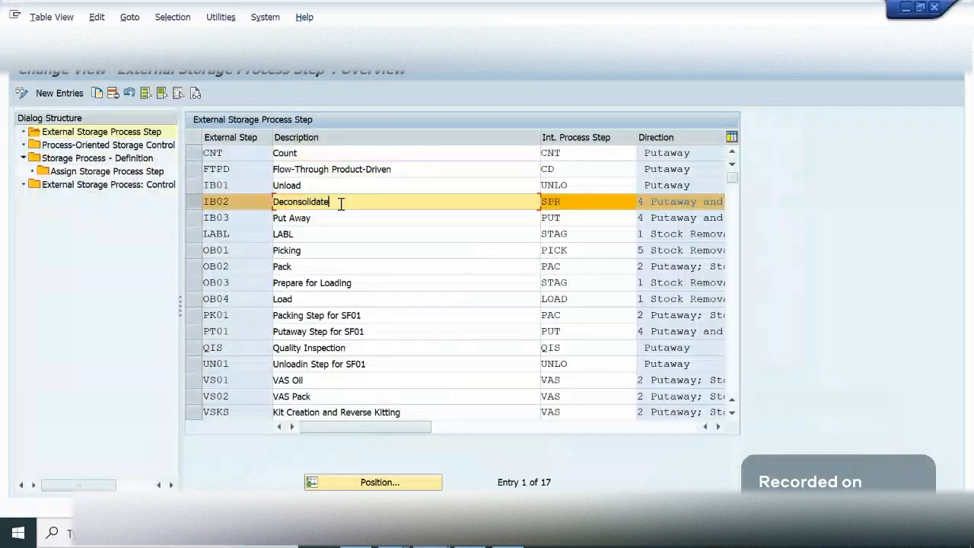
click(198, 207)
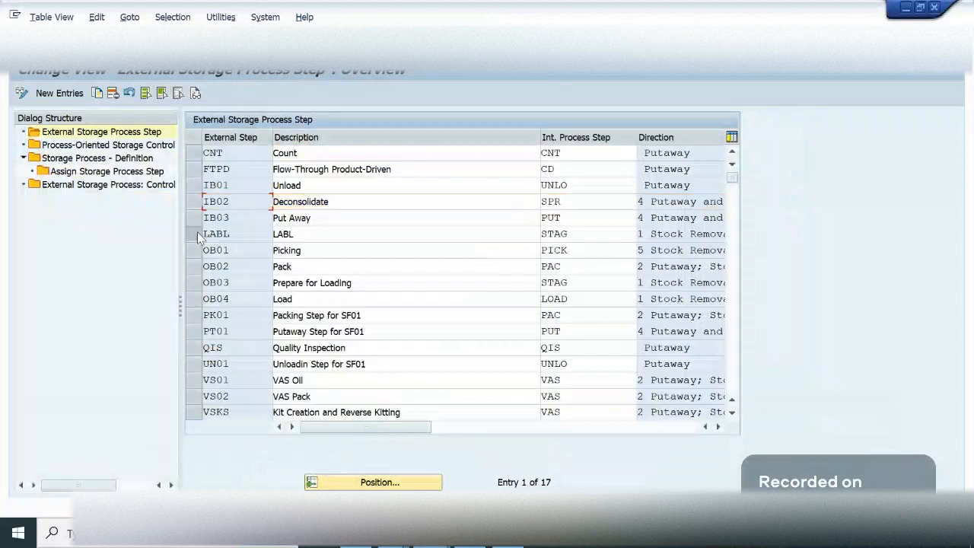
click(197, 234)
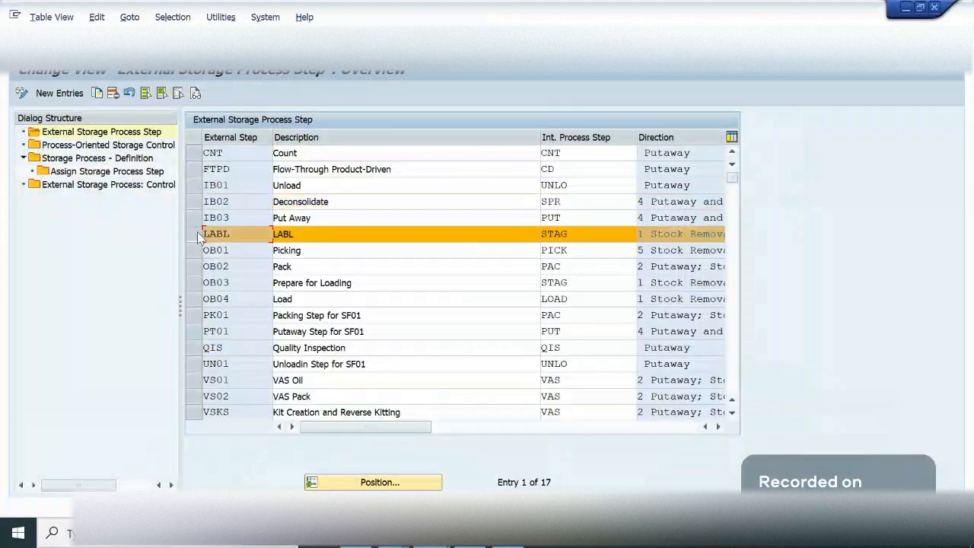
click(315, 234)
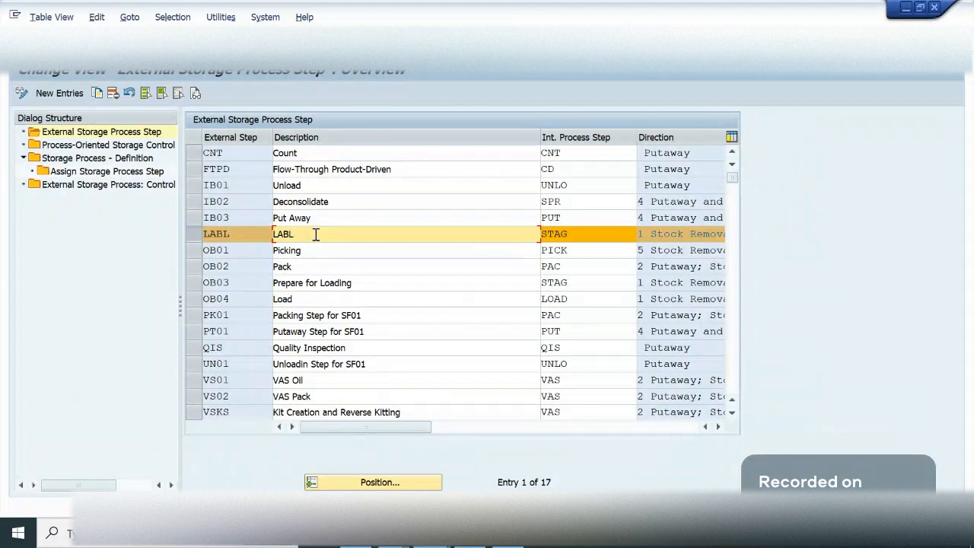
click(227, 236)
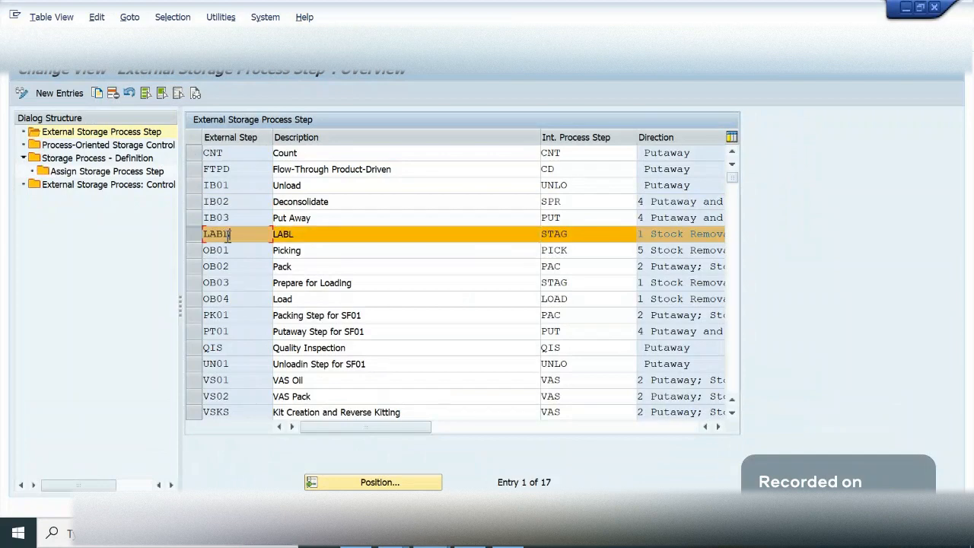
click(314, 235)
- Return to the implementation guide and open Specify Work Center Layout under the Work Center settings of Master Data
click(204, 44)
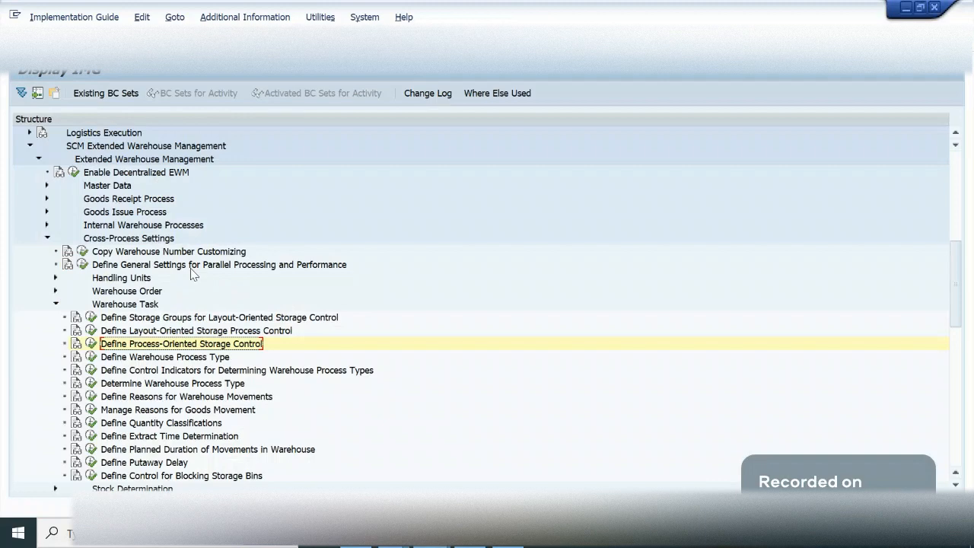
double_click(93, 187)
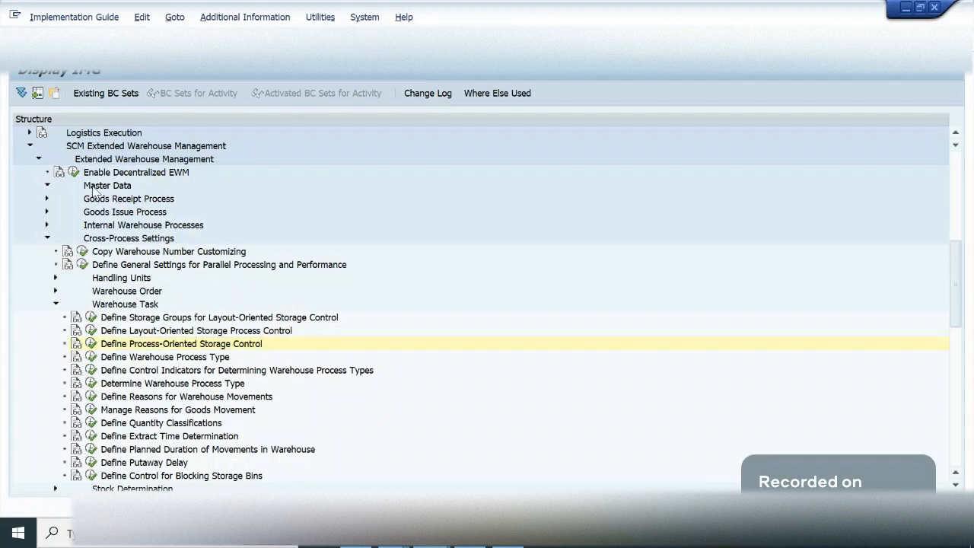
key(Down)
key(Down)
key(Down)
key(Down)
key(Down)
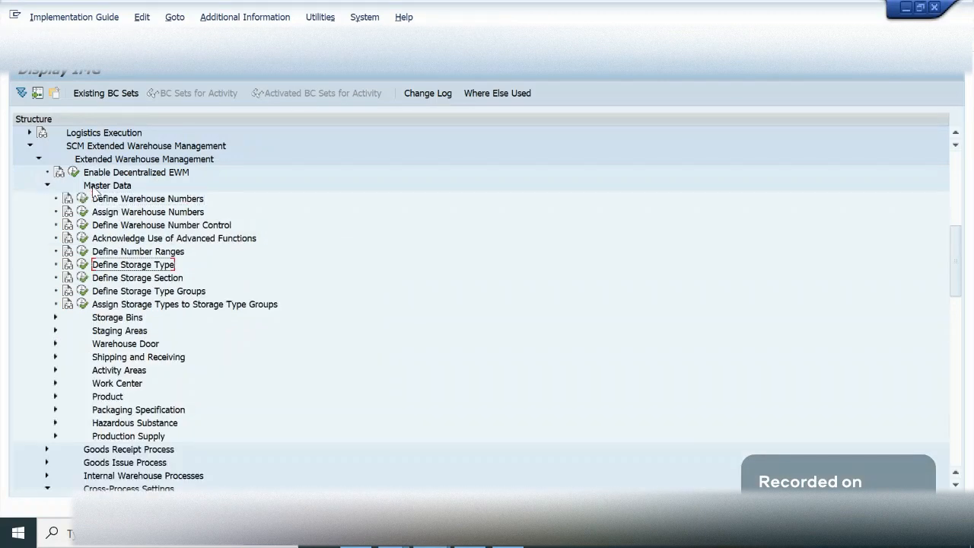
key(Down)
key(Down)
key(Down)
key(Down)
key(Down)
key(Down)
key(Down)
key(Down)
key(Down)
key(Right)
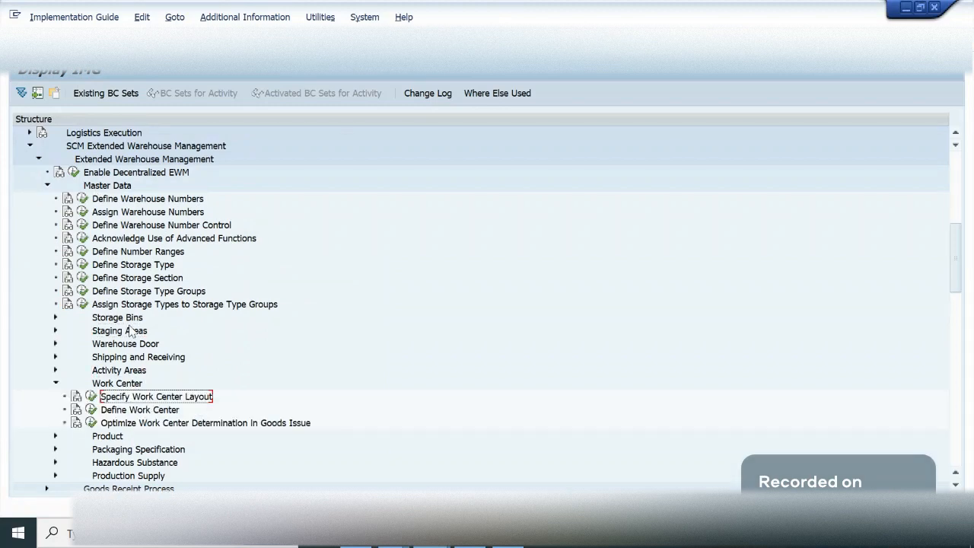
click(89, 399)
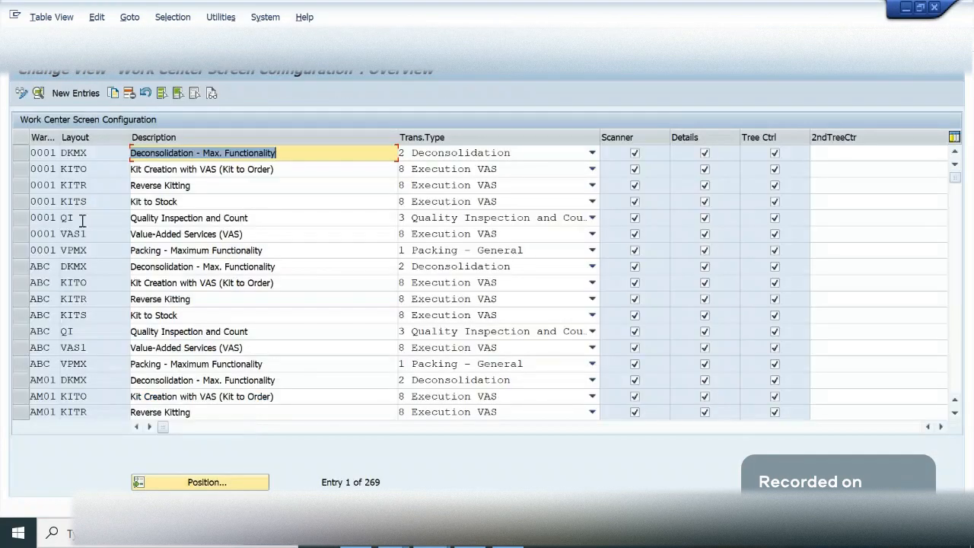
- Position the work center screen configuration list at warehouse GA09, work center layout LABL
click(82, 251)
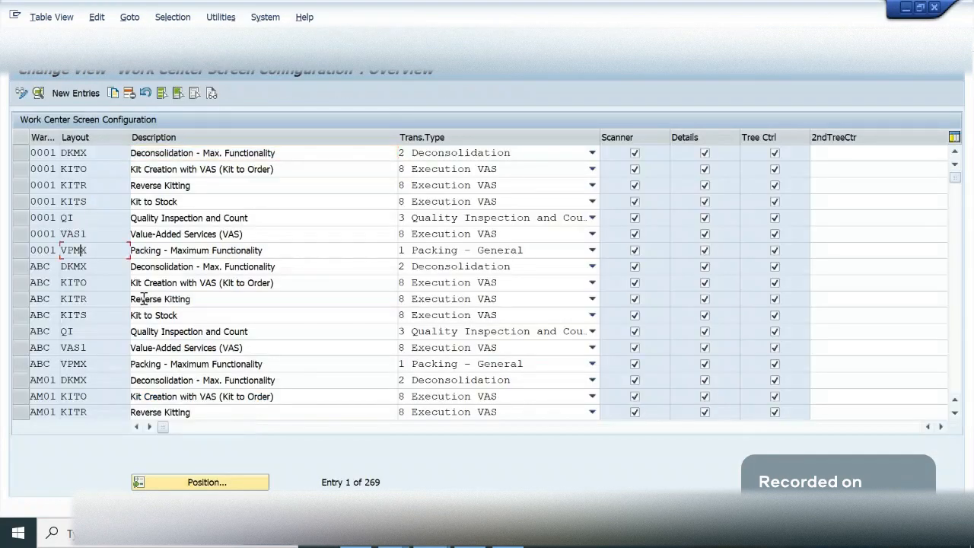
click(206, 482)
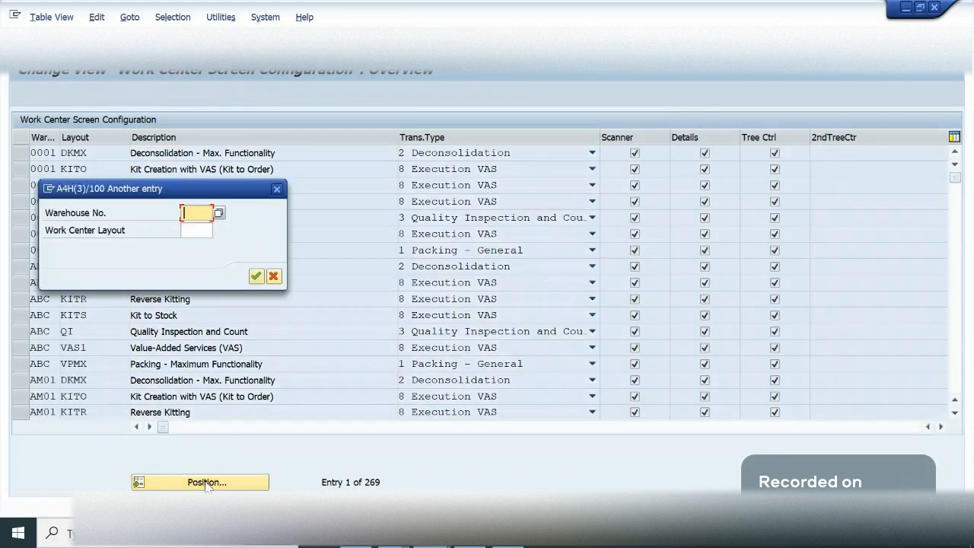
text(ga09)
key(Tab)
text(l)
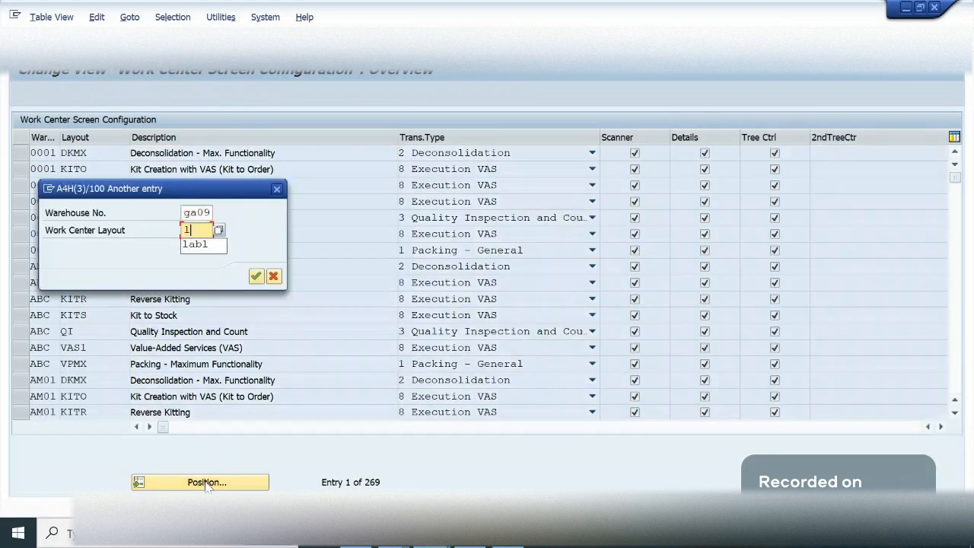
text(abl)
key(Return)
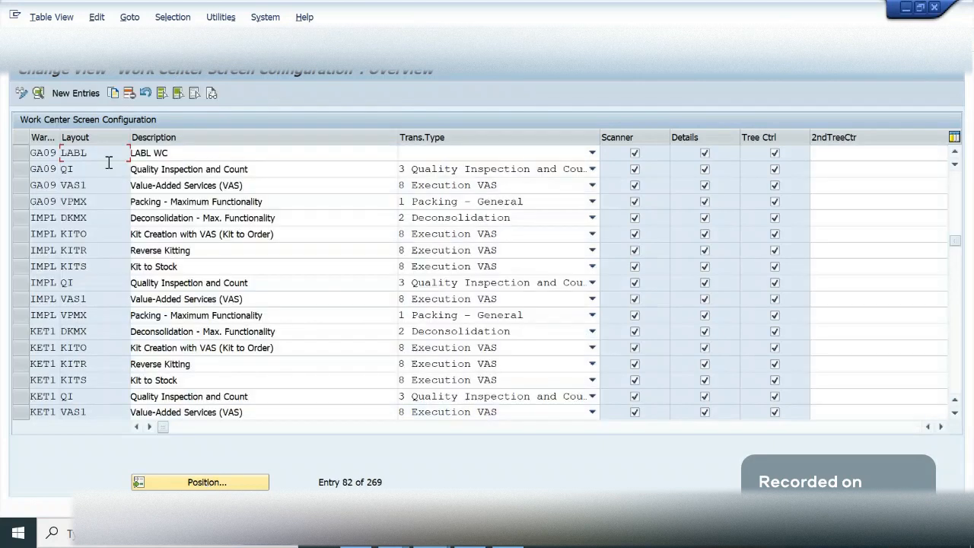
- Examine the LABL and VAS1 layout entries of GA09 and the transaction types available for VAS1
click(17, 153)
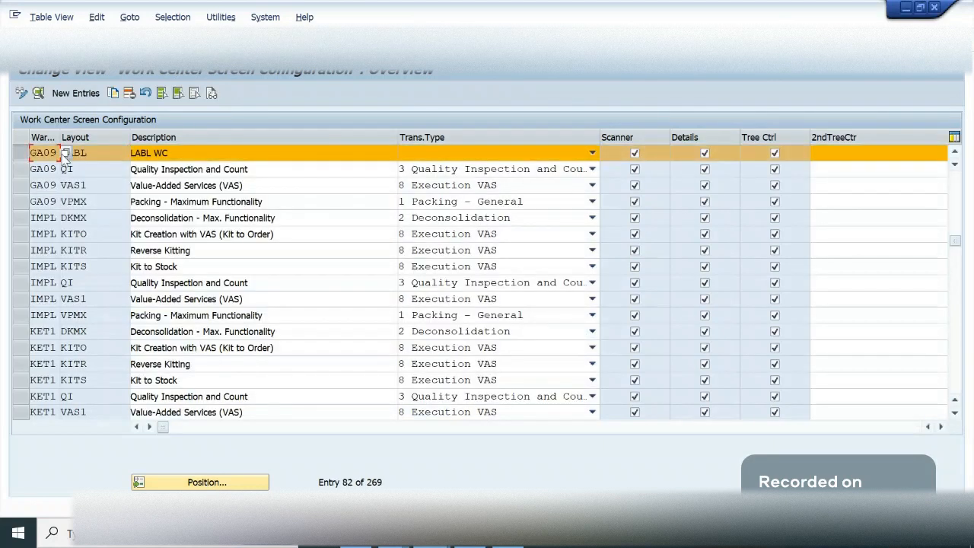
key(Tab)
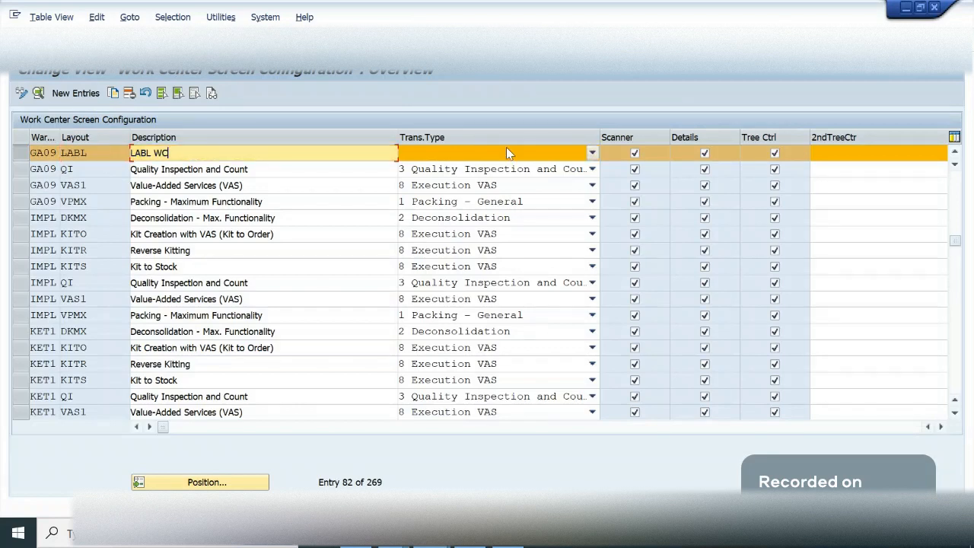
click(25, 188)
click(24, 155)
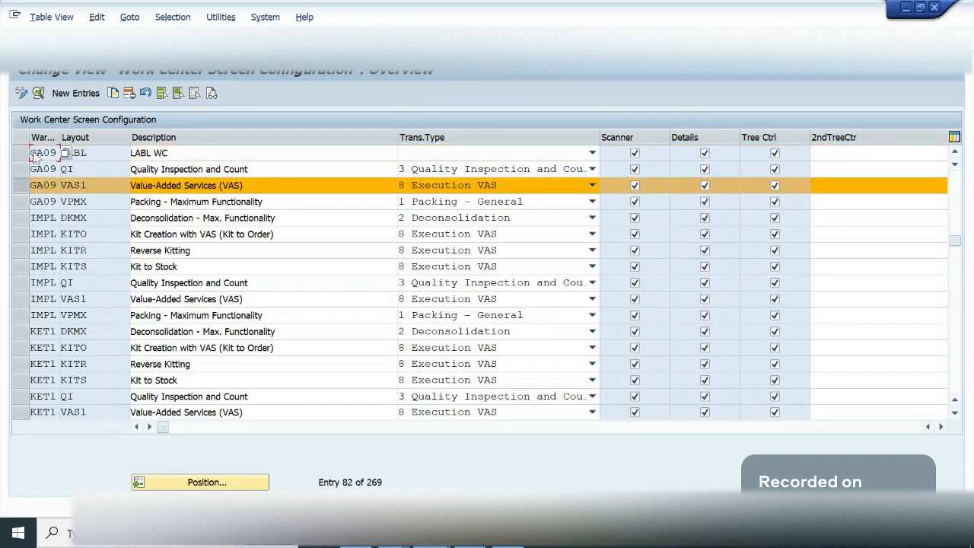
click(105, 187)
drag(107, 187, 59, 185)
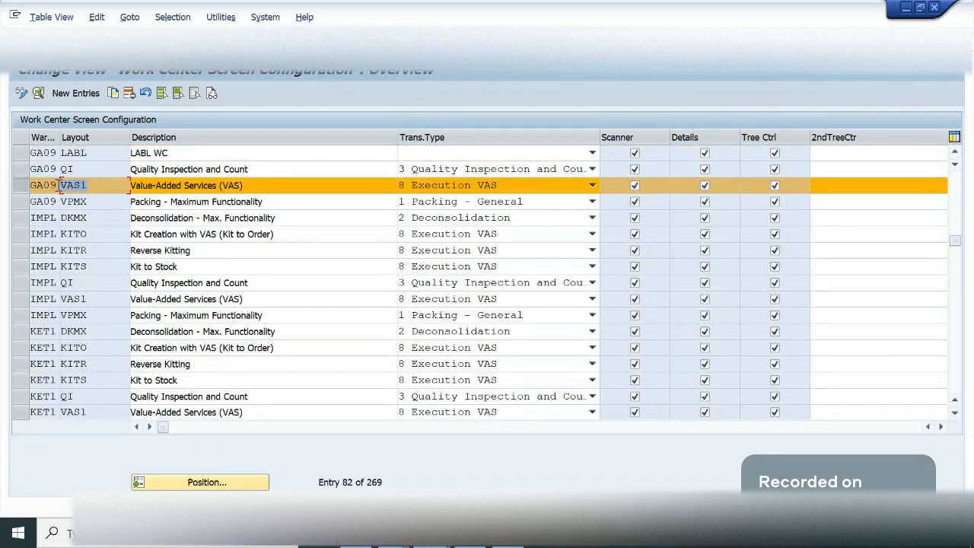
click(60, 185)
click(468, 189)
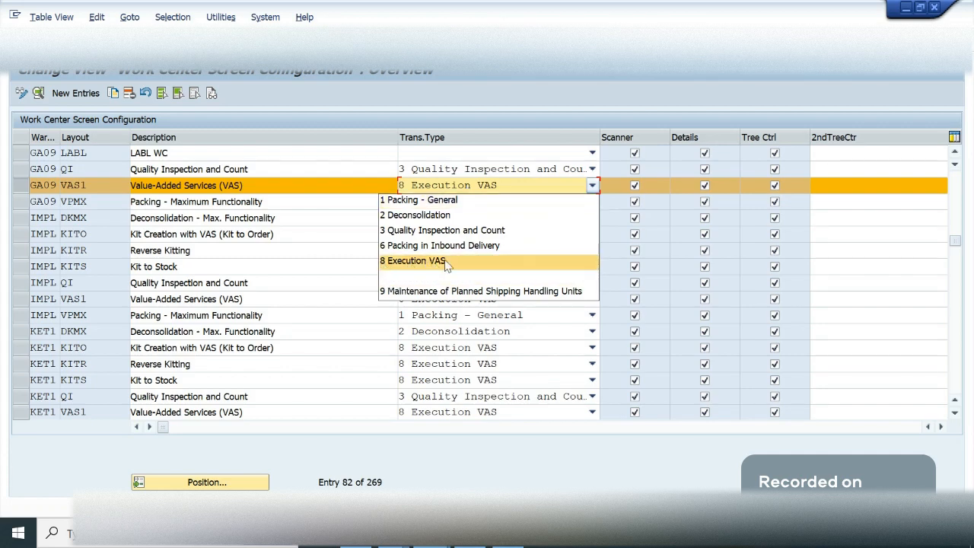
click(313, 187)
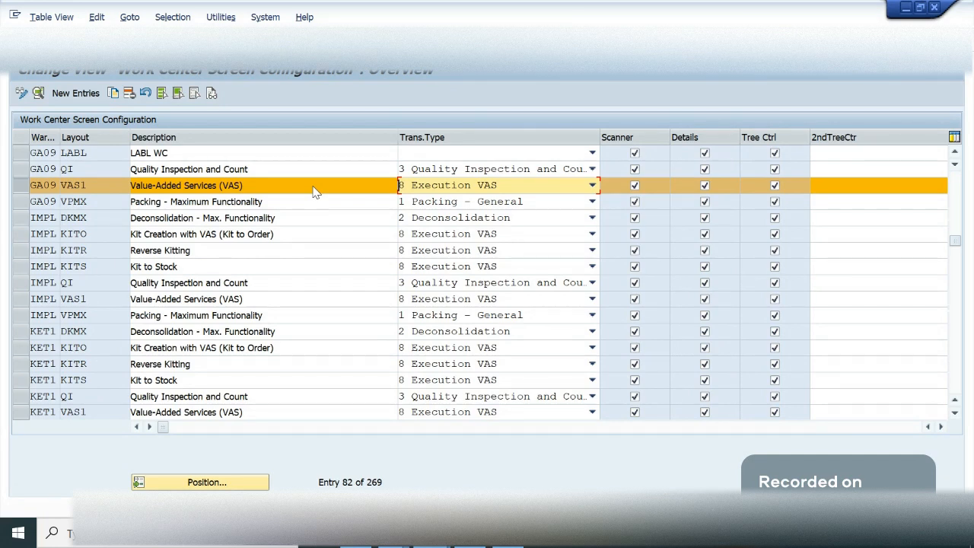
- Switch to the inbound delivery session and display the order for value-added service of the delivery with product 9034
mouse_move(431, 536)
click(179, 467)
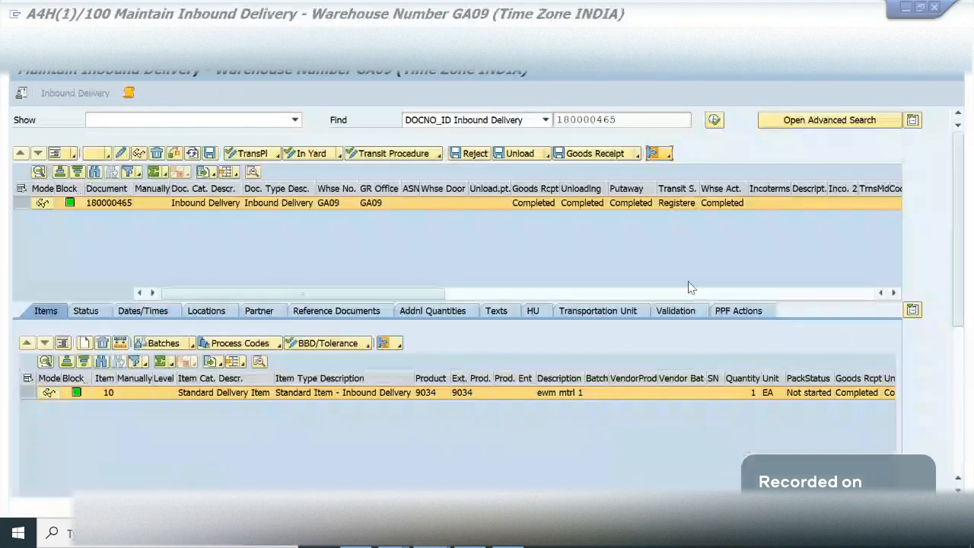
click(670, 155)
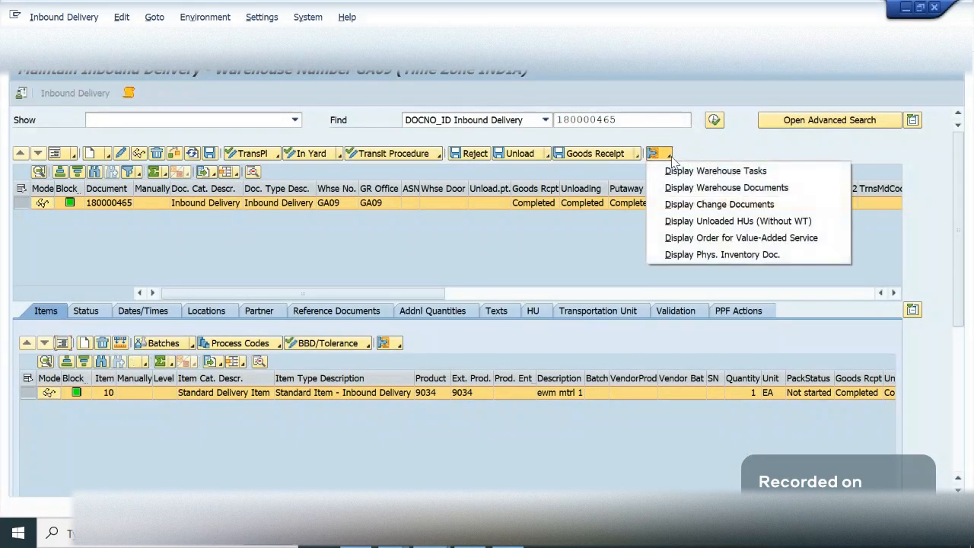
click(693, 239)
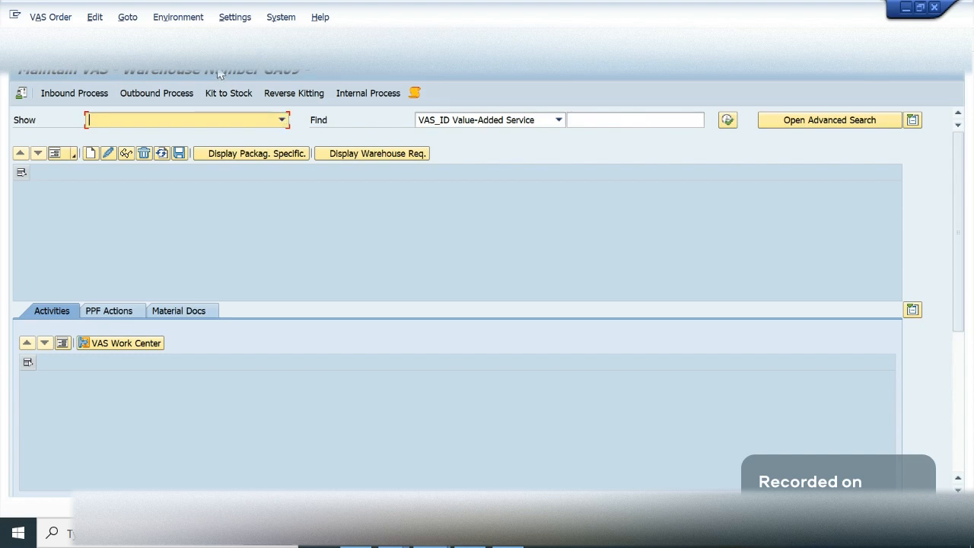
click(234, 41)
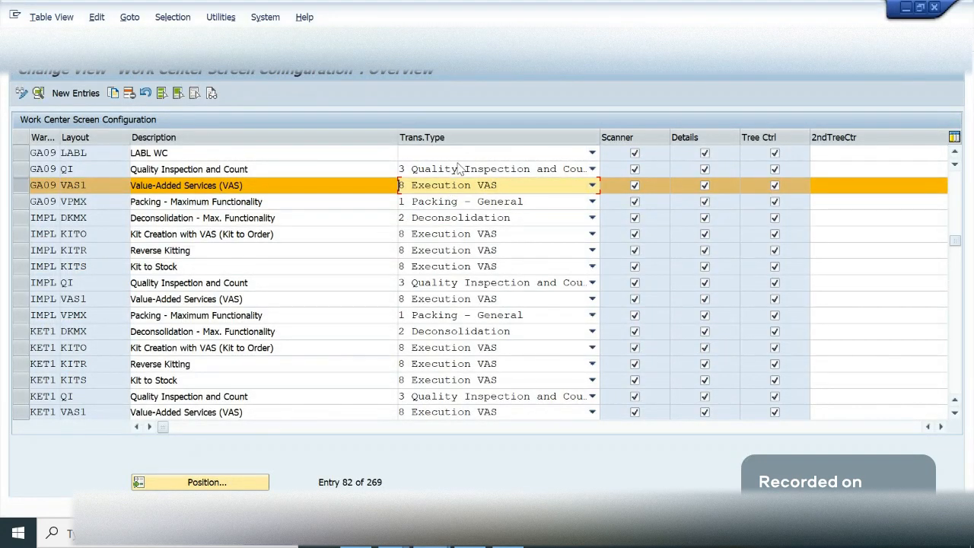
- Set the transaction type of GA09's LABL layout to 1 Packing - General and save the configuration
click(427, 153)
click(428, 154)
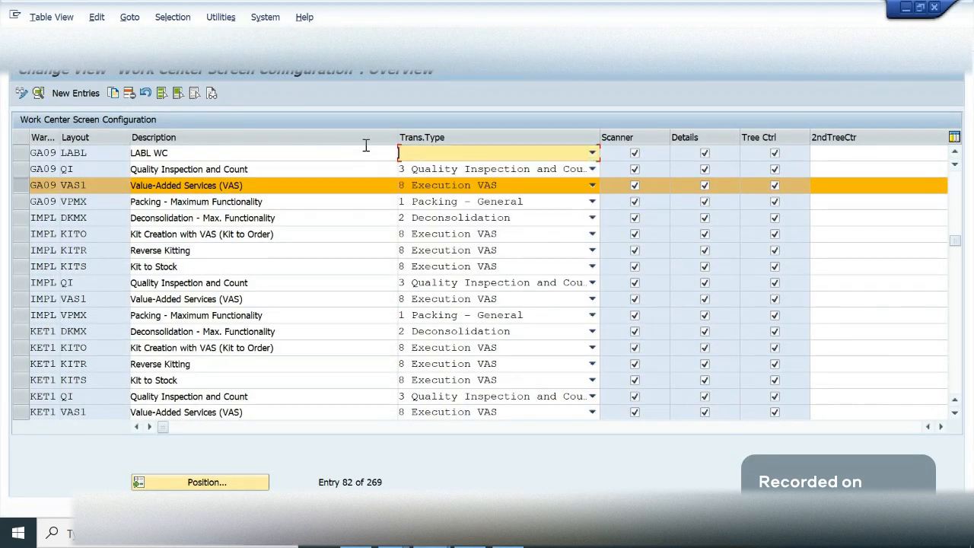
click(324, 148)
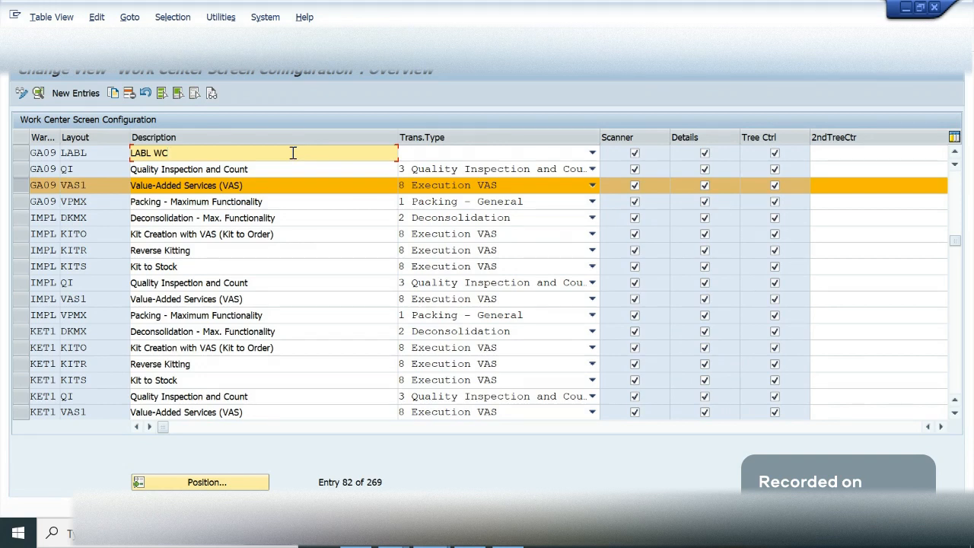
click(20, 185)
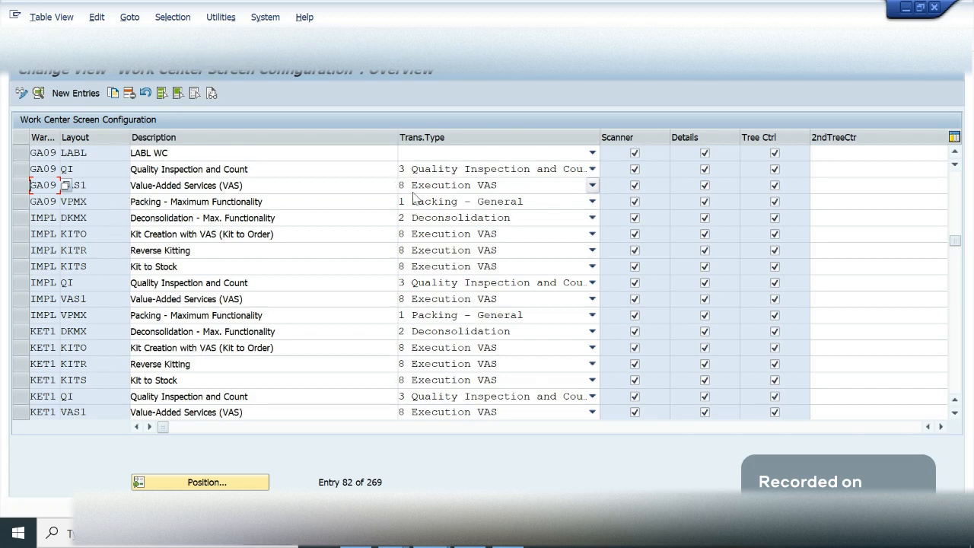
click(468, 154)
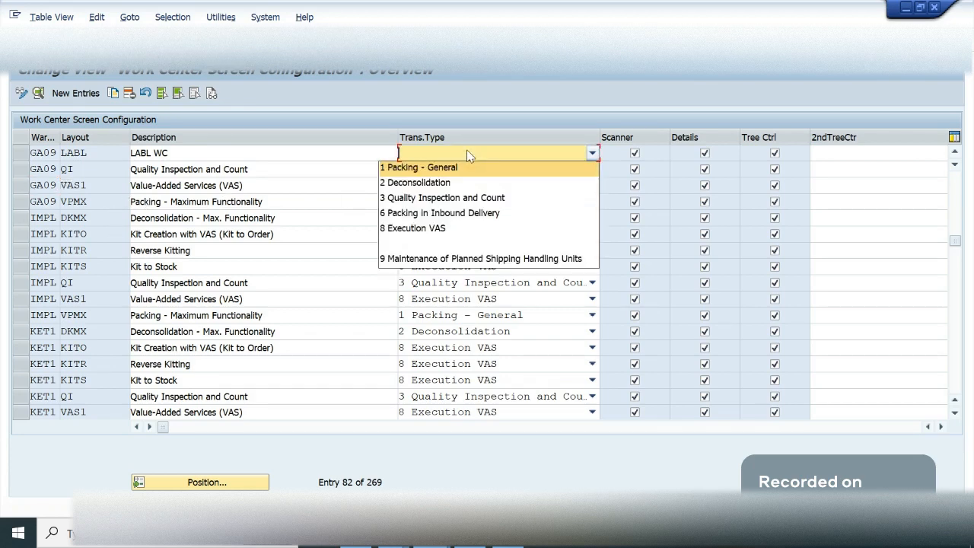
click(424, 172)
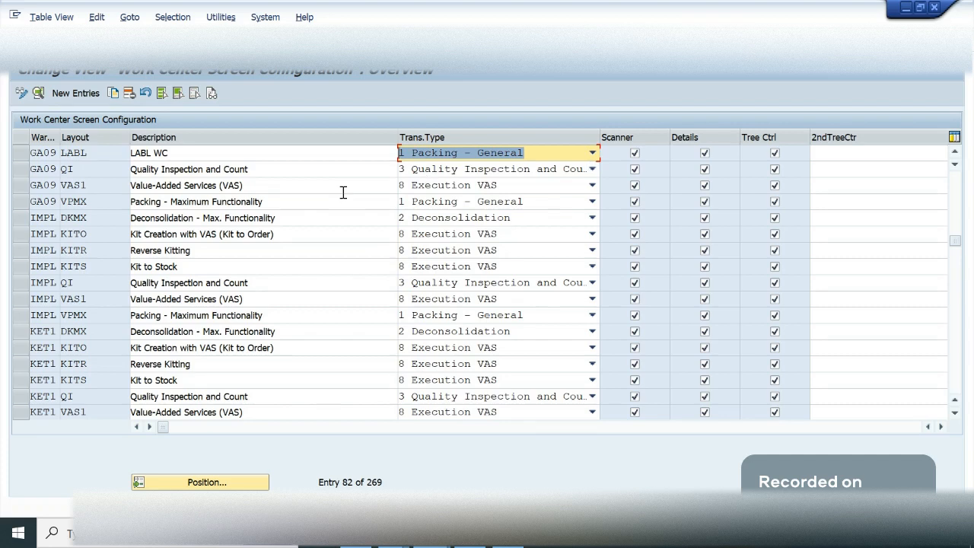
key(ctrl+s)
key(Return)
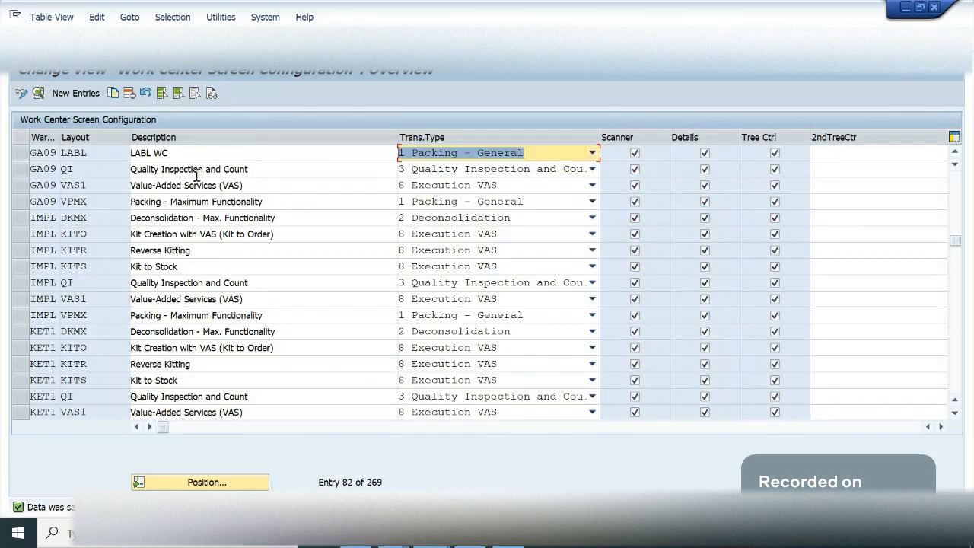
- Compare GA09's LABL layout entry with the VPMX entry, Packing - Maximum Functionality
click(102, 152)
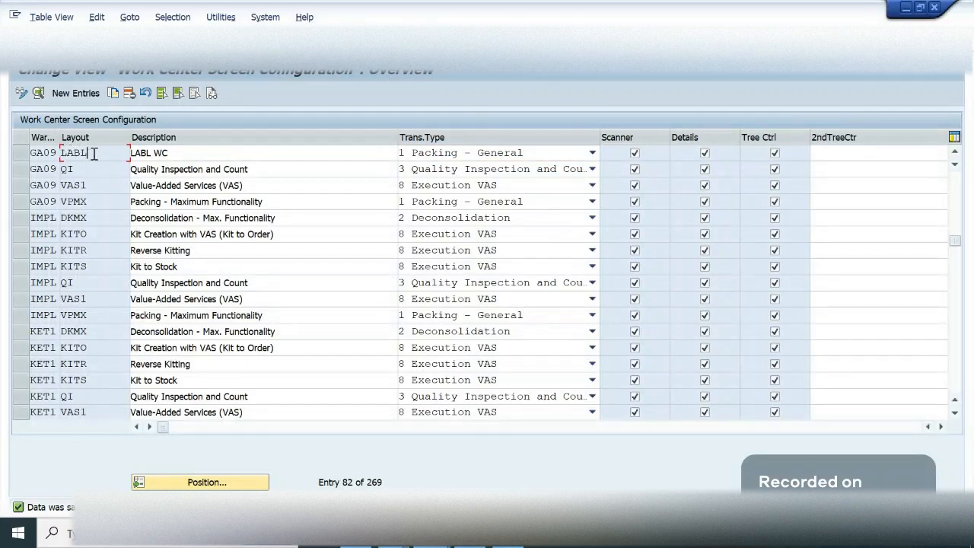
click(22, 204)
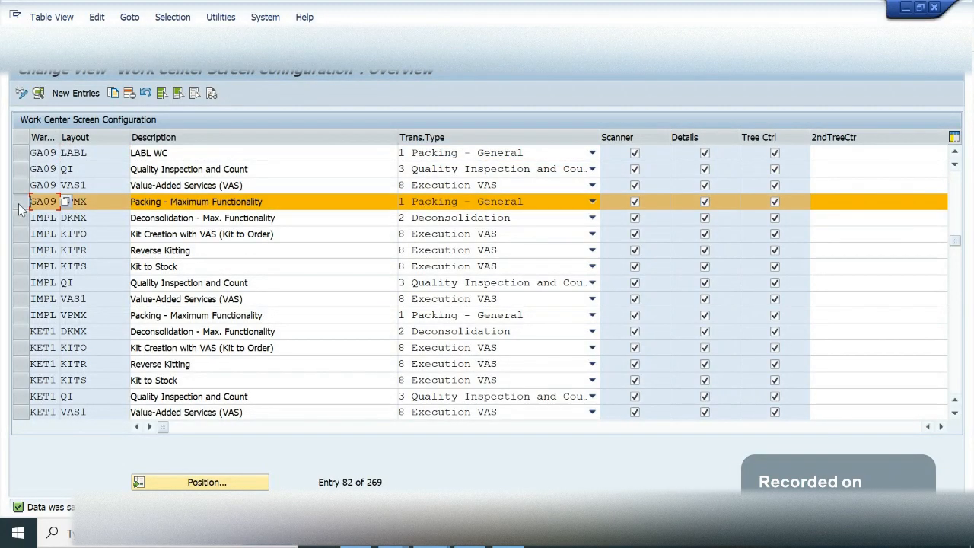
click(196, 201)
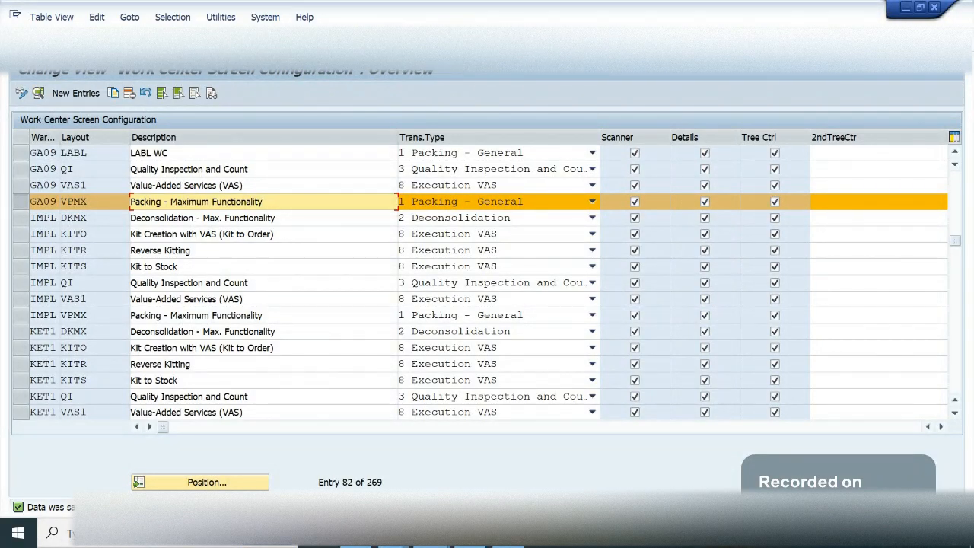
- Return to the implementation guide, open Define Work Center and locate work center LABL of warehouse GA09
key(F3)
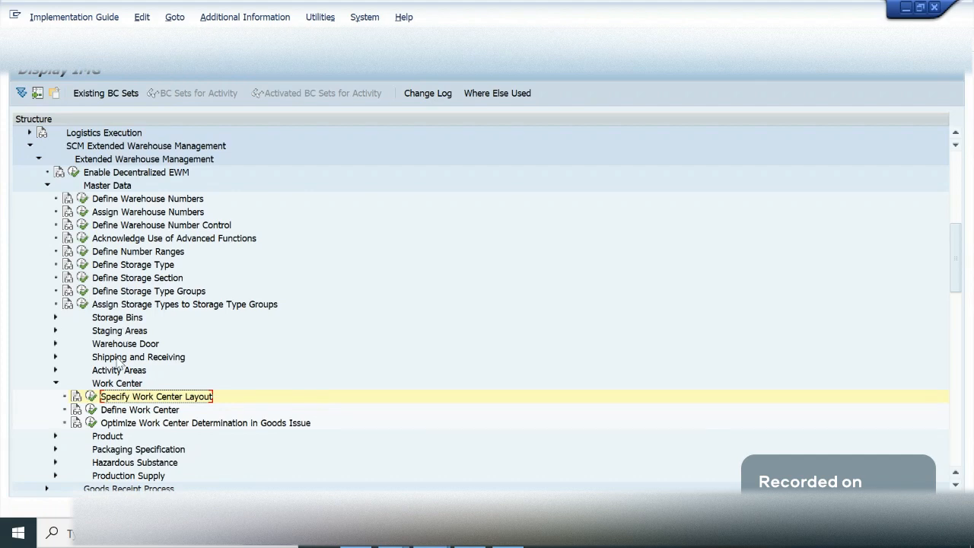
click(92, 410)
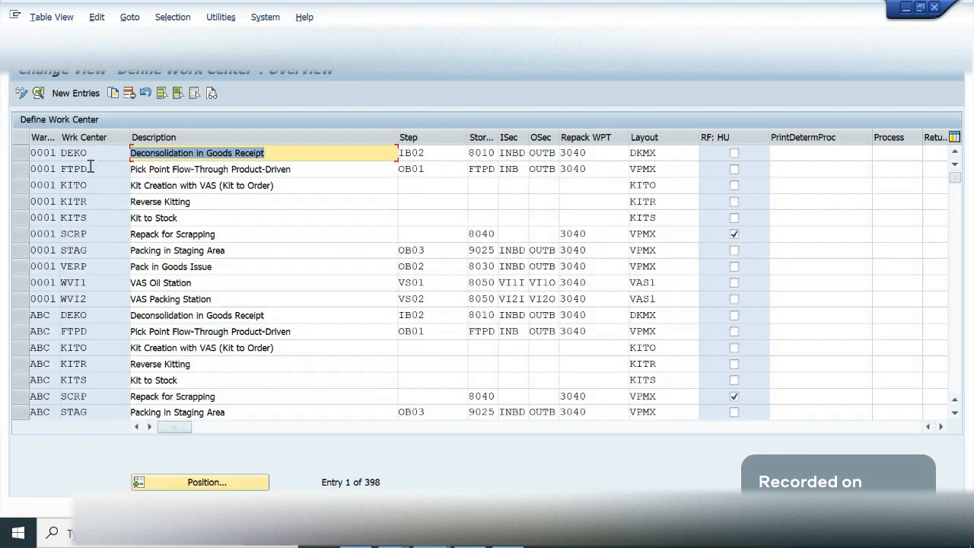
click(199, 484)
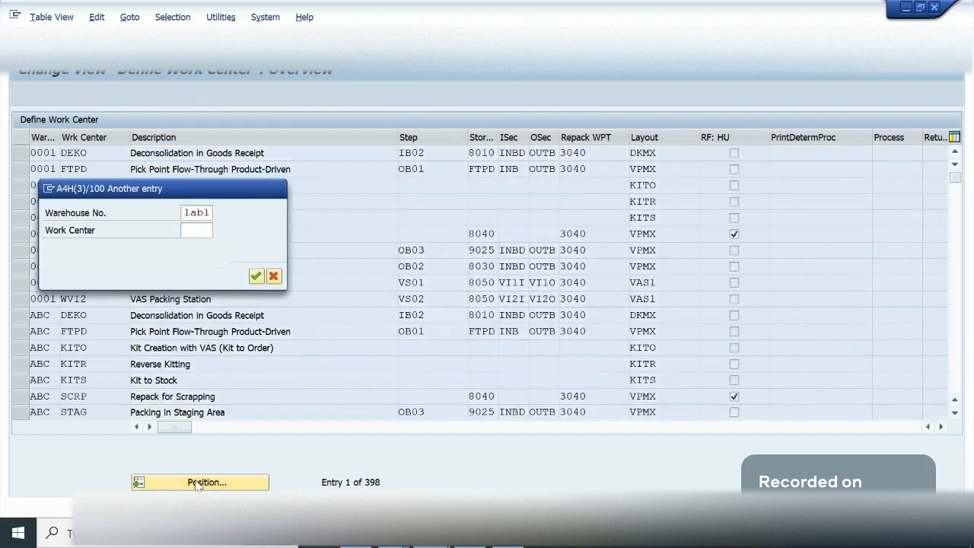
key(Return)
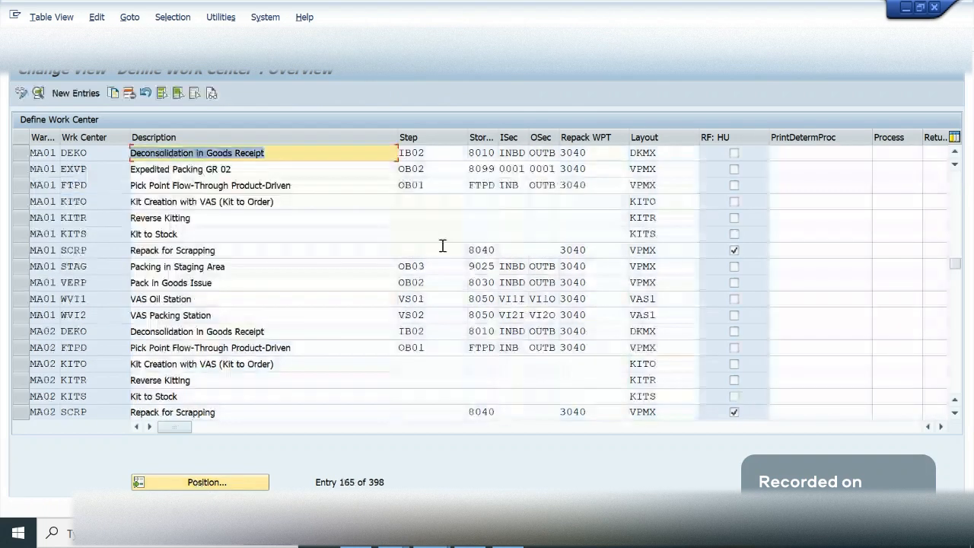
click(230, 479)
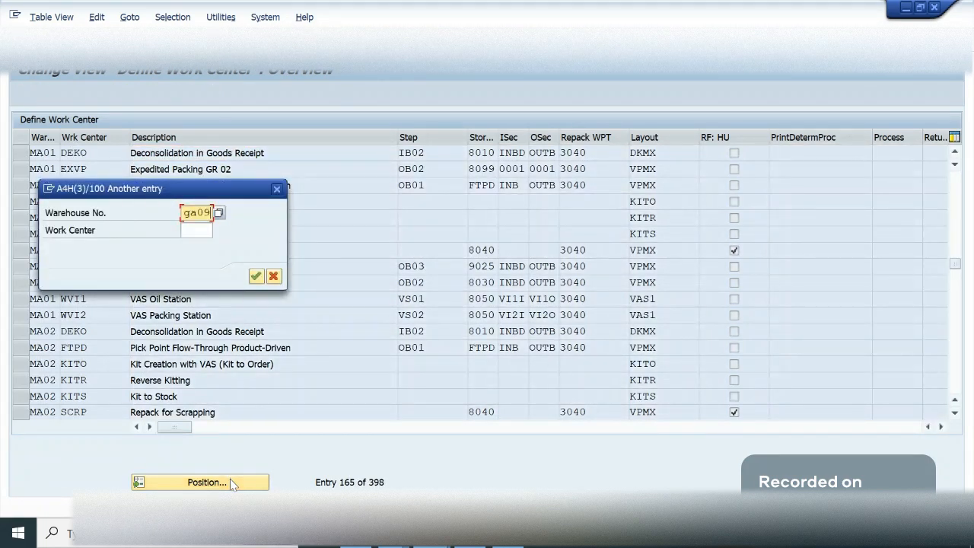
key(Tab)
text(lab1)
key(Return)
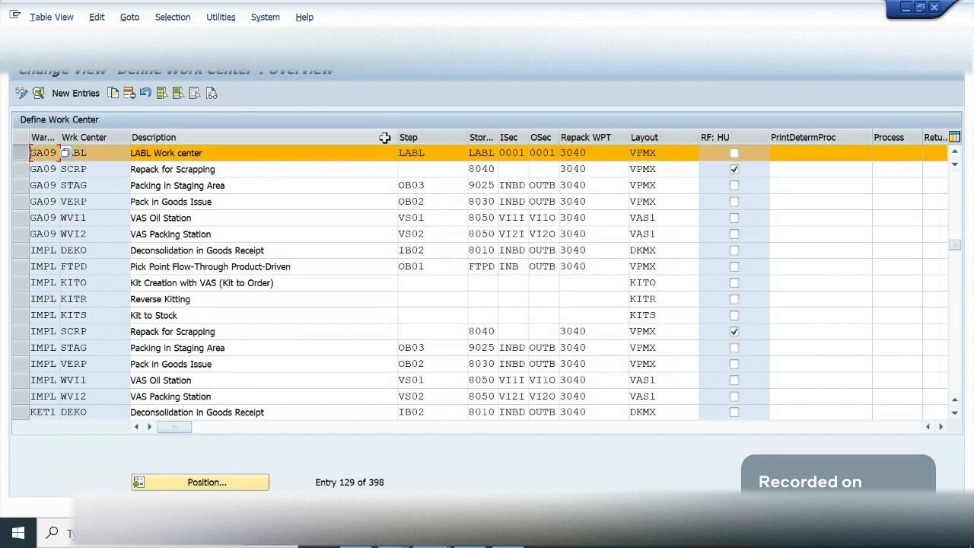
- Set the layout of GA09's work center LABL to VAS1, save the change and leave the table
click(676, 152)
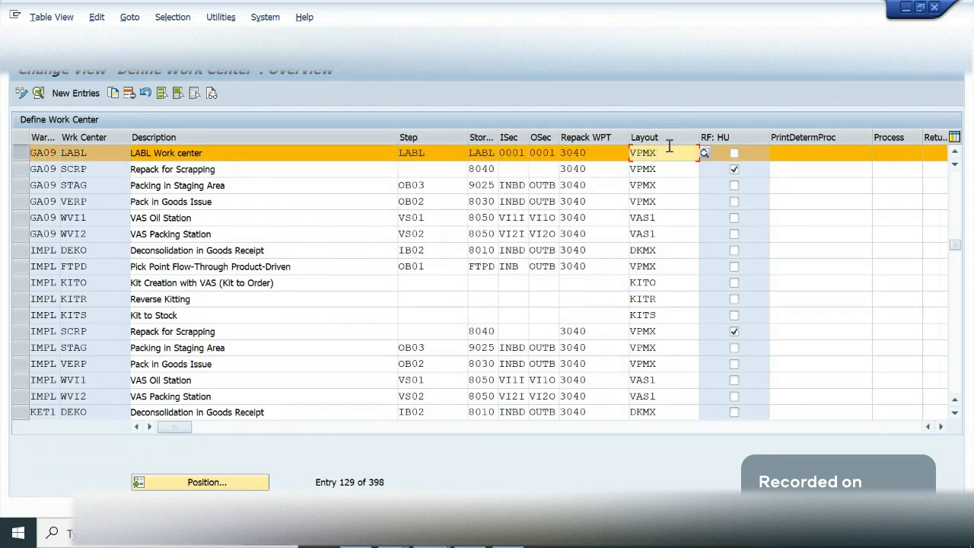
key(BackSpace)
key(BackSpace)
key(BackSpace)
key(BackSpace)
text(VAS)
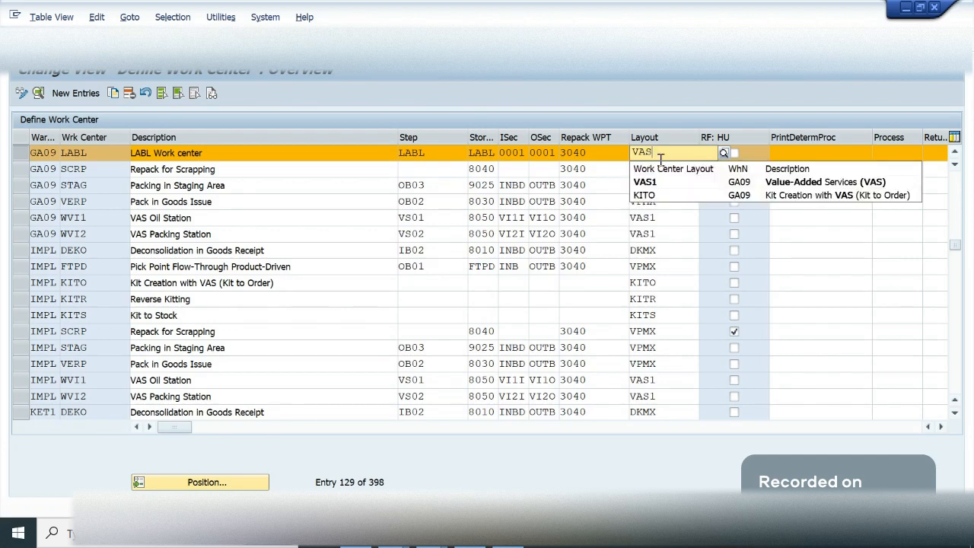
text(1)
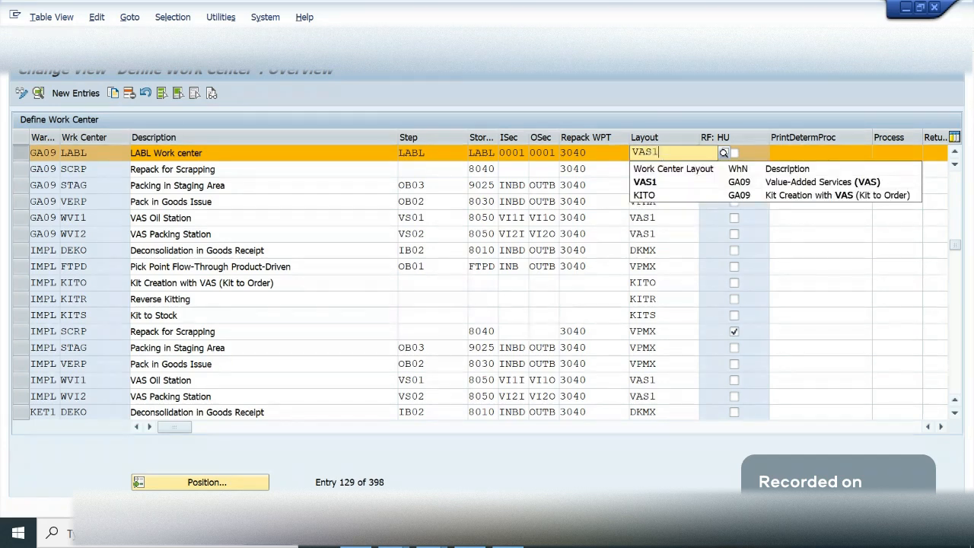
key(Return)
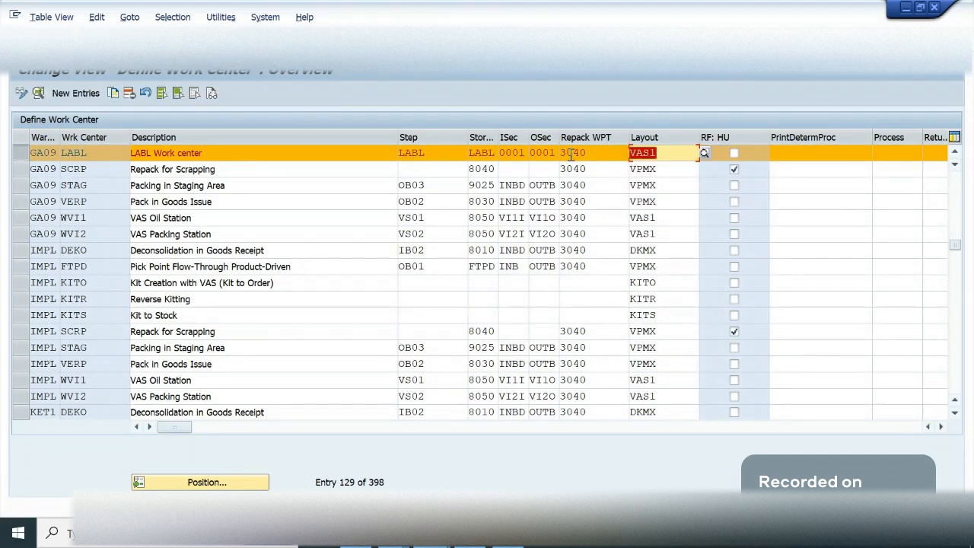
key(ctrl+s)
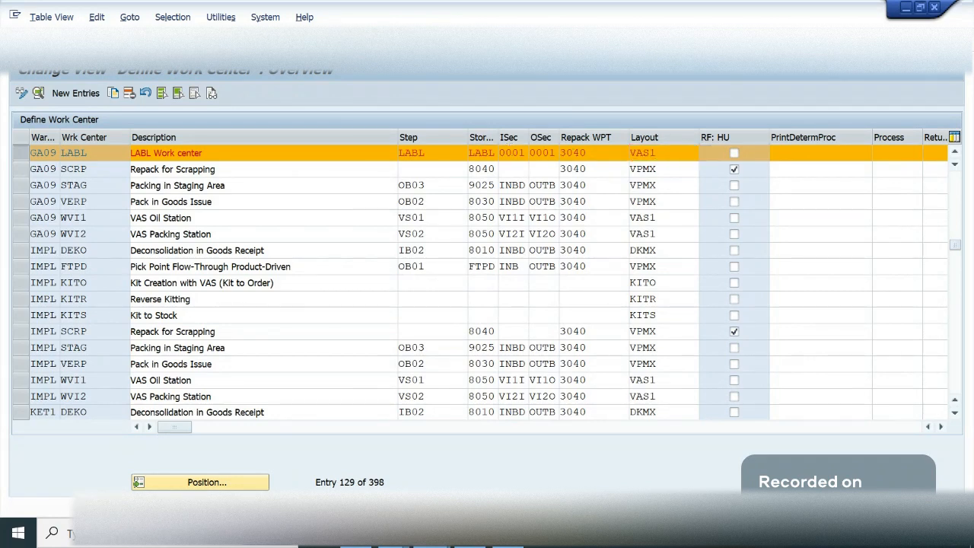
key(F3)
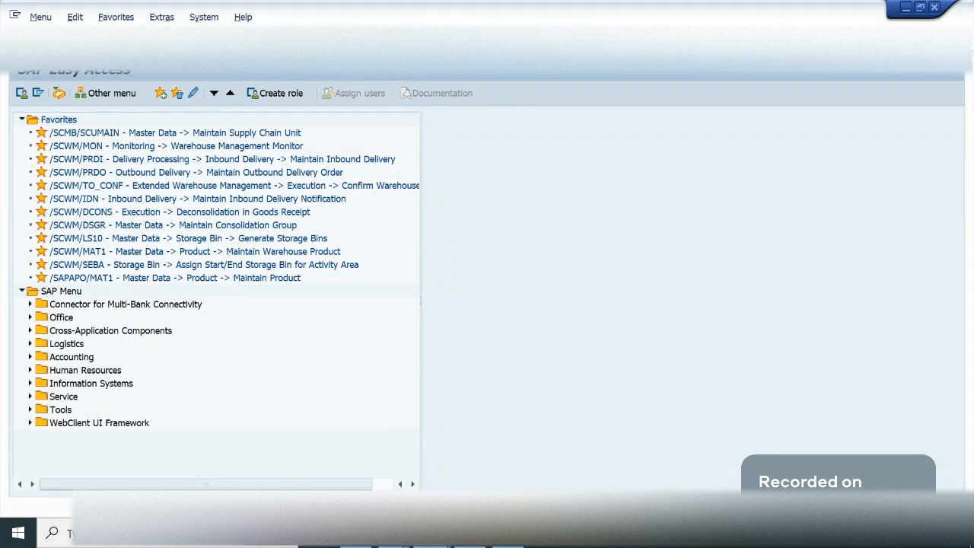
- Try to open GA09's work center LABL for general packing, and record the pending layout change in the proposed customizing request
key(Return)
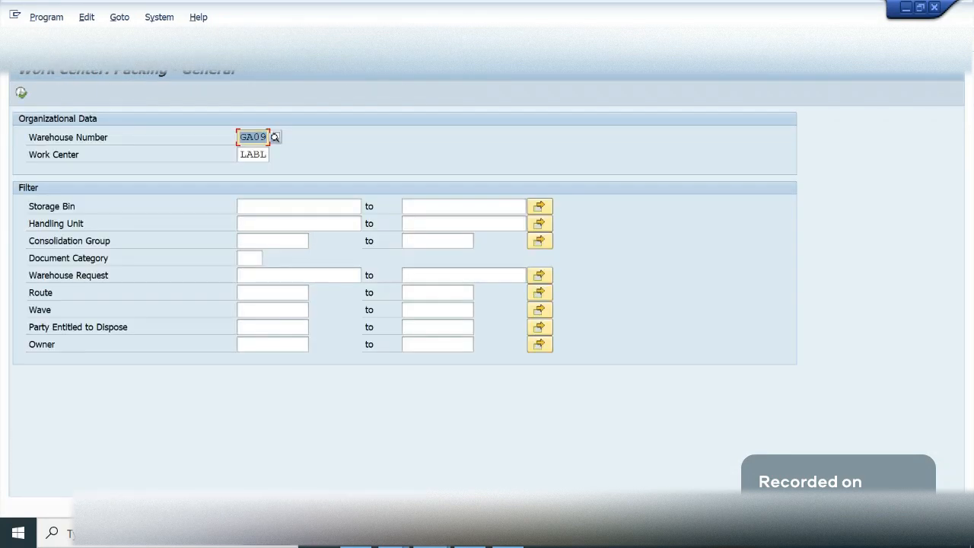
click(22, 95)
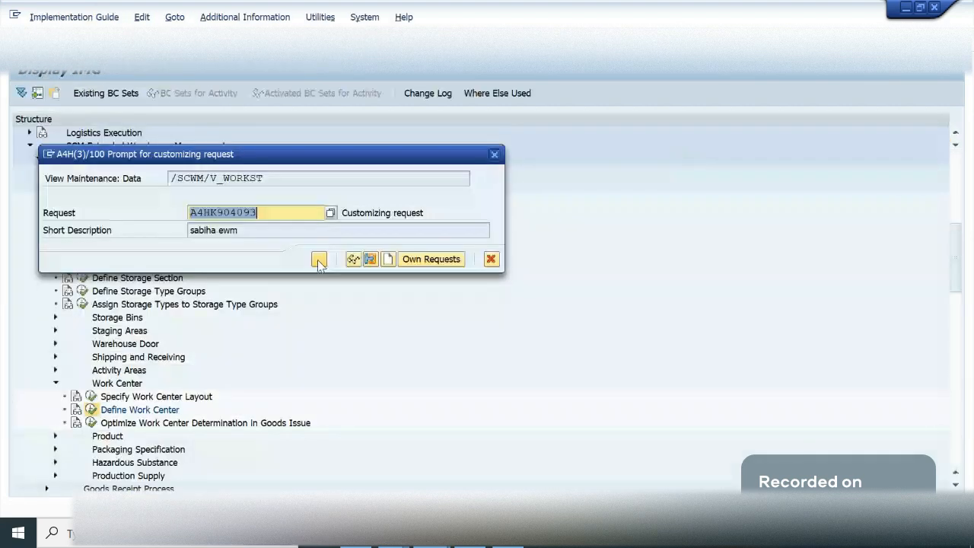
click(319, 259)
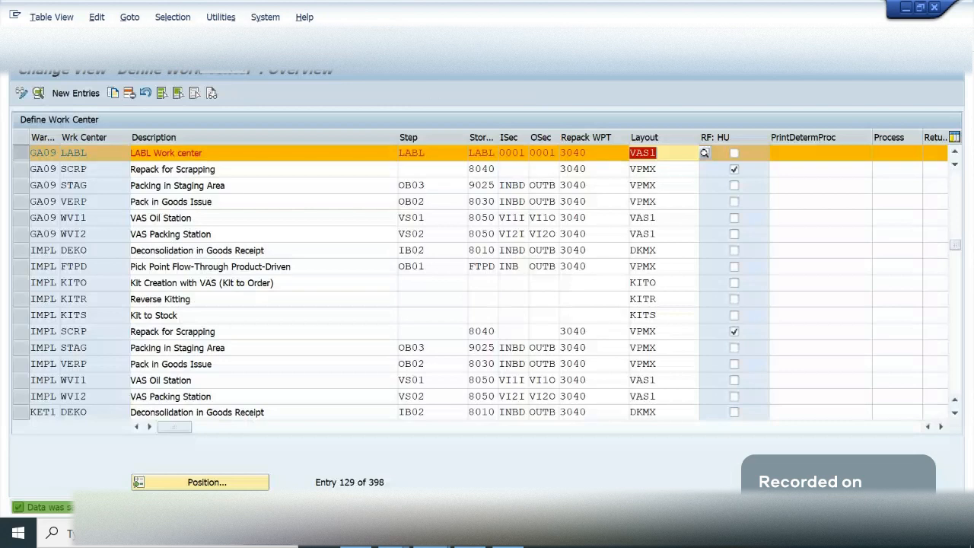
key(F3)
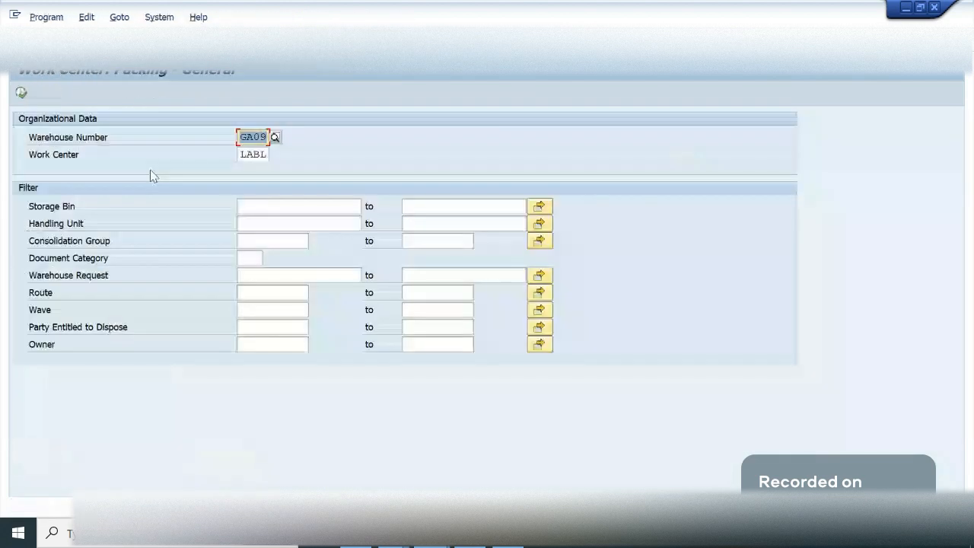
- Retry opening work center LABL of warehouse GA09 for general packing, and return to the implementation guide
click(22, 94)
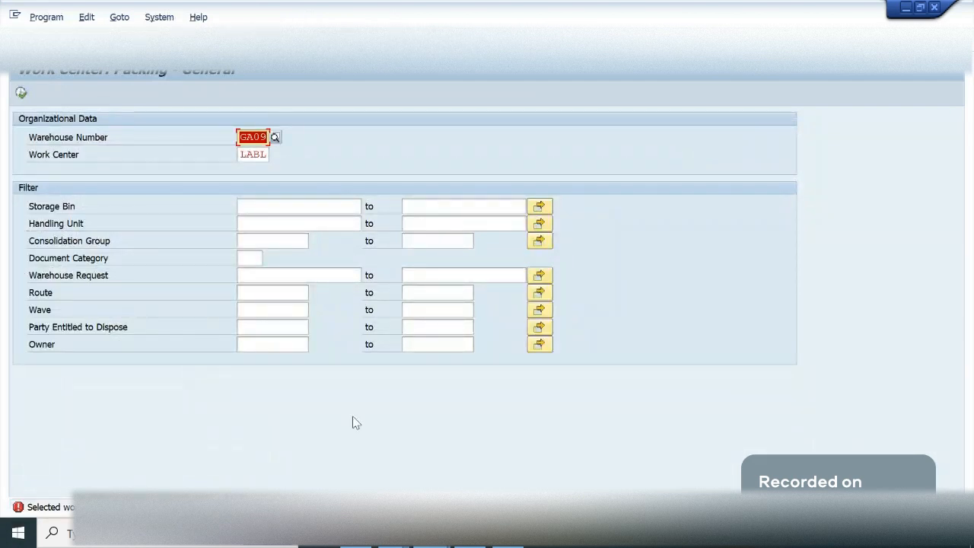
click(265, 155)
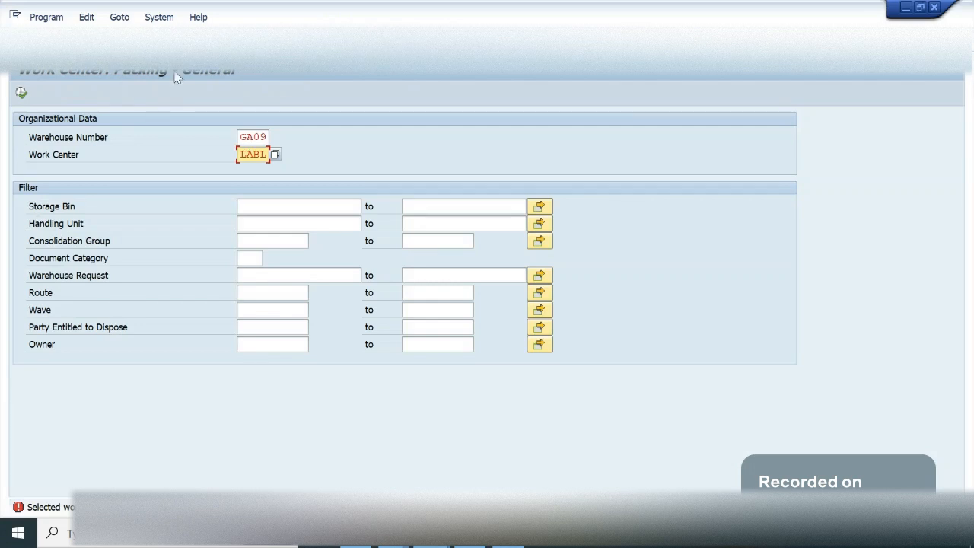
key(alt+Tab)
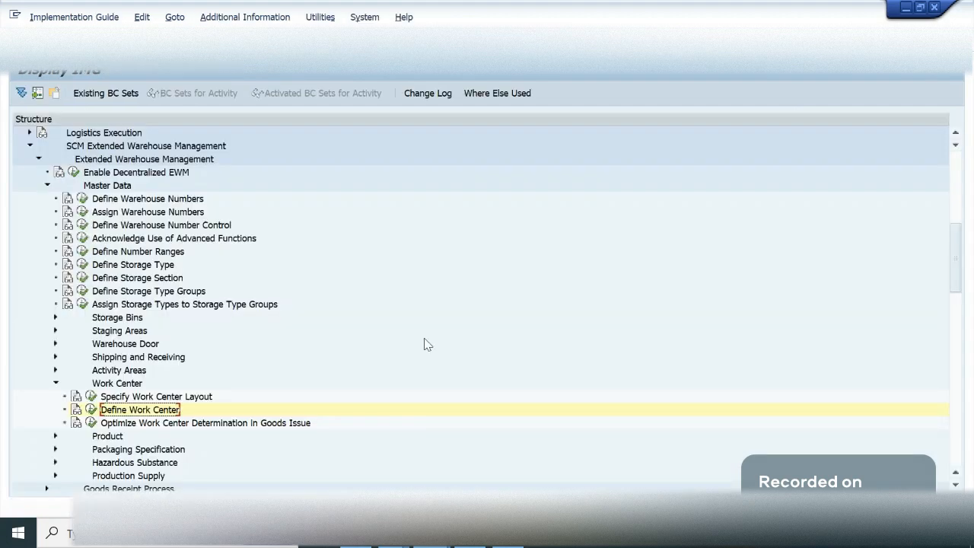
- Open Define Work Center and position the table on the entries of warehouse GA09
click(89, 413)
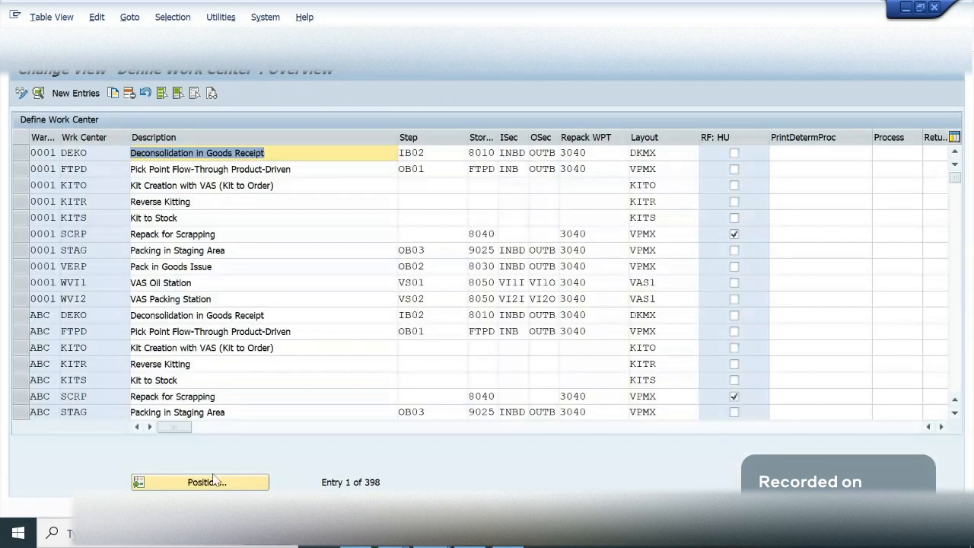
click(215, 479)
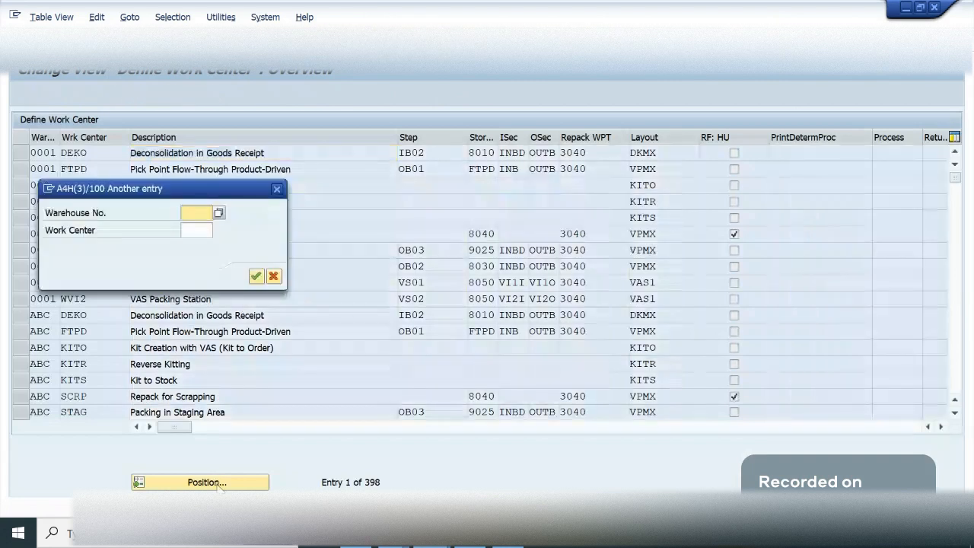
text(ga09)
key(Tab)
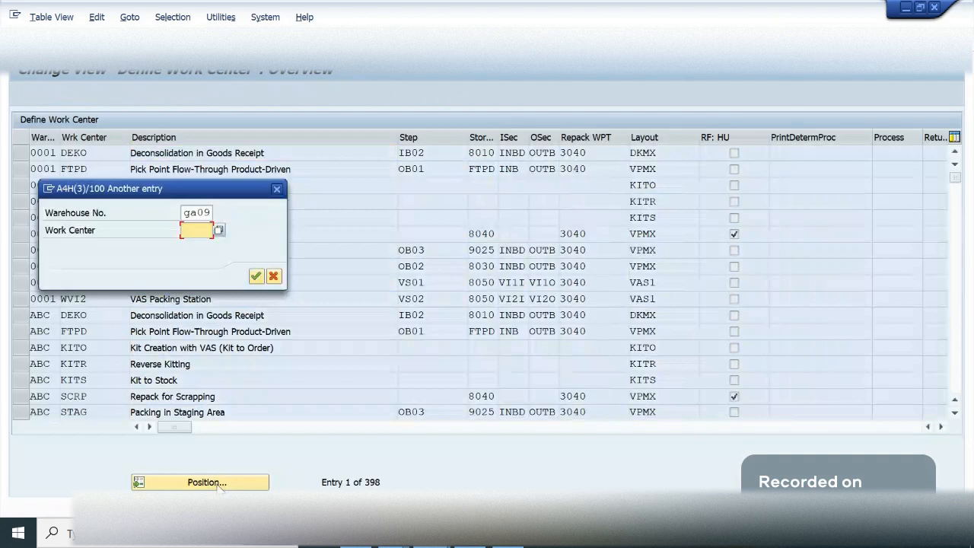
key(Return)
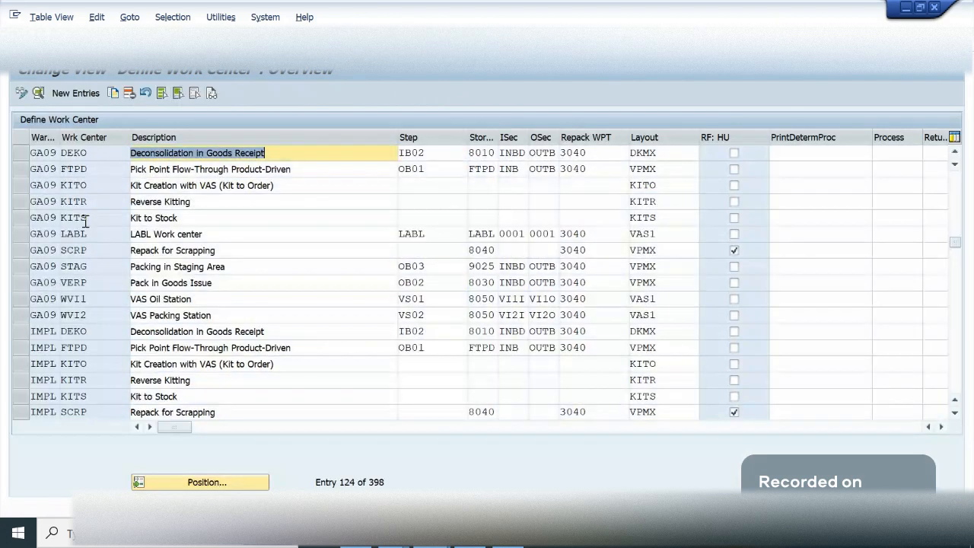
- Set the layout of GA09's work center LABL to VPMX, save it under the proposed customizing request and leave the table
click(21, 236)
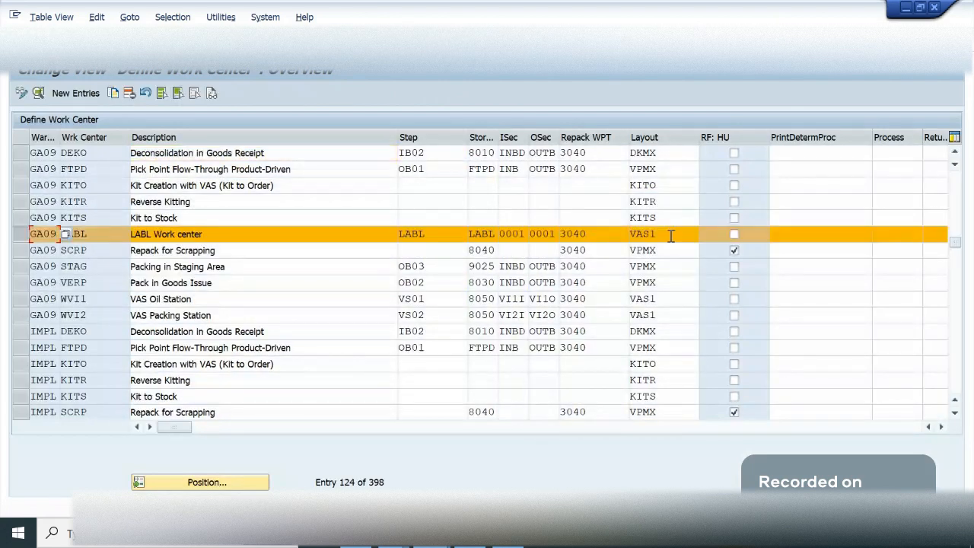
click(671, 236)
text(VP)
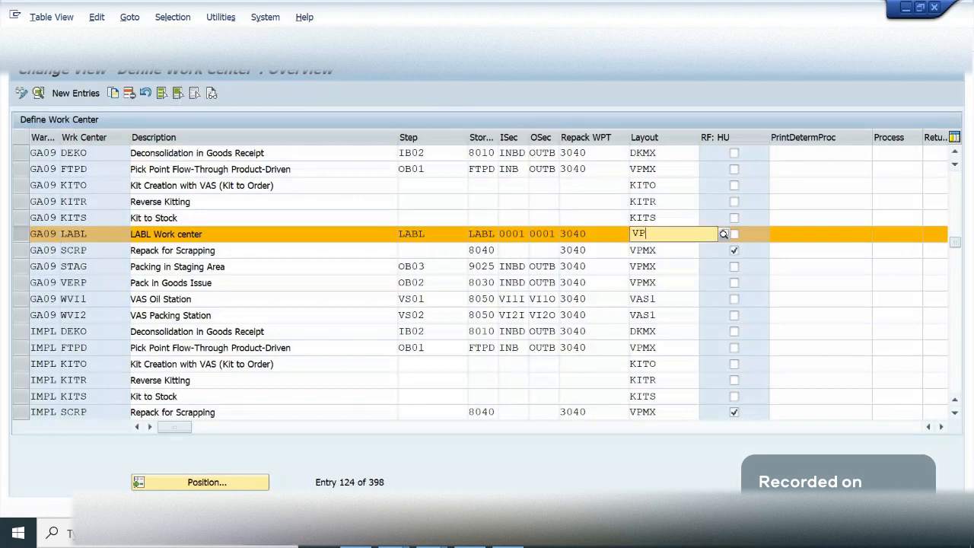
text(M)
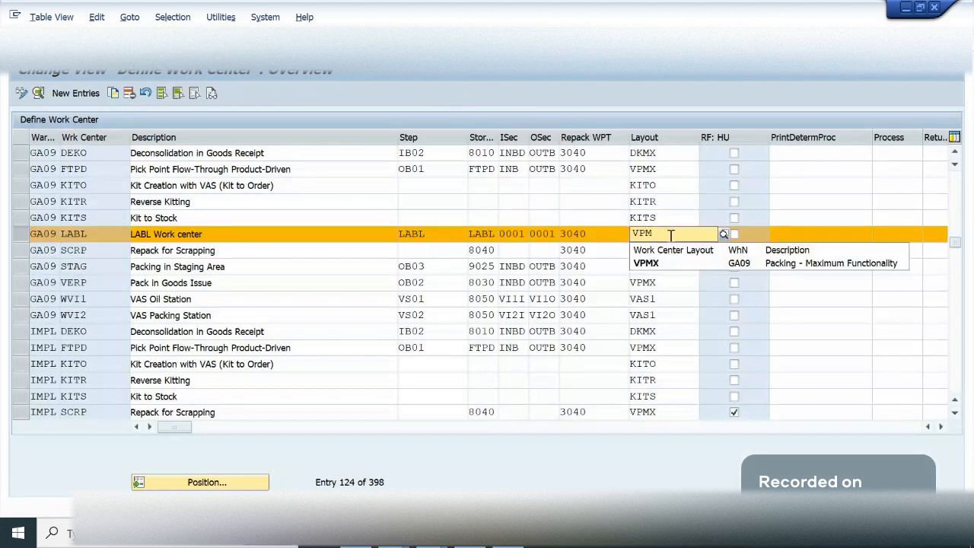
text(X)
click(329, 239)
key(ctrl+a)
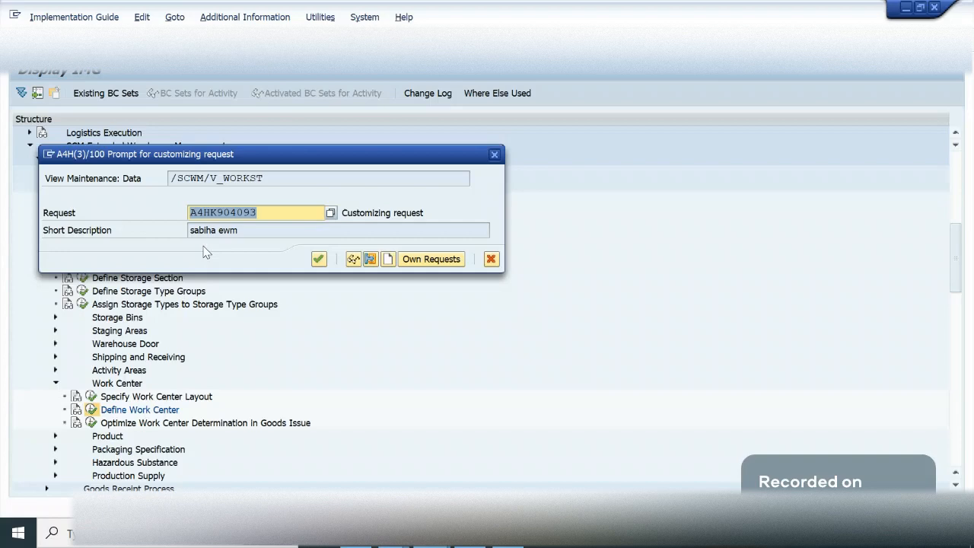
click(319, 259)
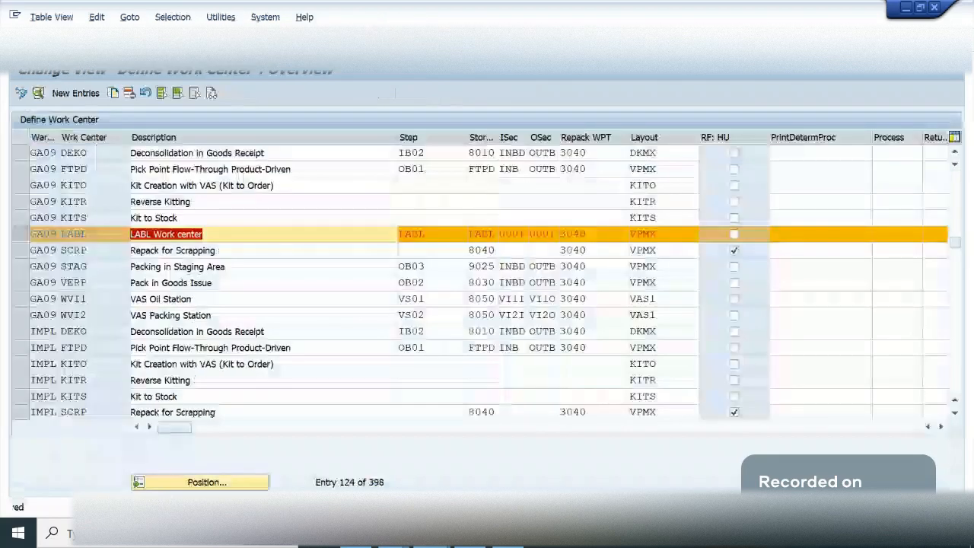
key(F3)
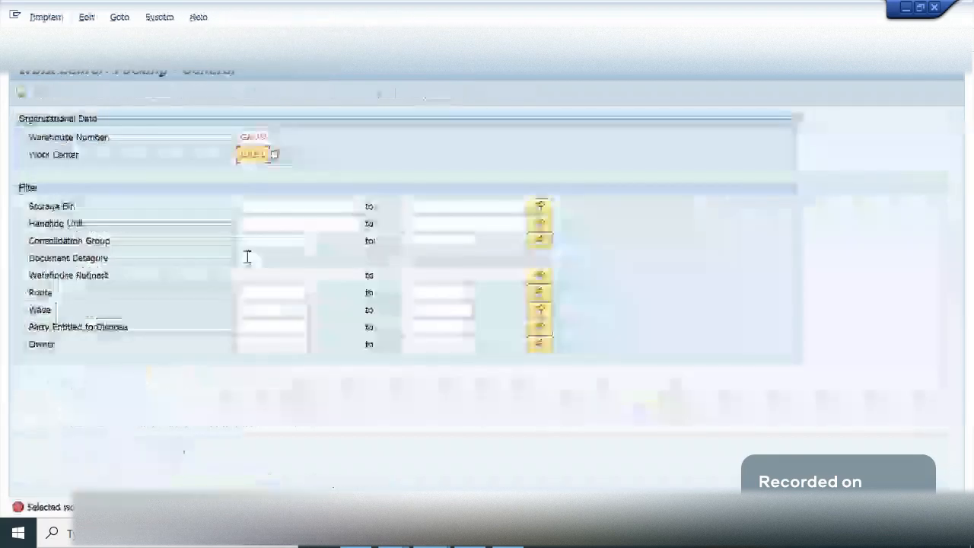
click(20, 93)
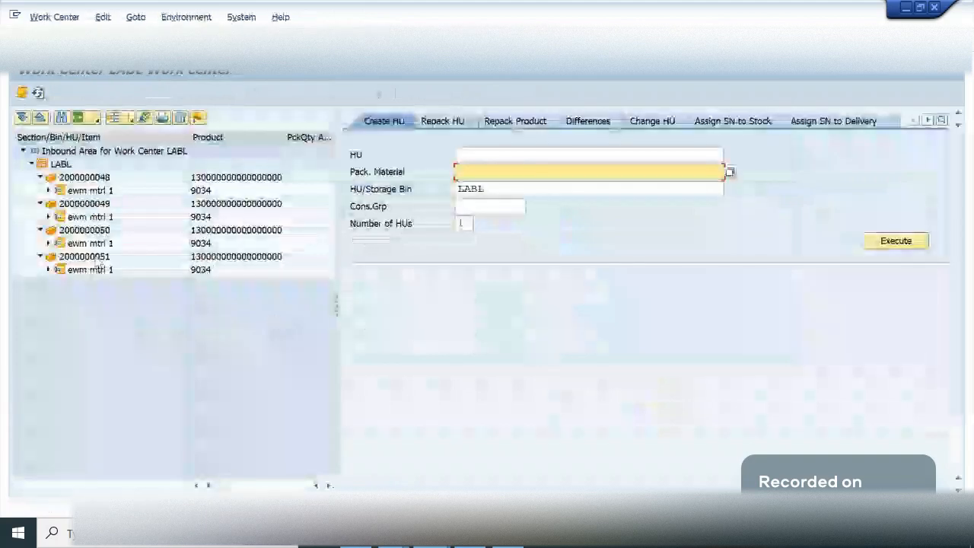
click(97, 258)
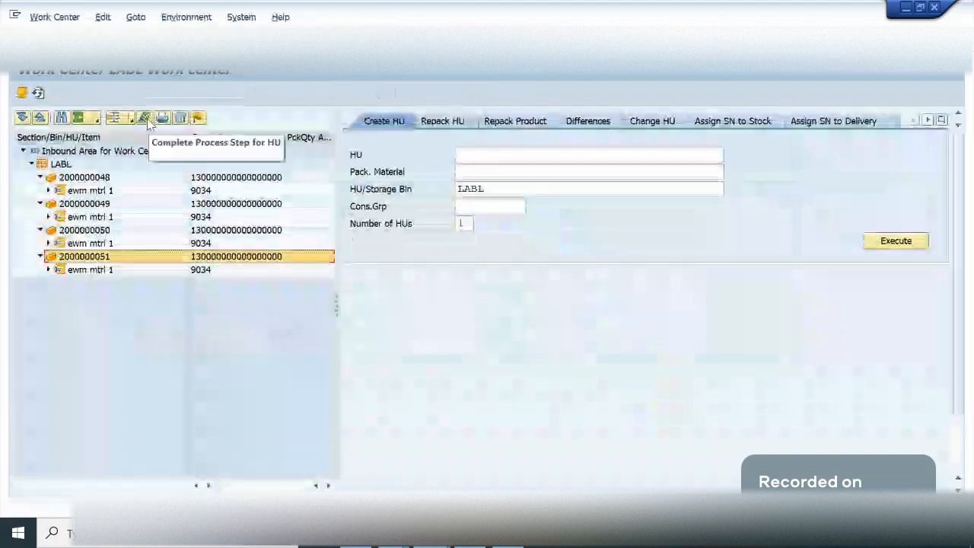
click(145, 118)
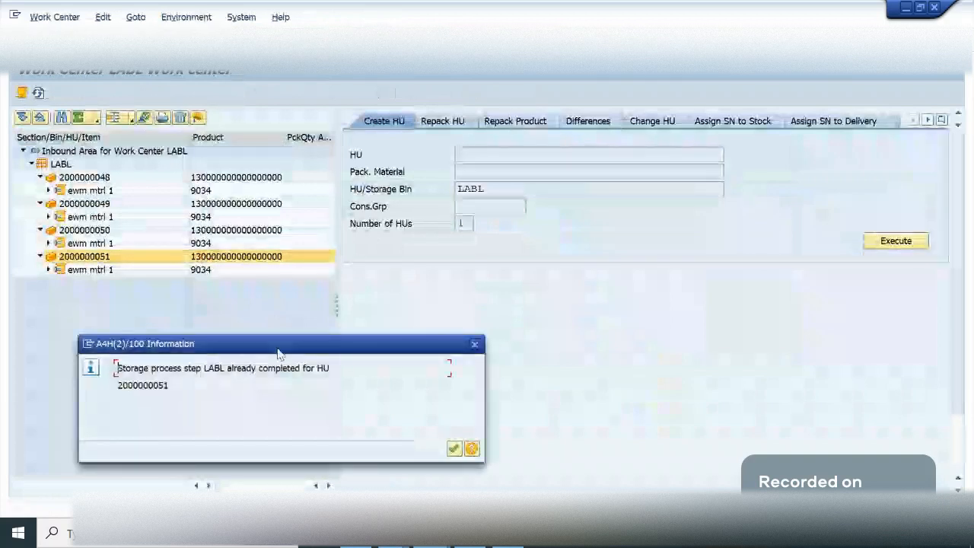
drag(278, 354, 343, 303)
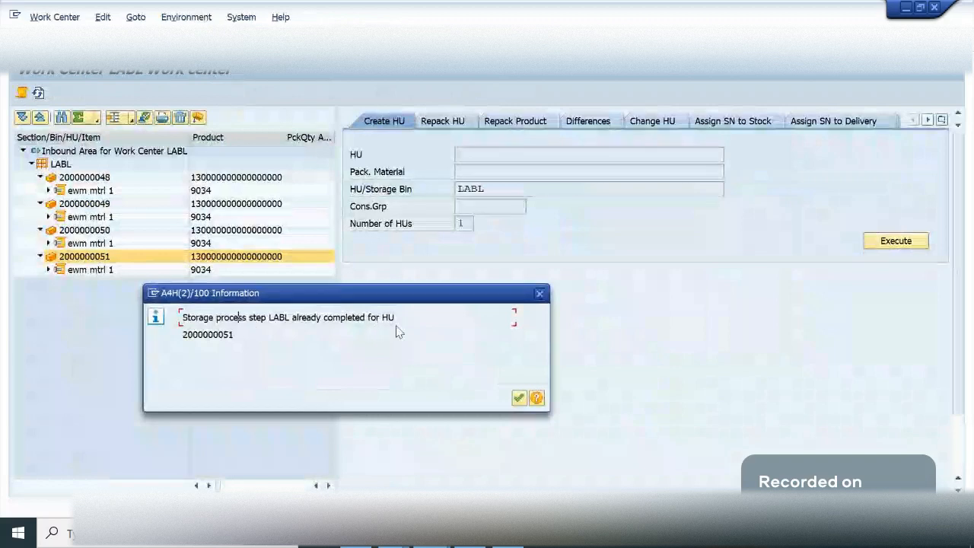
click(540, 294)
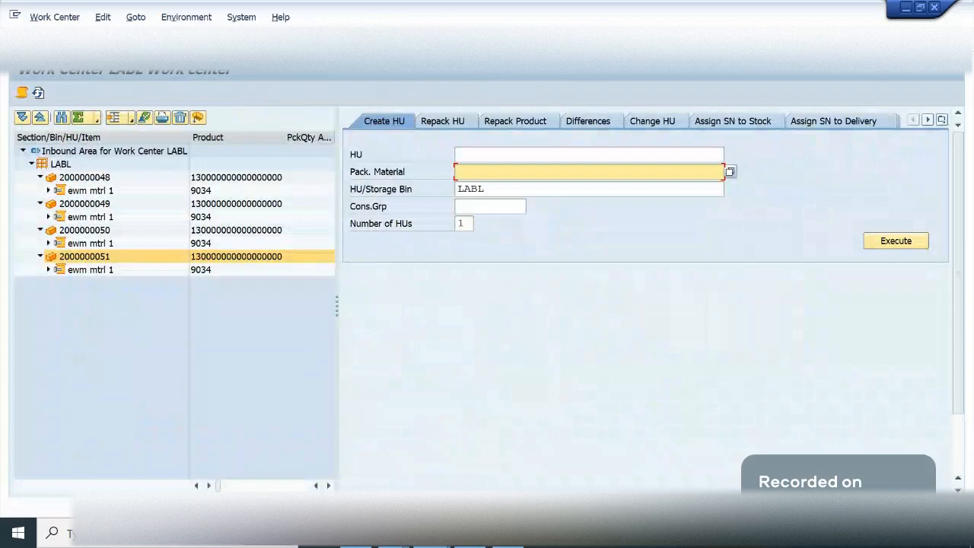
key(F3)
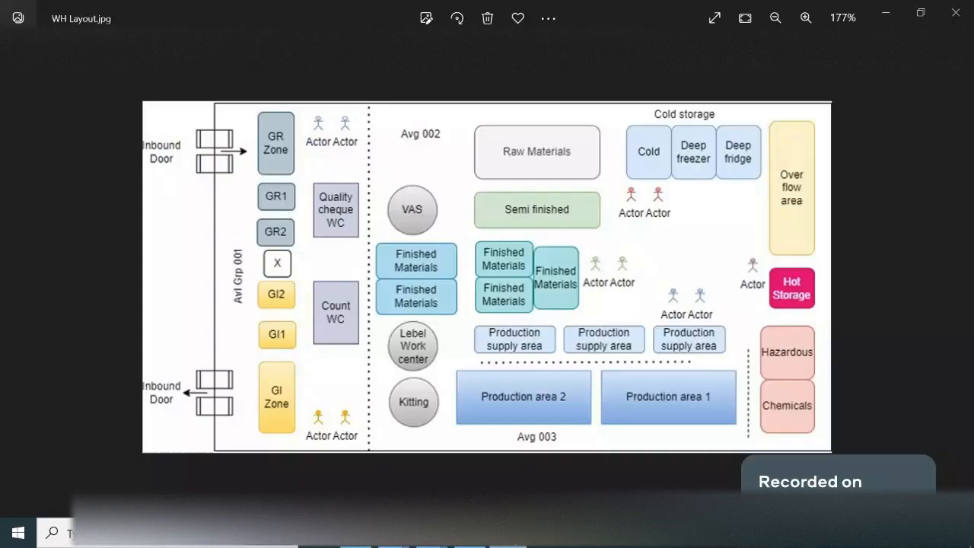
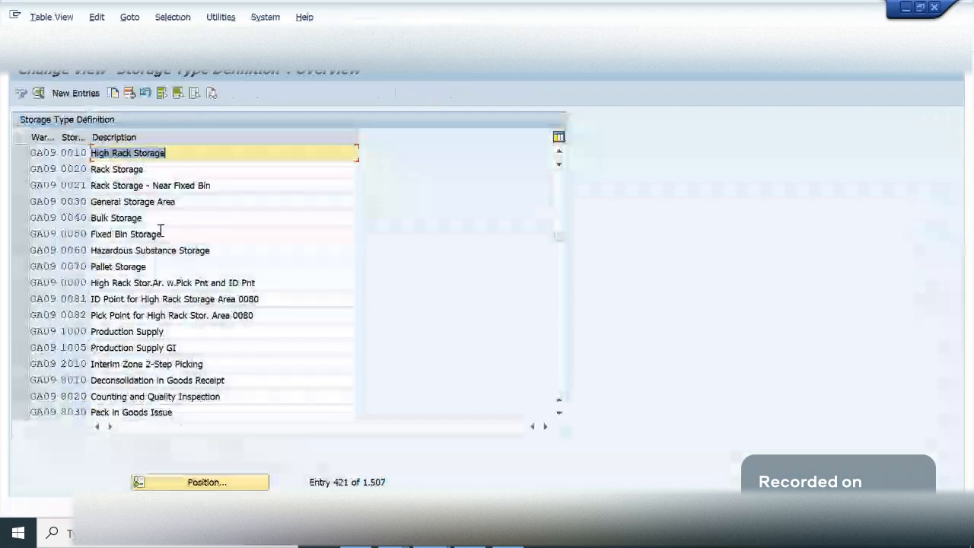
- Copy warehouse GA09's storage type 0080, the high rack area with pick point and ID point, as storage type IDPT
click(162, 234)
click(131, 283)
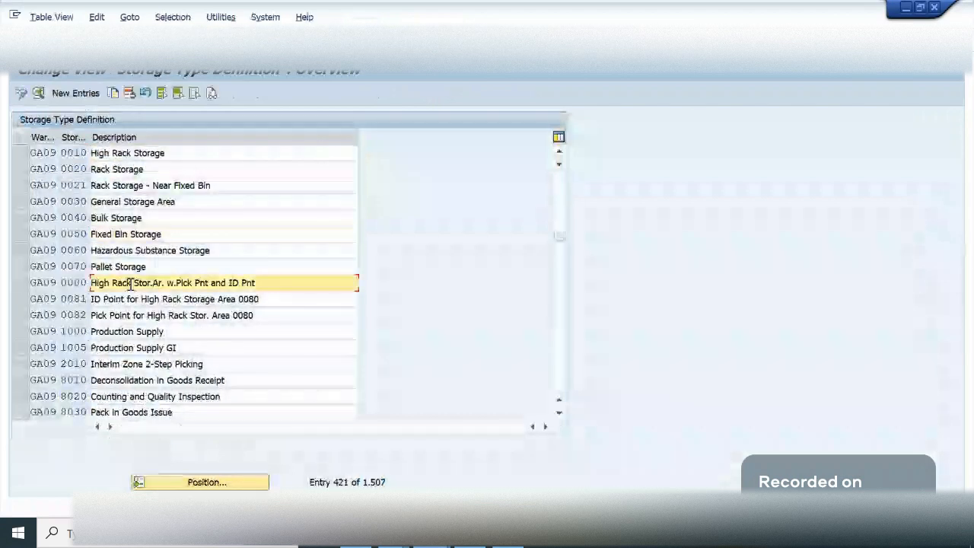
click(100, 301)
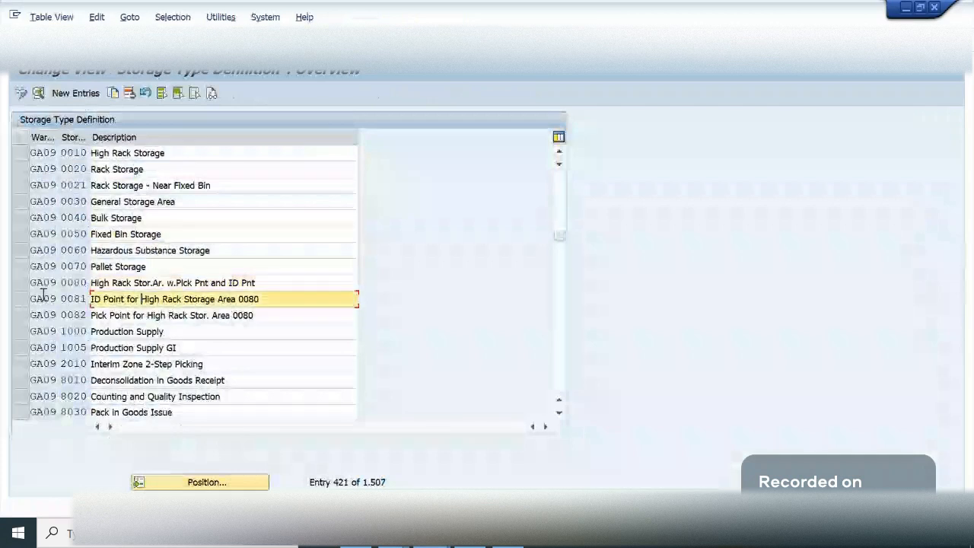
click(22, 299)
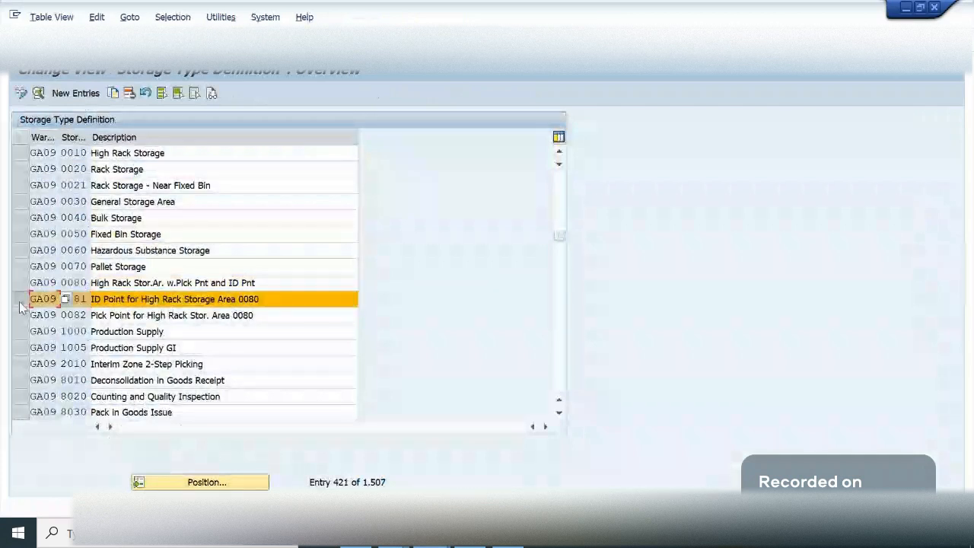
click(23, 300)
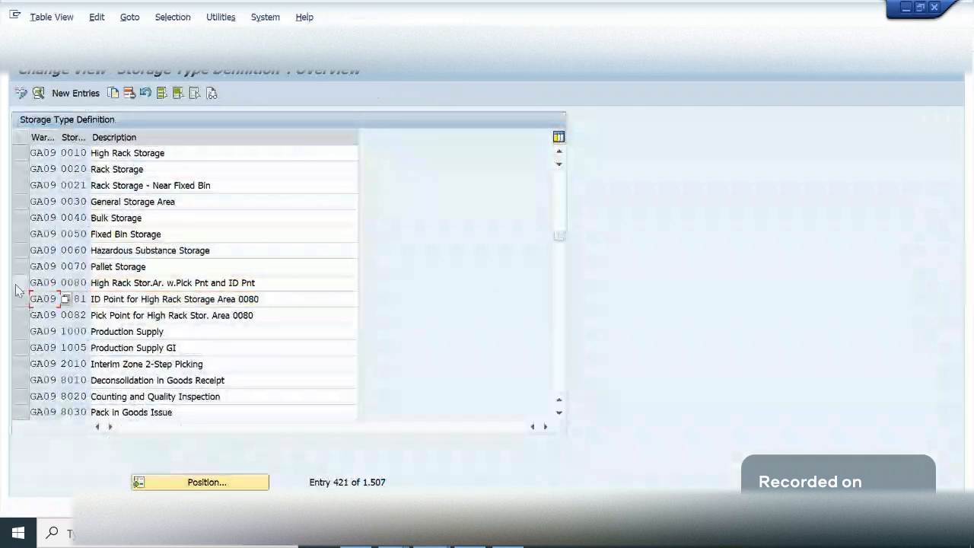
click(19, 283)
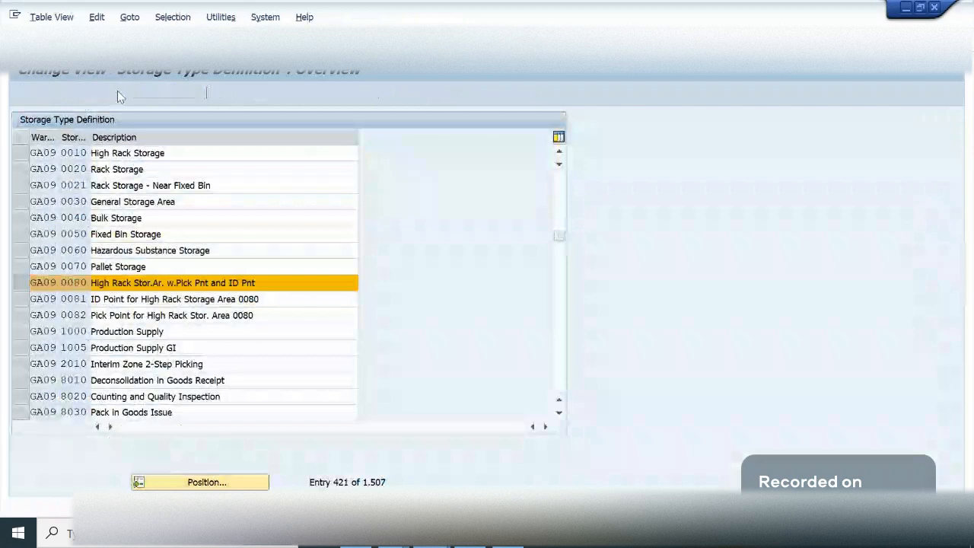
click(116, 92)
key(Tab)
text(IDPT)
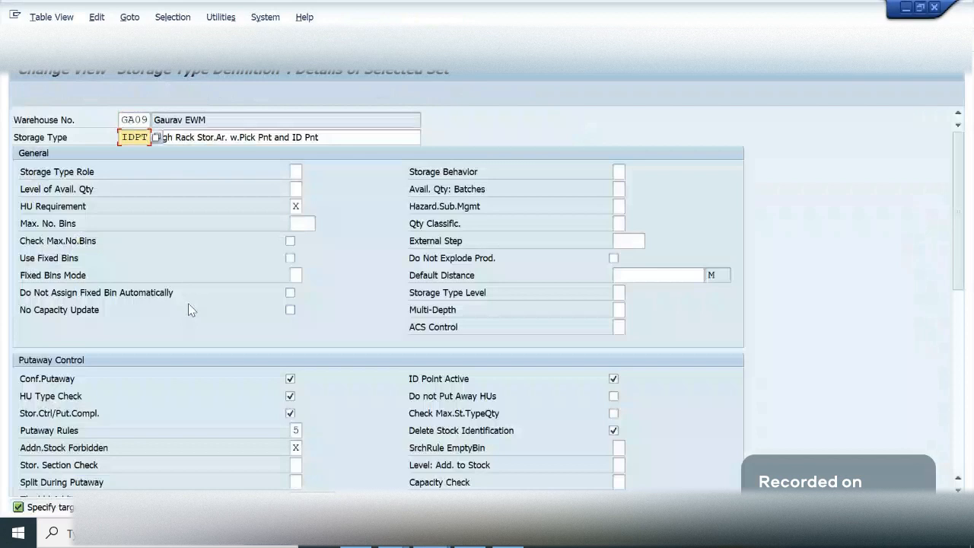
- Replace the description of the copied storage type IDPT with ID Point and confirm the copy
key(Tab)
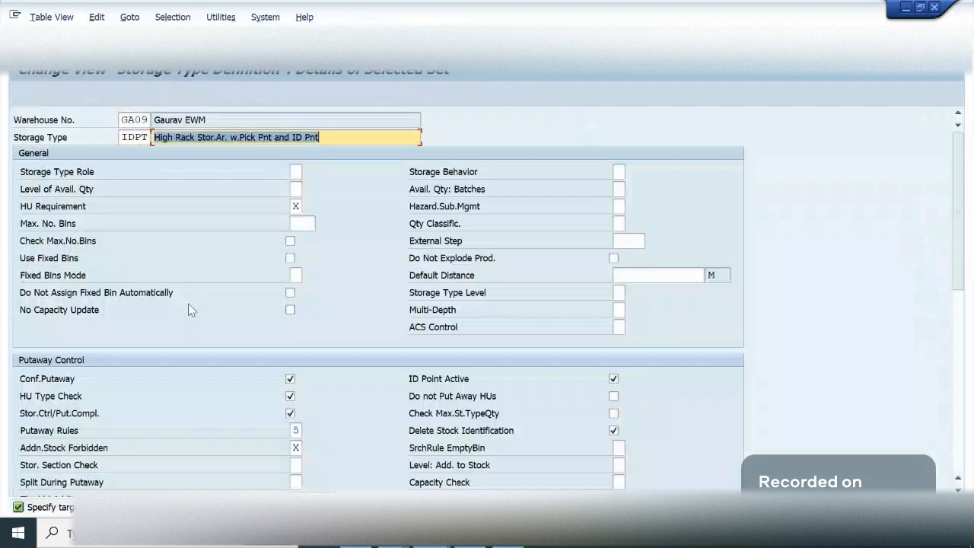
key(Left)
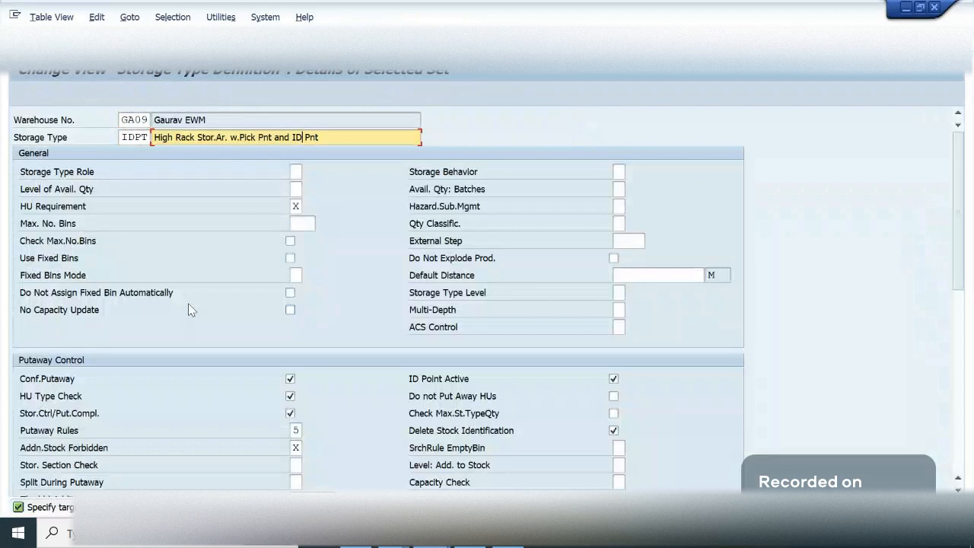
key(Delete)
key(Delete)
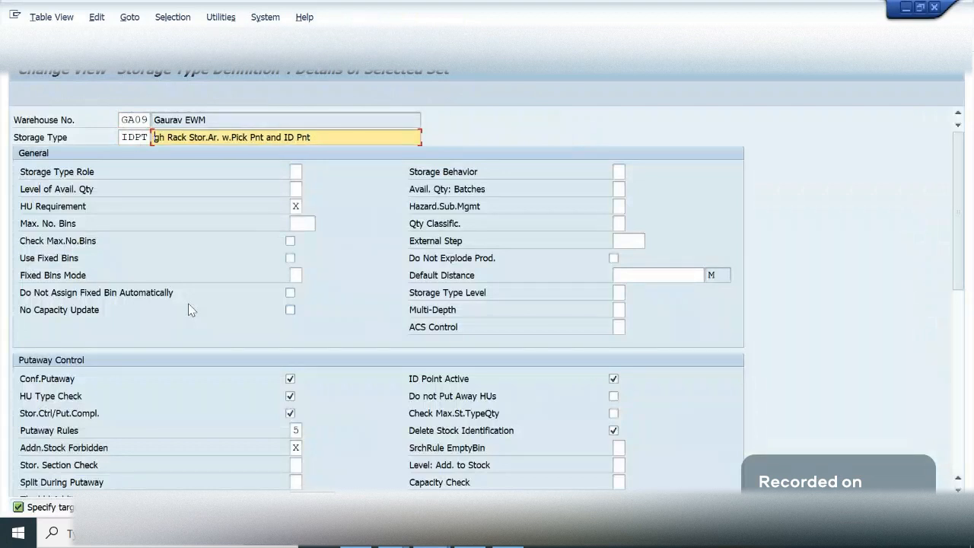
key(Delete)
key(Delete)
key(Delete)
key(Delete)
key(Delete)
key(Delete)
key(Delete)
key(Delete)
key(Delete)
key(Delete)
key(Delete)
key(Delete)
key(Delete)
key(Delete)
key(Delete)
key(Delete)
key(Delete)
key(Delete)
key(Delete)
key(Delete)
key(Delete)
key(Delete)
key(Delete)
key(Delete)
key(Delete)
key(Delete)
key(Delete)
key(Delete)
key(Delete)
key(Delete)
key(Delete)
key(Delete)
key(Delete)
key(Delete)
key(Delete)
key(Delete)
text(ID Point)
key(Return)
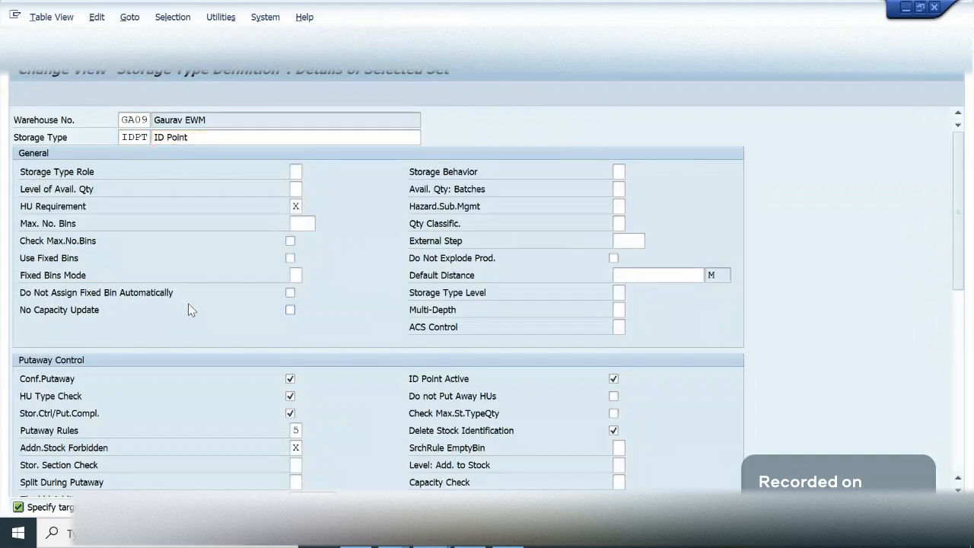
key(F3)
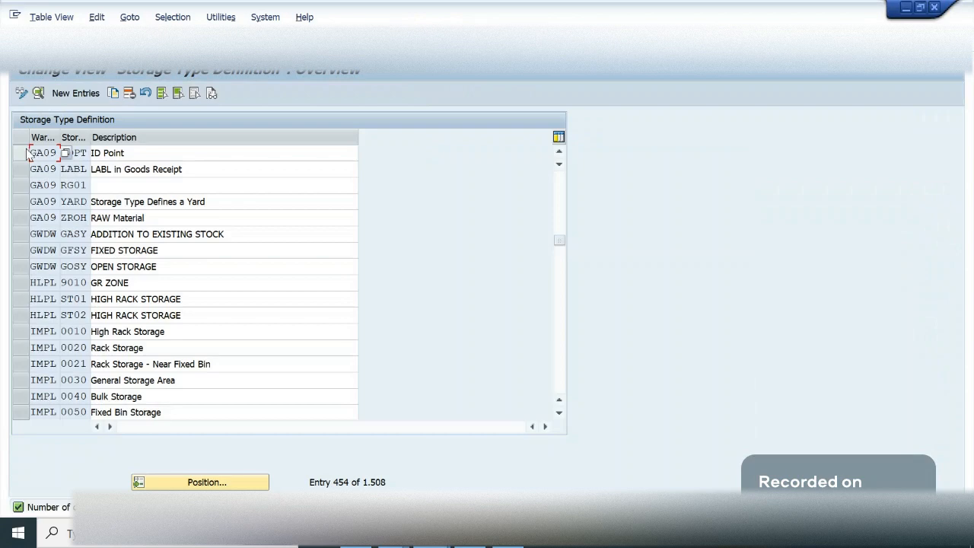
- Open the details of storage type IDPT and review its putaway, stock removal and goods movement settings
click(27, 153)
click(38, 93)
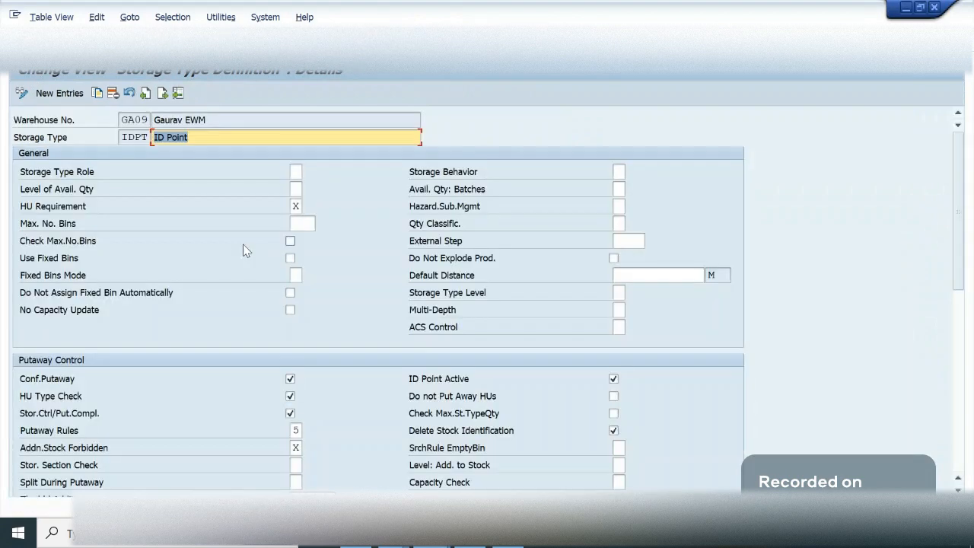
drag(955, 223, 972, 428)
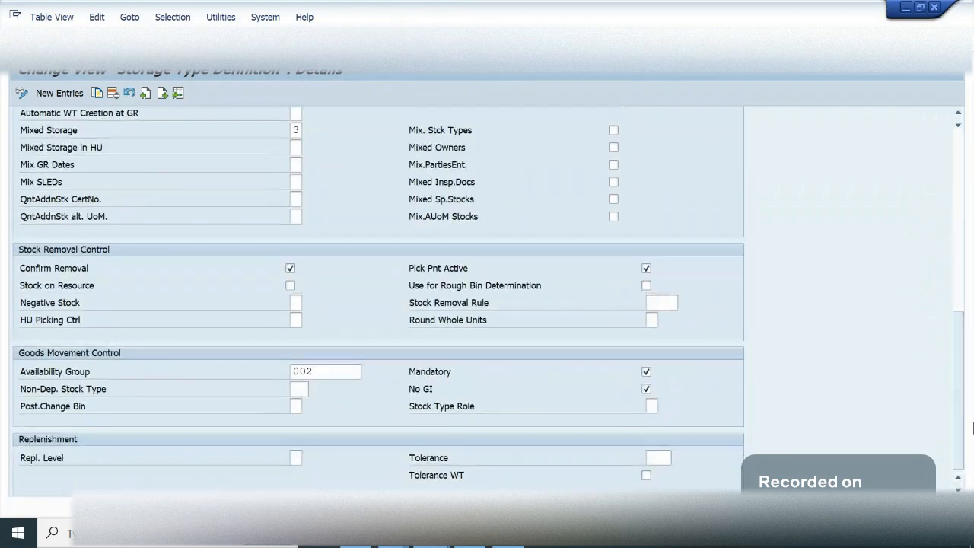
drag(959, 390, 955, 185)
click(214, 137)
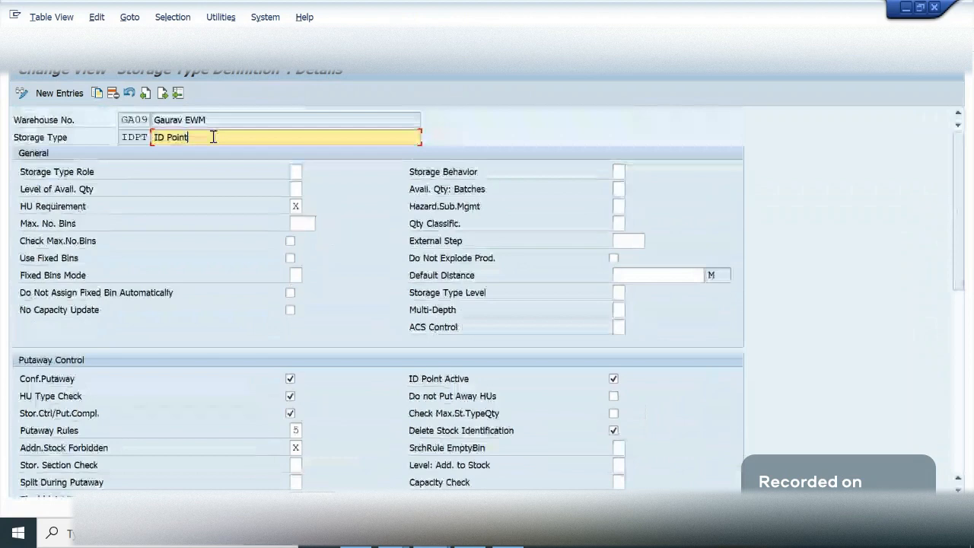
- Save storage type IDPT under the proposed customizing request and return to the implementation guide
double_click(213, 137)
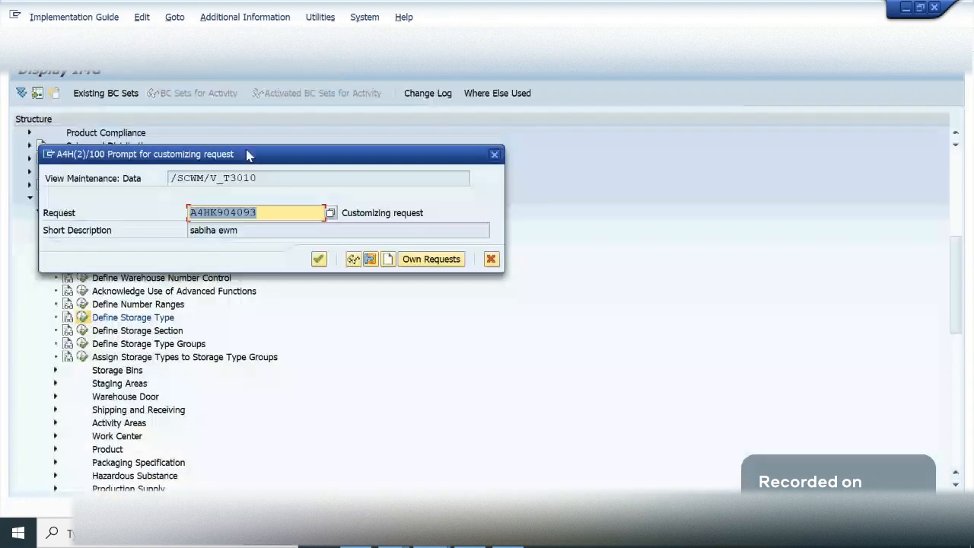
click(318, 260)
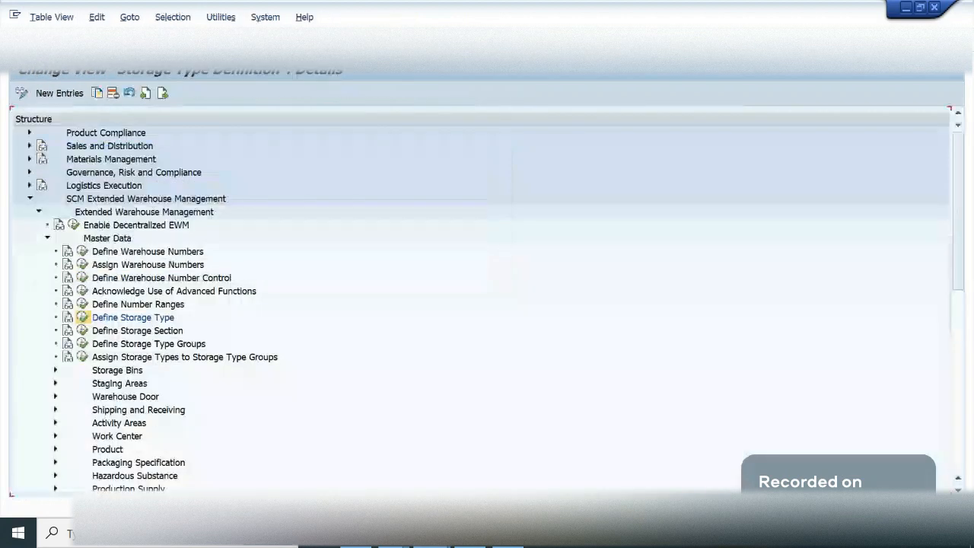
key(F3)
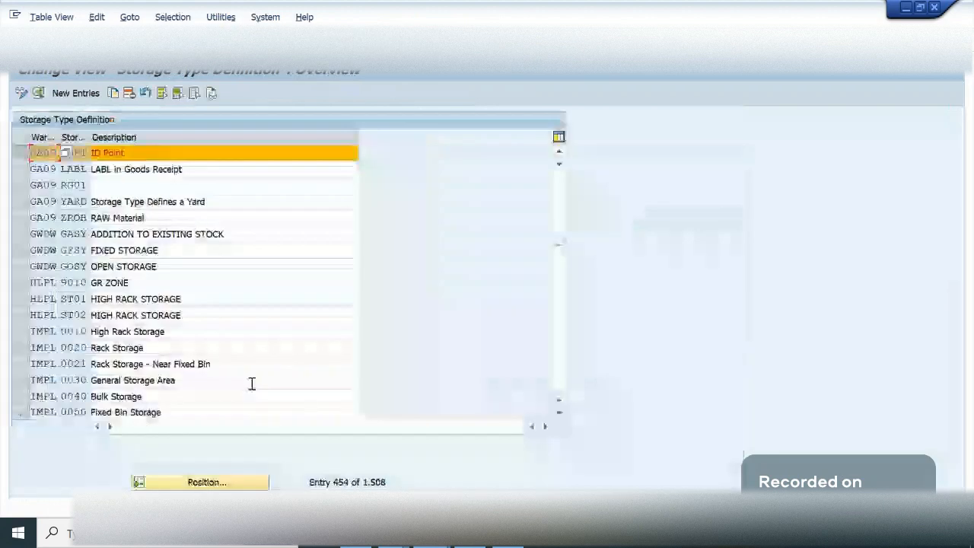
key(F3)
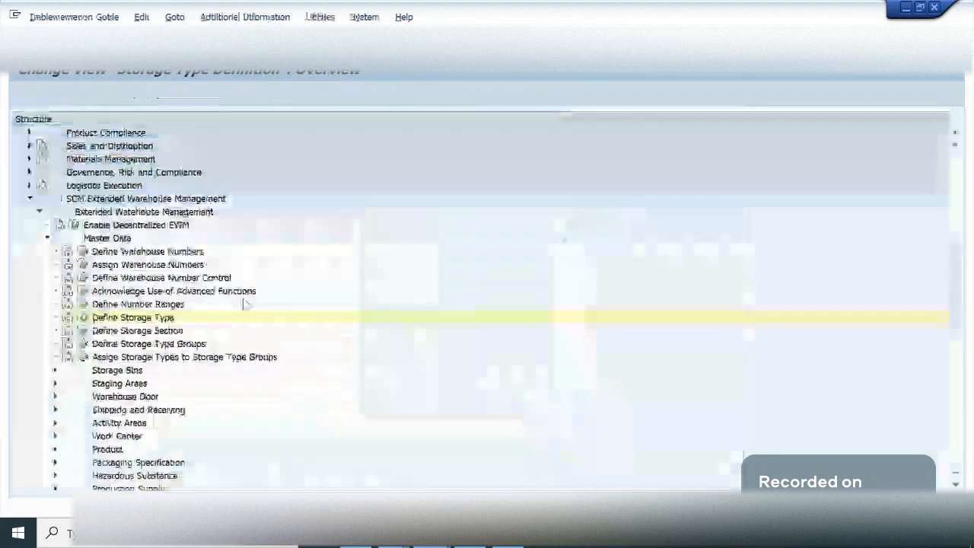
- In the other implementation guide session, open Define Layout-Oriented Storage Process Control for warehouse tasks in the Cross-Process Settings
click(432, 533)
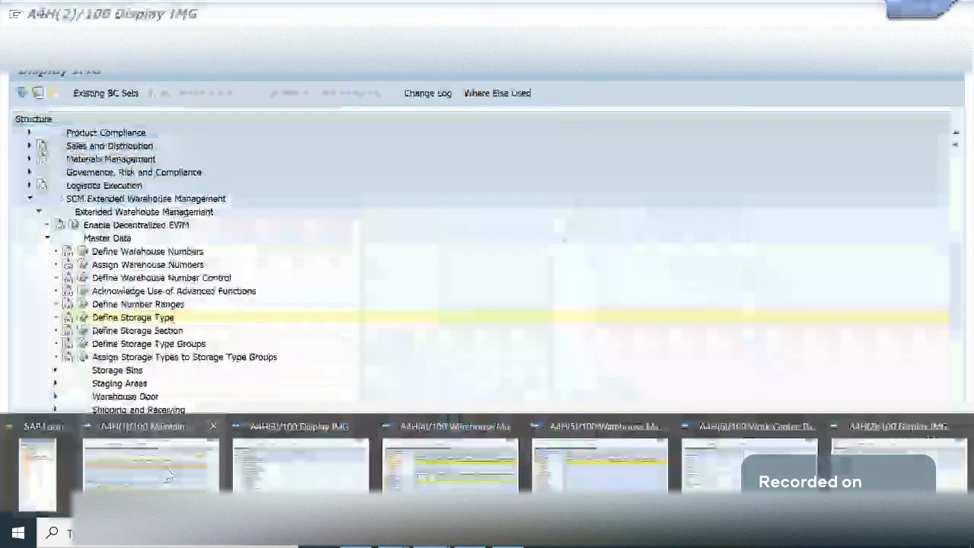
click(289, 476)
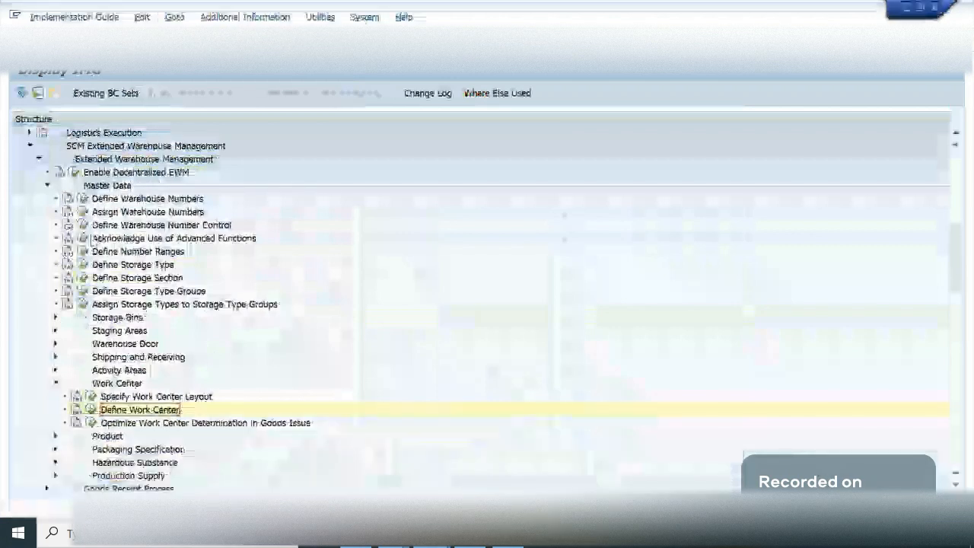
click(113, 191)
double_click(112, 191)
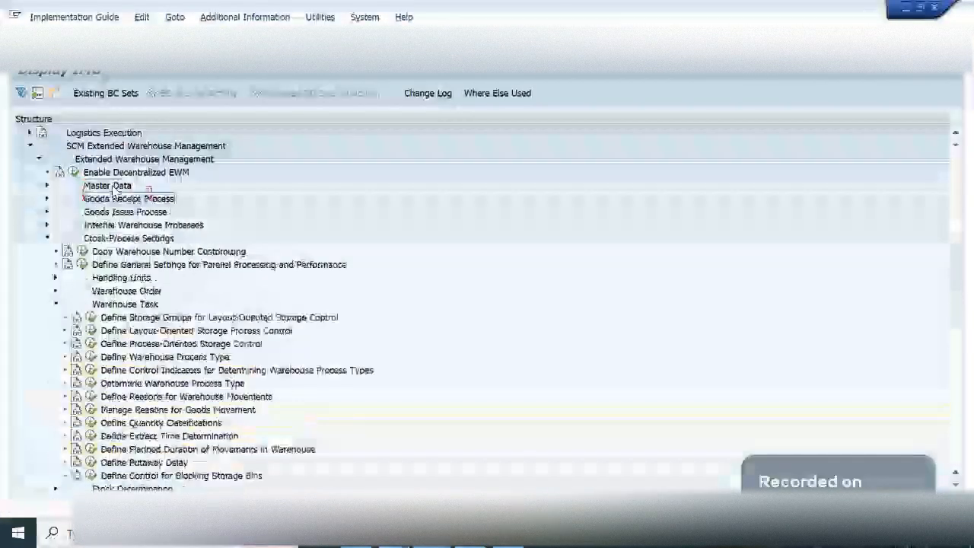
click(114, 292)
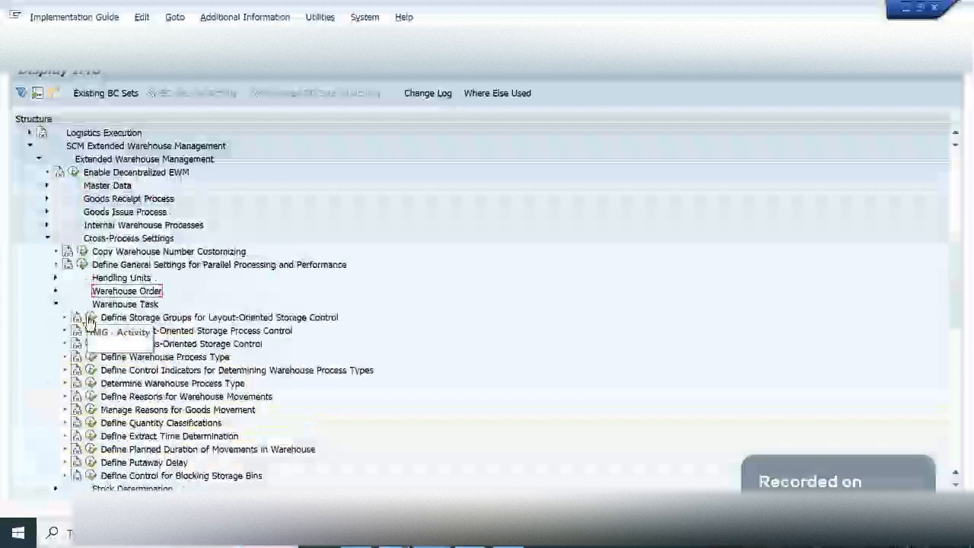
click(91, 330)
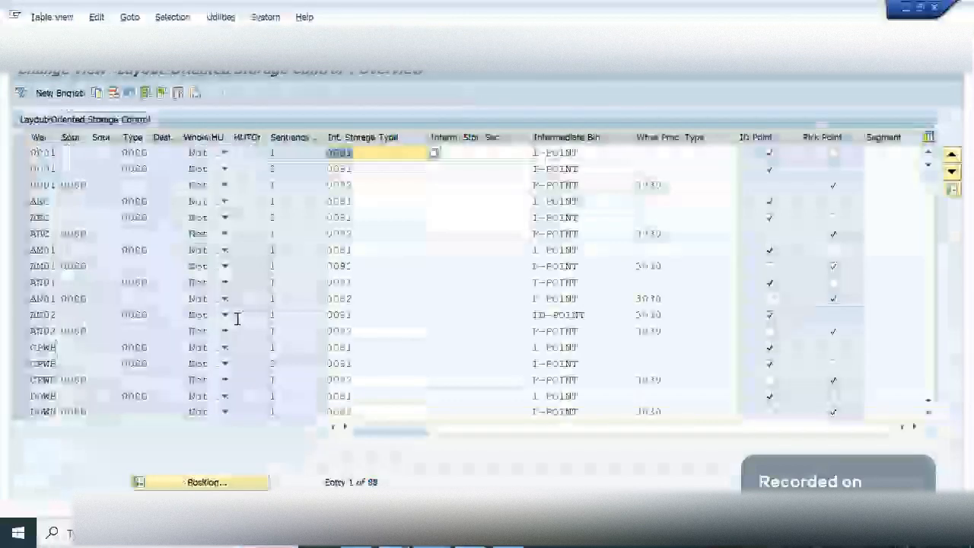
- Position the layout-oriented storage control table on the entries of warehouse GA09
click(207, 483)
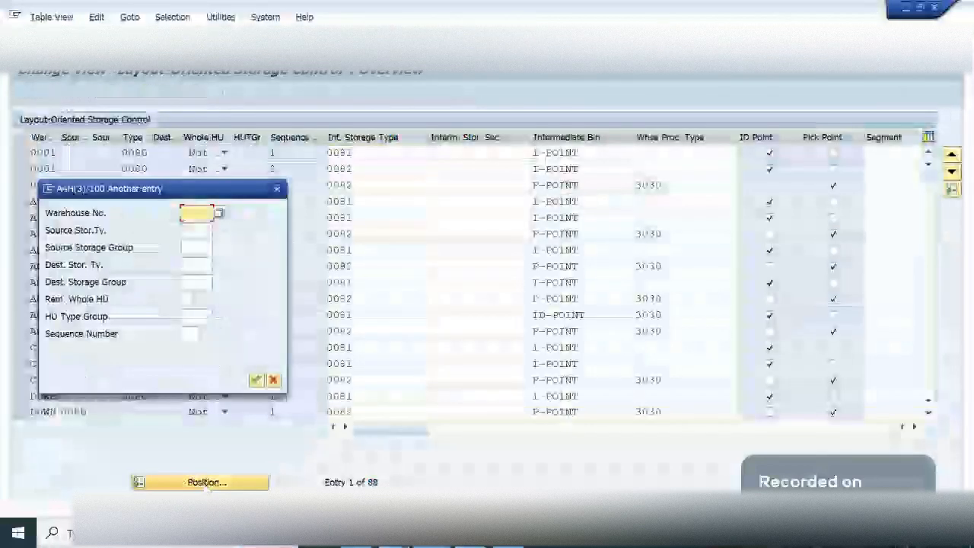
text(ga0)
key(Return)
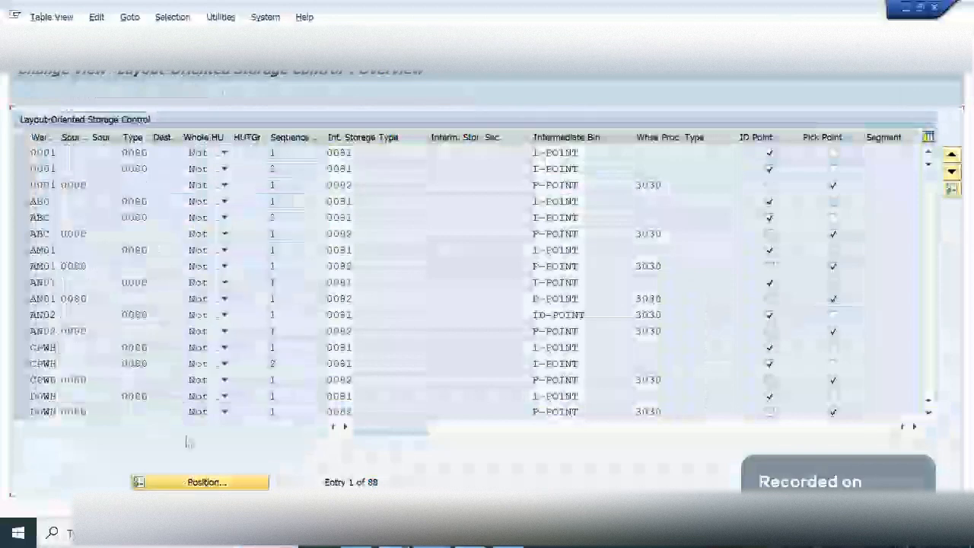
click(71, 155)
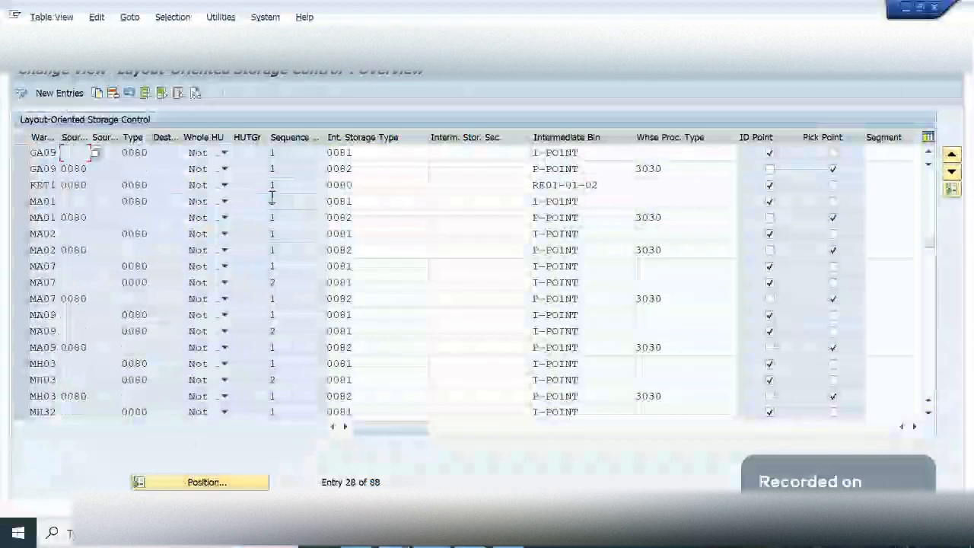
click(20, 153)
click(22, 154)
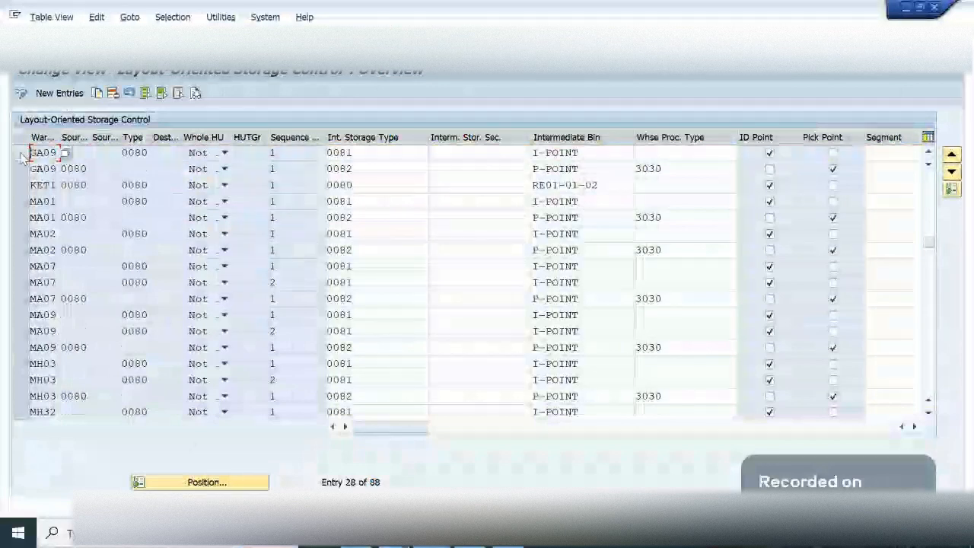
- Switch to the warehouse monitor and examine the process steps and other details of the inbound delivery's warehouse tasks for product 9034
mouse_move(443, 543)
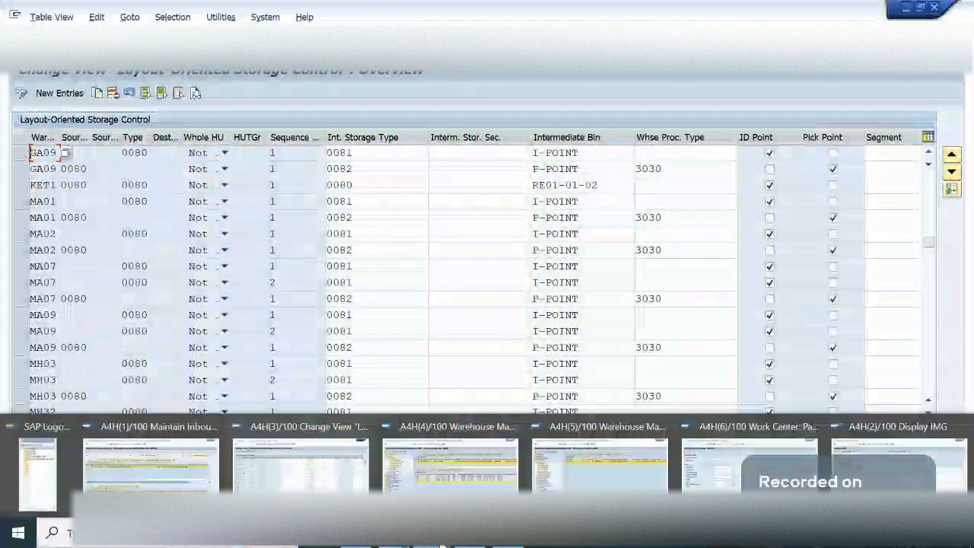
click(450, 465)
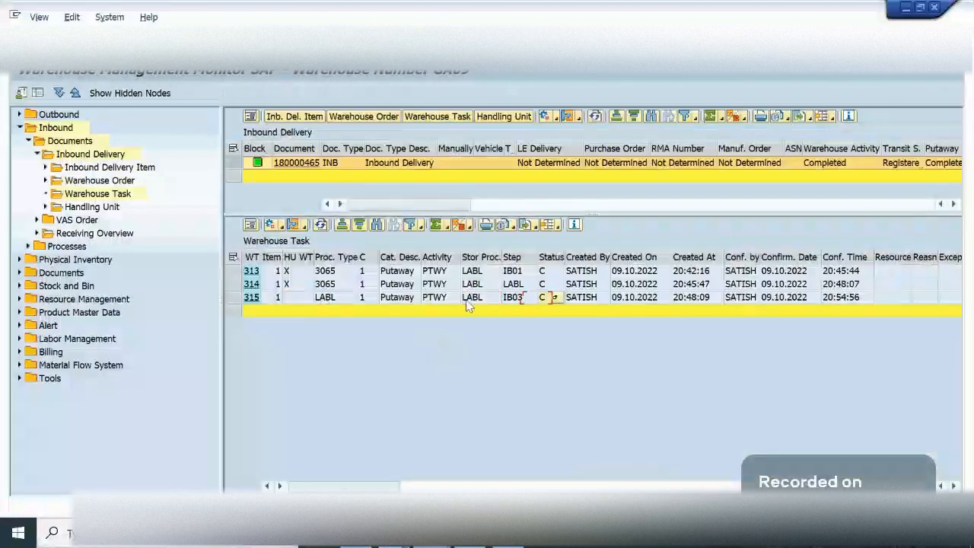
key(Right)
key(Right)
key(Right)
key(Right)
key(Right)
key(Right)
key(Right)
key(Right)
key(Right)
key(Right)
key(Right)
key(Right)
key(Right)
key(Right)
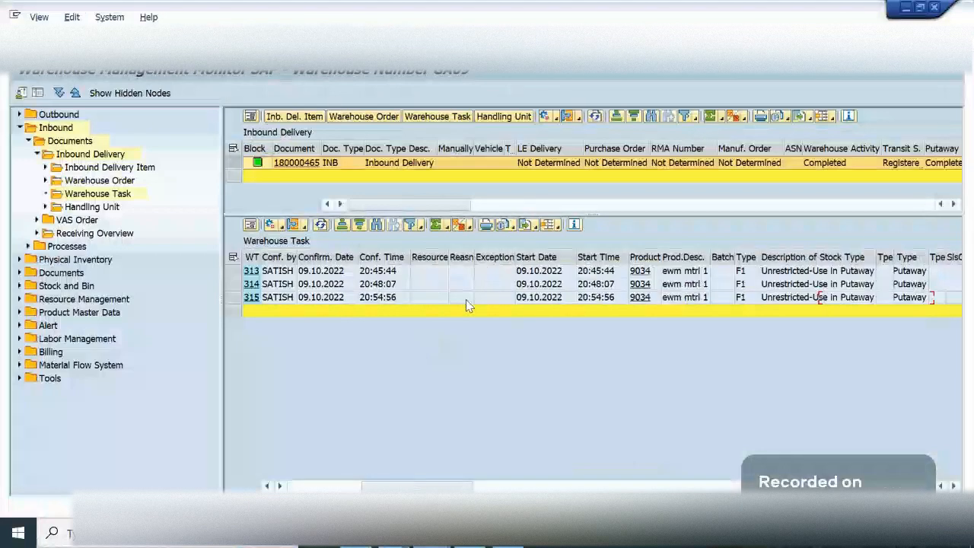
key(Right)
key(Home)
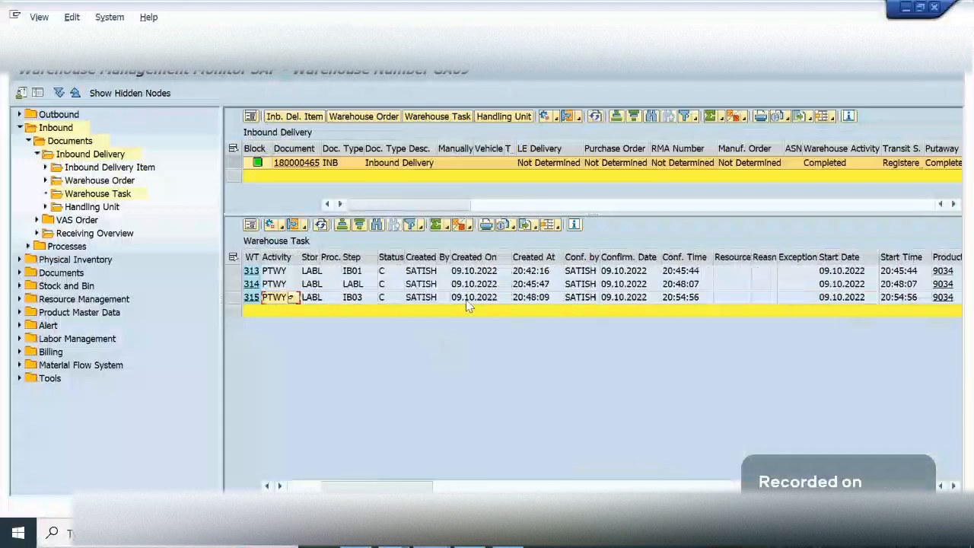
key(Left)
key(Left)
key(Left)
key(Left)
key(Left)
key(Left)
key(Left)
key(Right)
key(Right)
key(Right)
key(Right)
key(Right)
key(Right)
key(Right)
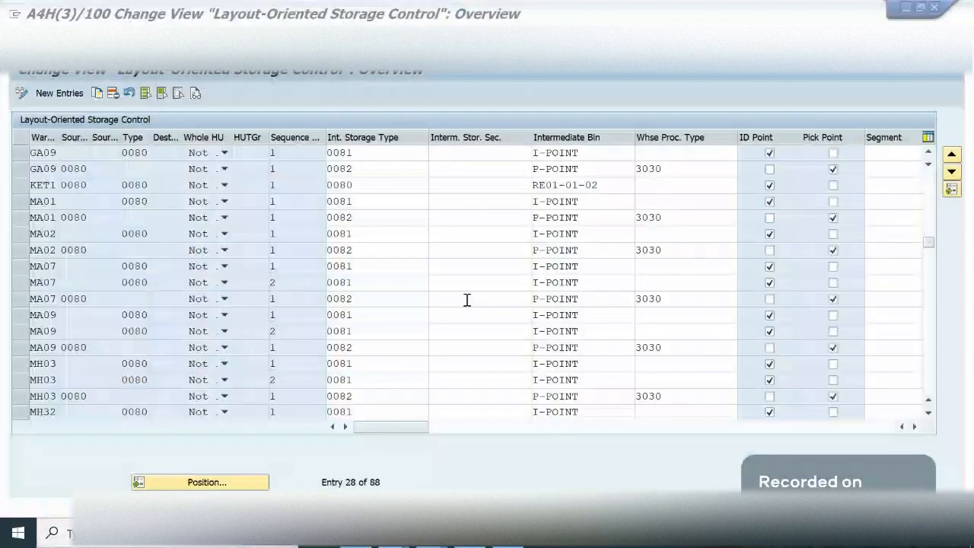
- Copy the GA09 storage control entry for destination 0080 and set source storage type LABL and destination storage type 0020
click(45, 153)
click(79, 153)
click(24, 153)
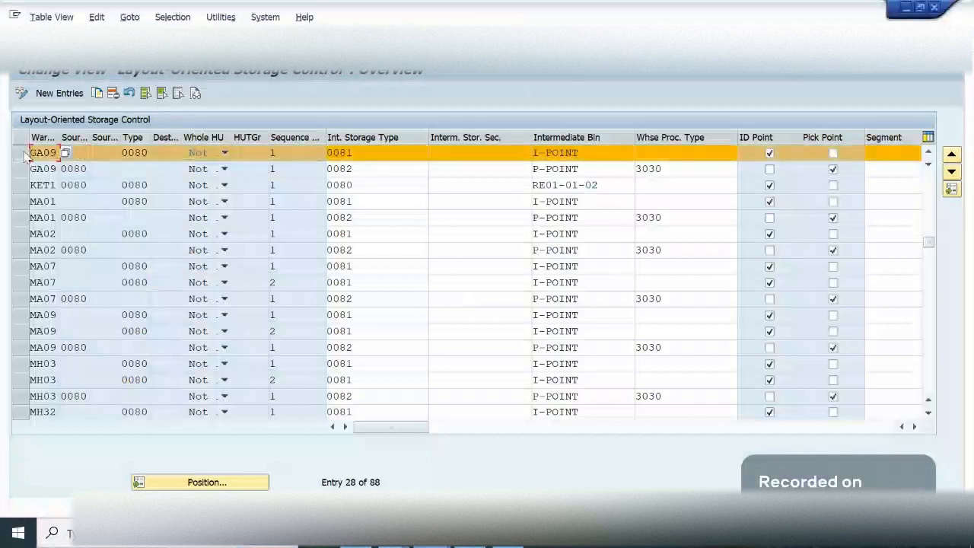
click(97, 93)
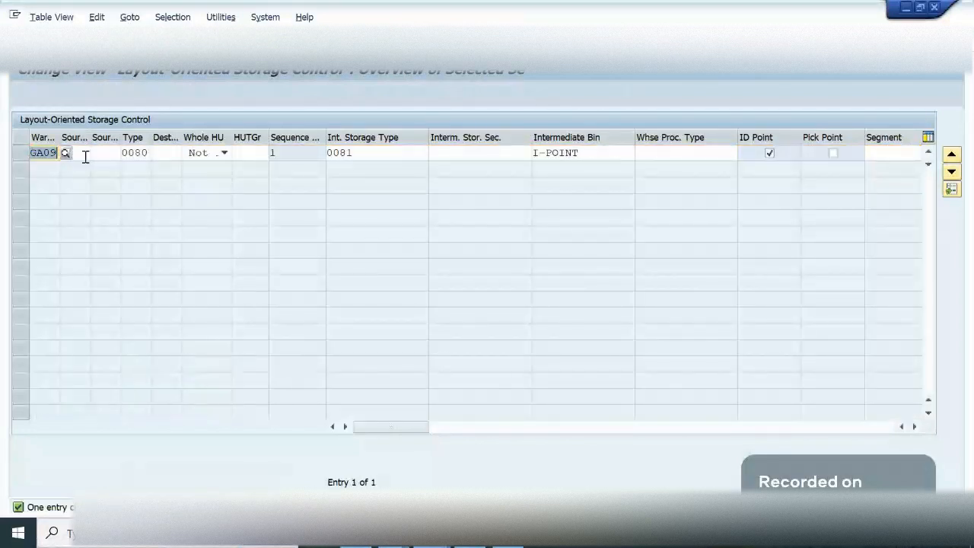
click(86, 156)
text(lab)
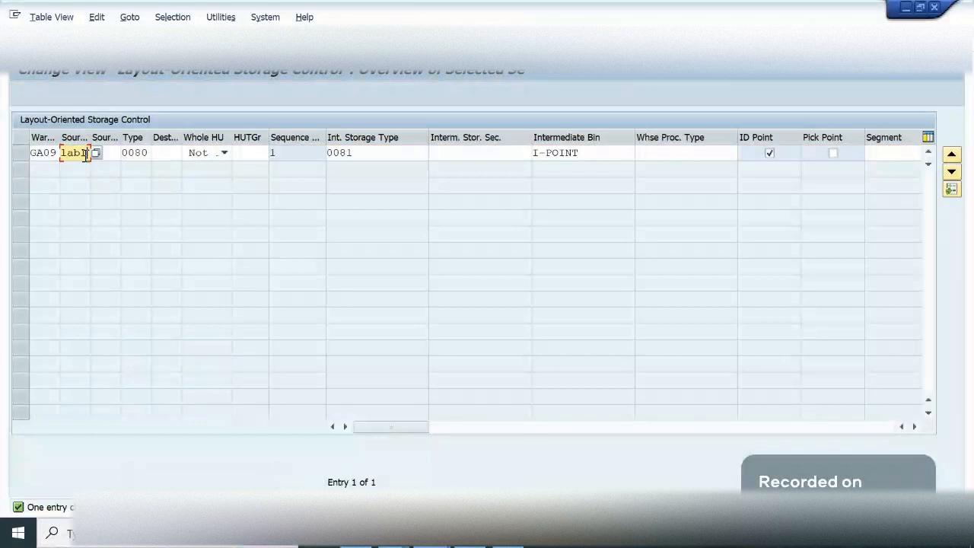
key(Tab)
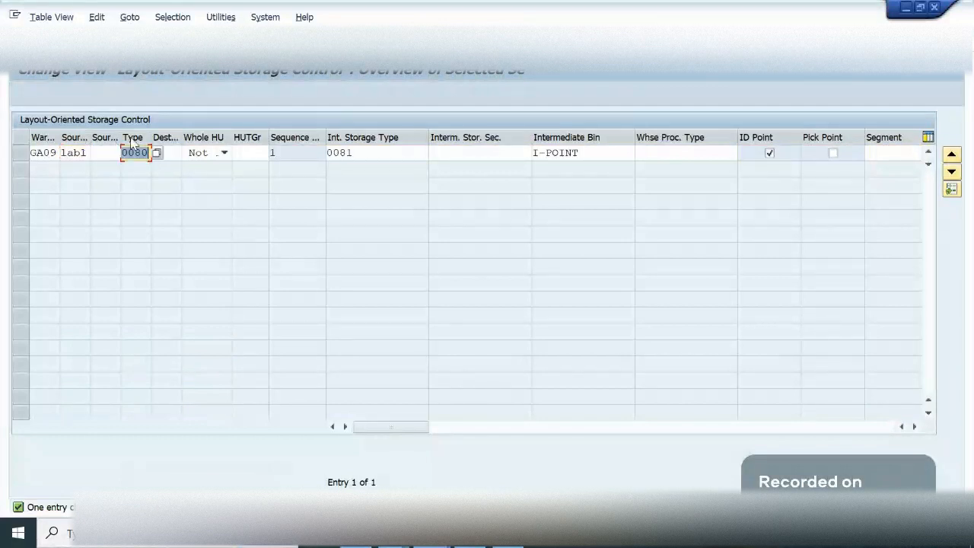
text(0020)
key(Tab)
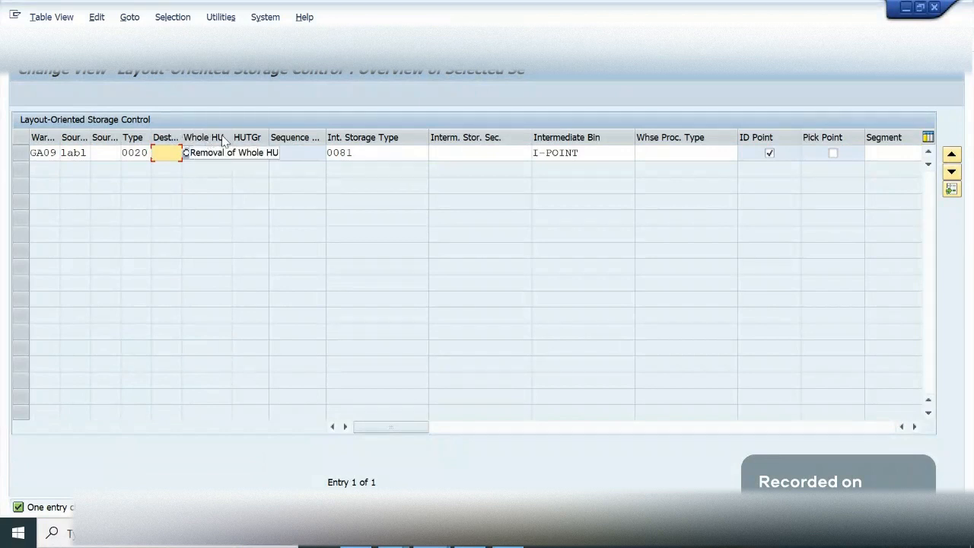
- Set the copied entry's intermediate storage type to IDPT, keep I-POINT as intermediate bin, and accept the entry
click(375, 152)
key(BackSpace)
key(BackSpace)
key(BackSpace)
key(BackSpace)
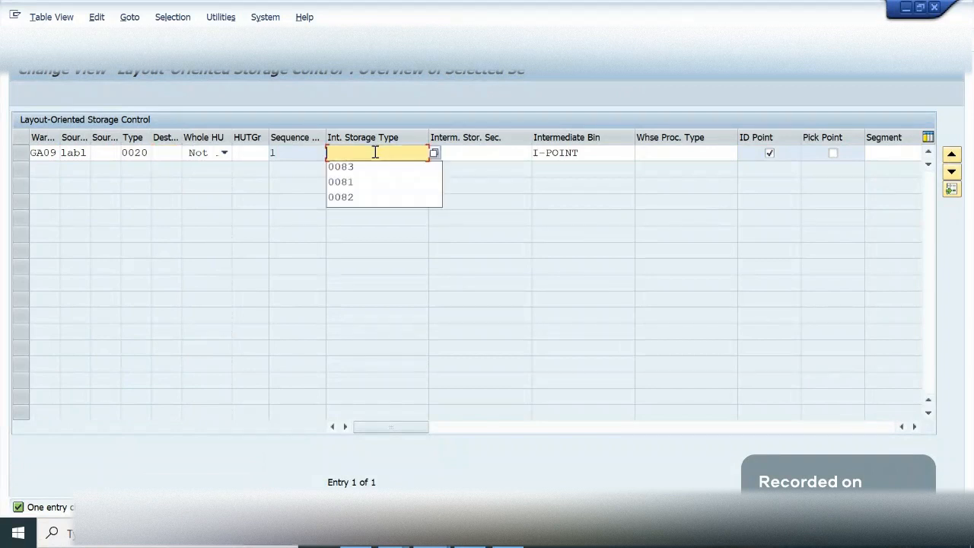
text(IDPT)
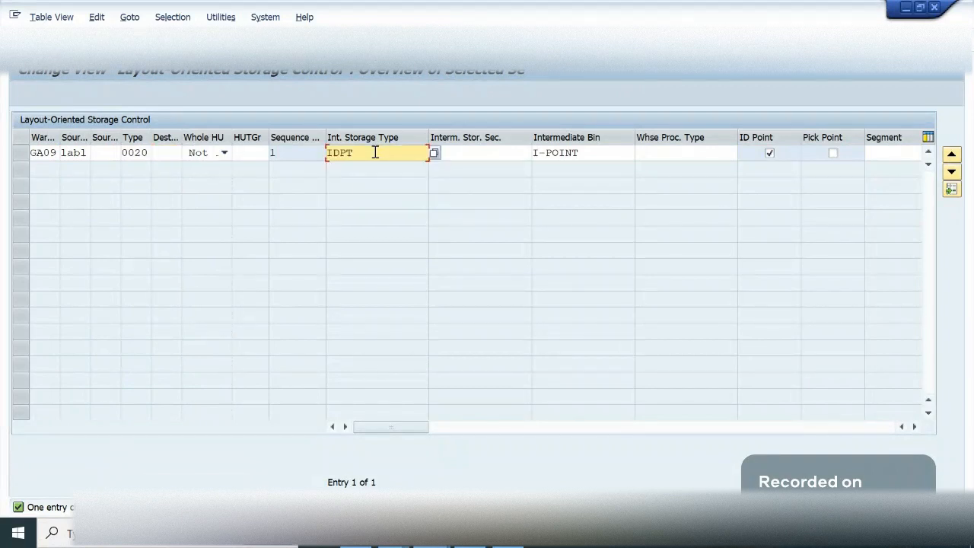
key(BackSpace)
text(t)
key(Tab)
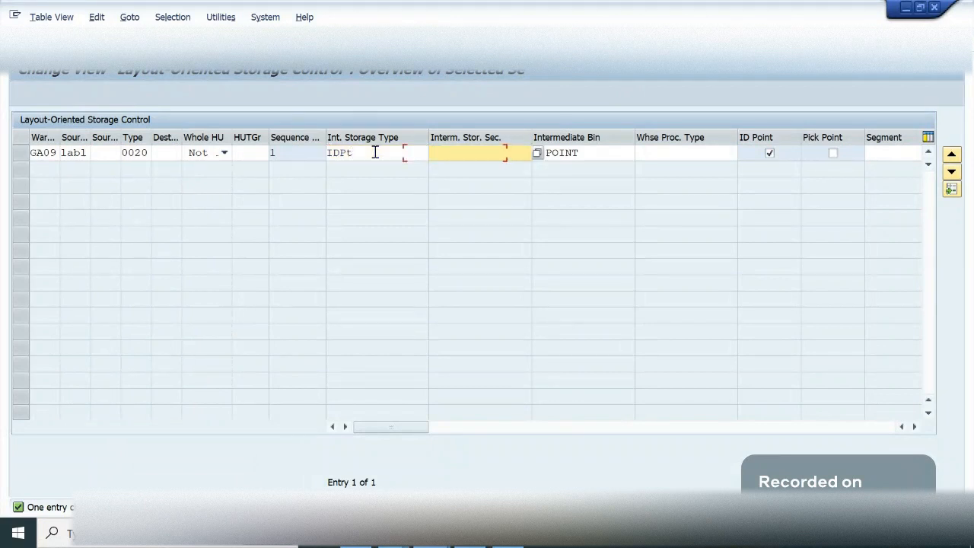
key(Tab)
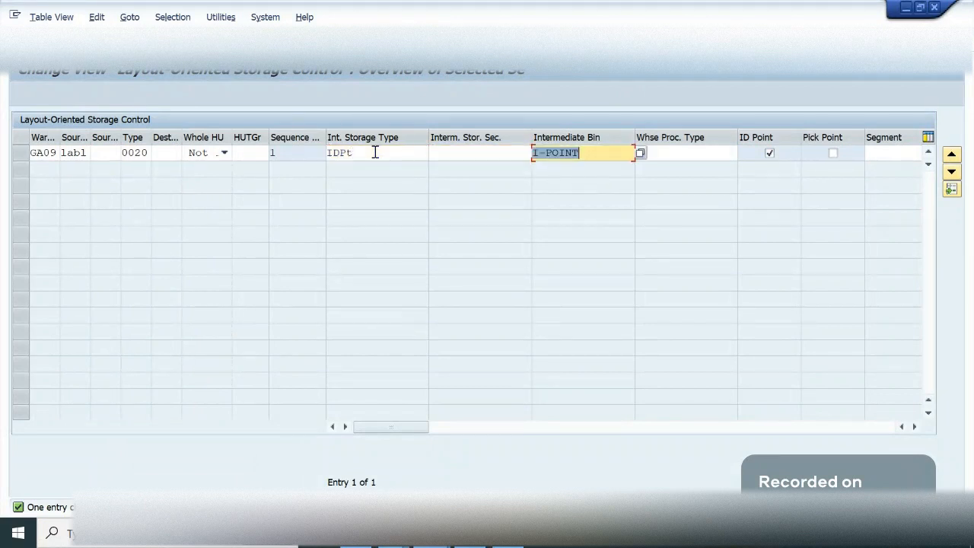
click(710, 153)
click(594, 155)
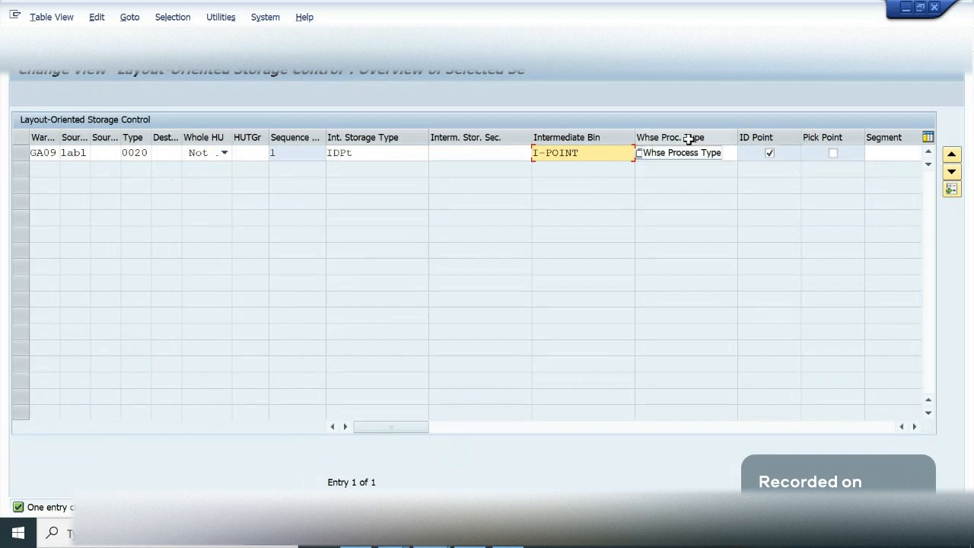
click(714, 186)
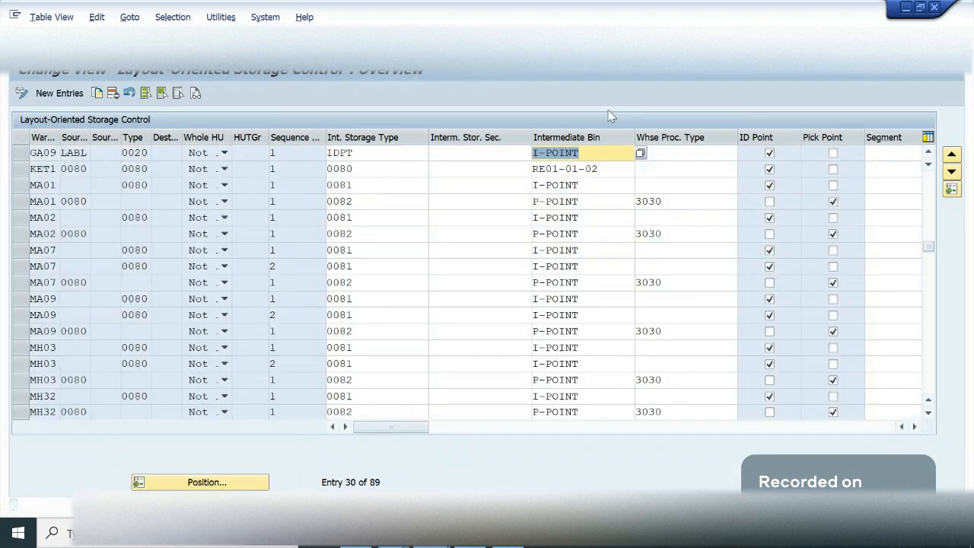
- Review the warehouse process type of the new GA09 entry from LABL to 0020, and save the layout-oriented storage control
click(682, 165)
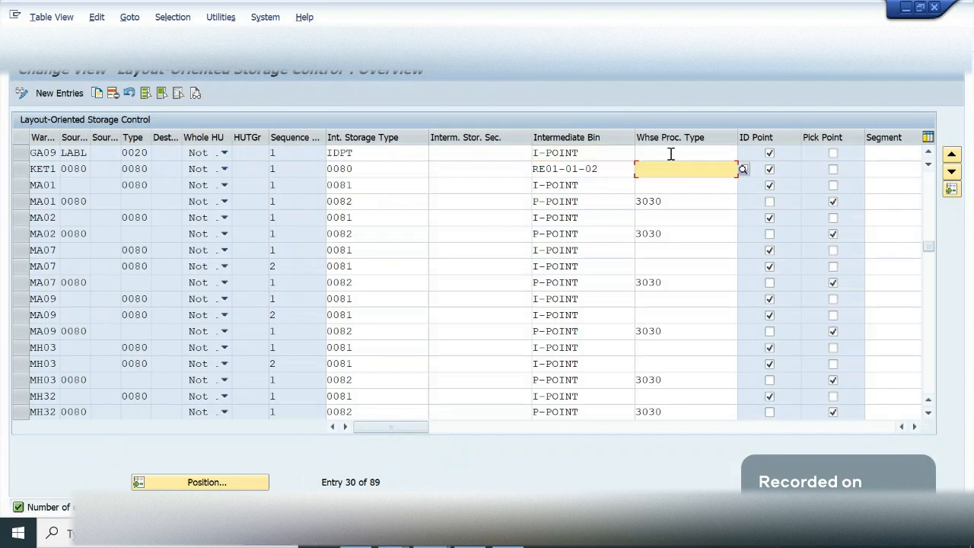
click(653, 156)
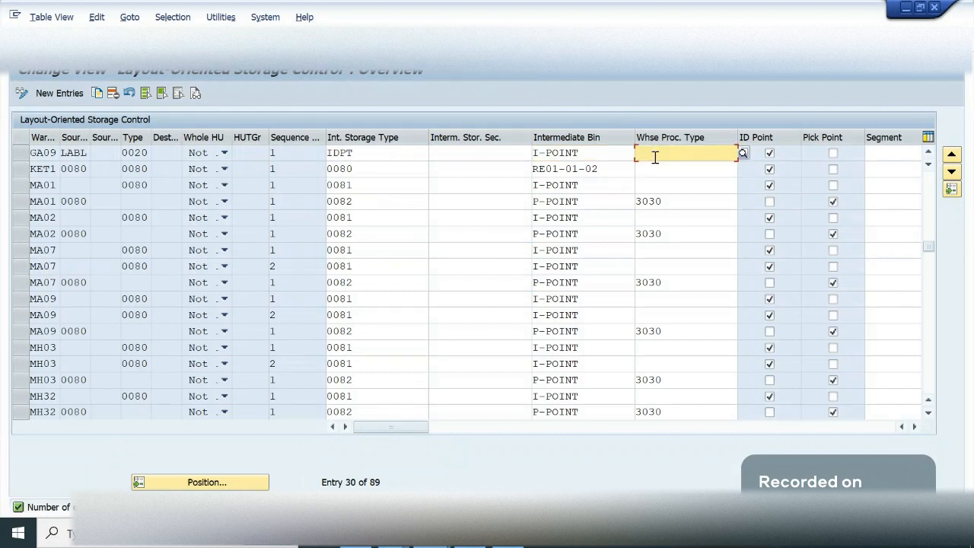
key(F4)
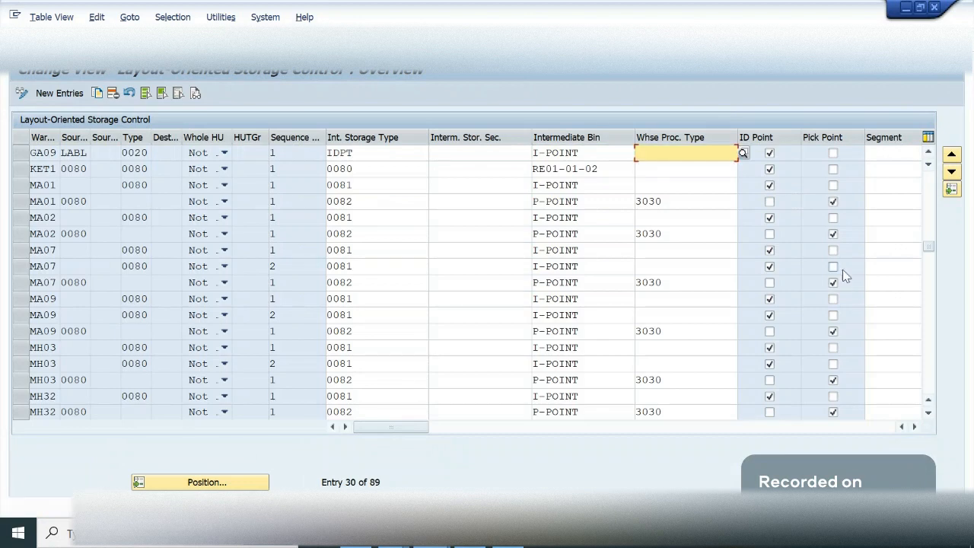
click(929, 151)
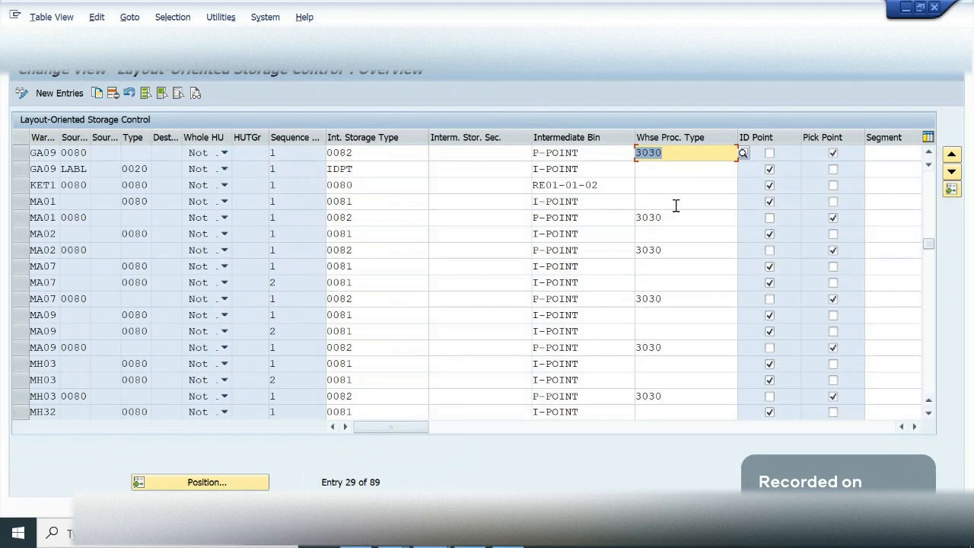
click(22, 172)
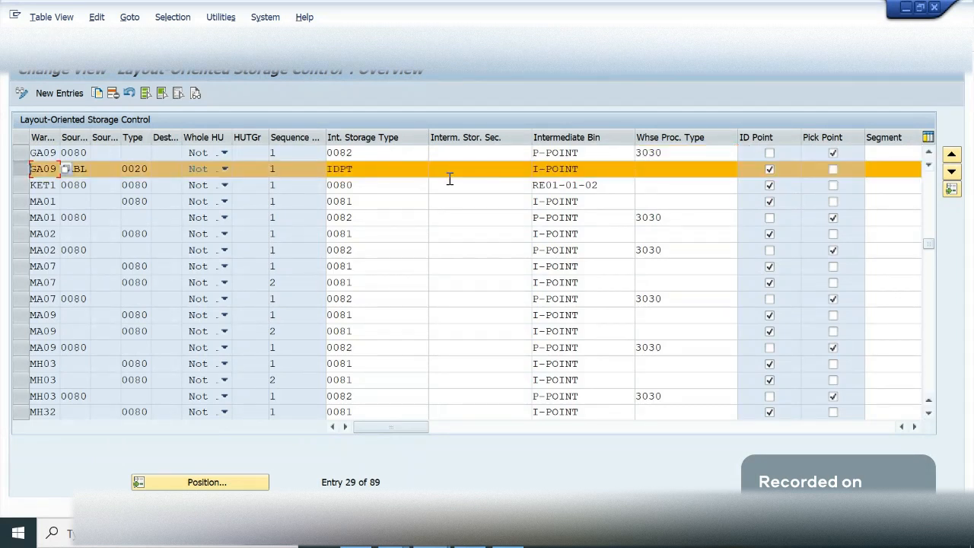
click(467, 175)
key(F3)
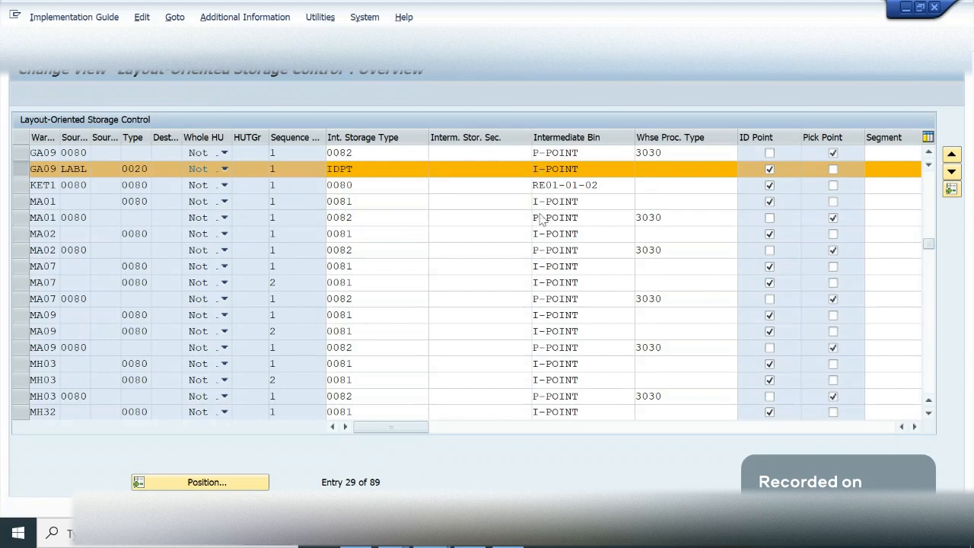
key(Return)
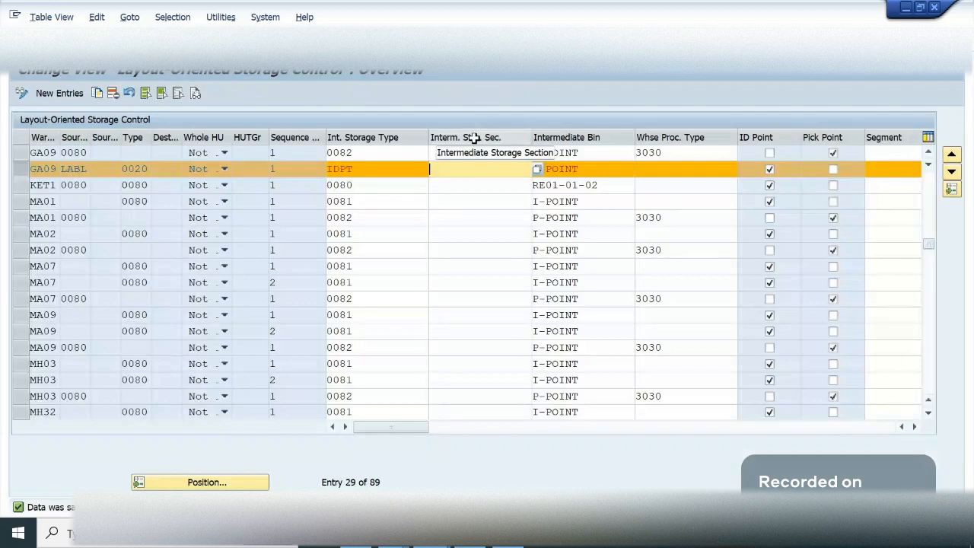
- Leave the storage control table and check the storage groups defined for layout-oriented storage control in the implementation guide
key(ctrl+n)
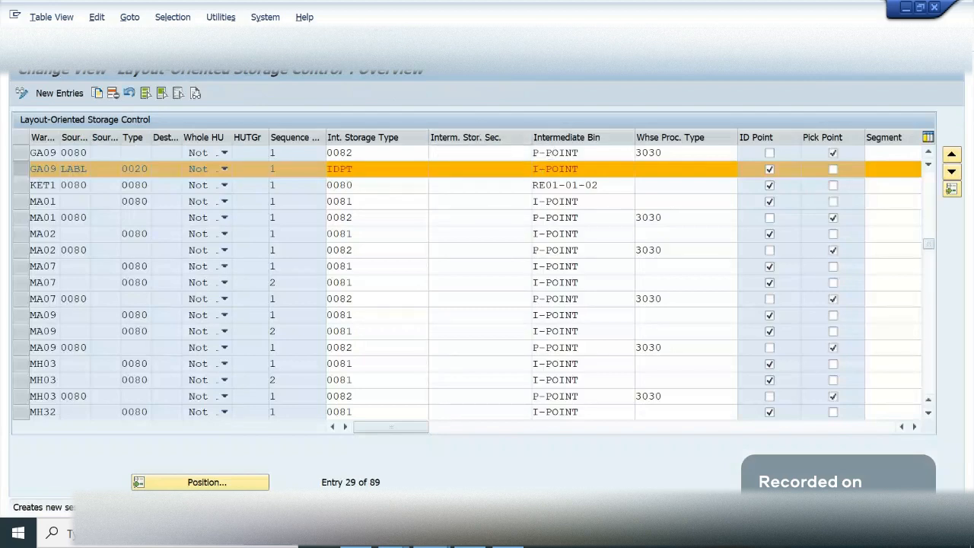
key(Return)
click(459, 173)
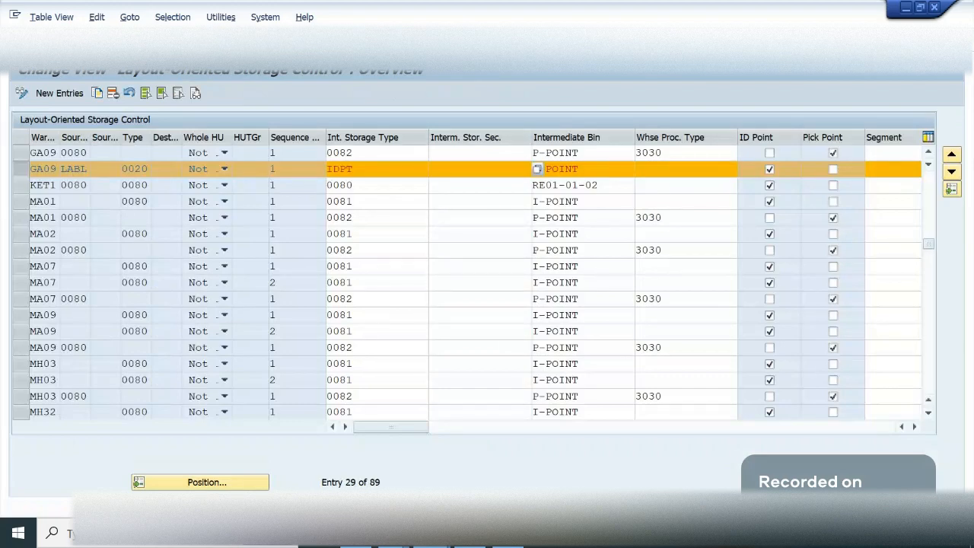
key(F3)
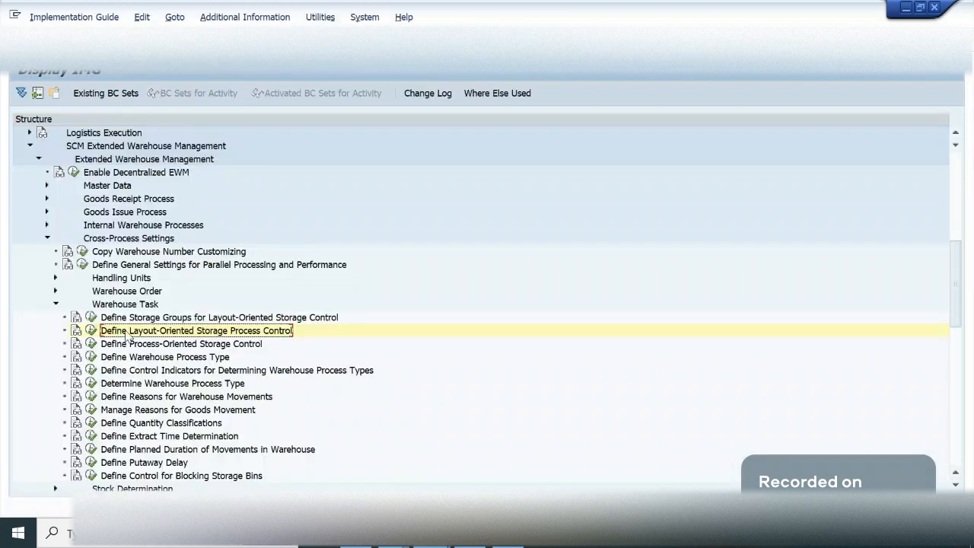
click(90, 317)
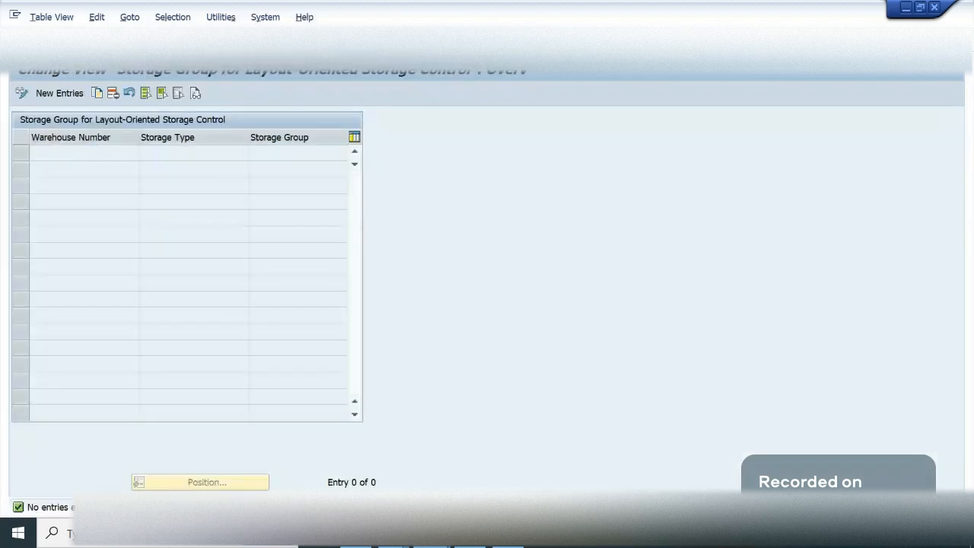
key(F3)
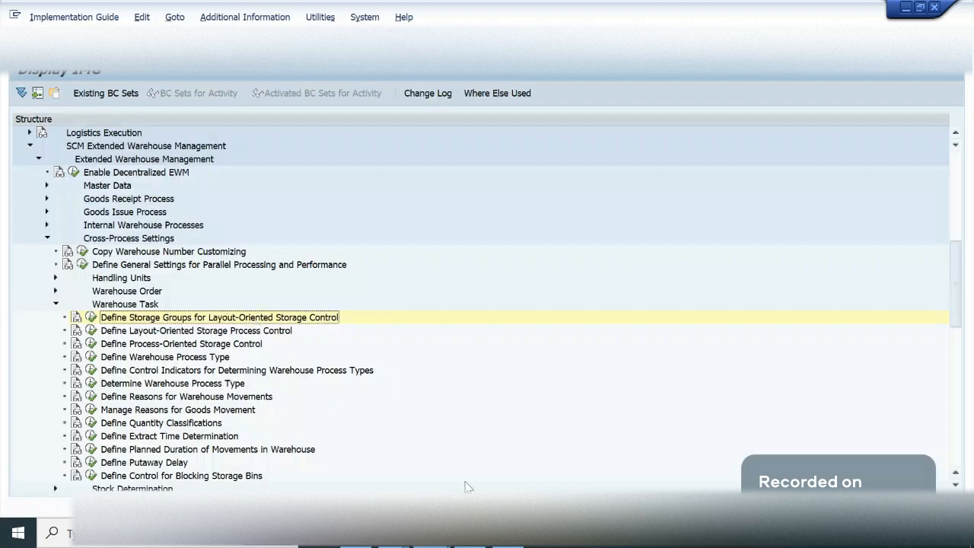
- Switch to the implementation guide session with the Master Data settings and open Define Storage Section
click(433, 535)
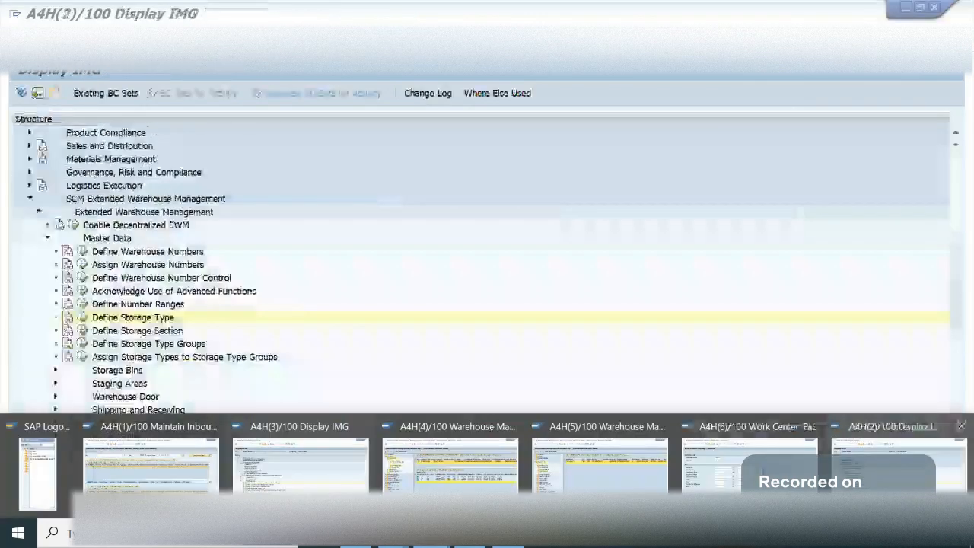
click(898, 464)
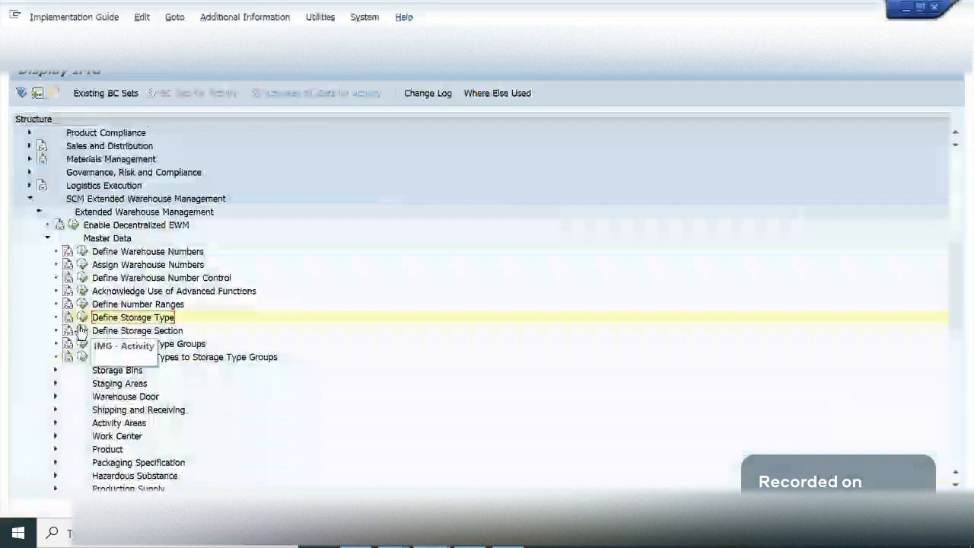
click(81, 331)
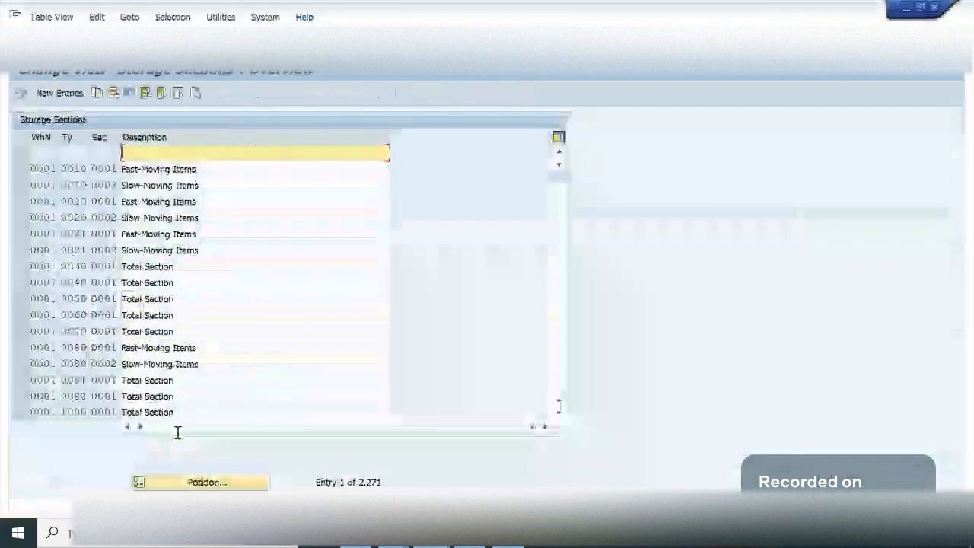
- Copy the 0001/0080/0001 Fast-Moving Items storage section, setting warehouse GA09 and storage type LABL and keeping section 0001
click(277, 362)
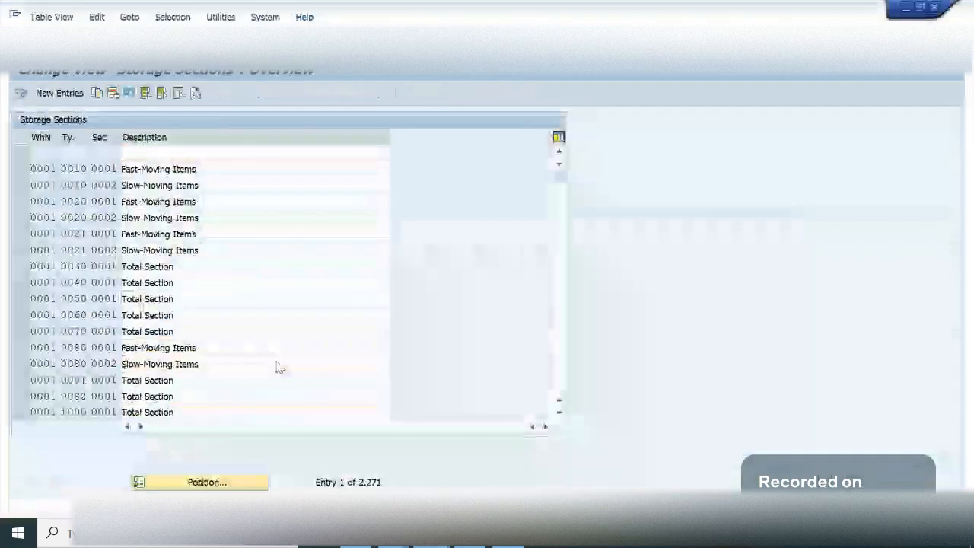
double_click(277, 363)
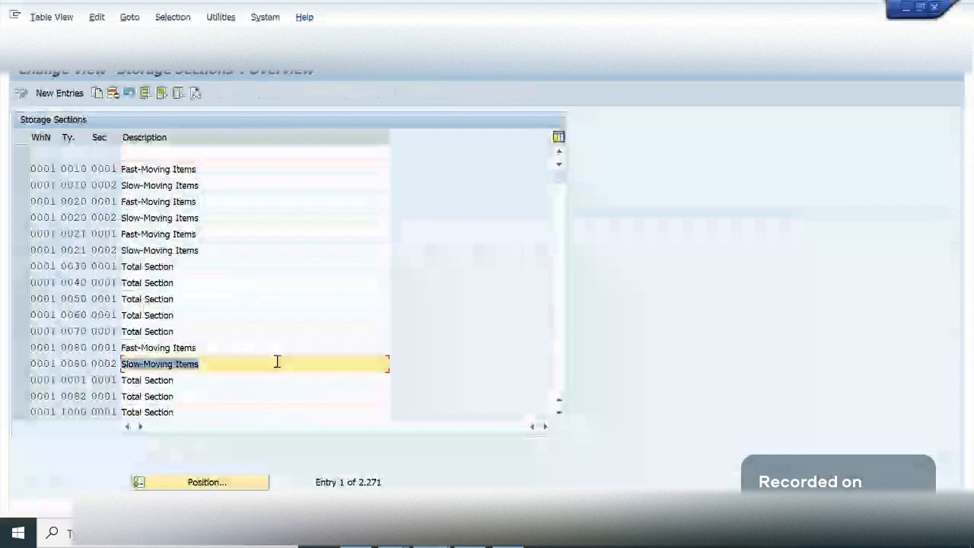
click(39, 348)
click(165, 353)
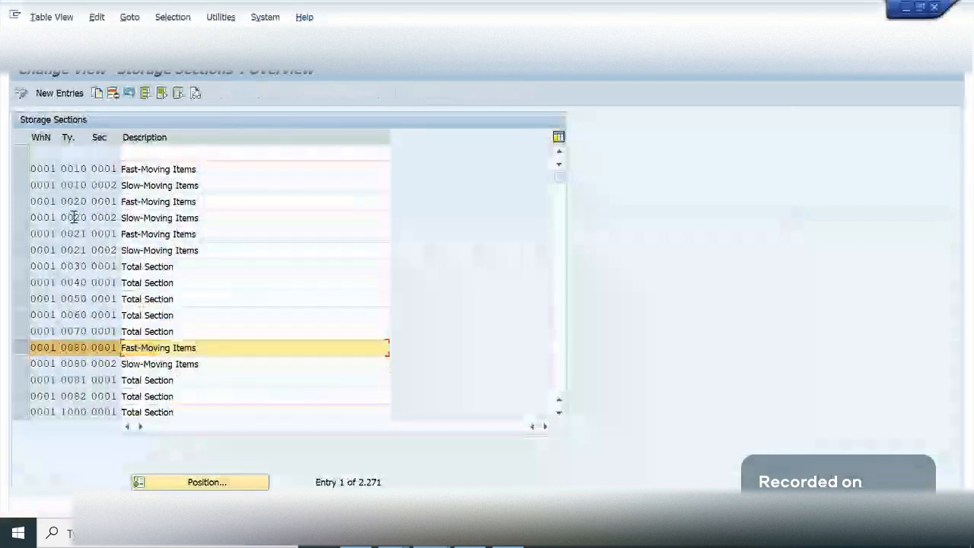
click(97, 94)
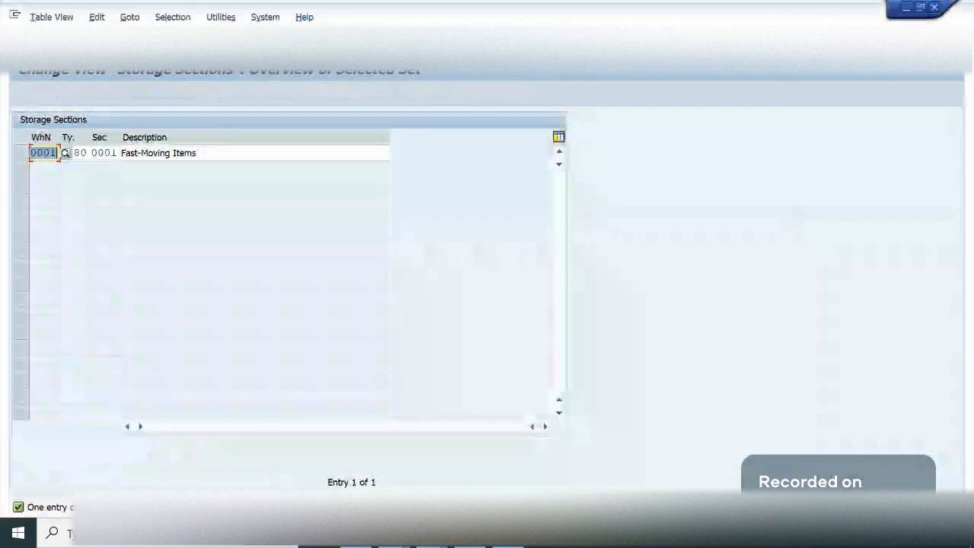
text(ga09)
key(Tab)
text(lab1)
key(Tab)
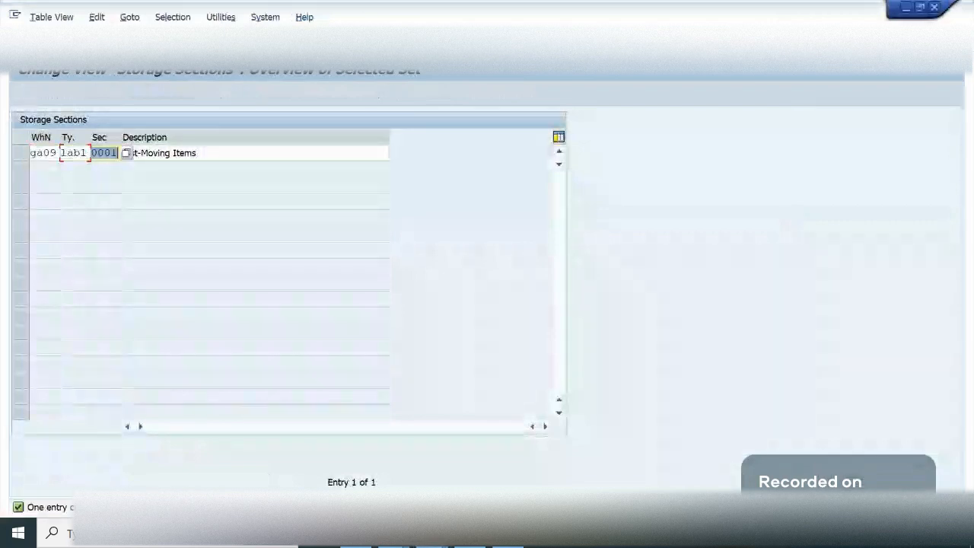
key(Tab)
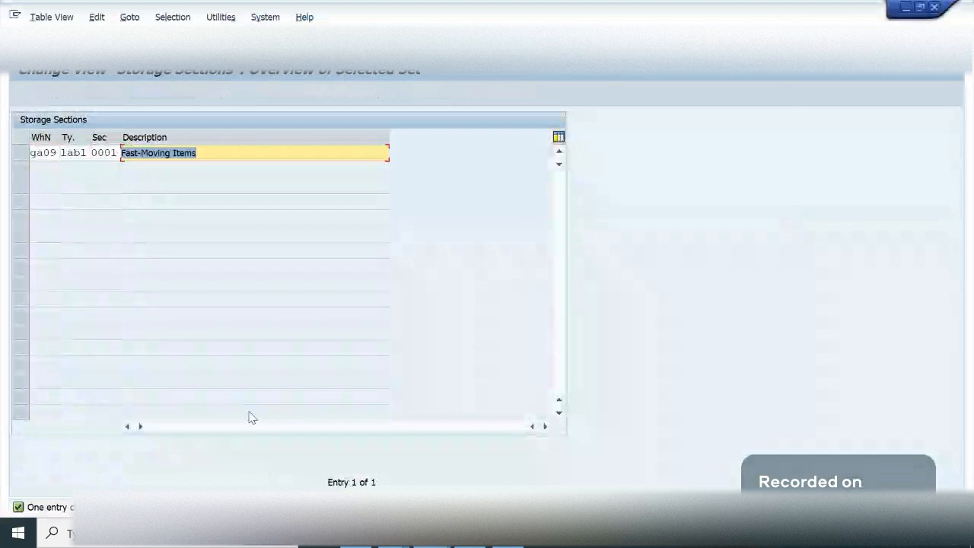
- Describe the copied storage section as "Id Point sec 1" and try to accept the entry
text(D)
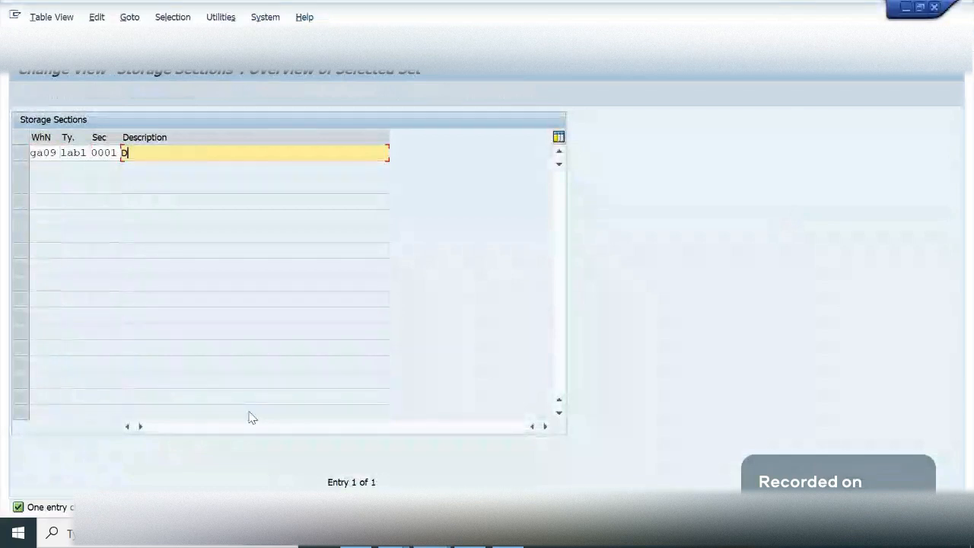
key(BackSpace)
text(Id)
text( Point)
text( sect)
text( 1)
key(BackSpace)
key(BackSpace)
key(BackSpace)
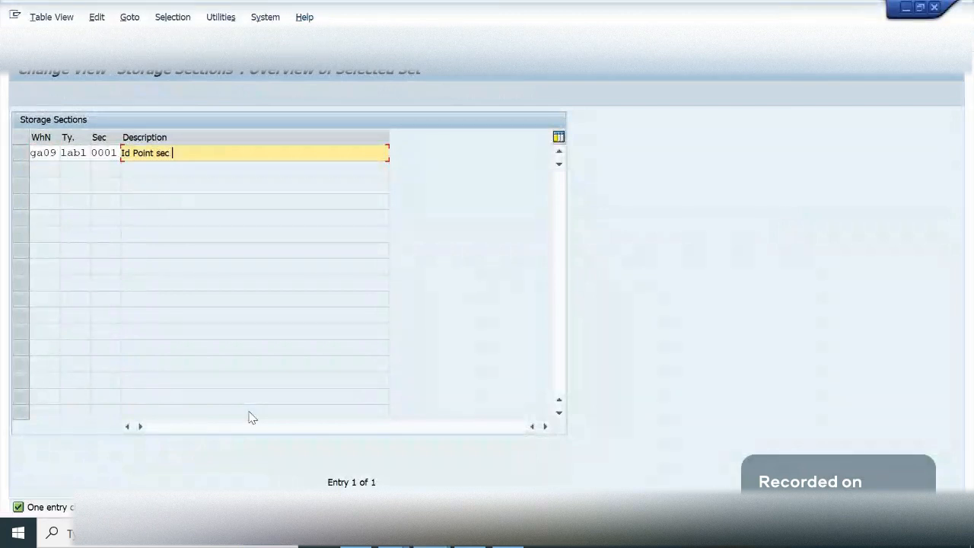
text(1)
key(Return)
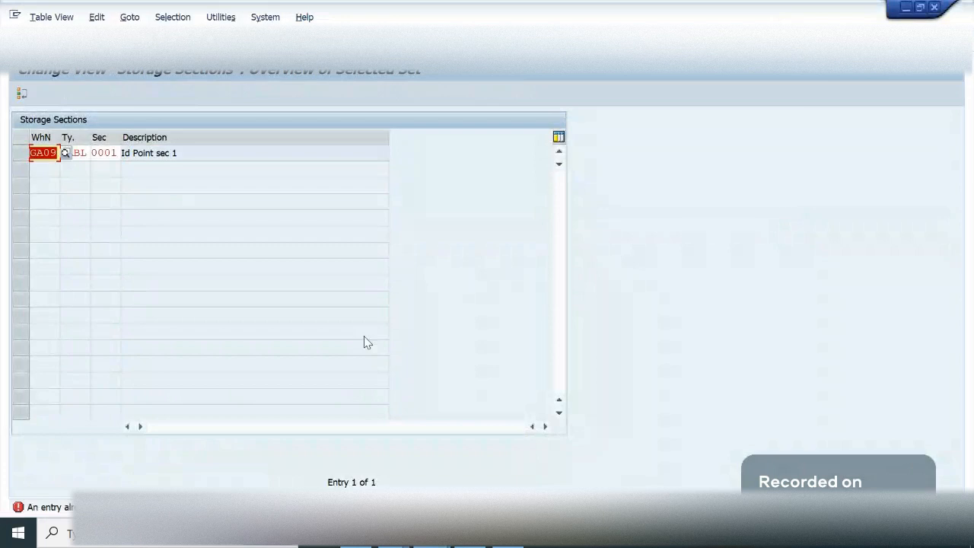
- Change the copied GA09 LABL storage section to IDPT and save it to the proposed customizing request
click(105, 152)
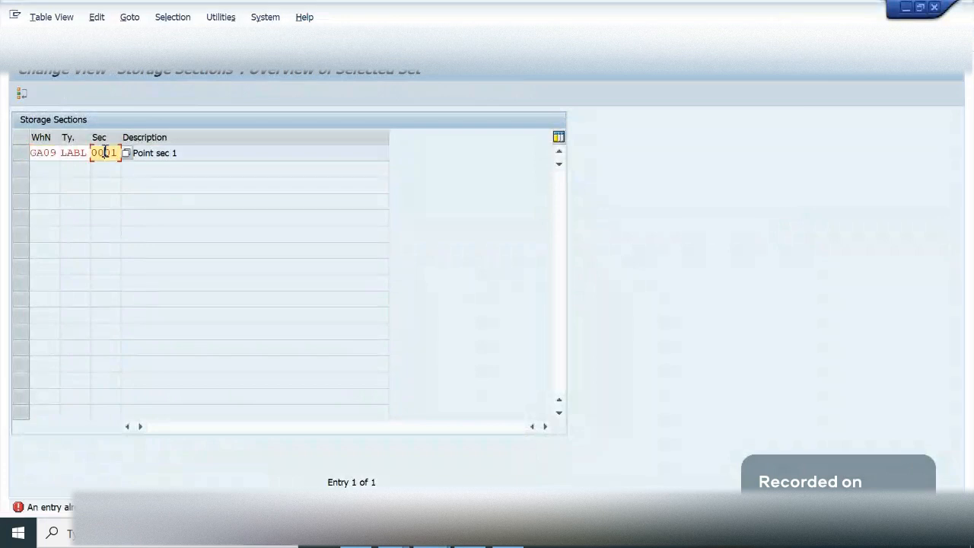
key(BackSpace)
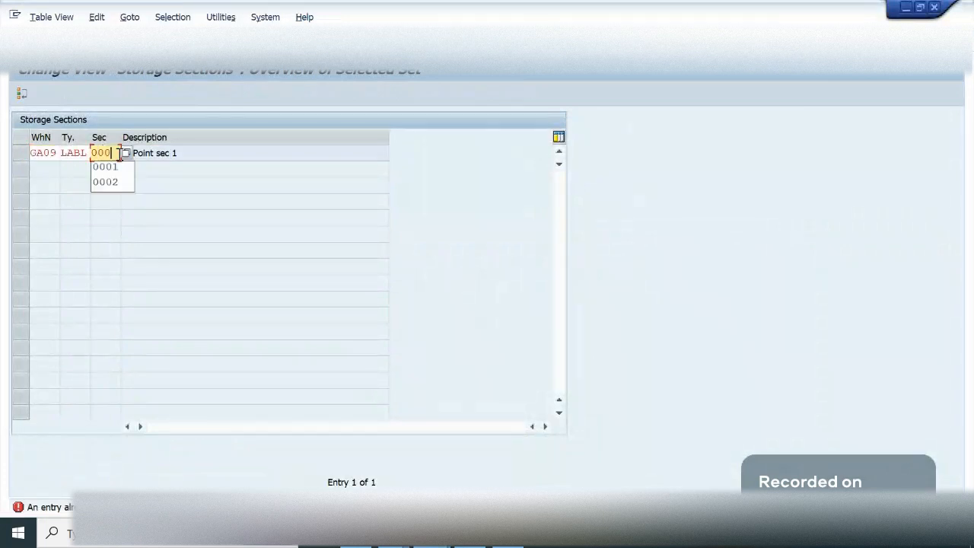
key(BackSpace)
key(BackSpace)
key(BackSpace)
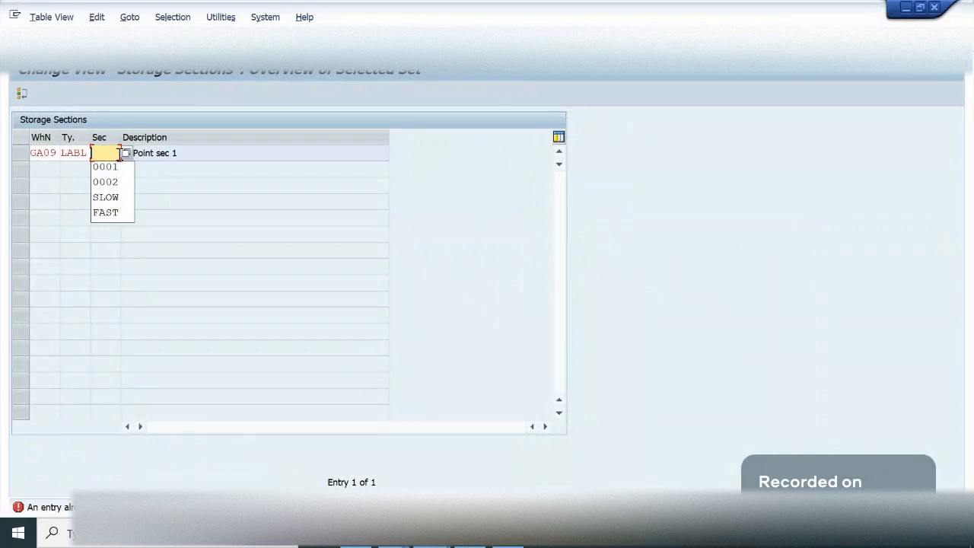
text(1DPT)
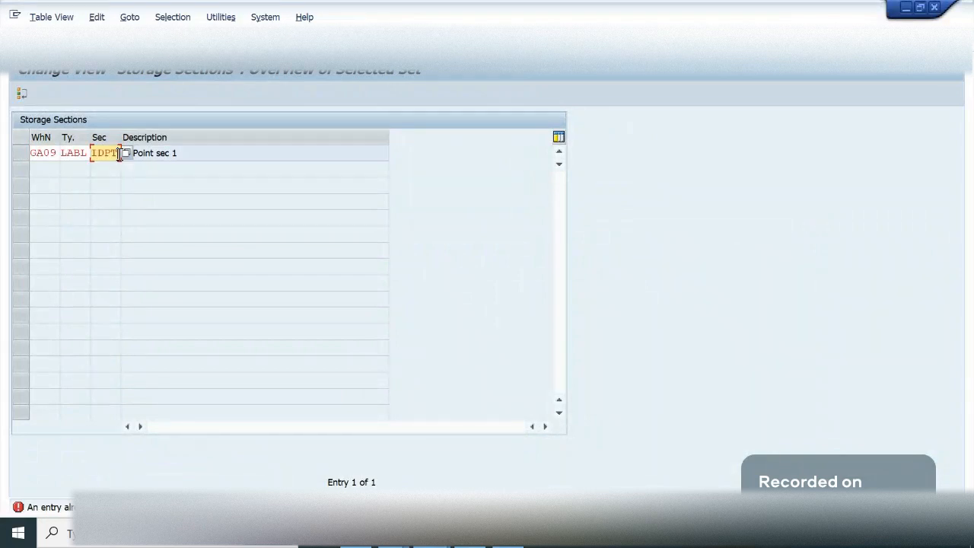
key(Return)
key(Return)
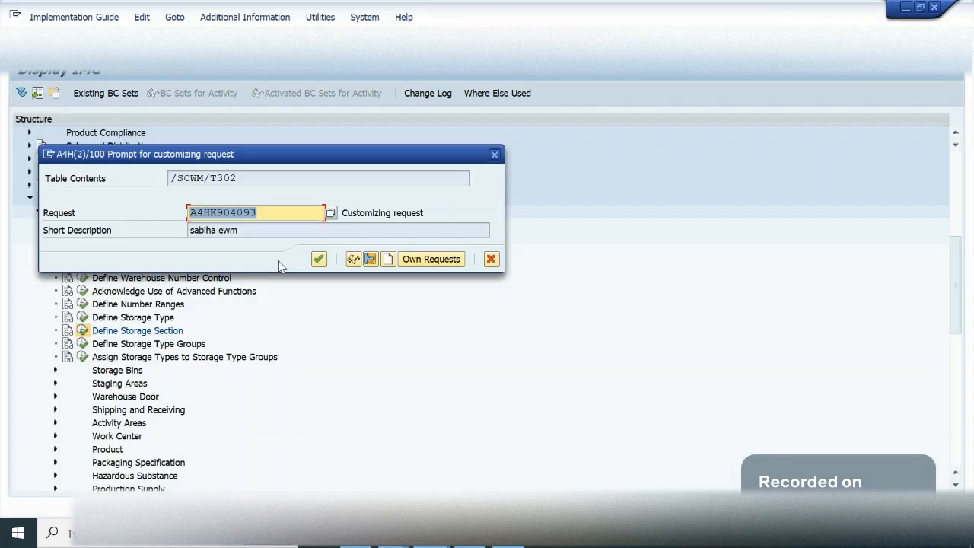
key(Return)
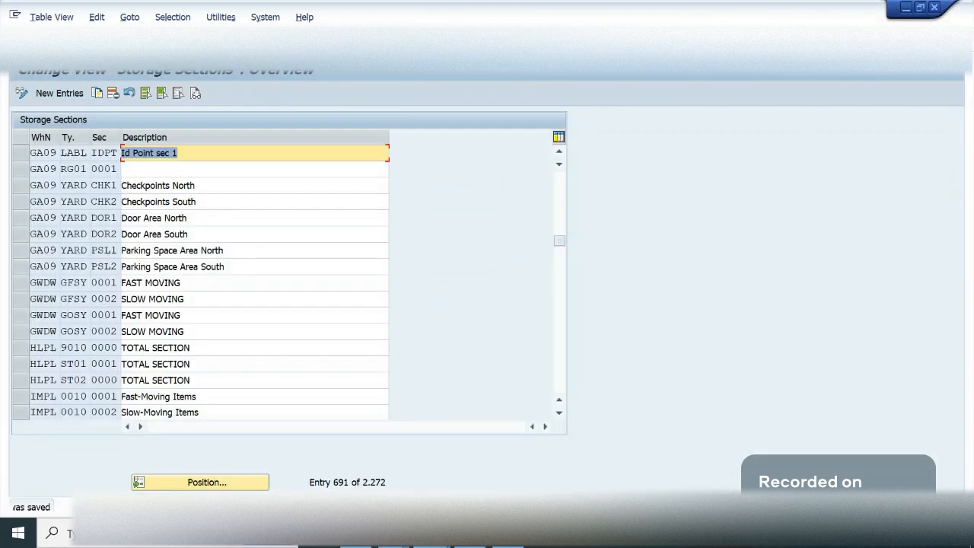
- Leave the storage sections table and open storage bin creation for warehouse GA09
key(ctrl+n)
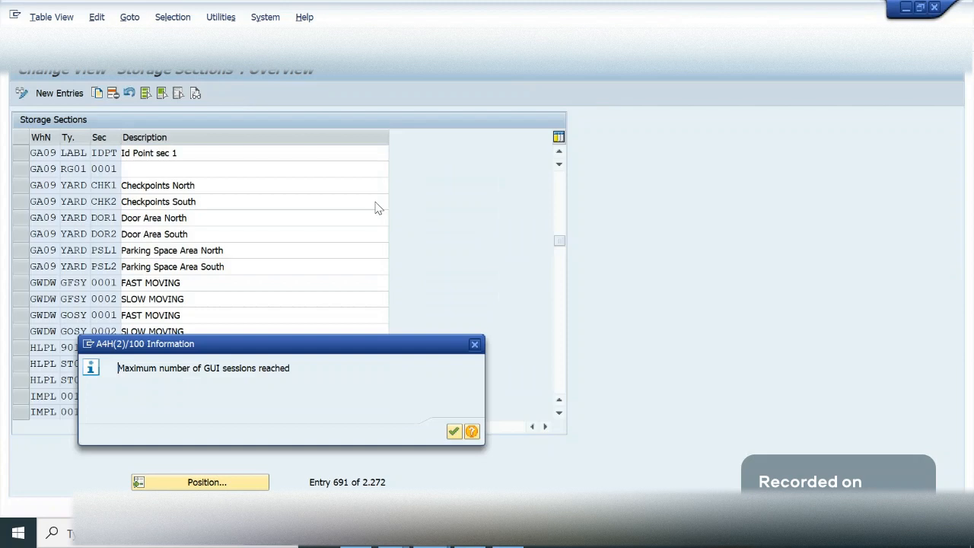
key(Return)
click(80, 43)
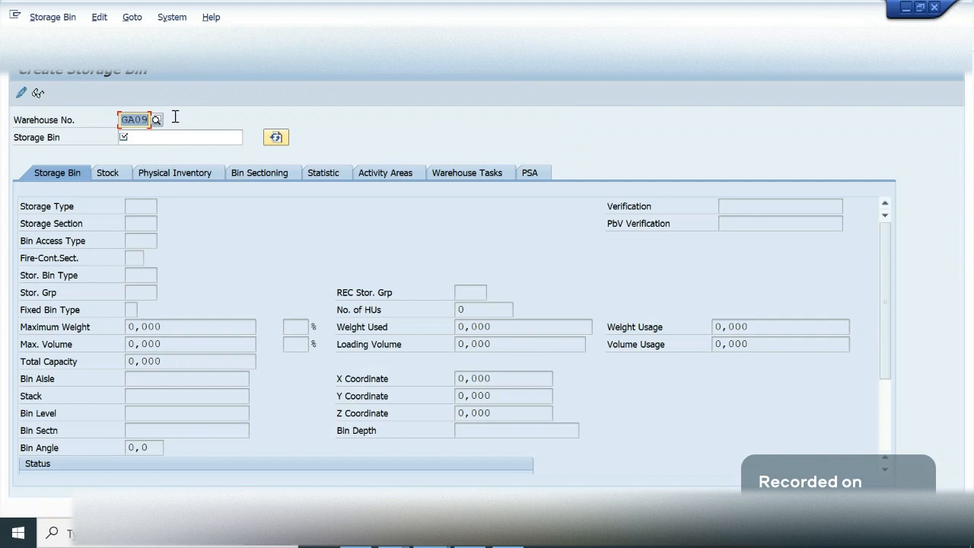
- Start a new storage bin named IDPT in warehouse GA09
click(173, 138)
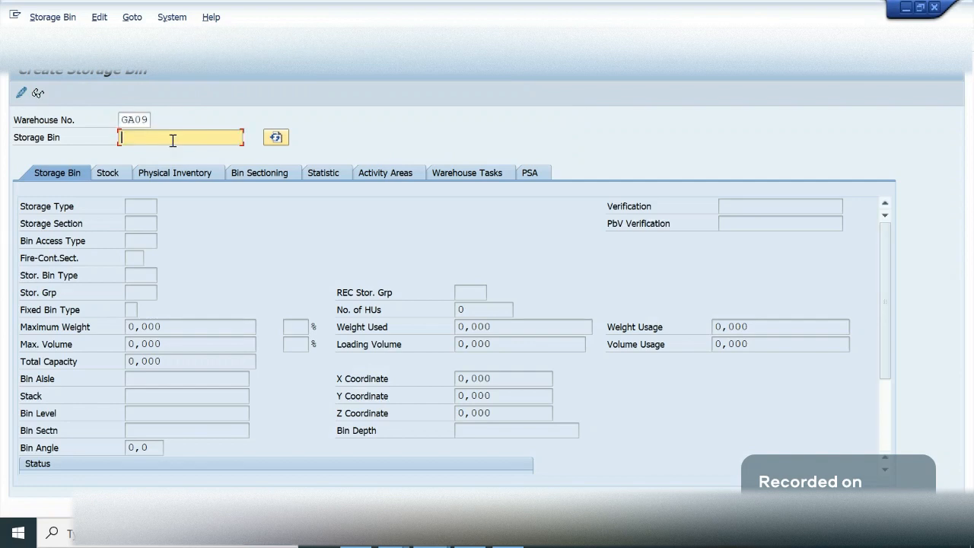
text(lab)
key(BackSpace)
key(BackSpace)
key(BackSpace)
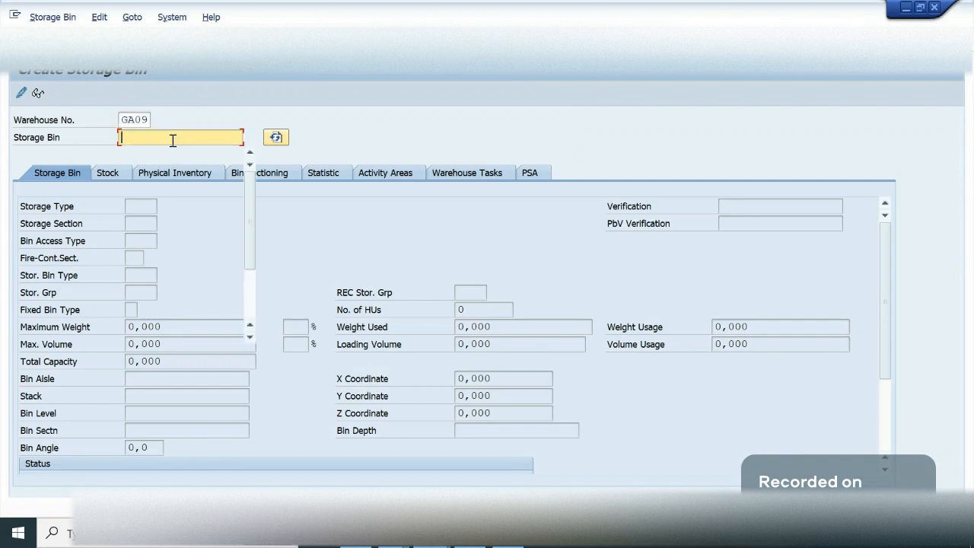
text(IDPT)
key(Return)
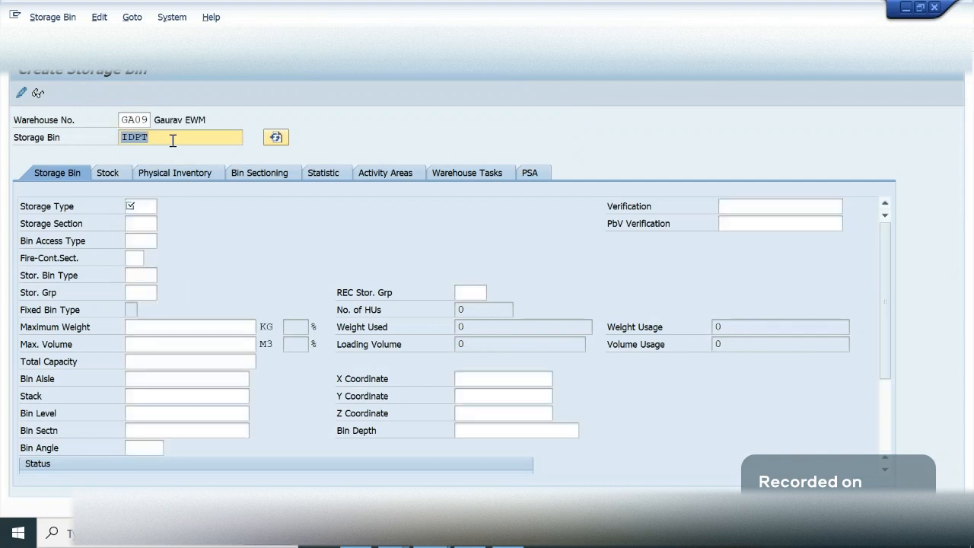
- Assign storage type IDPT to the new bin and try storage section IDPT
click(140, 208)
text(IDP)
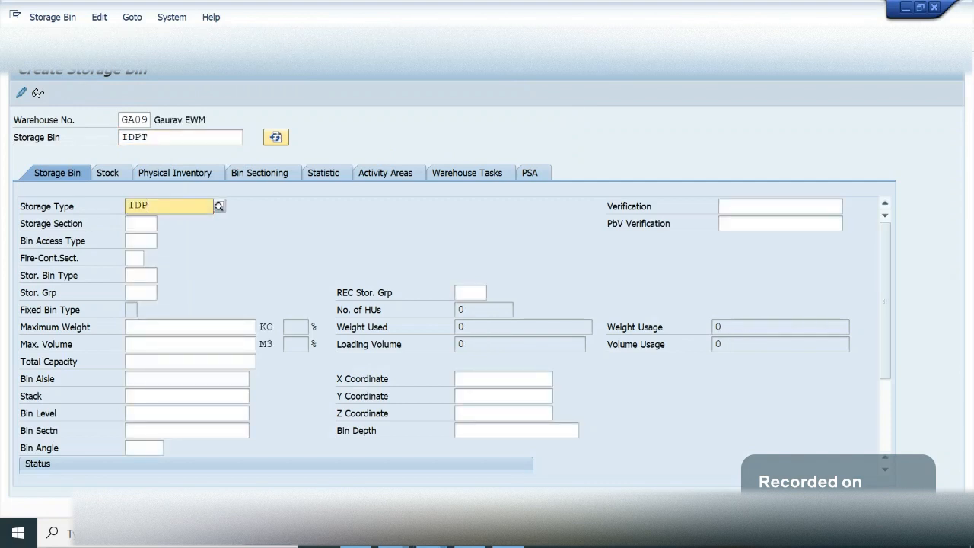
text(T)
key(Return)
click(140, 224)
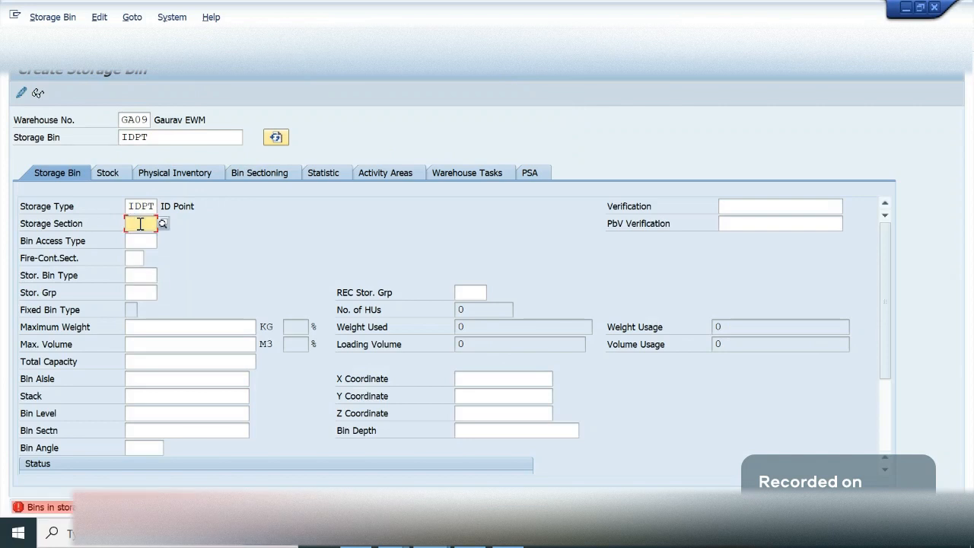
text(IDPT)
key(Return)
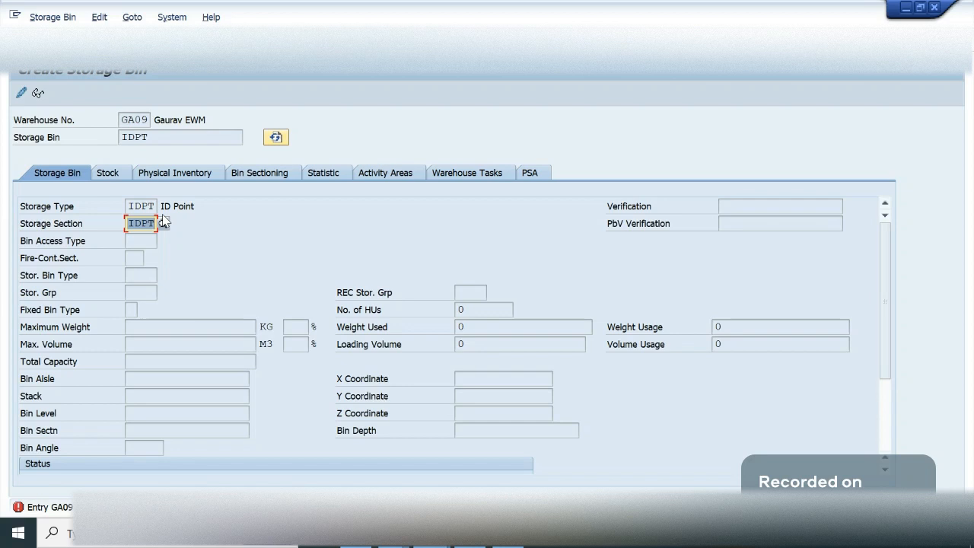
- Try a different storage section for the new bin IDPT and clear the section entry again
mouse_move(434, 545)
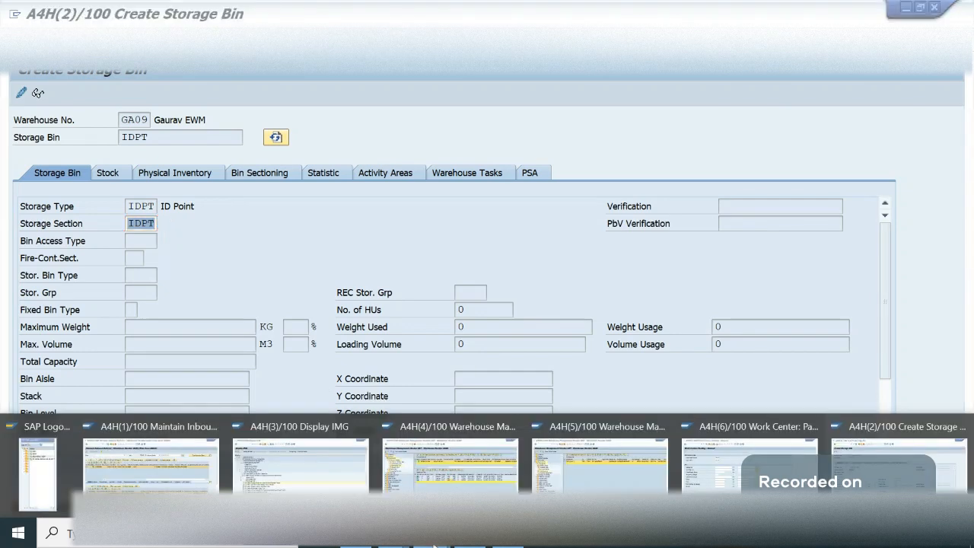
click(188, 174)
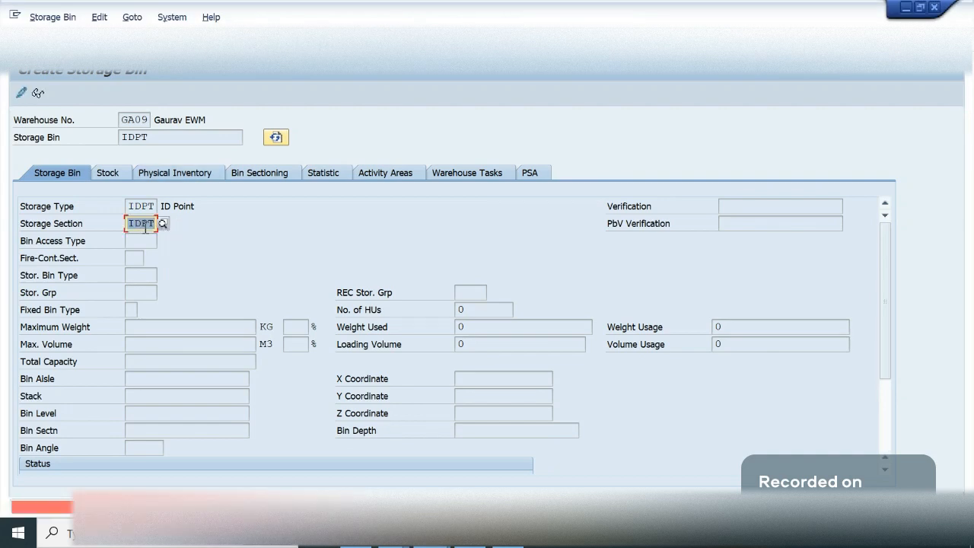
key(BackSpace)
text(1)
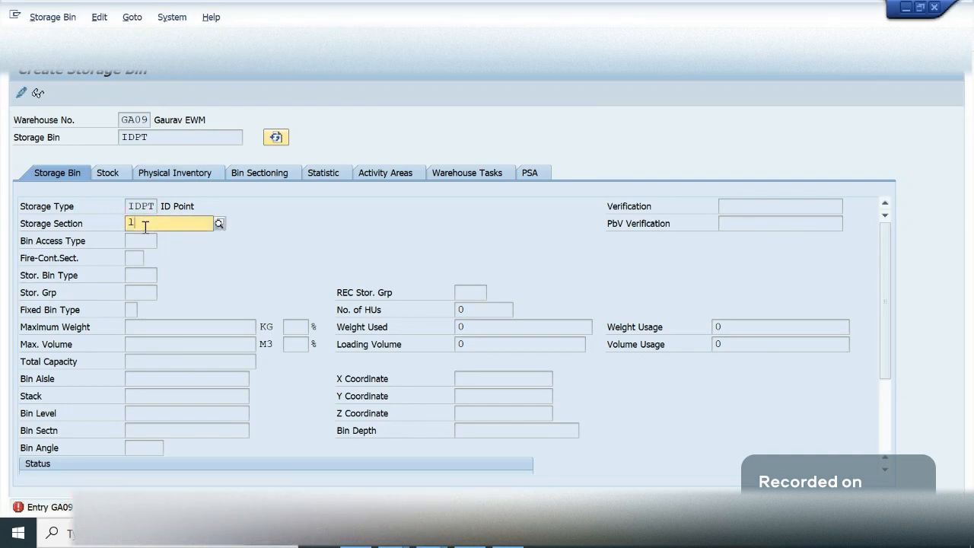
key(BackSpace)
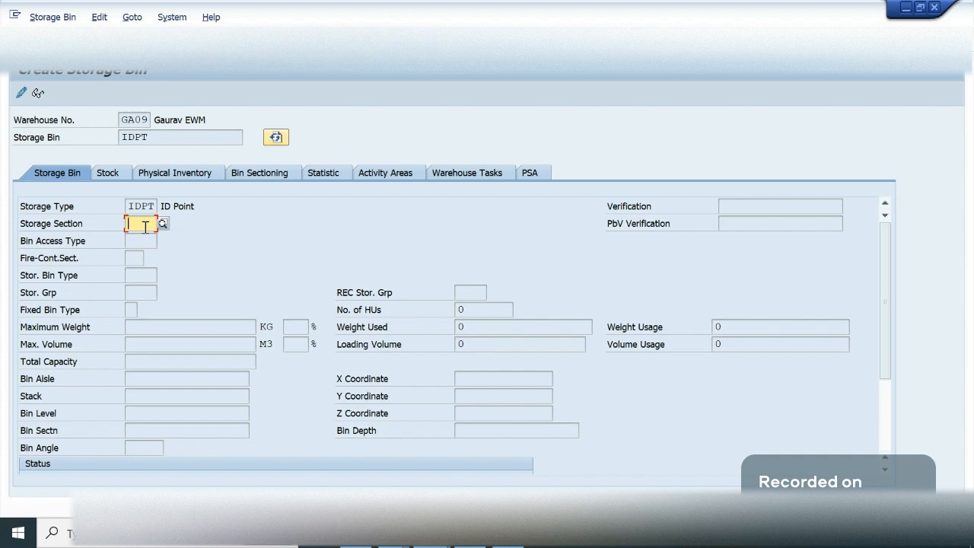
text(1a01)
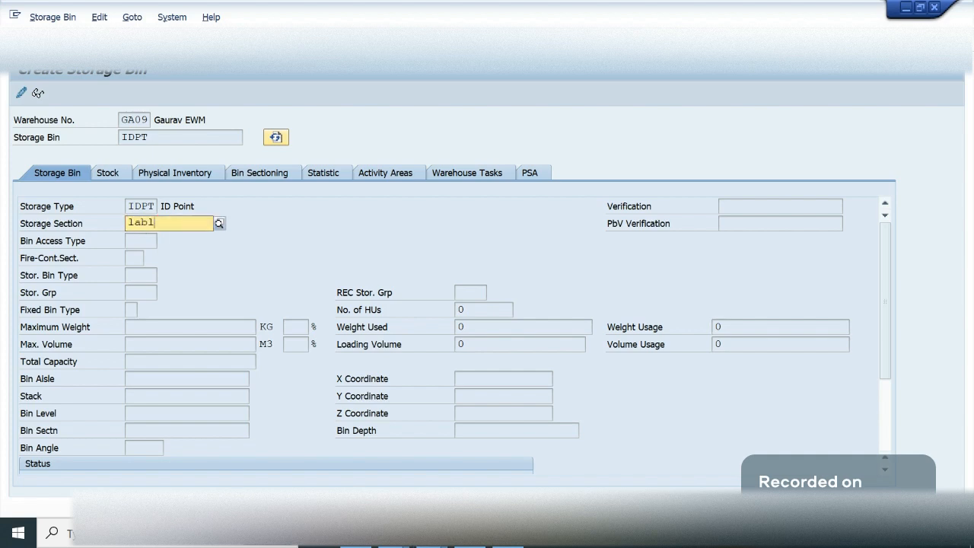
key(Return)
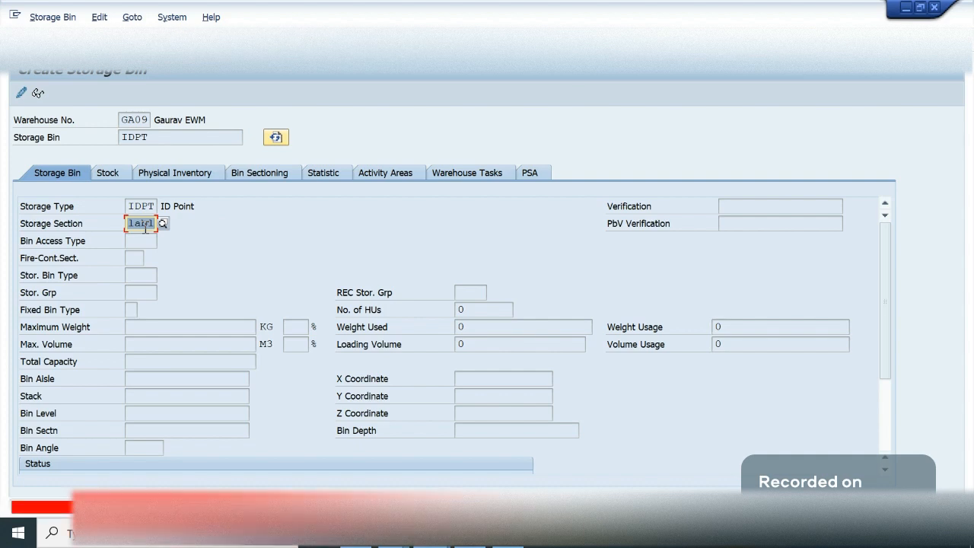
key(BackSpace)
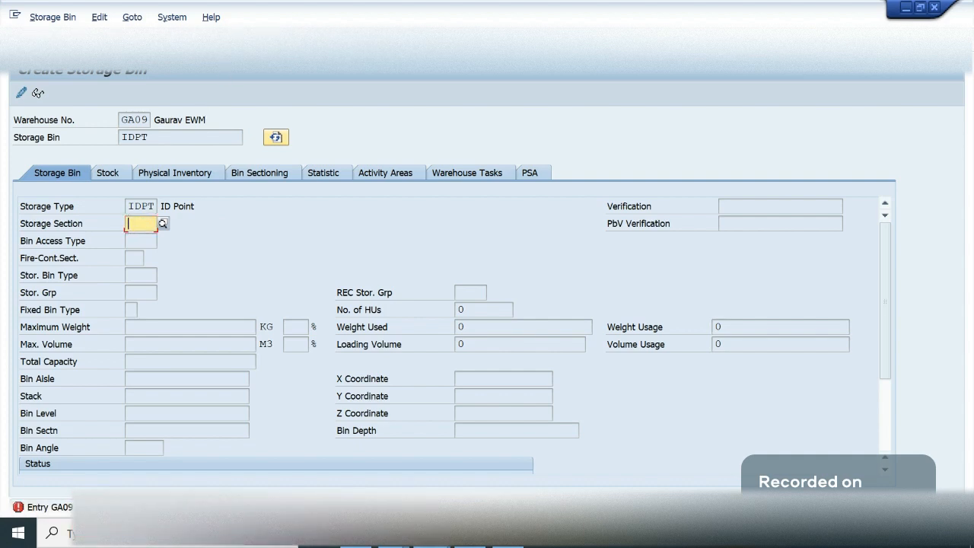
- Abandon the new storage bin, closing its session, and also close the packing work center session
click(221, 44)
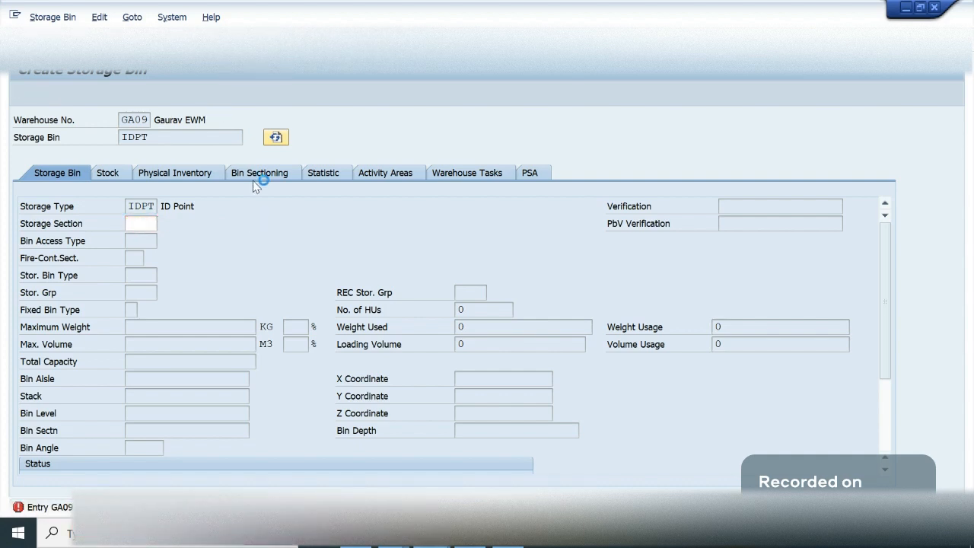
click(340, 301)
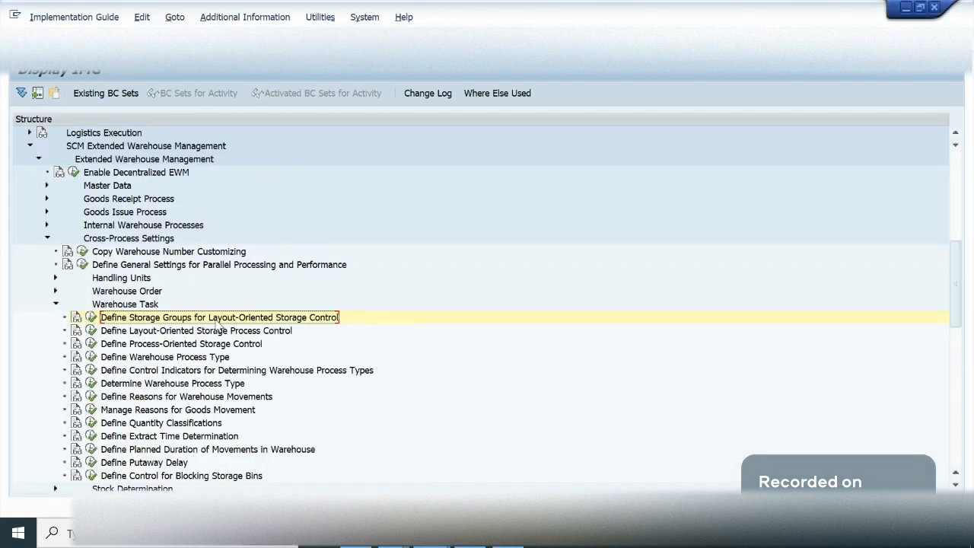
mouse_move(432, 541)
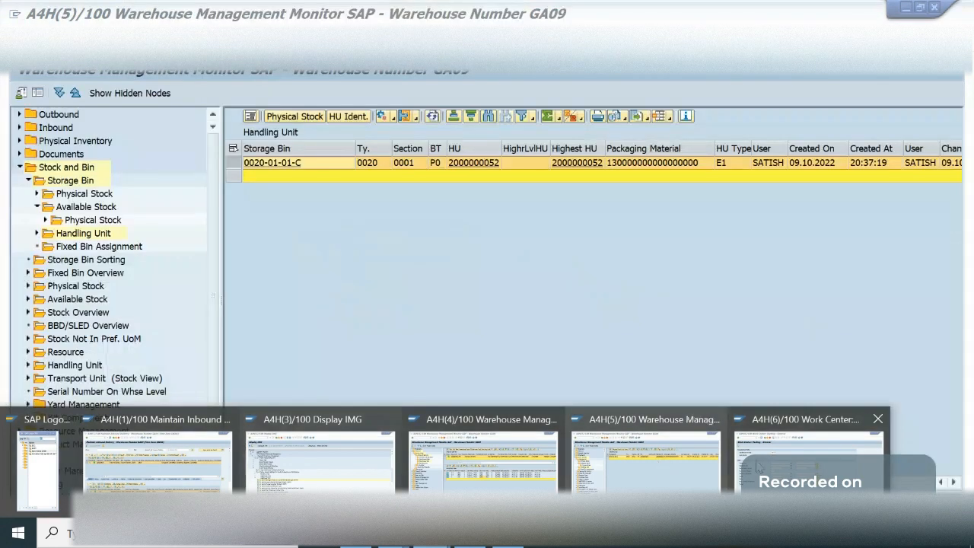
click(757, 466)
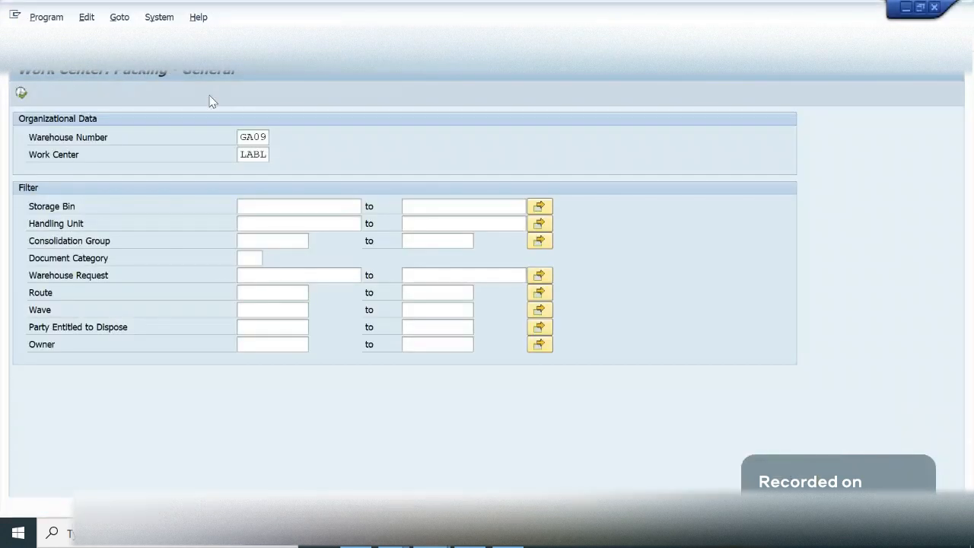
click(210, 43)
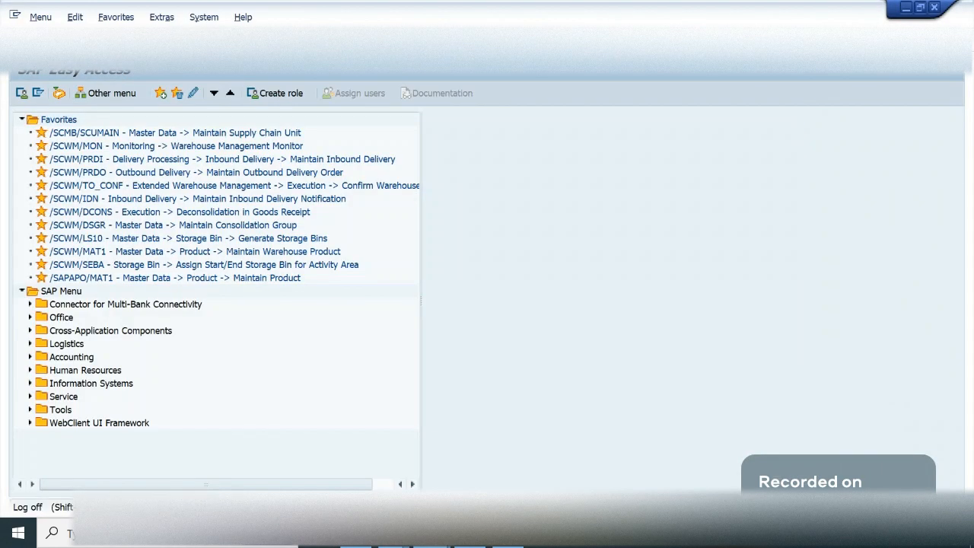
click(227, 43)
- Return to the implementation guide, expand the Master Data settings and open Define Storage Section
click(431, 539)
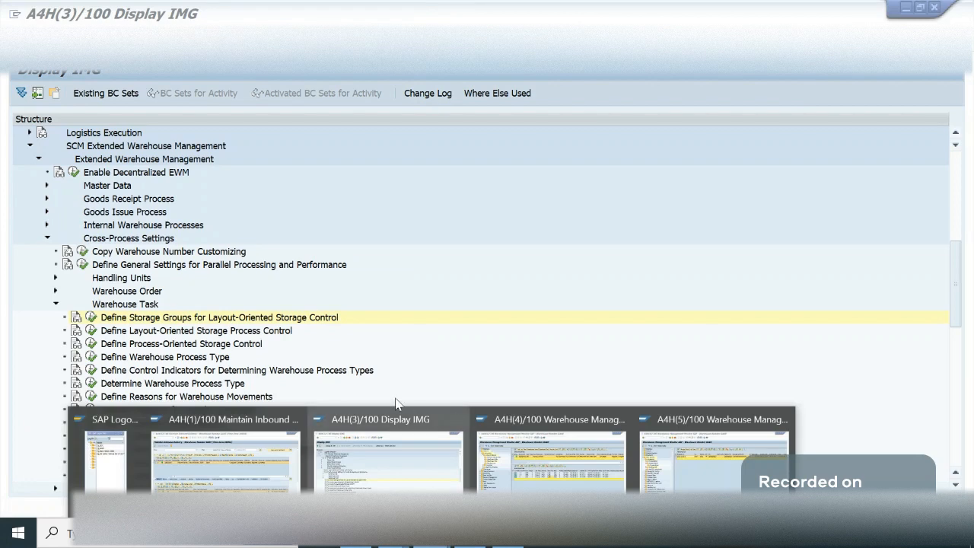
click(165, 345)
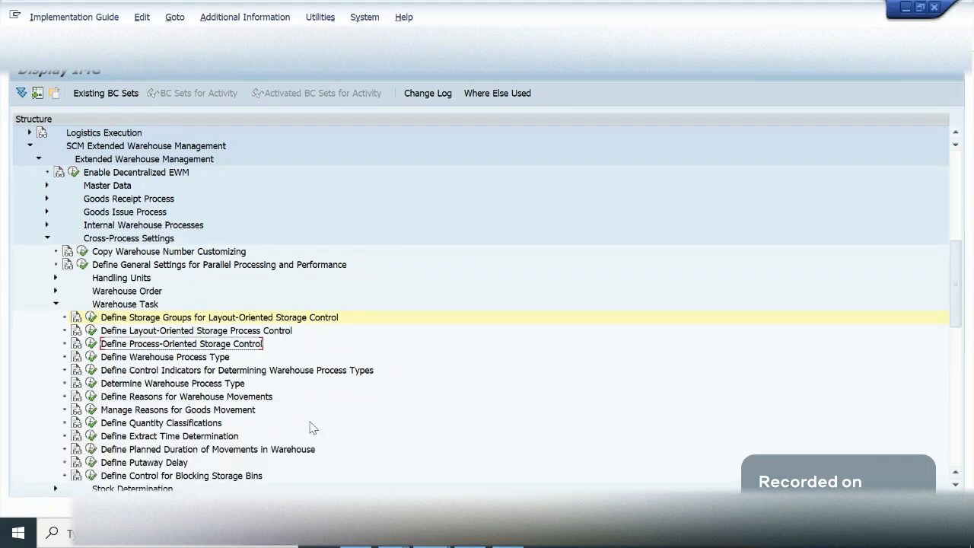
click(431, 539)
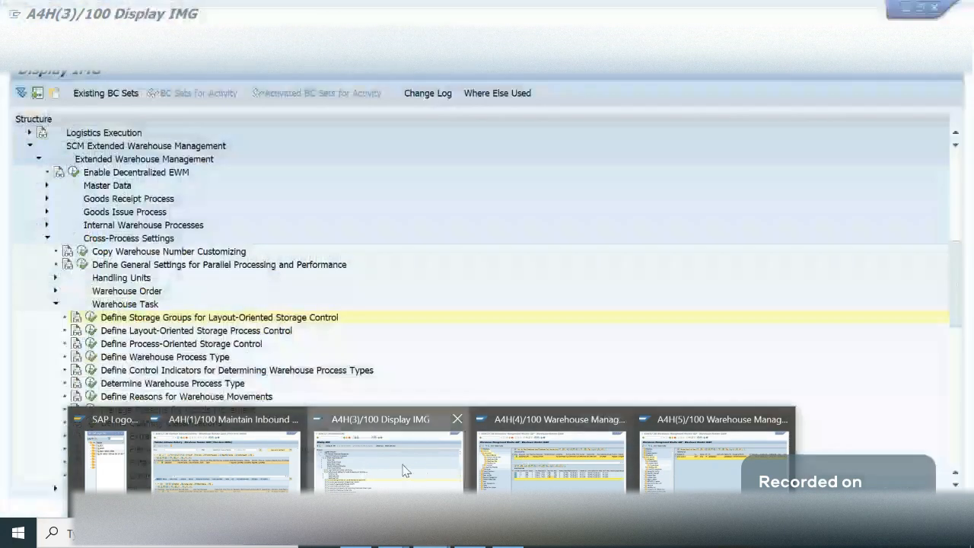
click(405, 468)
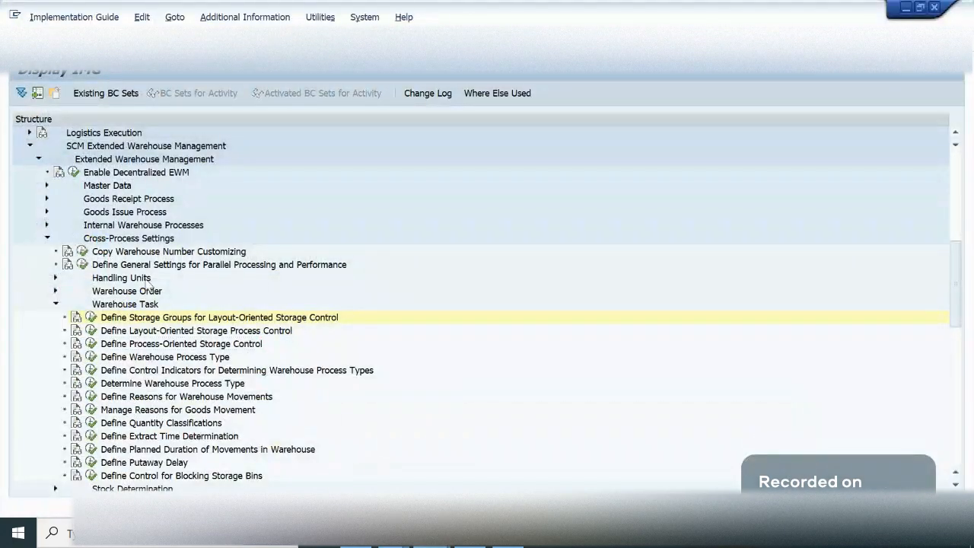
double_click(101, 188)
key(Down)
key(Down)
key(Down)
key(Down)
key(Down)
key(Down)
key(Down)
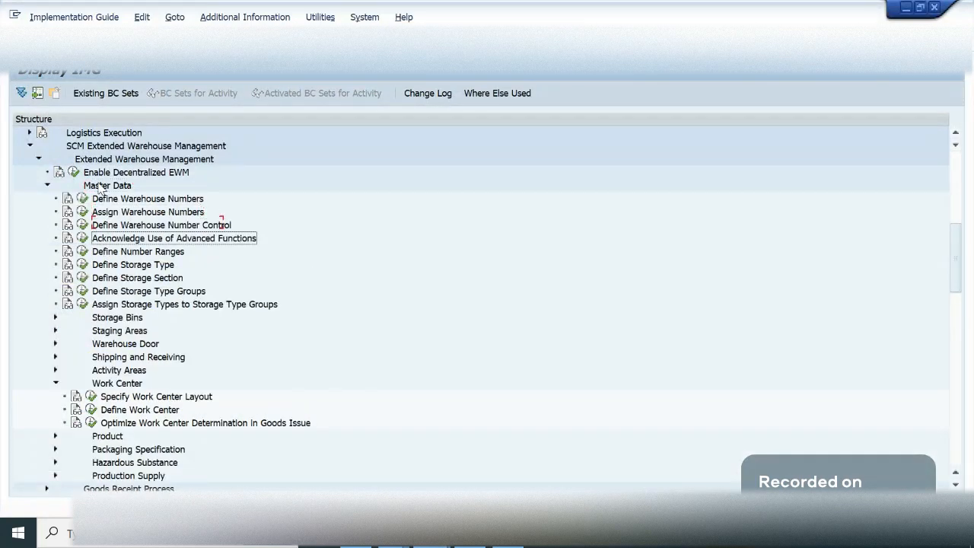
click(82, 278)
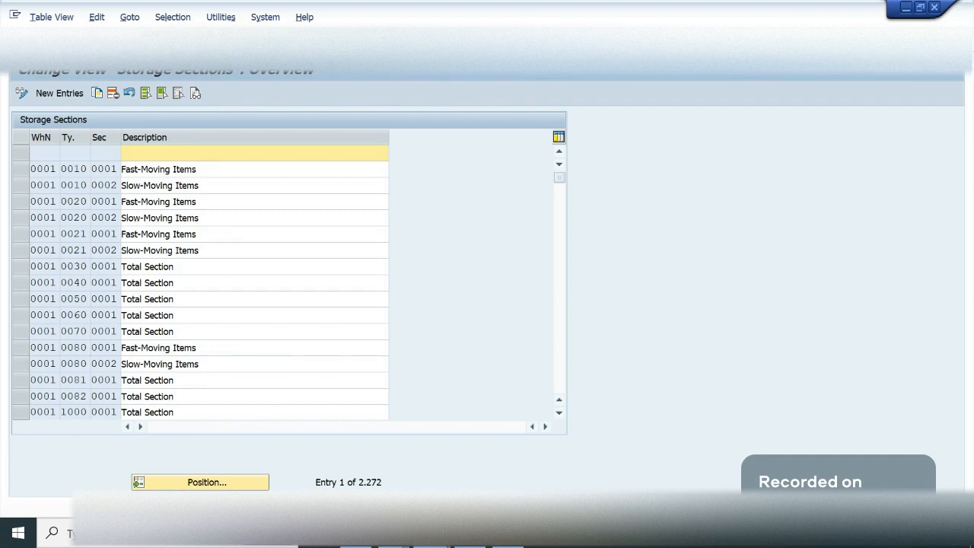
- Position the storage sections table at warehouse GA09, storage type LABL
click(206, 484)
text(ga09)
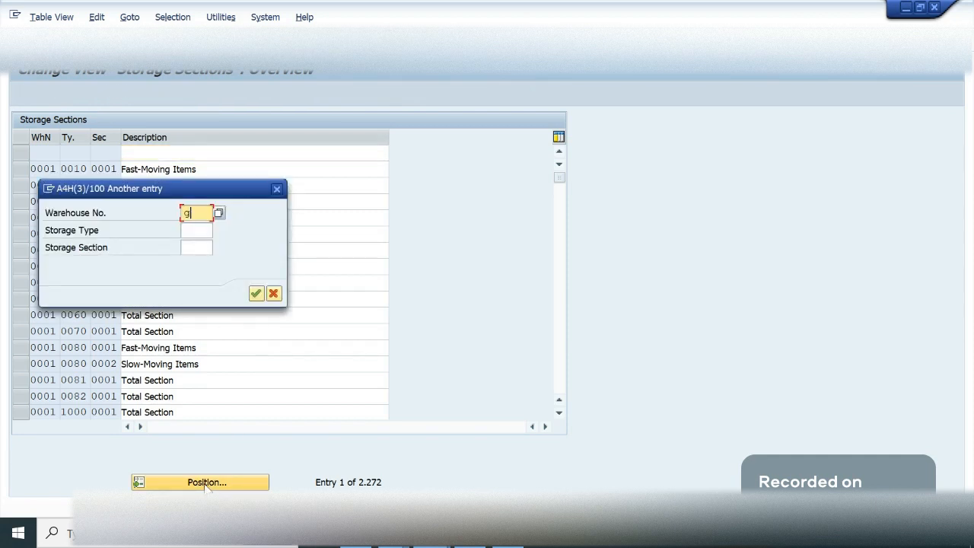
key(Tab)
text(labl)
key(Return)
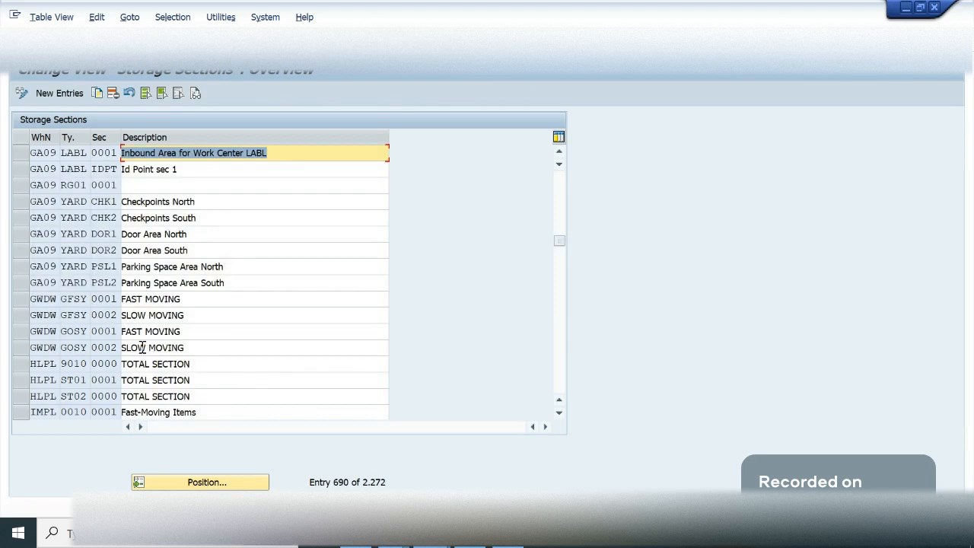
click(76, 152)
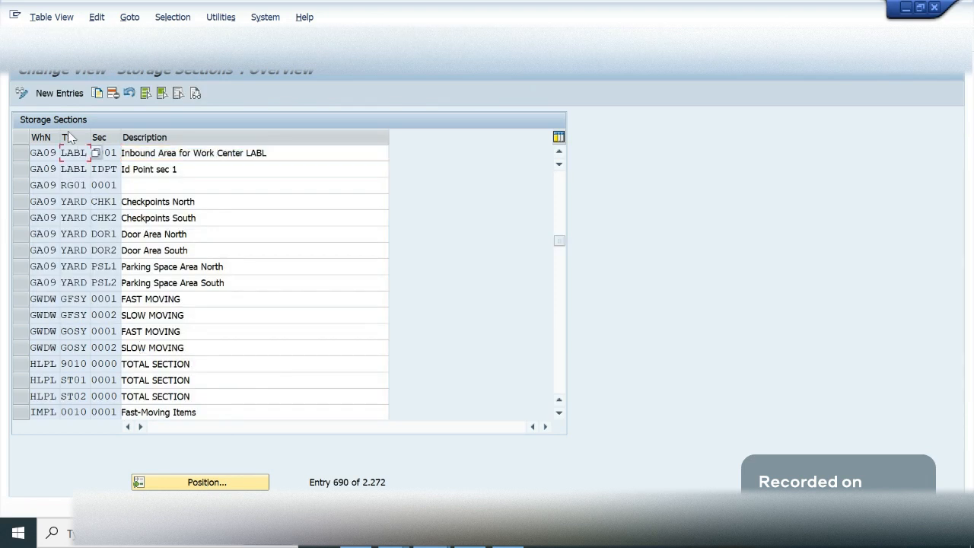
- Delete the storage section IDPT of storage type LABL in warehouse GA09 and save the table
click(559, 152)
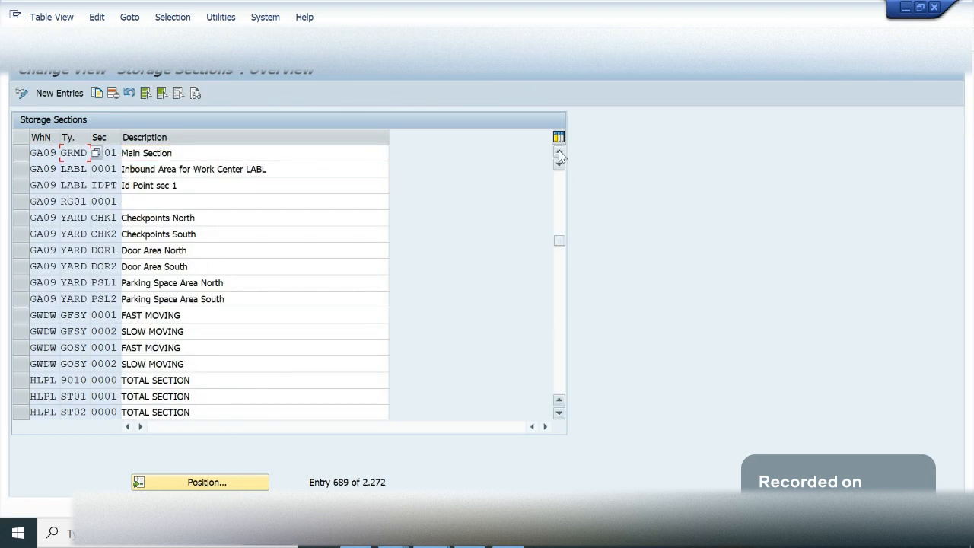
click(44, 185)
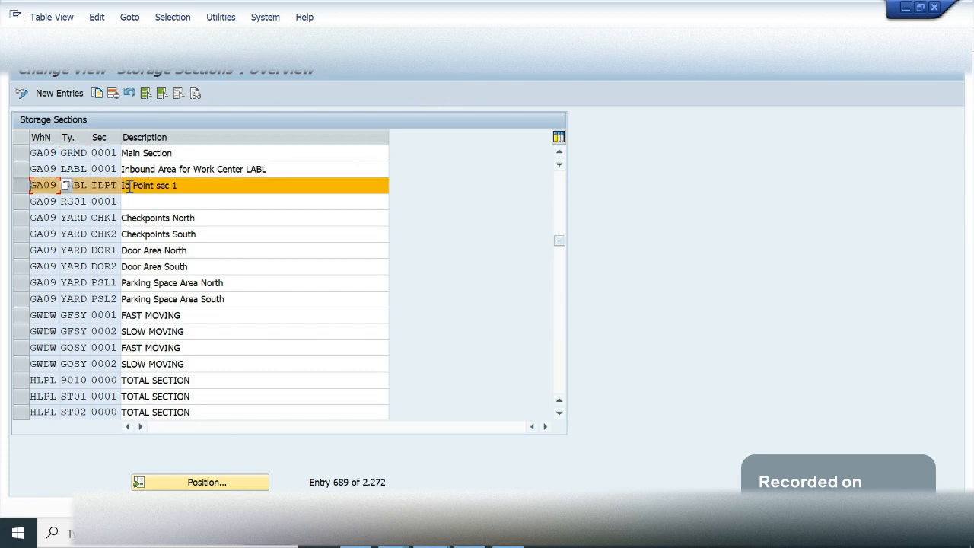
click(129, 186)
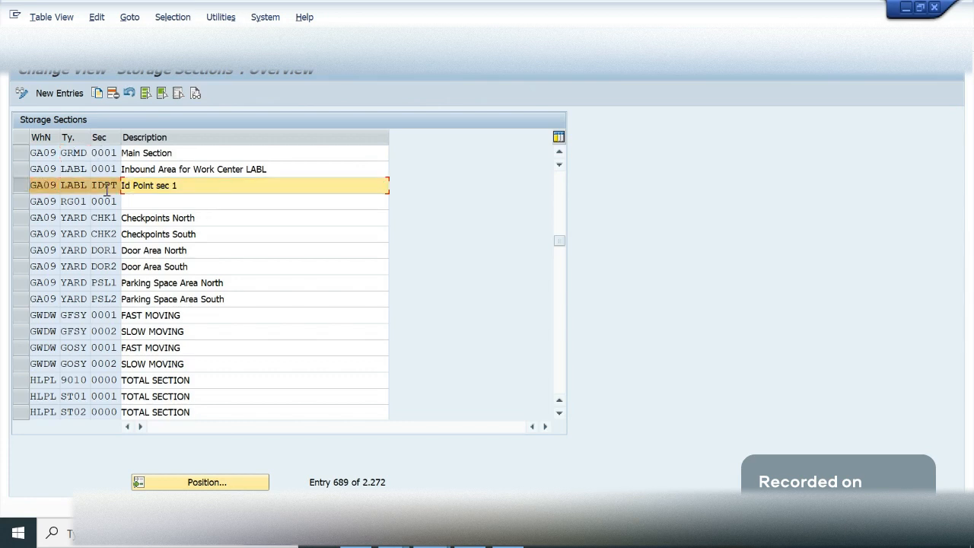
click(113, 92)
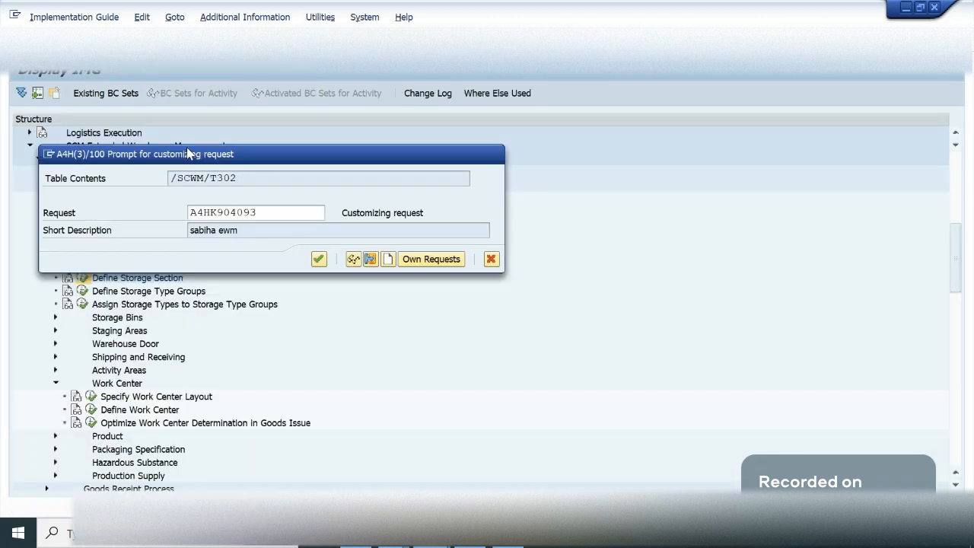
key(Return)
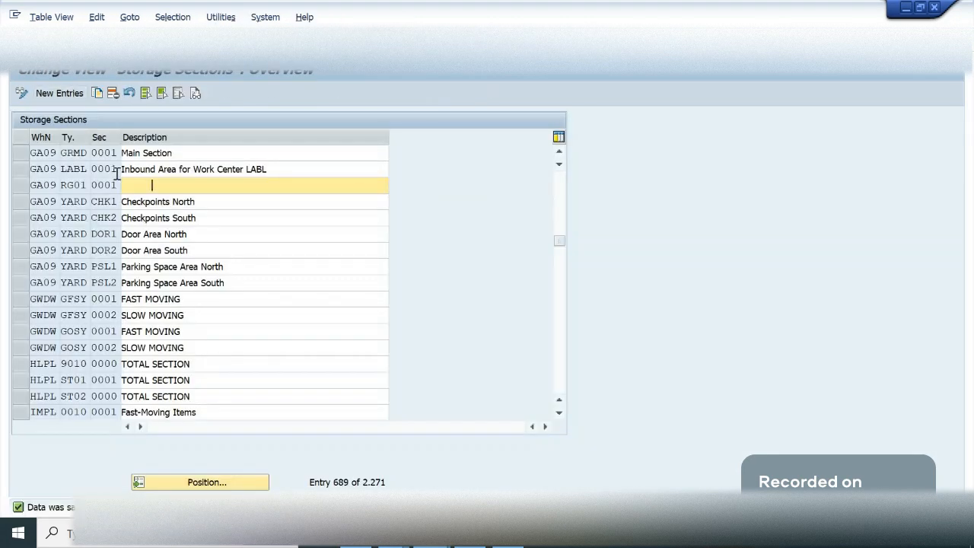
- Copy GA09's slow-moving section 0002 of storage type 0080 as a new entry for storage type IDPT, section 0001
click(165, 336)
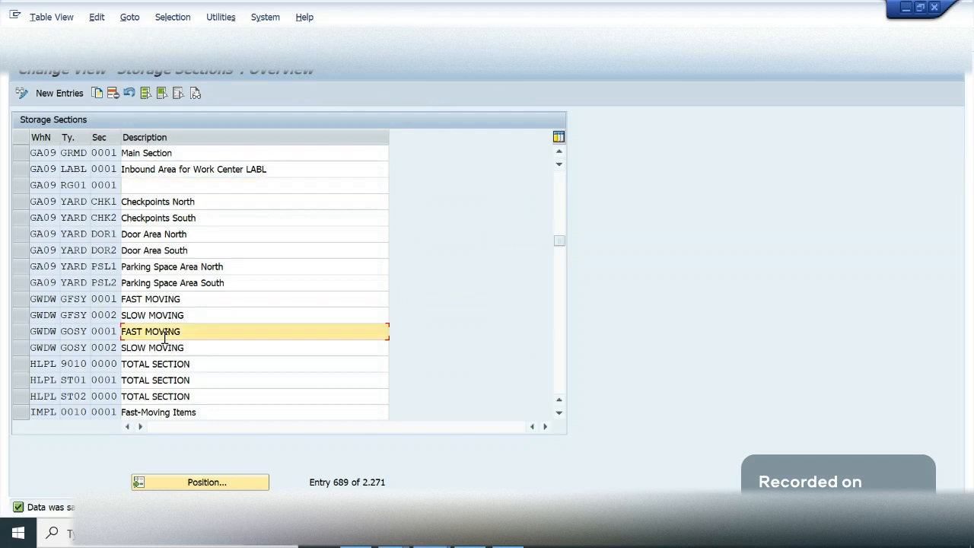
scroll(165, 336, up, 5)
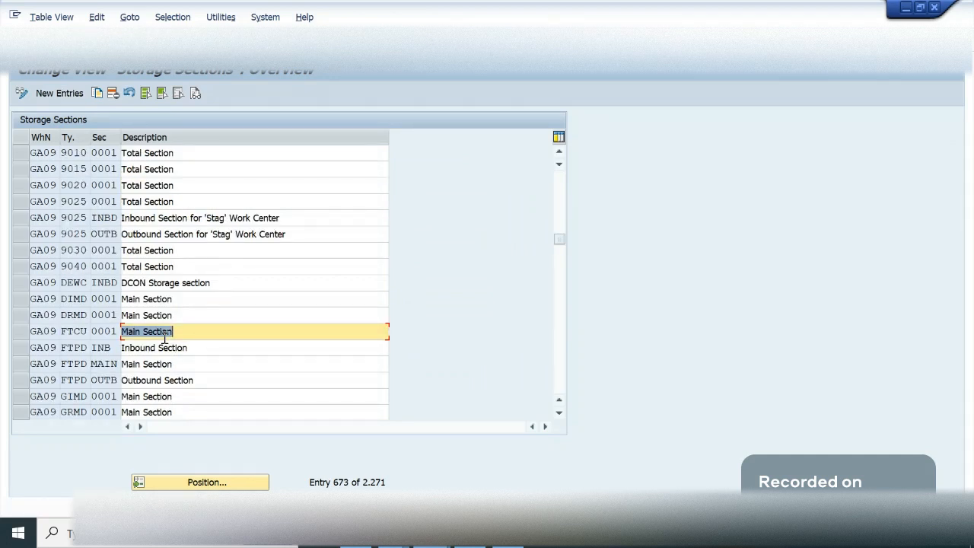
scroll(165, 340, up, 5)
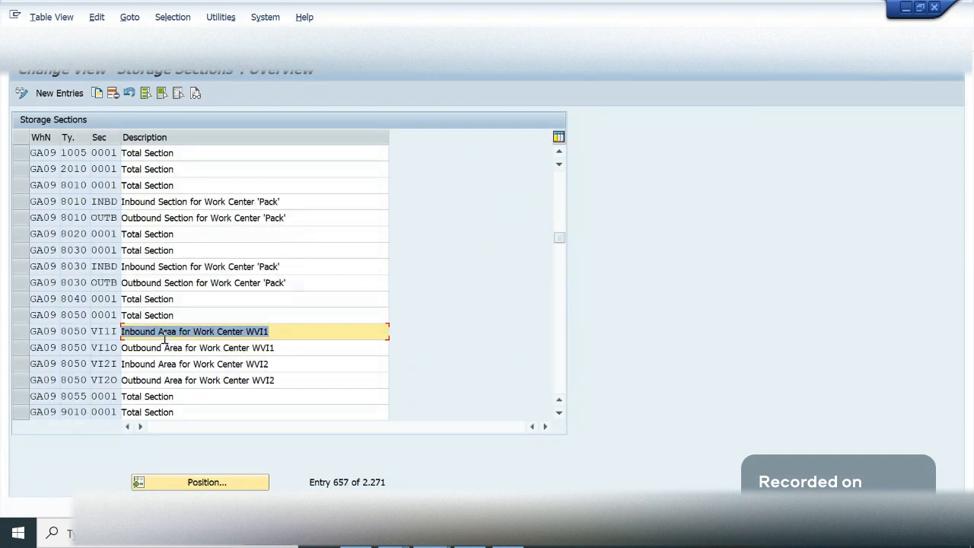
scroll(165, 339, up, 5)
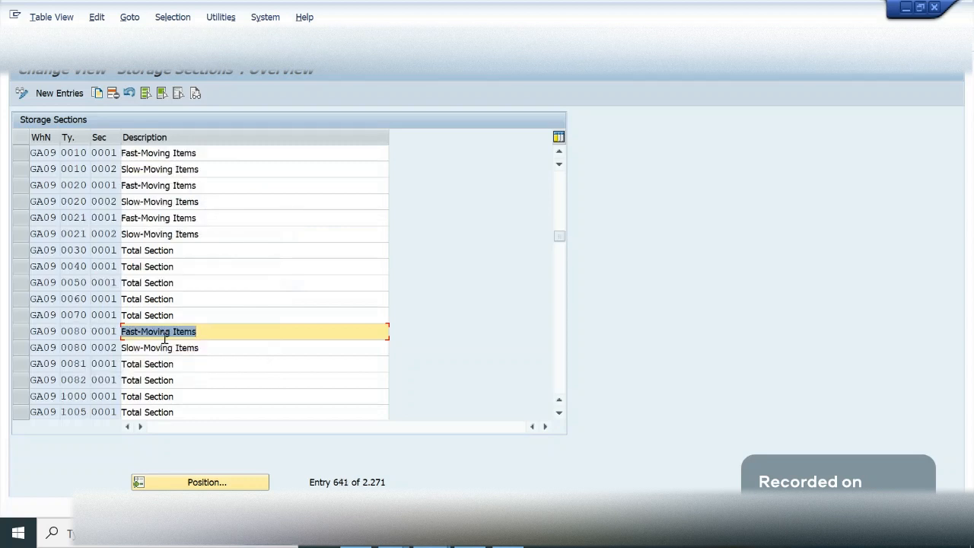
click(89, 351)
click(97, 93)
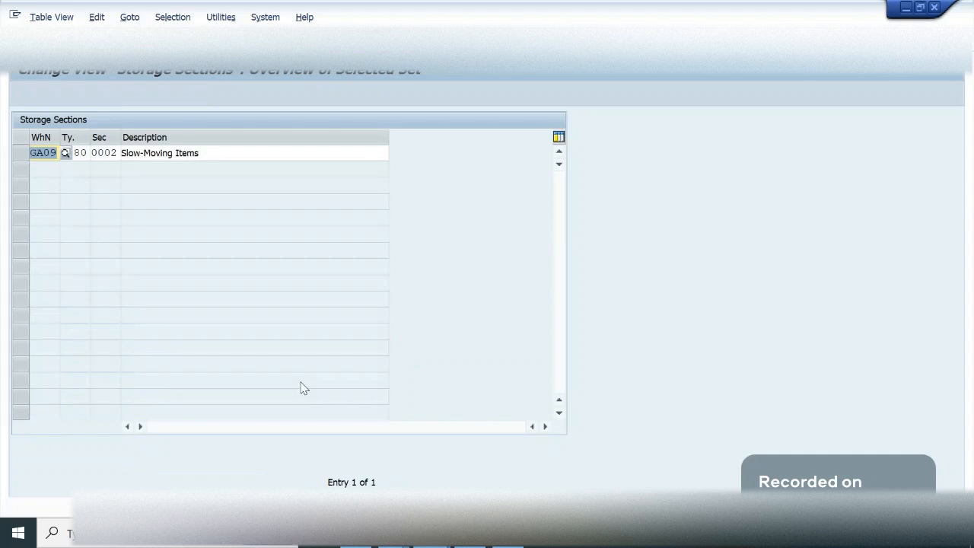
key(Tab)
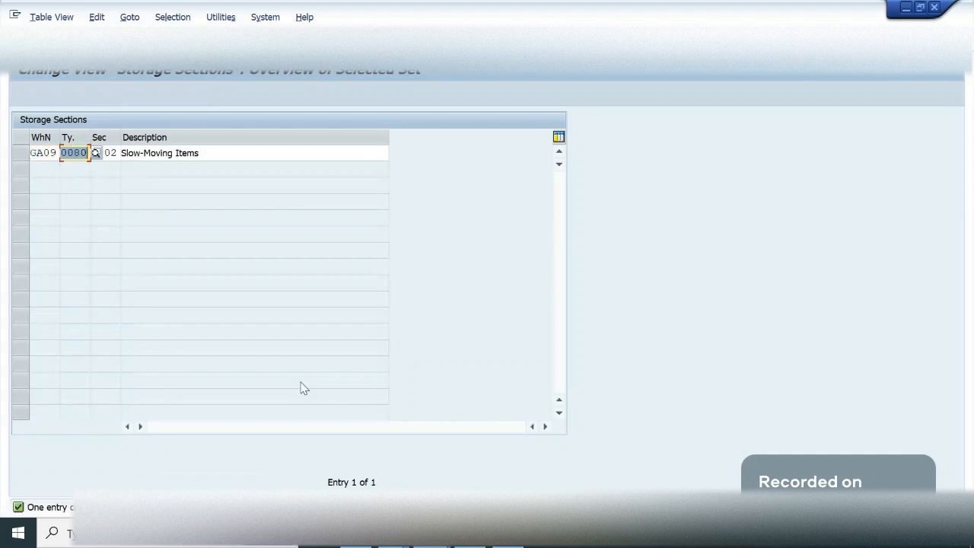
text(idpt)
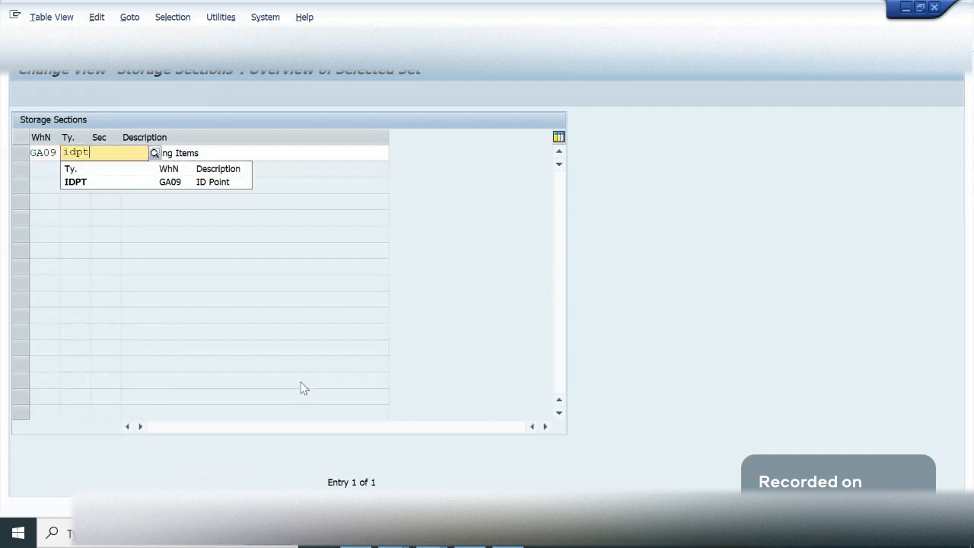
key(Tab)
text(0001)
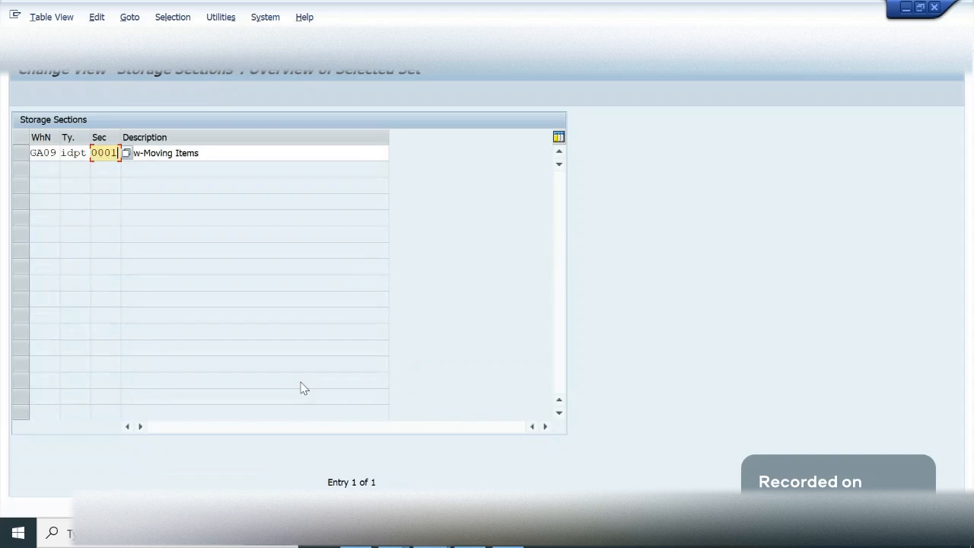
- Describe the copied storage section as "ID Point", save it and leave the storage sections table
key(Tab)
text(I)
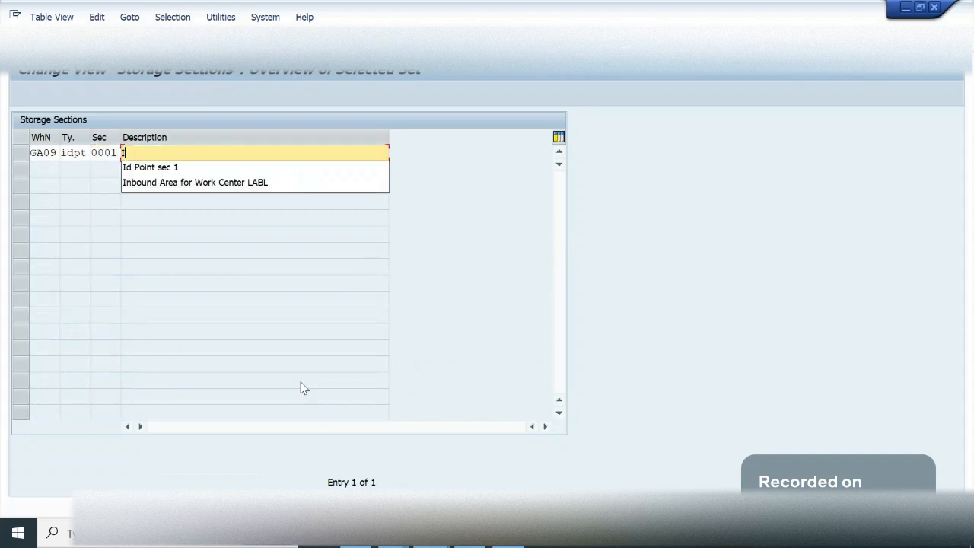
text(D Po)
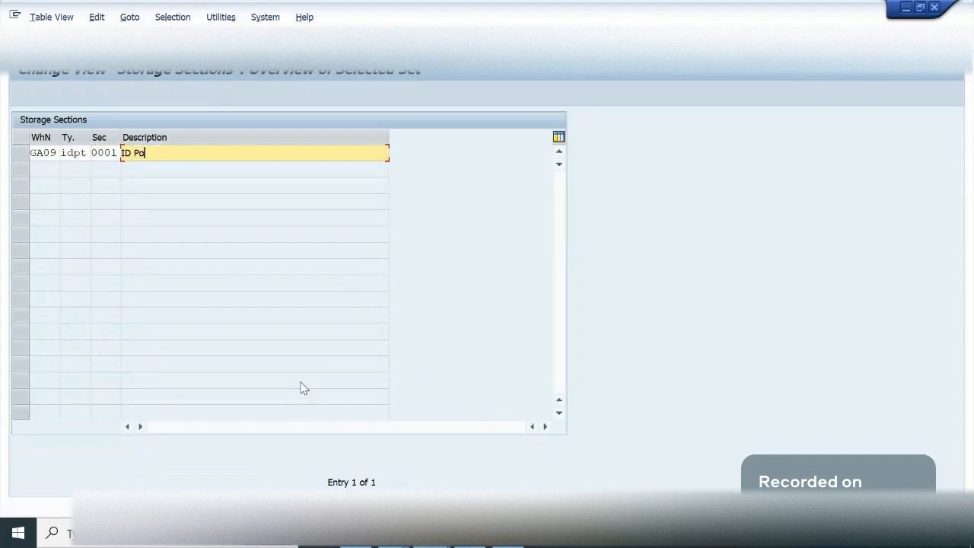
text(int)
key(Return)
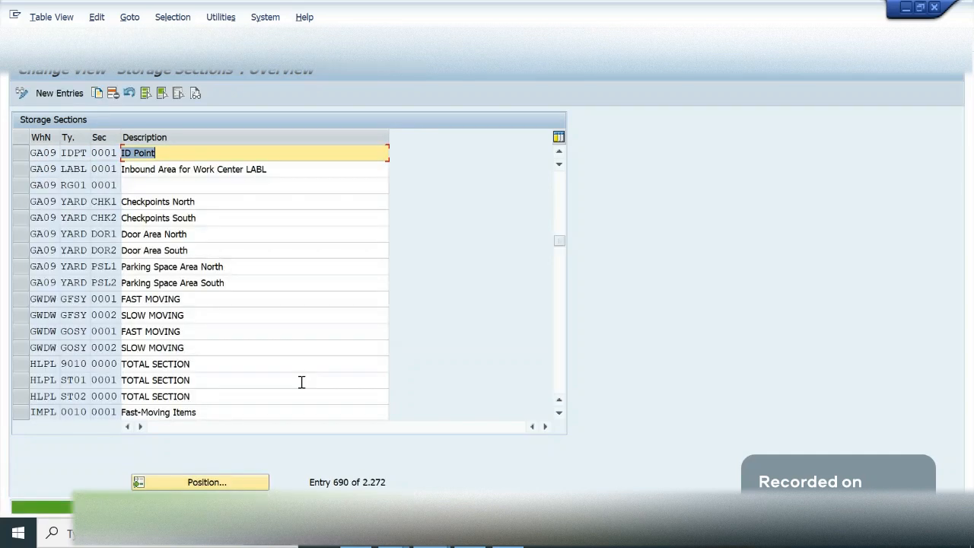
key(ctrl+s)
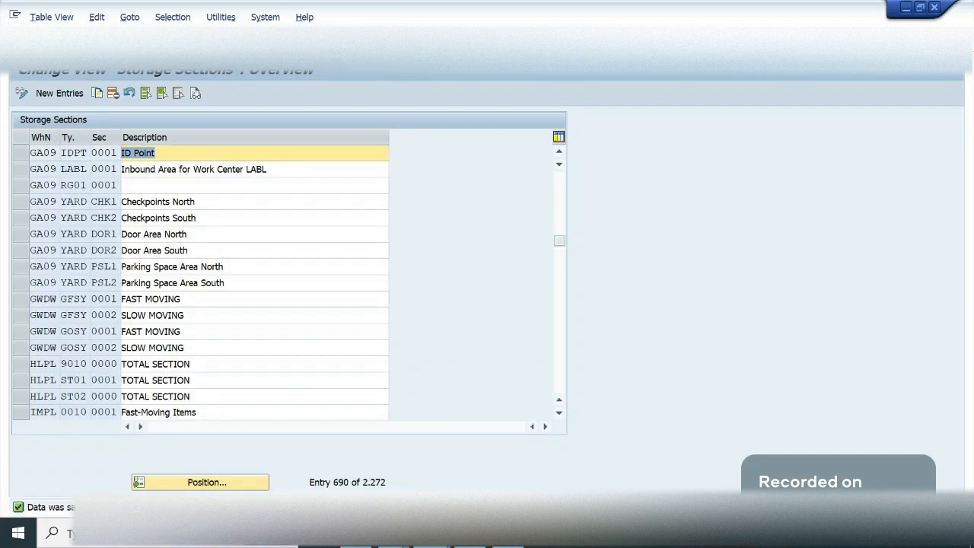
key(F3)
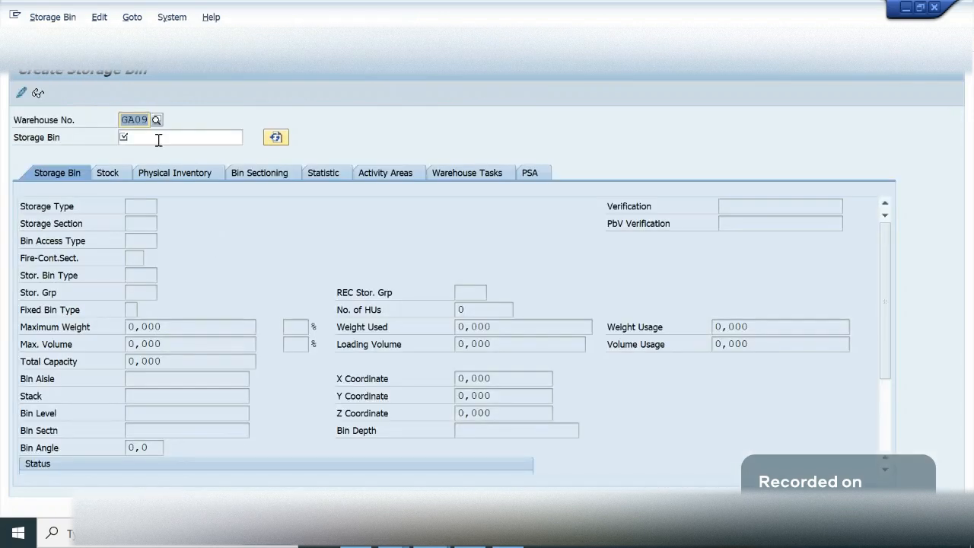
- Start a new storage bin IDPT in warehouse GA09 and assign it to storage type IDPT
click(151, 136)
text(idpt)
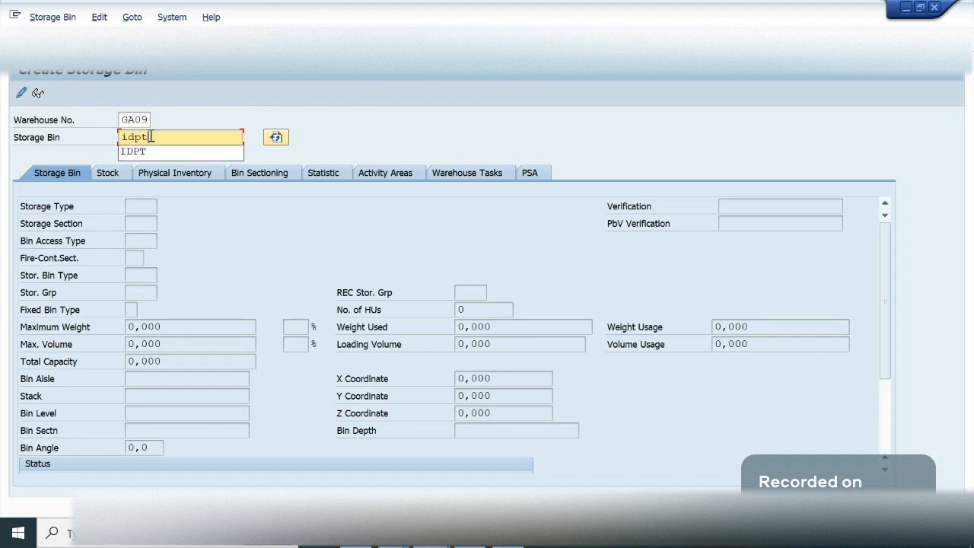
key(Return)
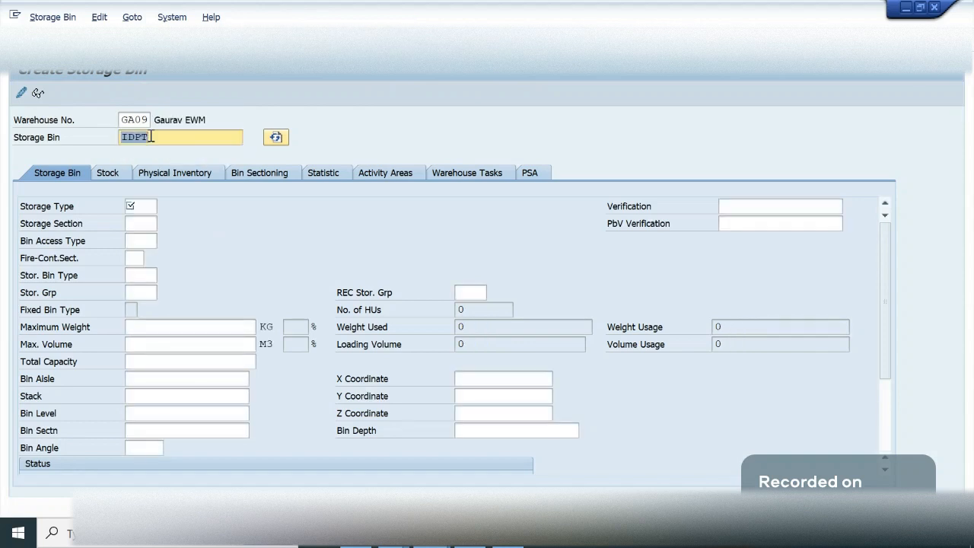
click(133, 210)
text(idpt)
key(Return)
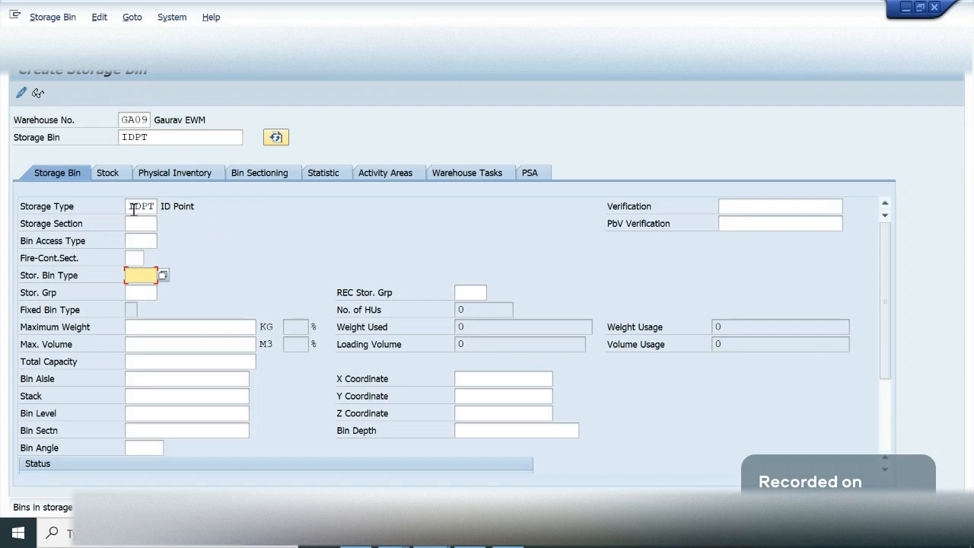
- Assign storage section 0001 and storage bin type B001 to the new bin and save it
click(141, 222)
text(0)
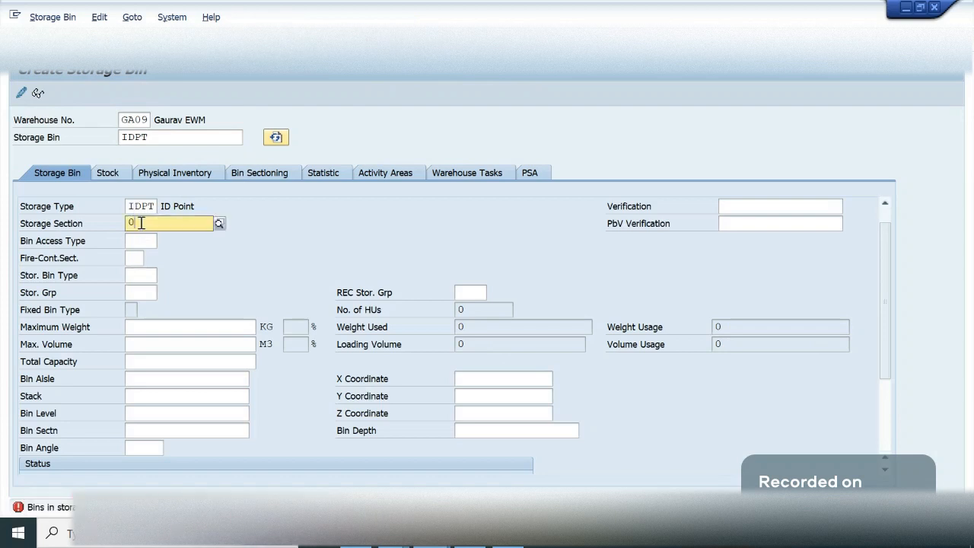
text(001)
key(Return)
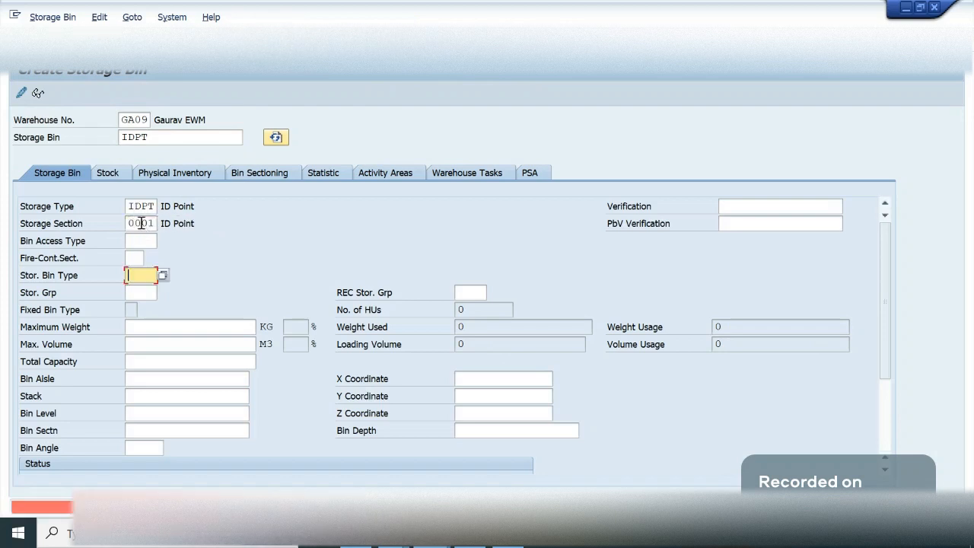
click(164, 276)
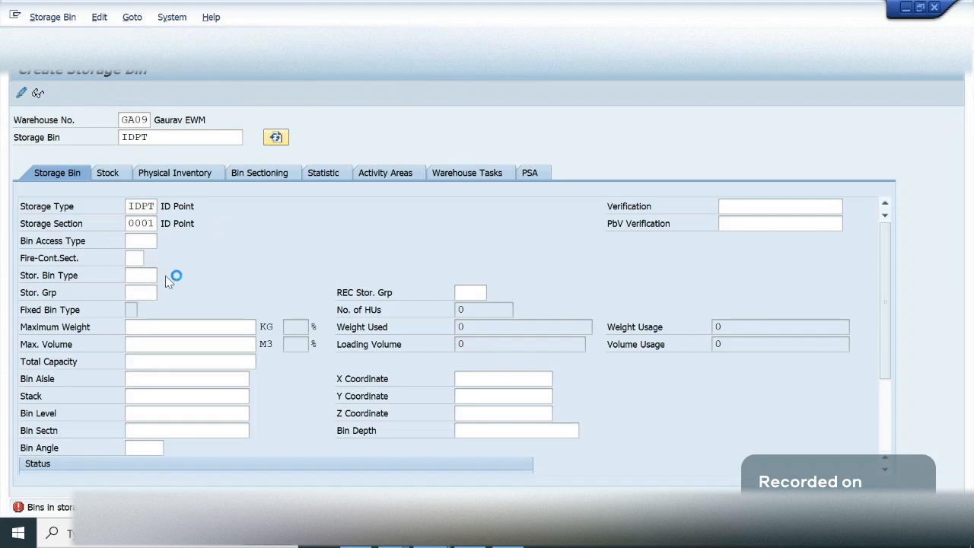
click(167, 138)
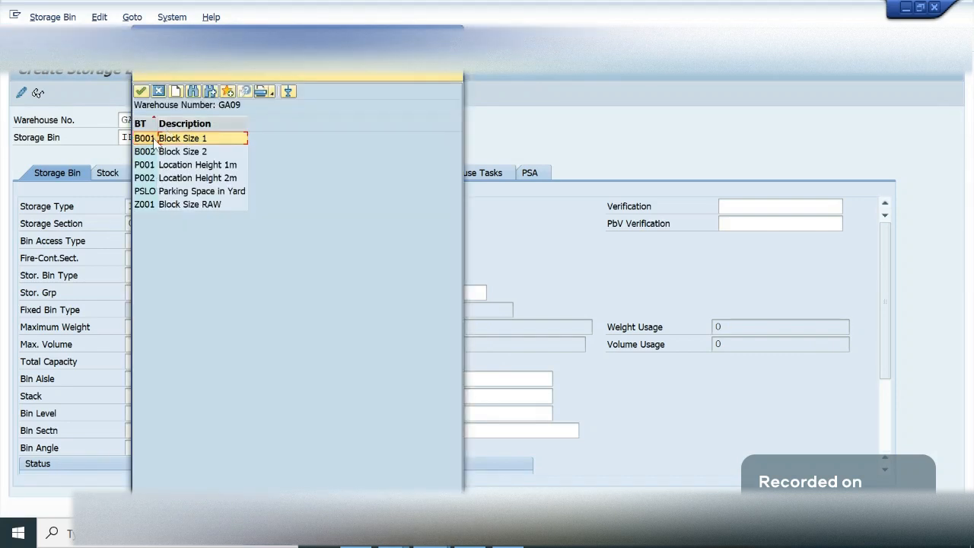
double_click(155, 142)
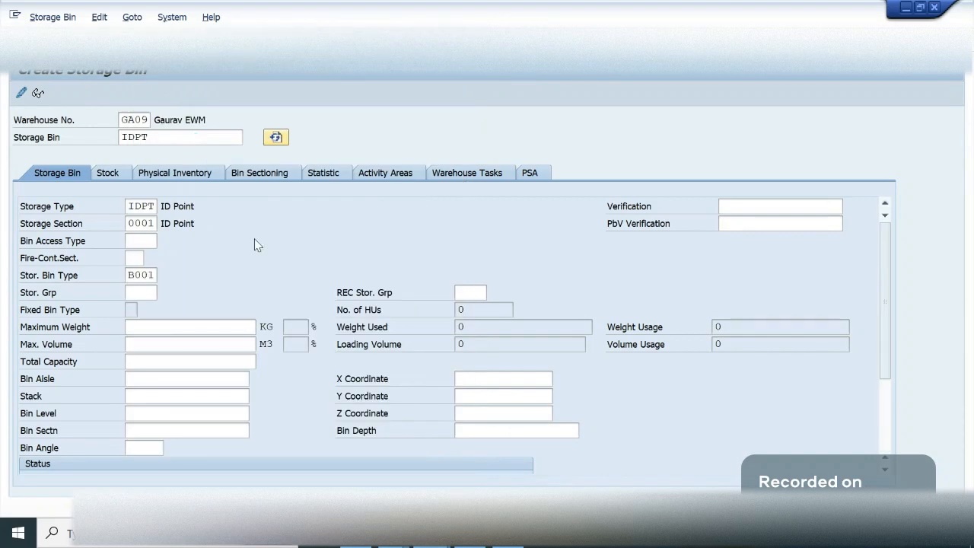
key(ctrl+s)
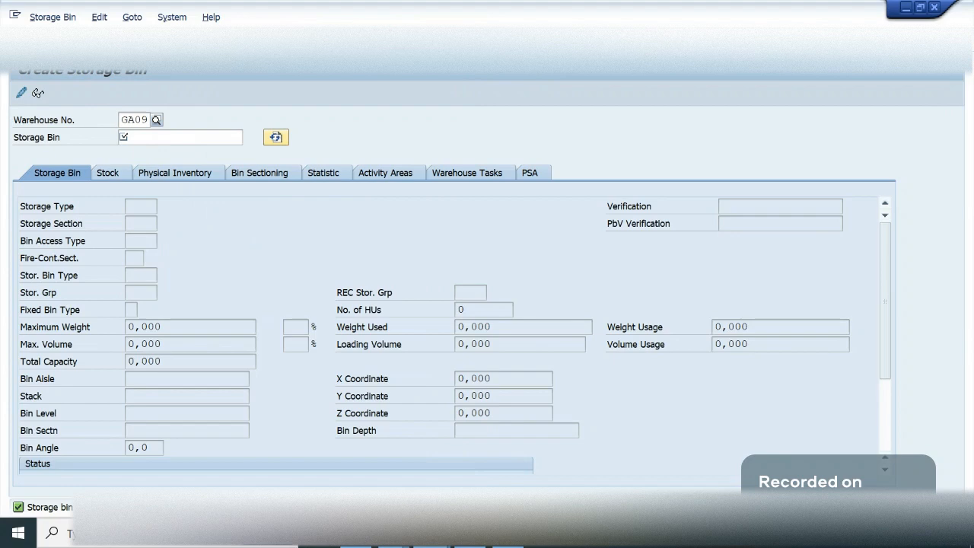
- Switch to the OneNote Summary page and note "LOSC" and "Source St Ty -> Dest St Type" below the highlighted LOSC heading
click(217, 41)
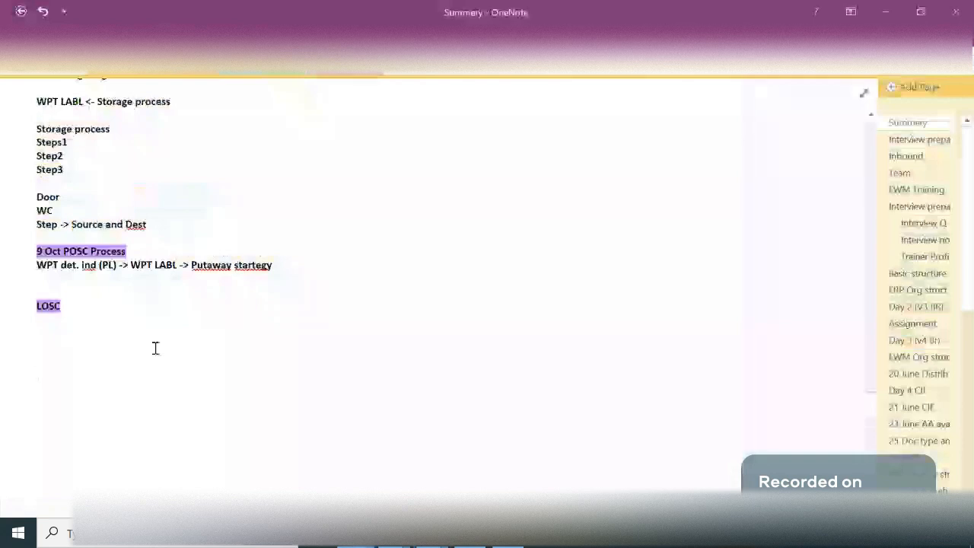
text(LOSC)
key(Return)
text(Source St Ty -> Dest )
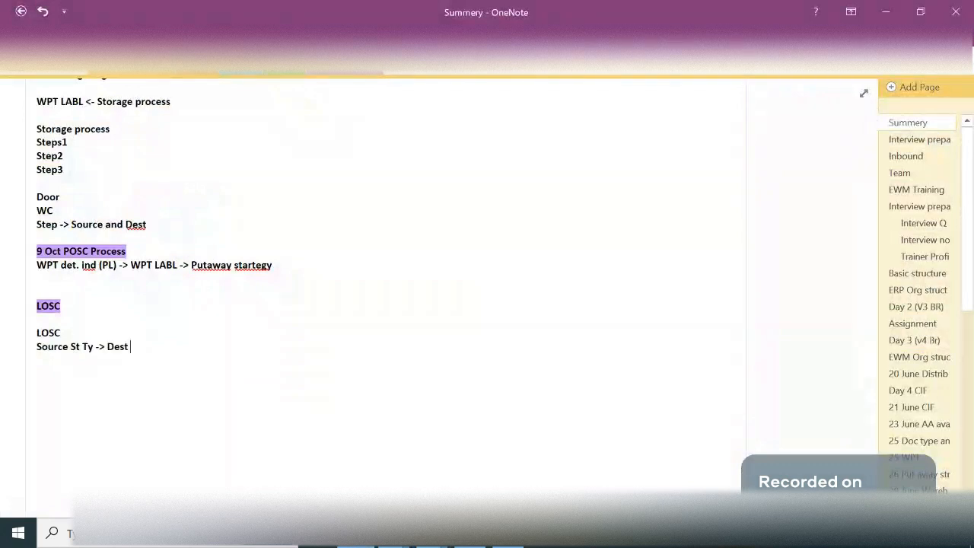
text(St Type)
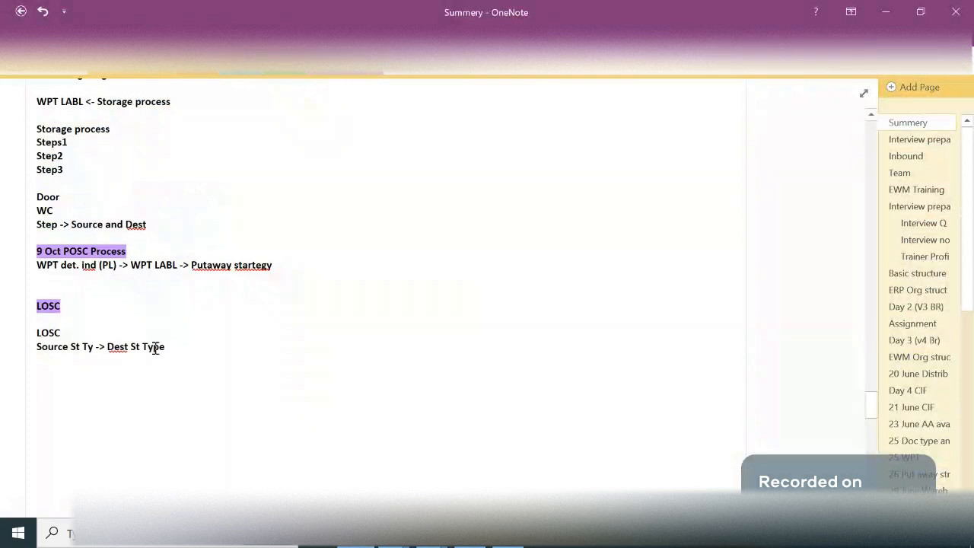
- Add the line "Via ID Pt TSt typ" beneath the source-to-destination note
key(Return)
text(Via ID Pt TSt typ)
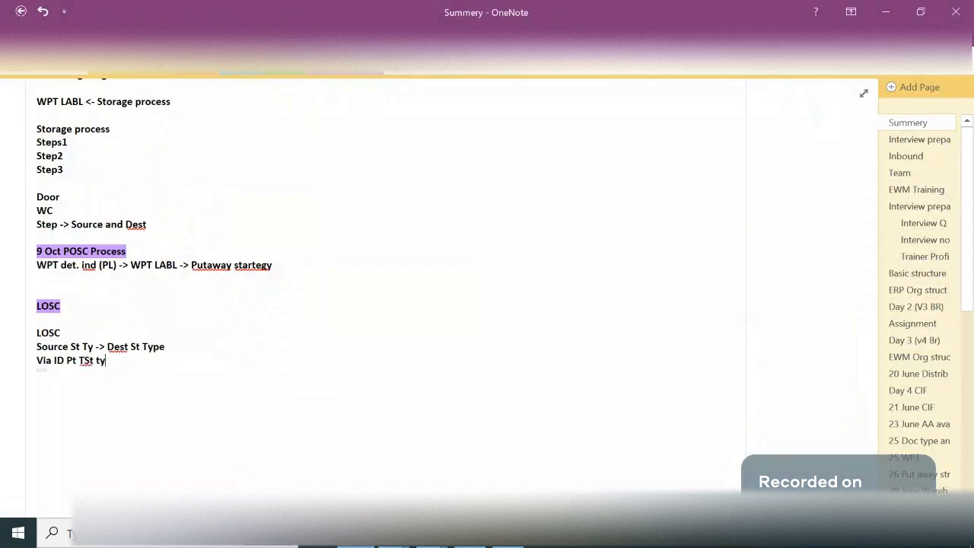
shift+click(32, 348)
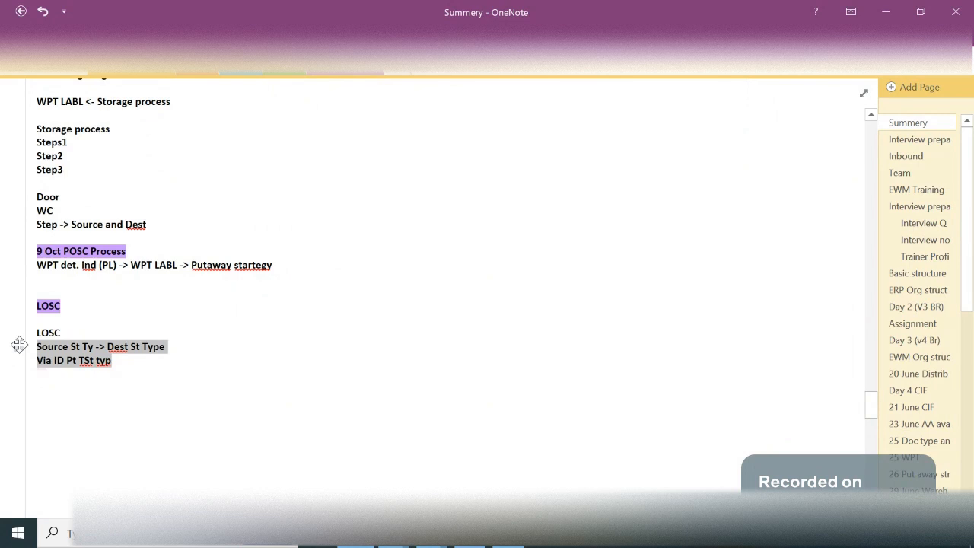
click(188, 367)
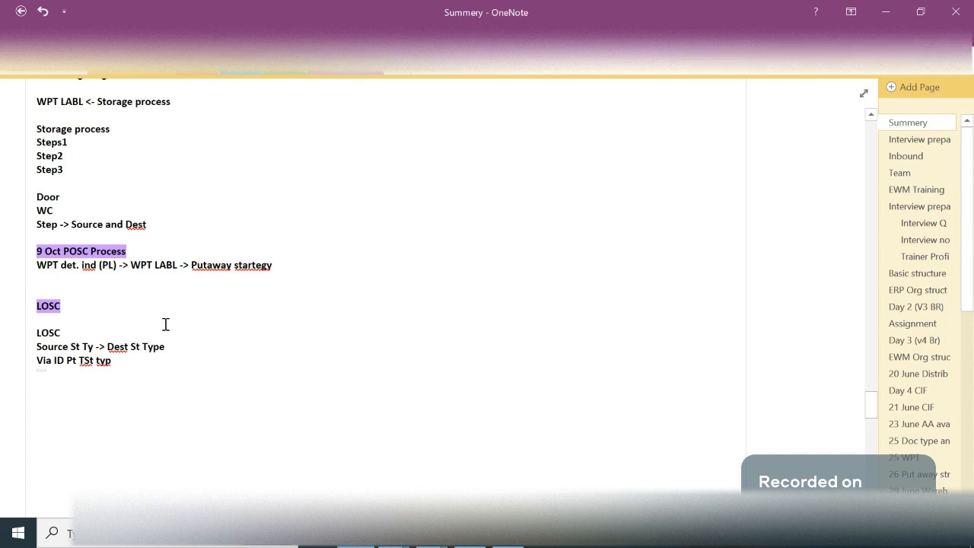
drag(137, 250, 63, 251)
click(63, 251)
click(156, 282)
key(Return)
text(LO)
key(BackSpace)
key(BackSpace)
key(BackSpace)
- Add the direct route example "LBL -> 0020" below the LOSC notes
click(150, 371)
key(Return)
text(LBL -> 0020)
drag(86, 392, 27, 393)
click(104, 388)
- Add the ID point route "LBL -> Idpt -> 0020" under the direct route and select that line
text(LBL -)
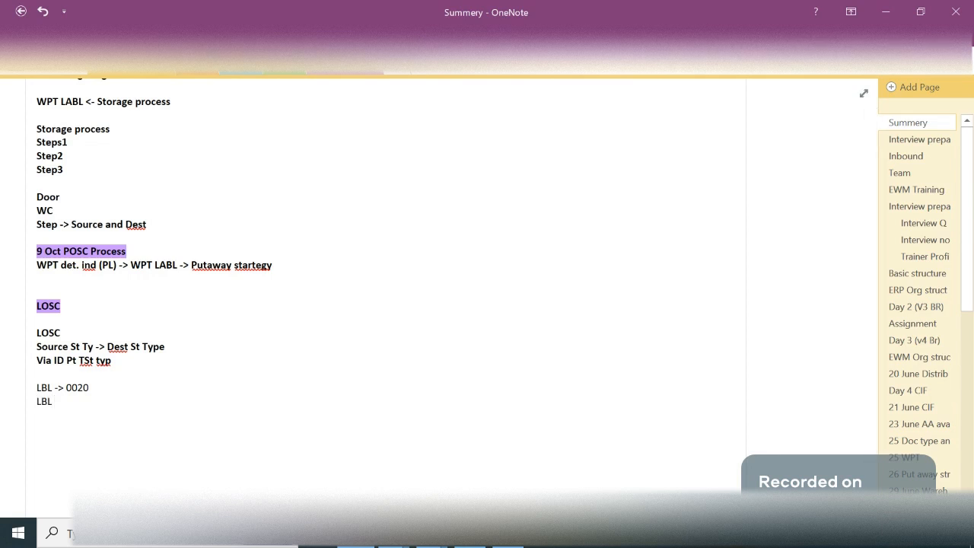
text(> Idpt -> 0020)
drag(129, 397, 30, 402)
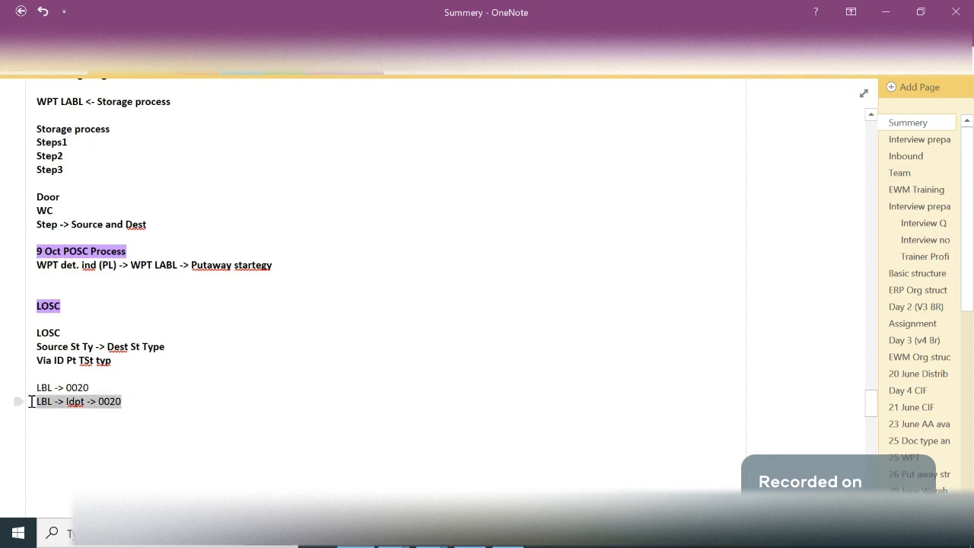
click(155, 400)
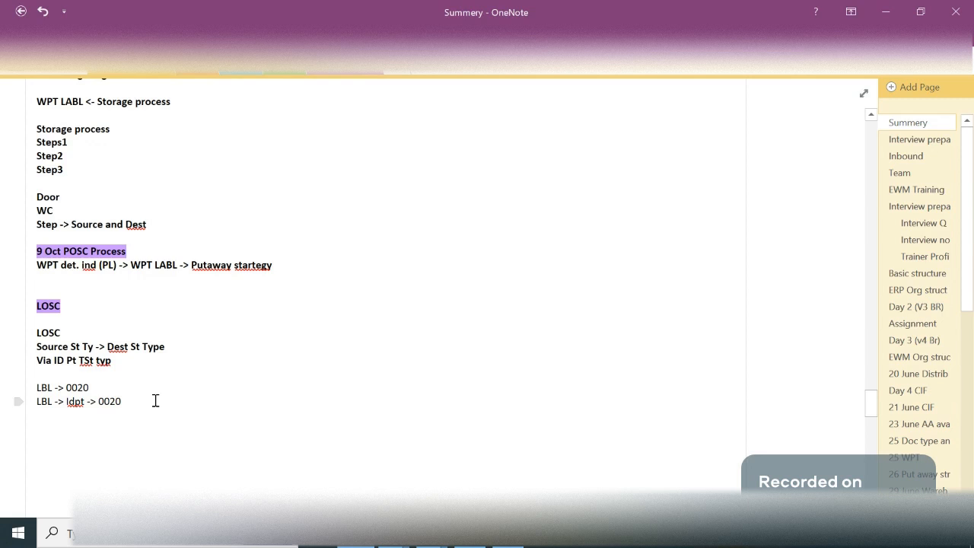
click(77, 144)
drag(77, 144, 67, 171)
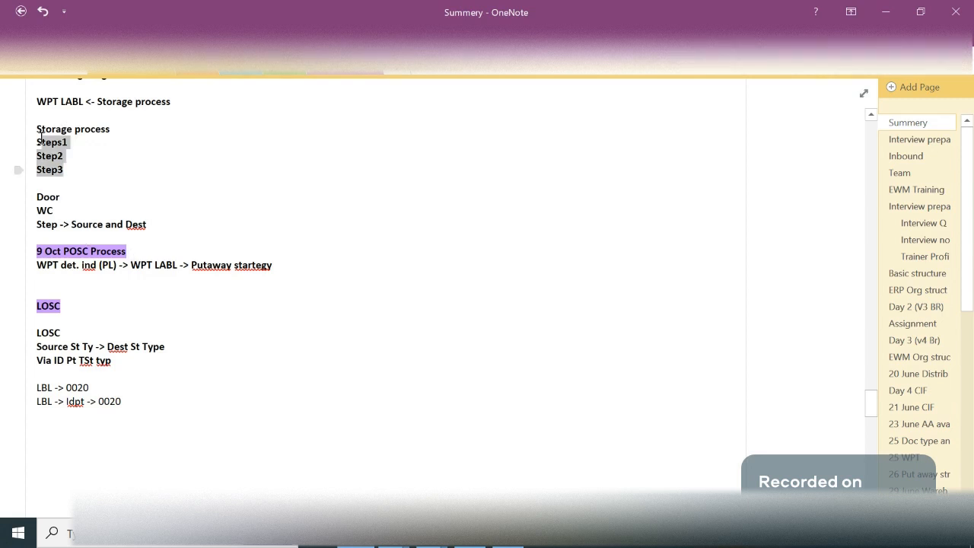
- Add the lines "Dr GR Zone" and "GR Zone -> LBL" below the ID point route, leaving a gap
click(130, 438)
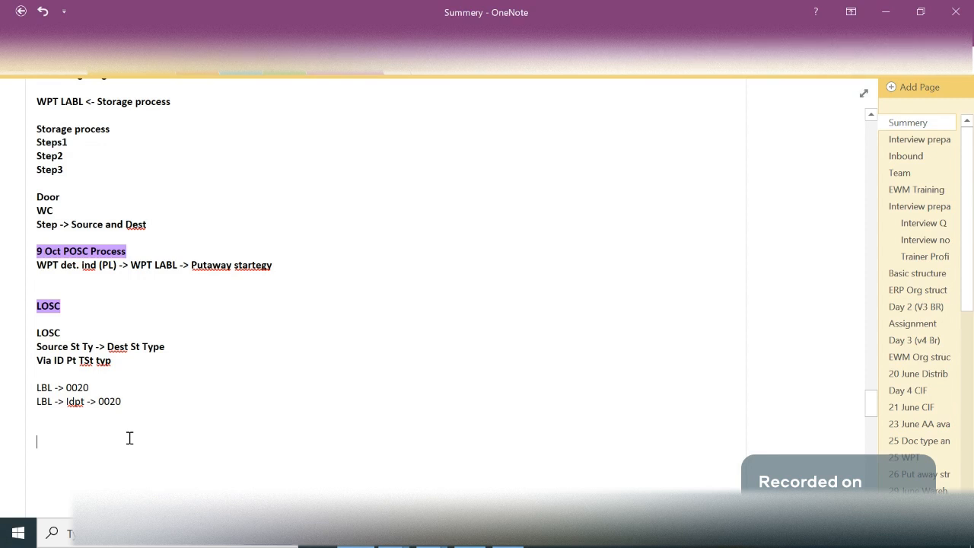
text(Dr GR Zone)
key(Return)
text(H)
key(BackSpace)
text(GR Zone -> LBL)
key(Return)
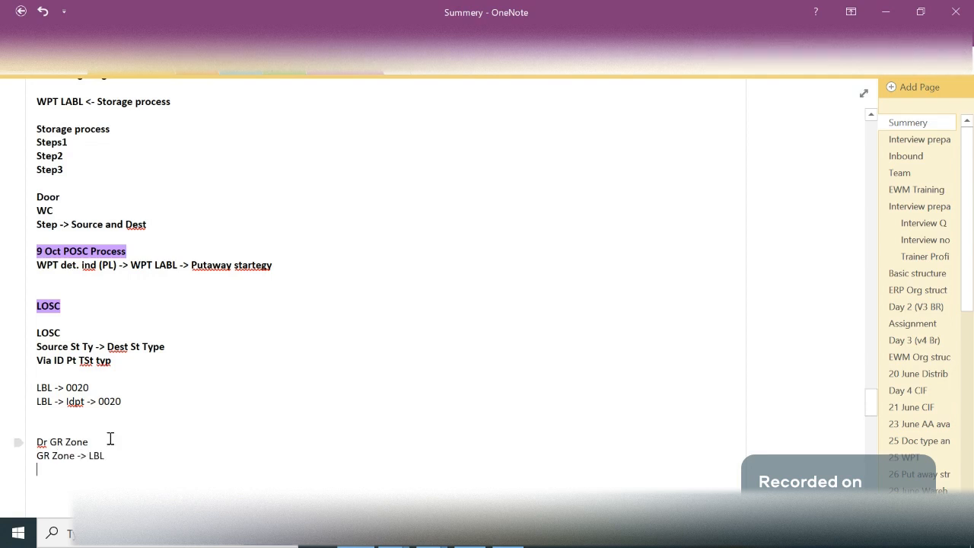
- Insert "->" between Dr and GR Zone, and add the line "LBL -> IDPT" under "GR Zone -> LBL"
click(49, 441)
text(->)
click(127, 455)
key(Return)
text(LBL -> IDPT)
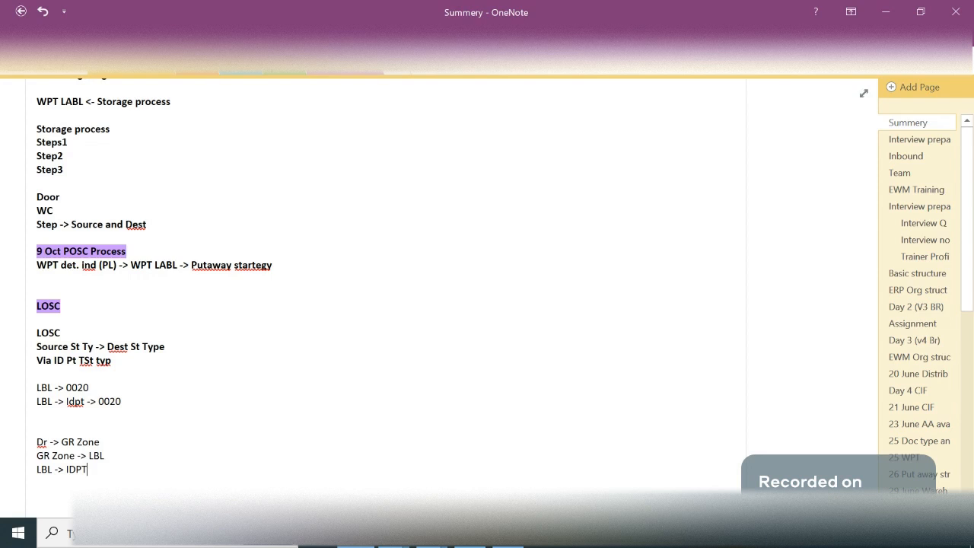
- Add "IDPT -> 0020" as the final movement of the route that starts at the door
mouse_move(84, 401)
mouse_down()
mouse_move(46, 394)
mouse_move(88, 401)
mouse_up()
click(89, 401)
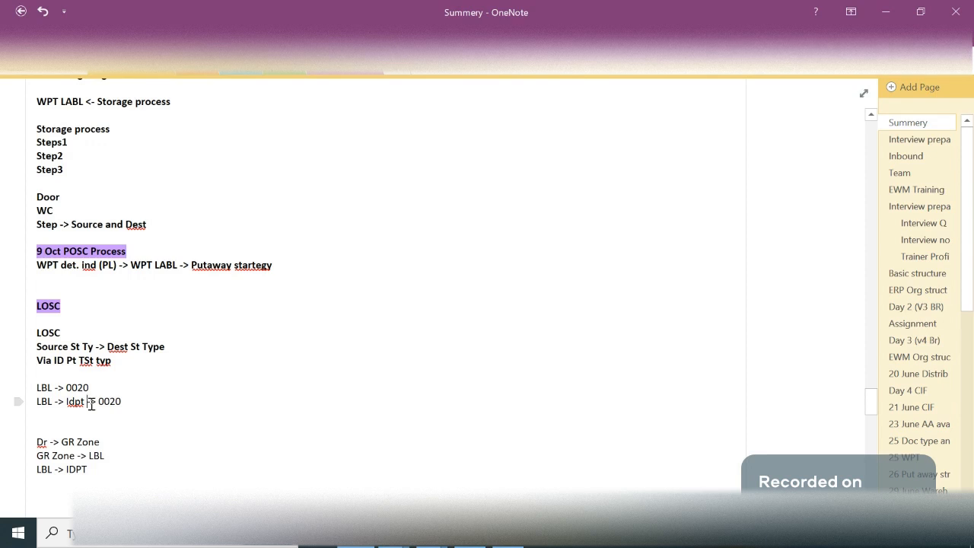
click(103, 473)
key(Return)
text(IDPT -> )
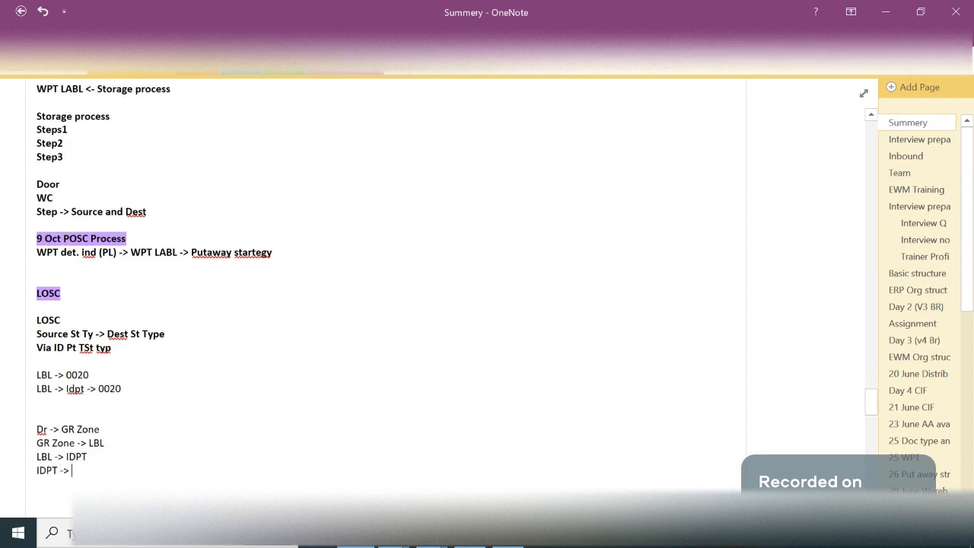
text(0020)
drag(105, 462, 42, 431)
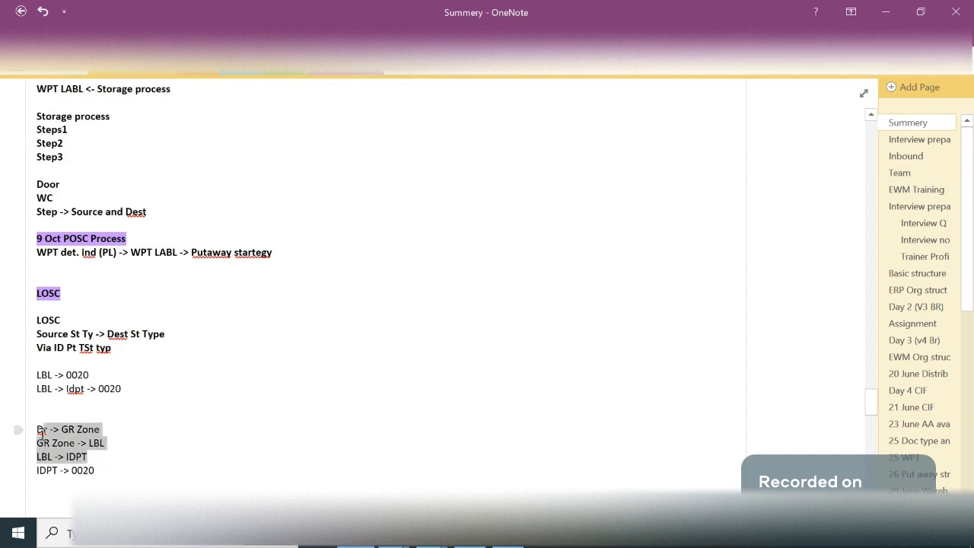
click(43, 431)
double_click(81, 239)
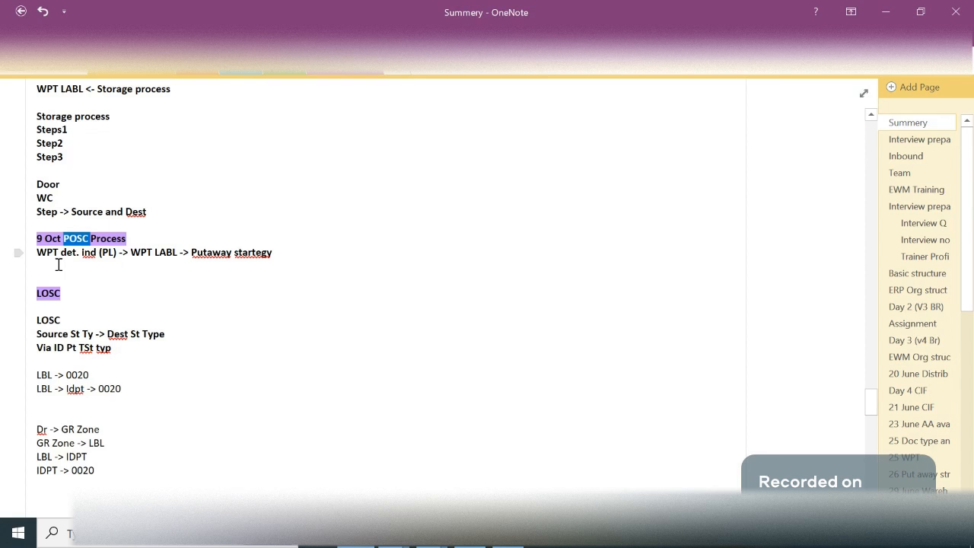
double_click(55, 293)
click(63, 412)
drag(63, 412, 92, 476)
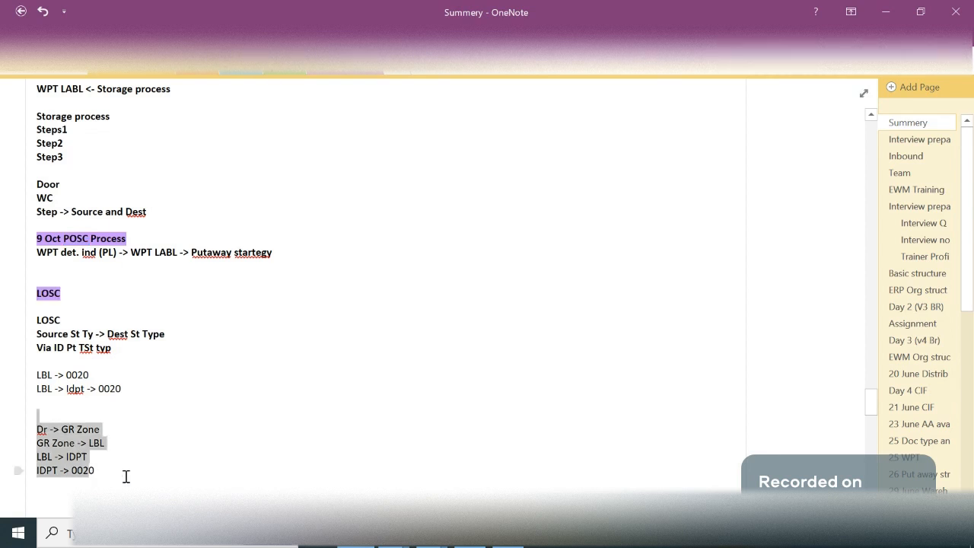
- Start a separate route block with the line "GR Zone -> 0020" at the end of the notes
click(127, 476)
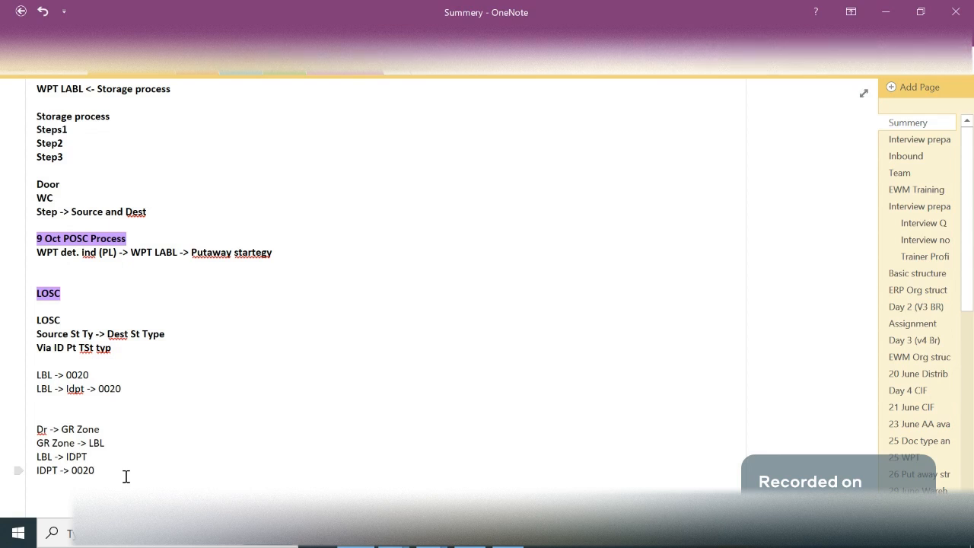
key(Return)
key(Return)
text(GR Zone -> 0020)
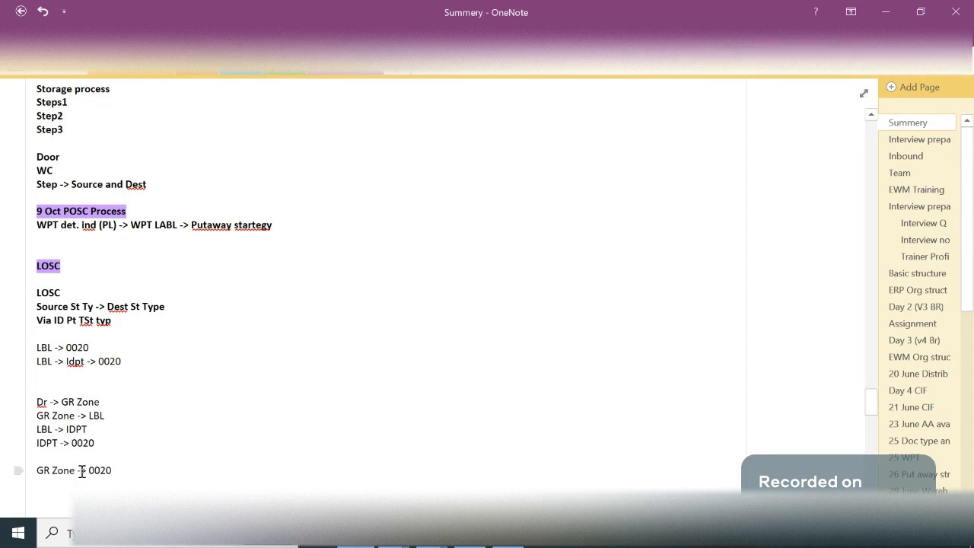
- Switch to the SAP session showing the handling unit monitor and open the SAP Reference IMG from Customizing
key(alt+Tab)
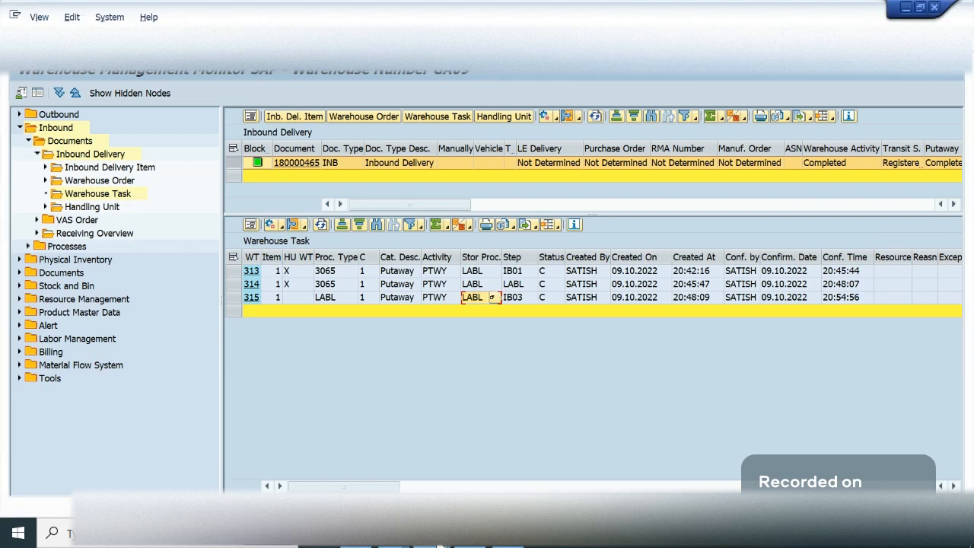
click(440, 545)
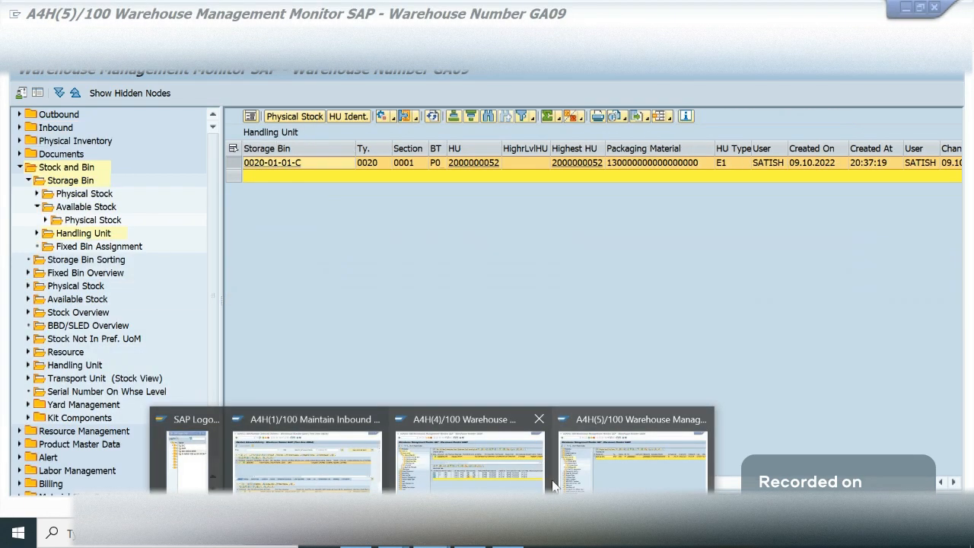
click(657, 479)
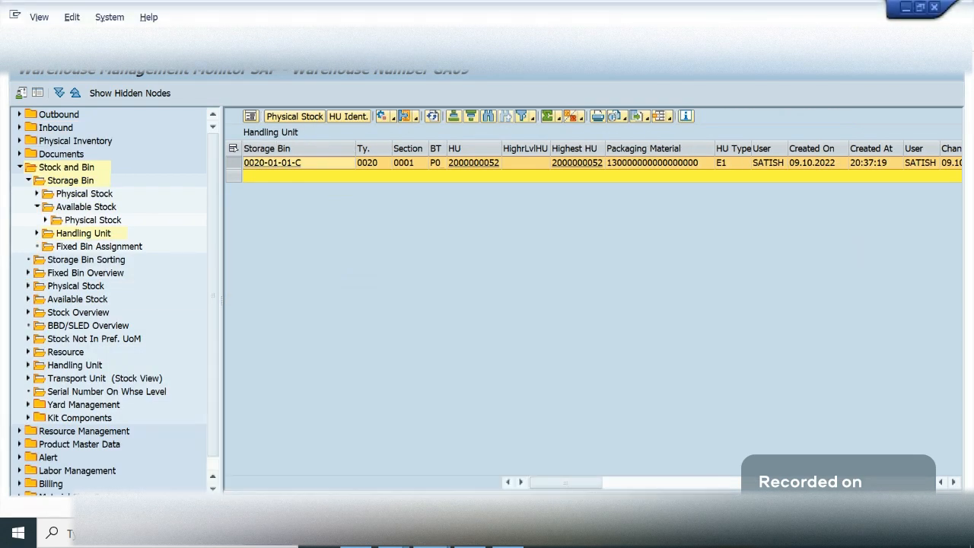
key(Return)
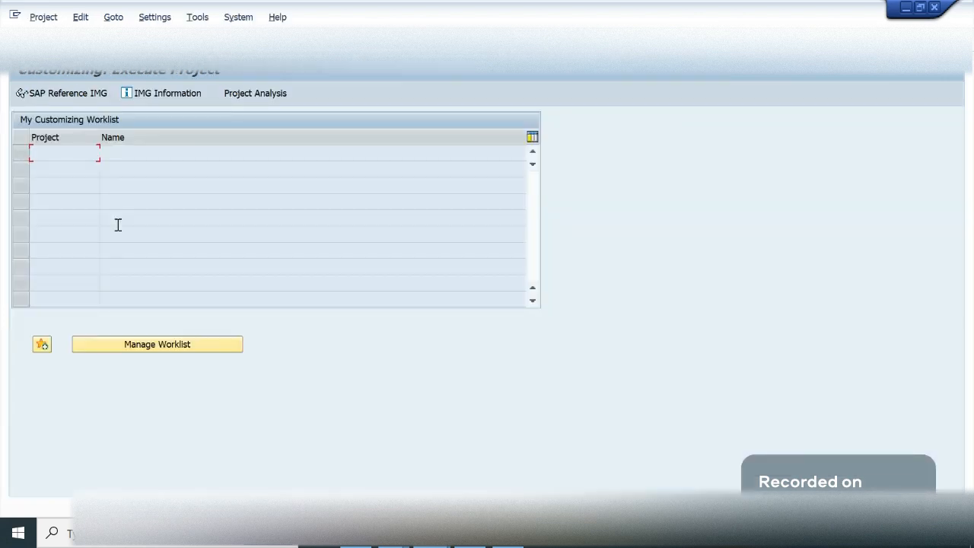
click(68, 92)
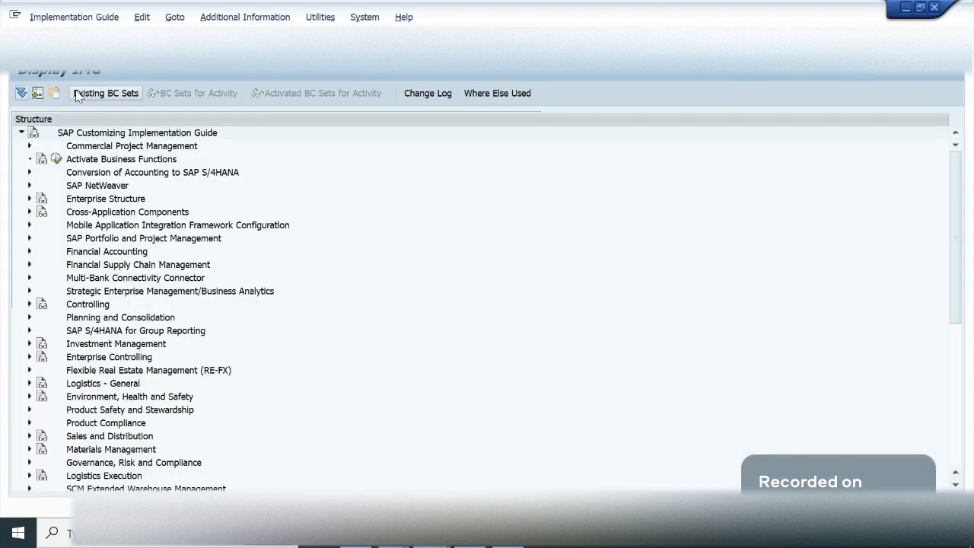
- Expand Extended Warehouse Management under SCM Extended Warehouse Management in the IMG structure
double_click(129, 488)
double_click(131, 476)
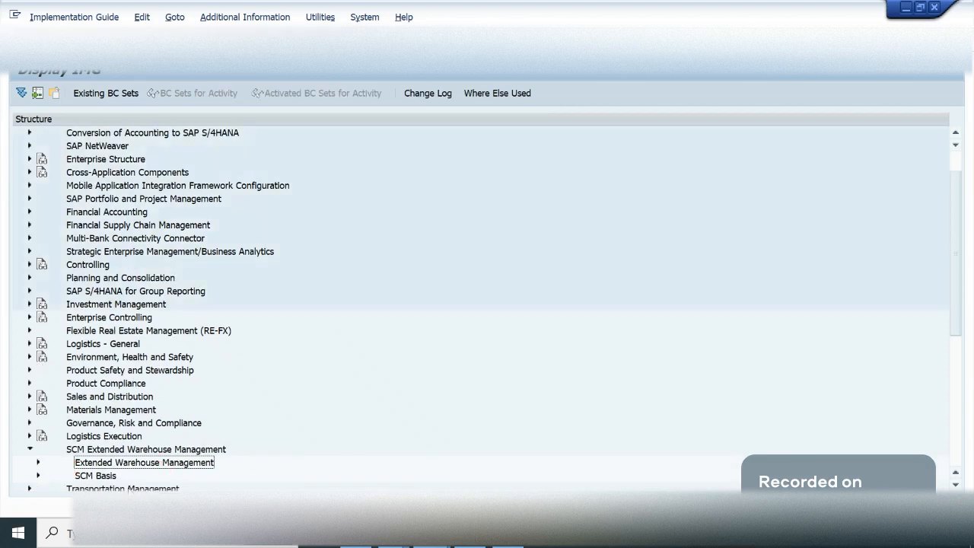
click(134, 345)
- Open the activity Define Layout-Oriented Storage Process Control under Cross-Process Settings > Warehouse Task
key(Down)
key(Down)
key(Down)
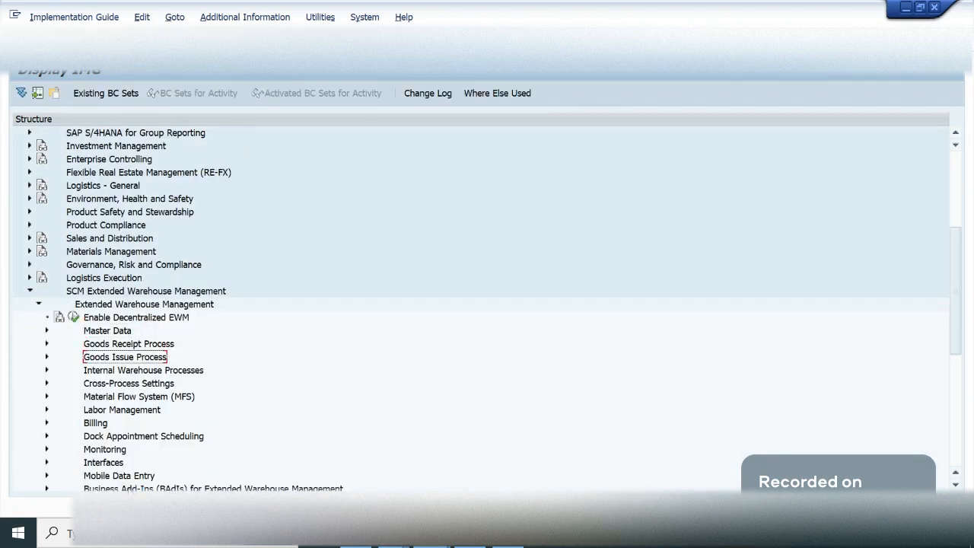
key(Right)
key(Down)
key(Down)
key(Down)
key(Down)
key(Down)
key(Right)
key(Down)
key(Down)
key(Down)
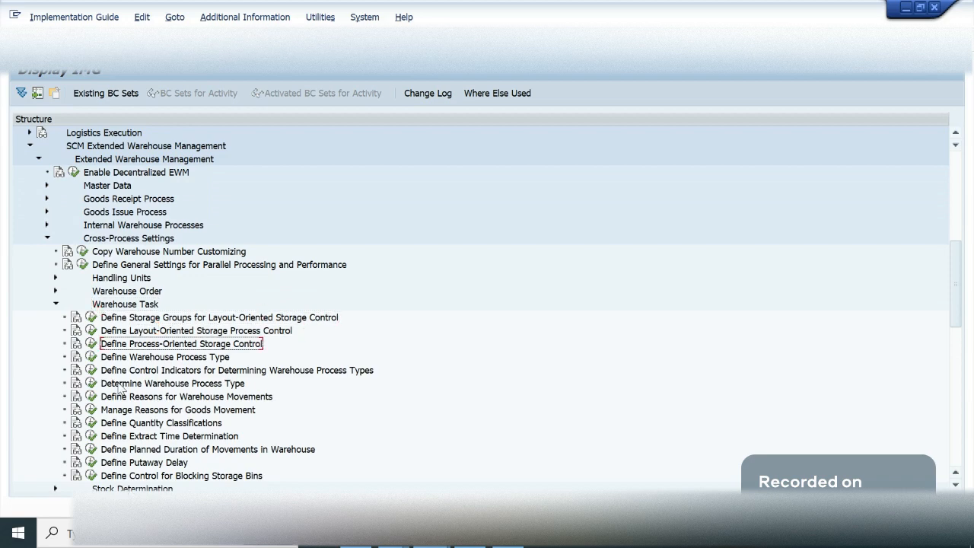
click(89, 330)
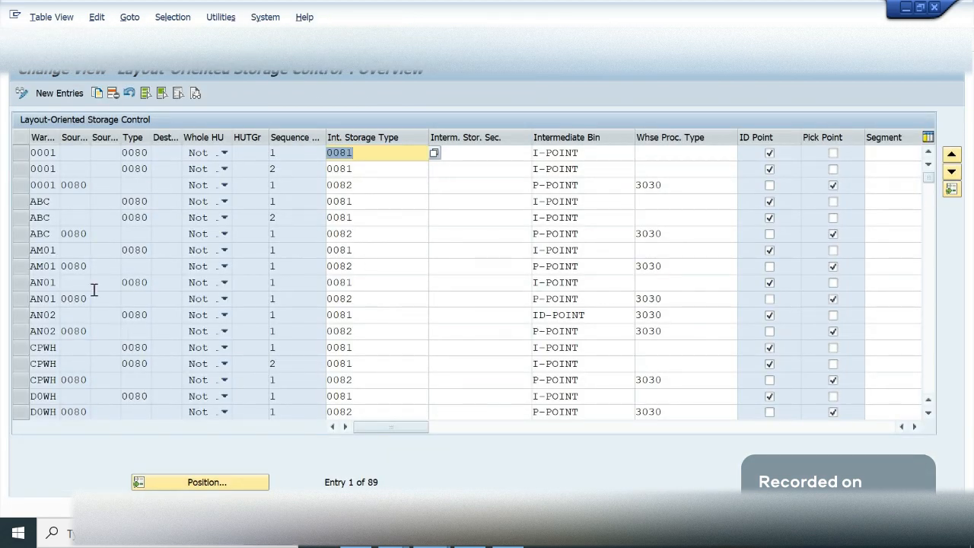
- Examine the source and intermediate storage types in the existing layout-oriented storage control entries
click(71, 184)
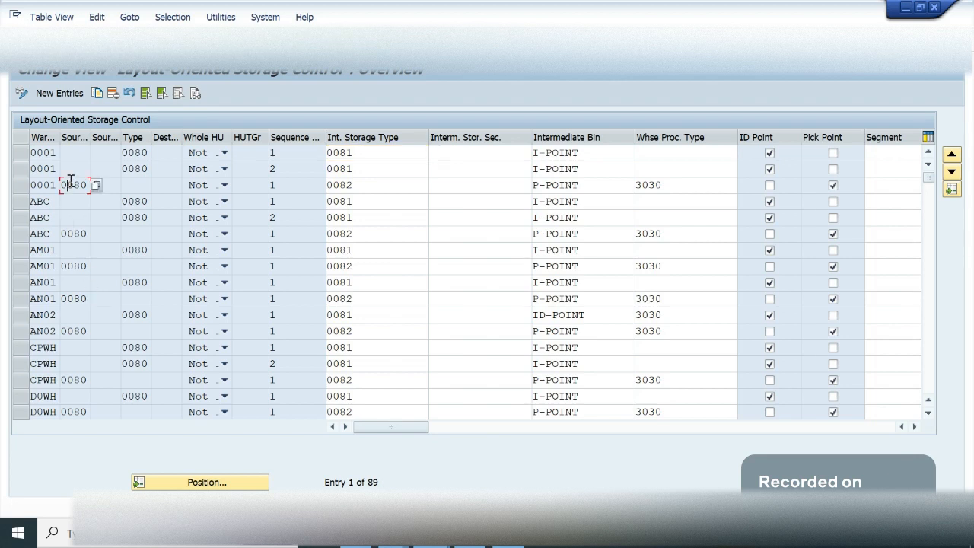
click(297, 188)
click(423, 219)
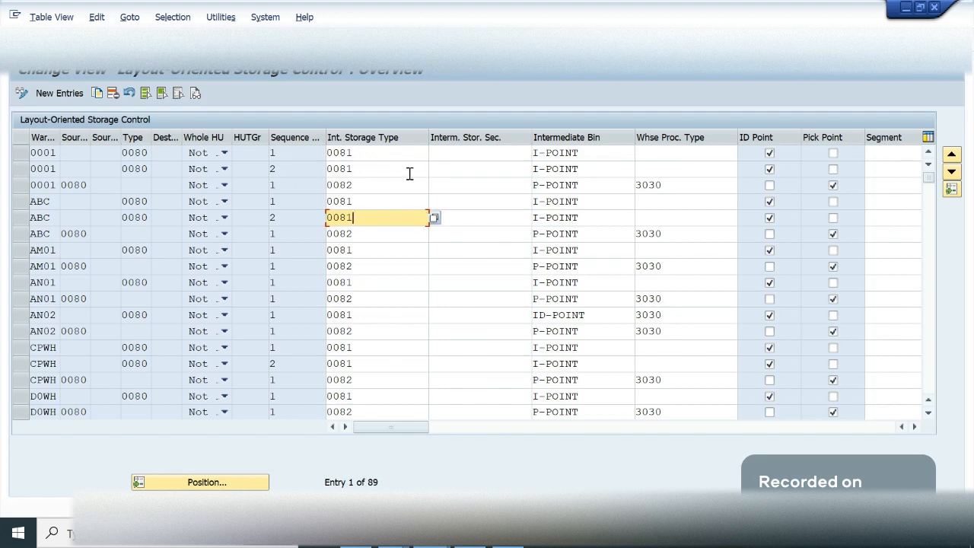
- Switch back to the OneNote Summery page and review the GR Zone source, the 0020 destination and the IDPT intermediate point
key(alt+Tab)
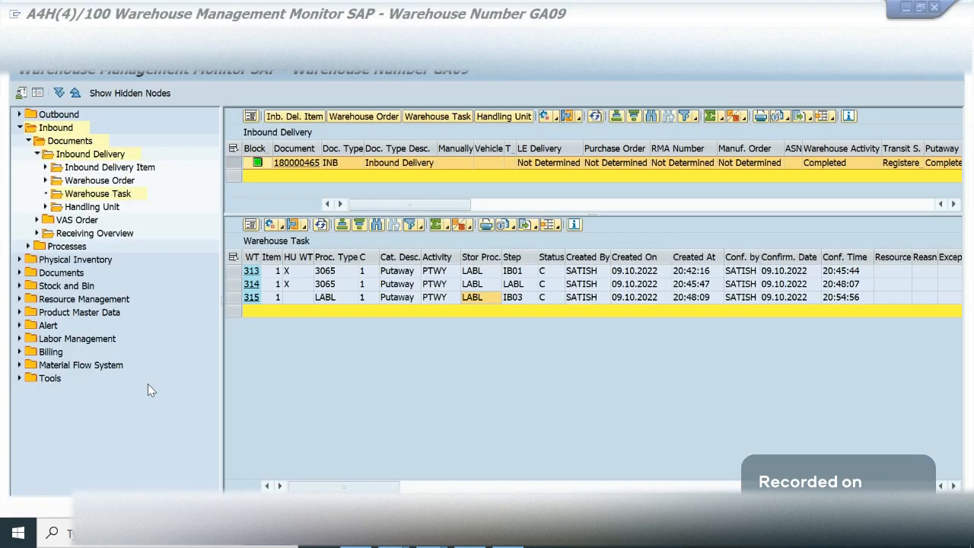
key(alt+Tab)
key(alt+Tab)
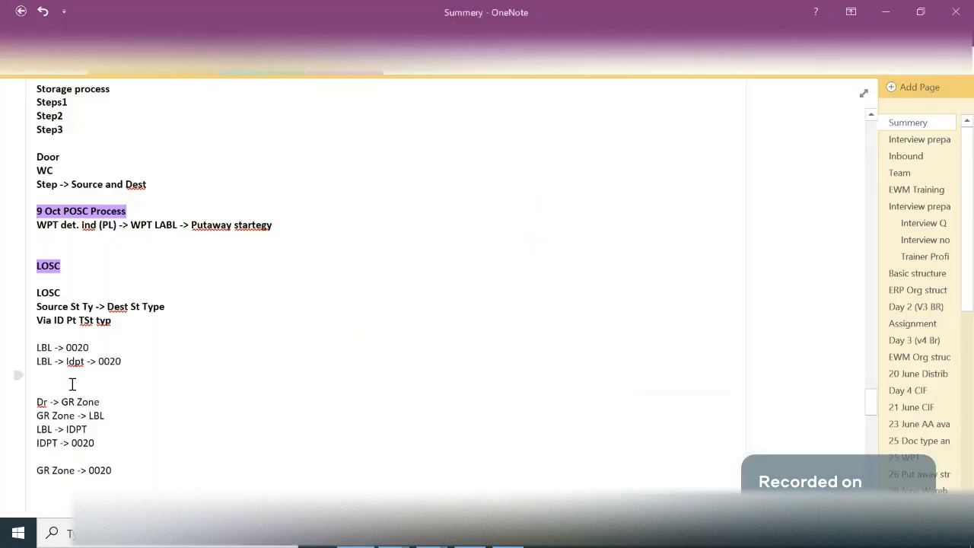
double_click(56, 471)
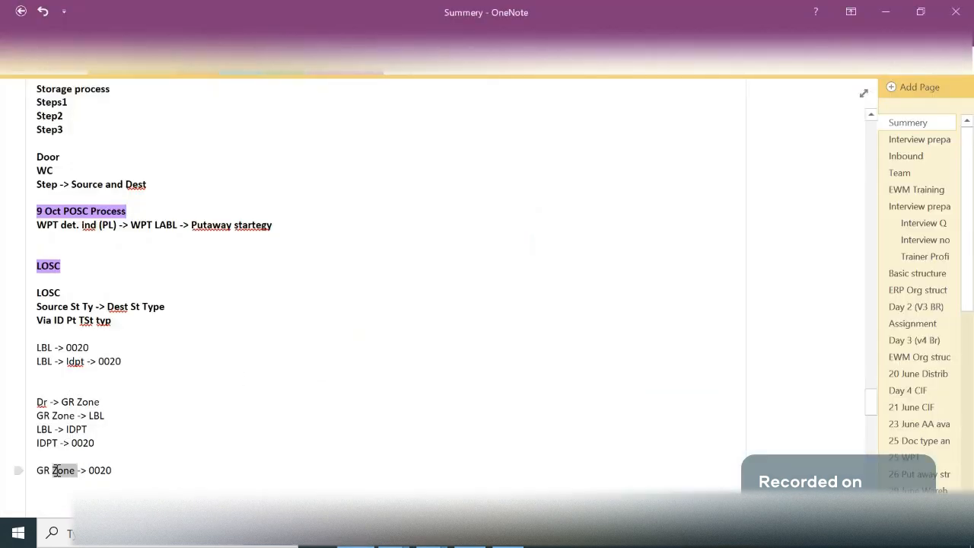
drag(124, 471, 94, 471)
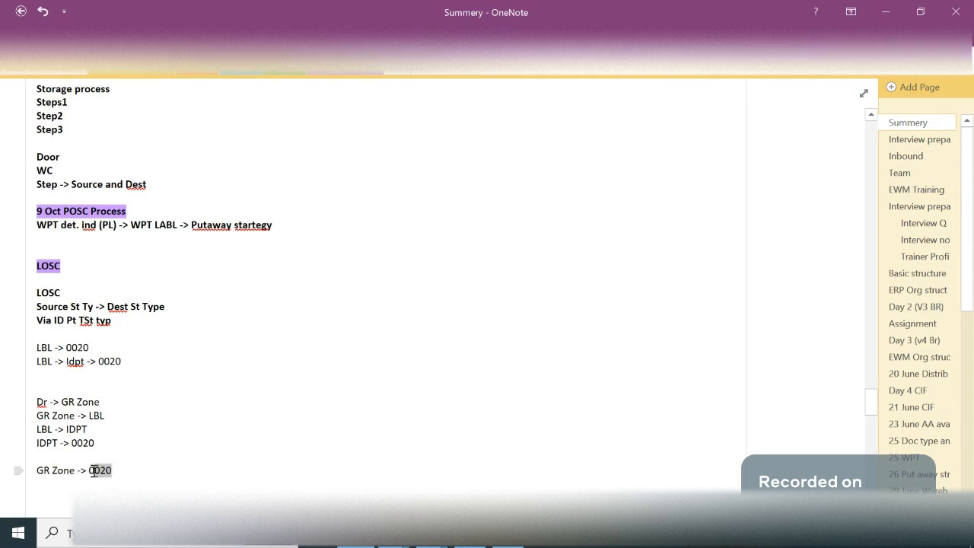
click(132, 471)
drag(88, 429, 67, 429)
click(106, 431)
- Add the line "GR -> IDPT" below "GR Zone -> 0020"
scroll(132, 480, down, 1)
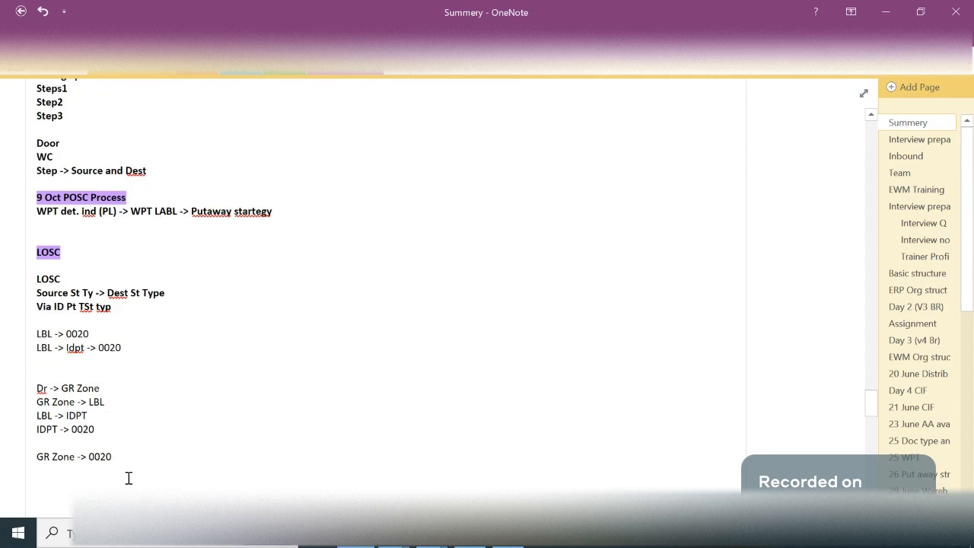
key(Return)
text(GR -> IDPT)
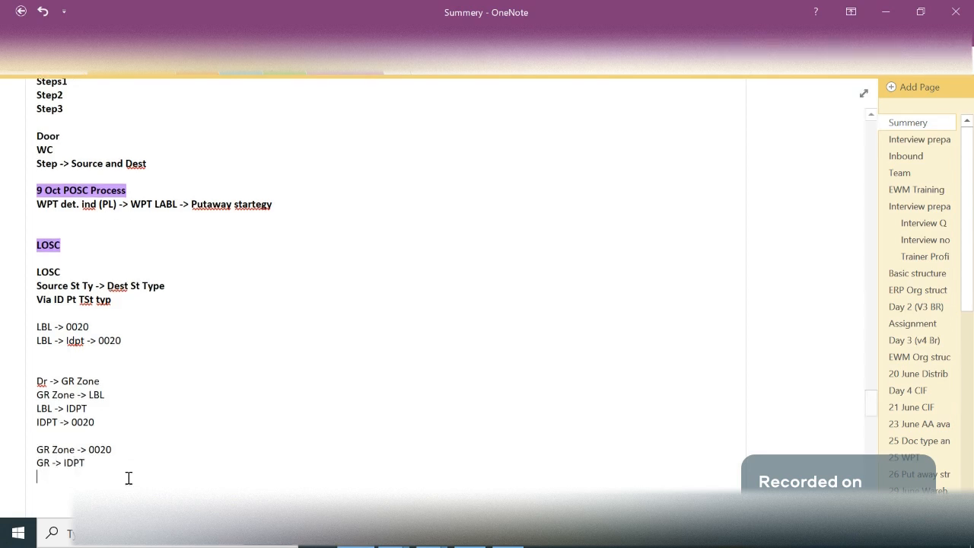
- Add the line "IDPT -> 0020" beneath "GR -> IDPT" to complete the second route block
text(IDPT -> 0020)
click(120, 457)
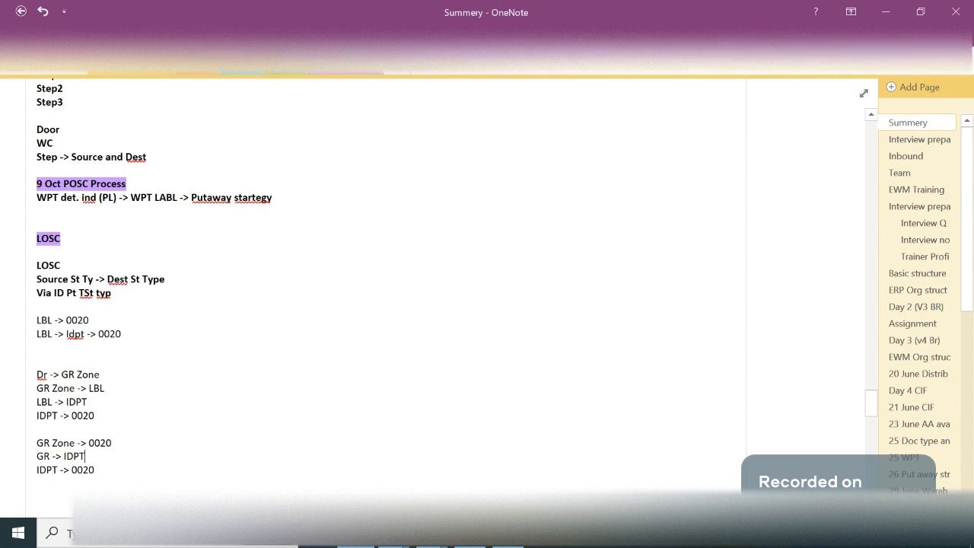
mouse_move(431, 534)
drag(81, 465, 42, 442)
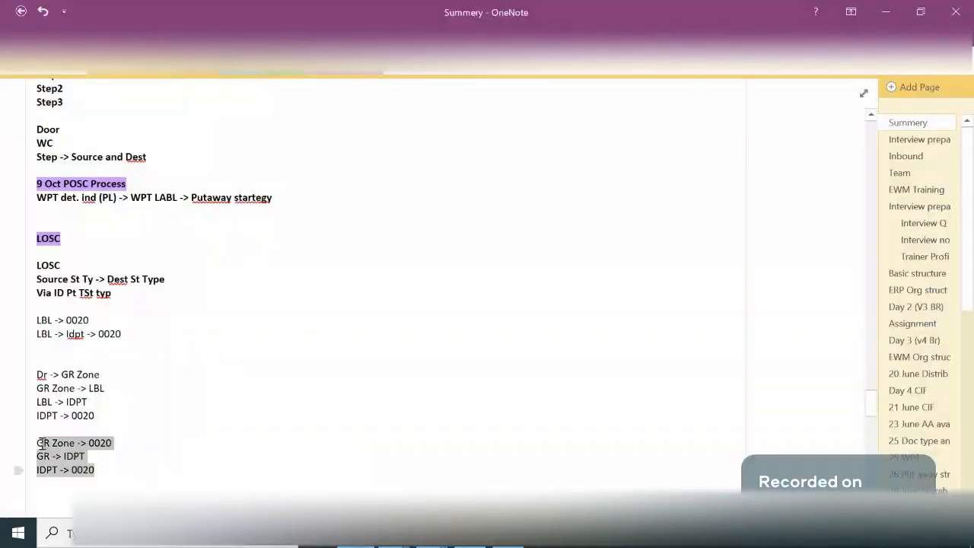
click(172, 433)
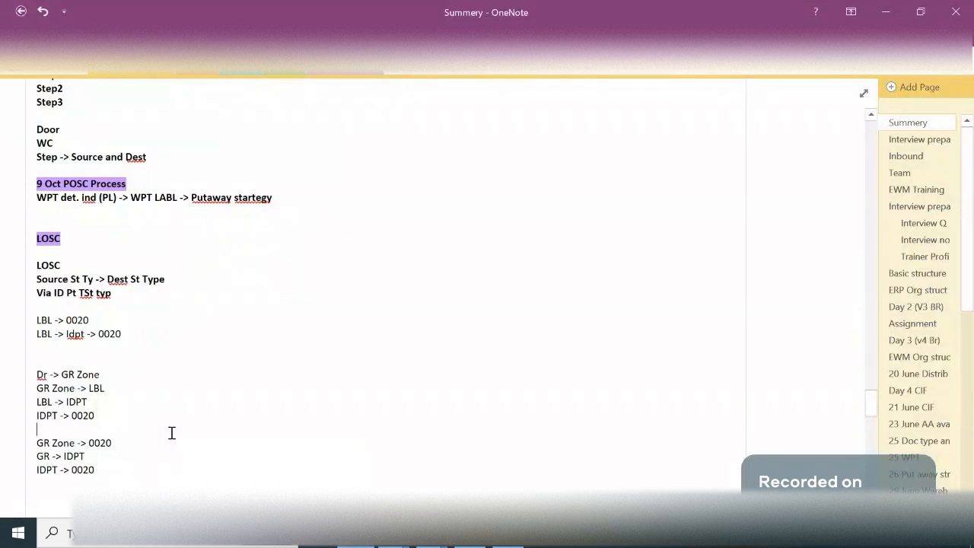
- Switch to the EWM Trainingdemo Jitsi meeting window and view the participants
click(394, 534)
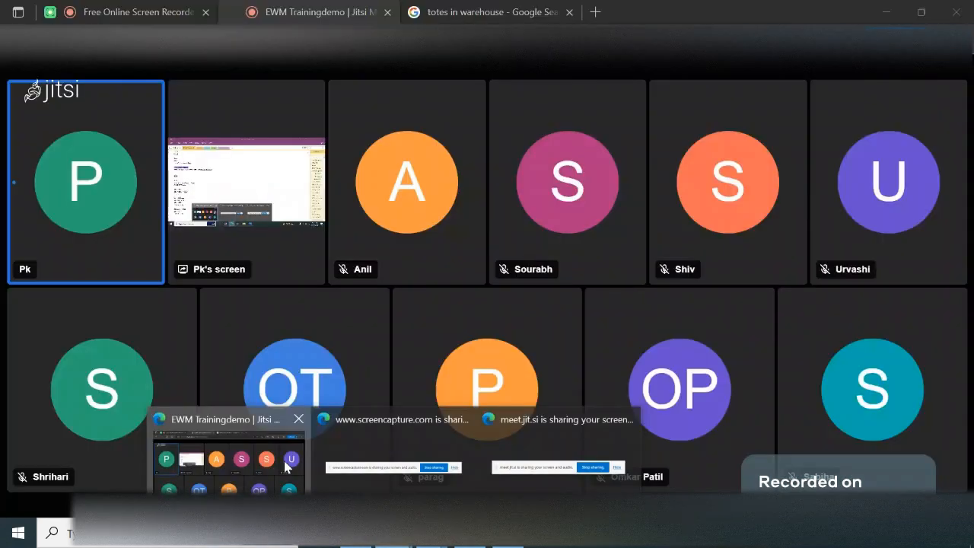
click(288, 467)
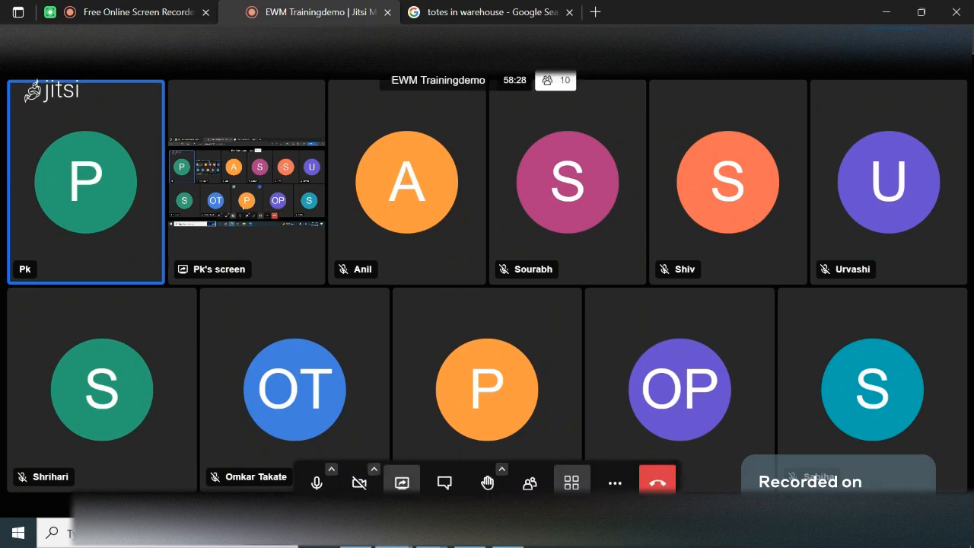
mouse_move(356, 533)
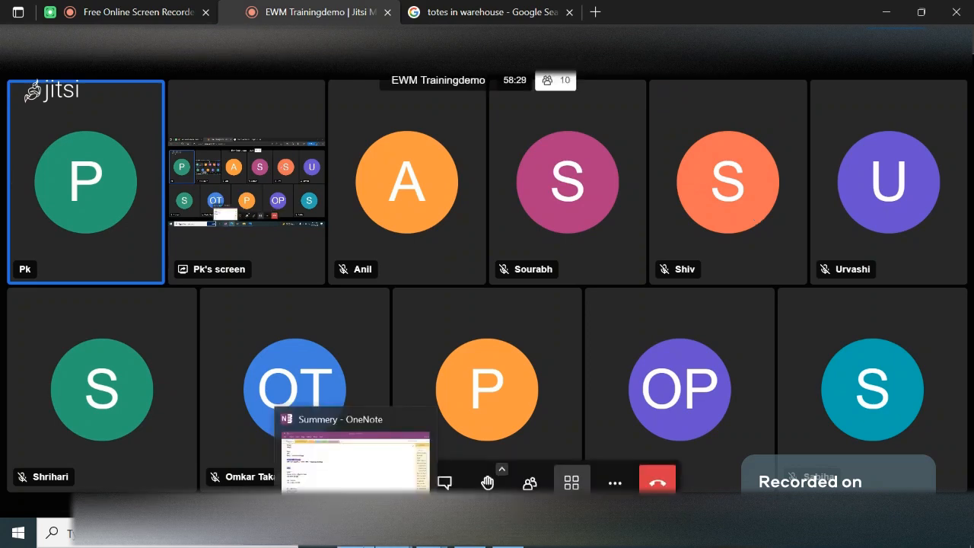
- Switch back to the OneNote Summery page and add the line "10 Oct VAS" below the last "IDPT -> 0020" route
click(384, 488)
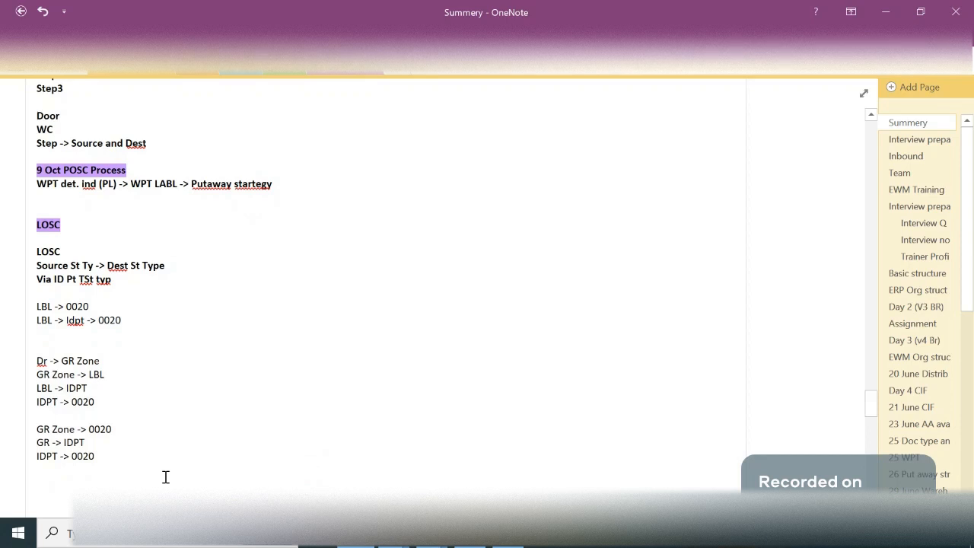
click(165, 477)
text(VAS)
key(Left)
key(Left)
text(10 Oct)
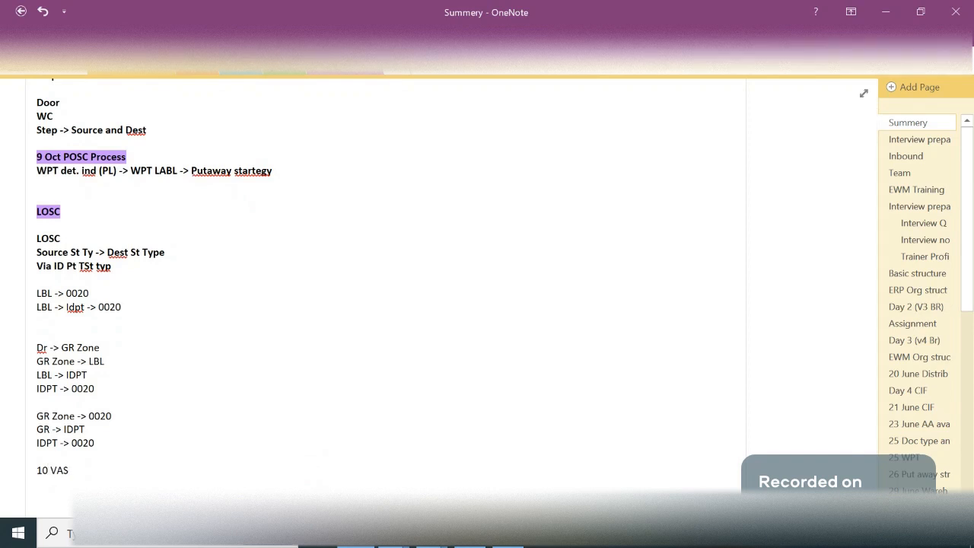
scroll(165, 476, down, 1)
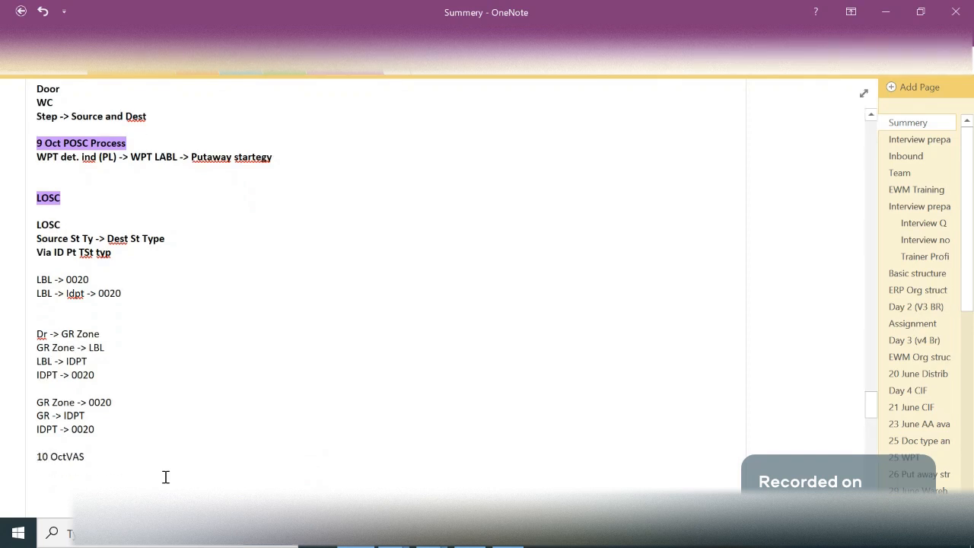
- Format the whole "10 Oct VAS" line as a heading with bold text and purple highlighting
drag(93, 460, 44, 456)
key(ctrl+b)
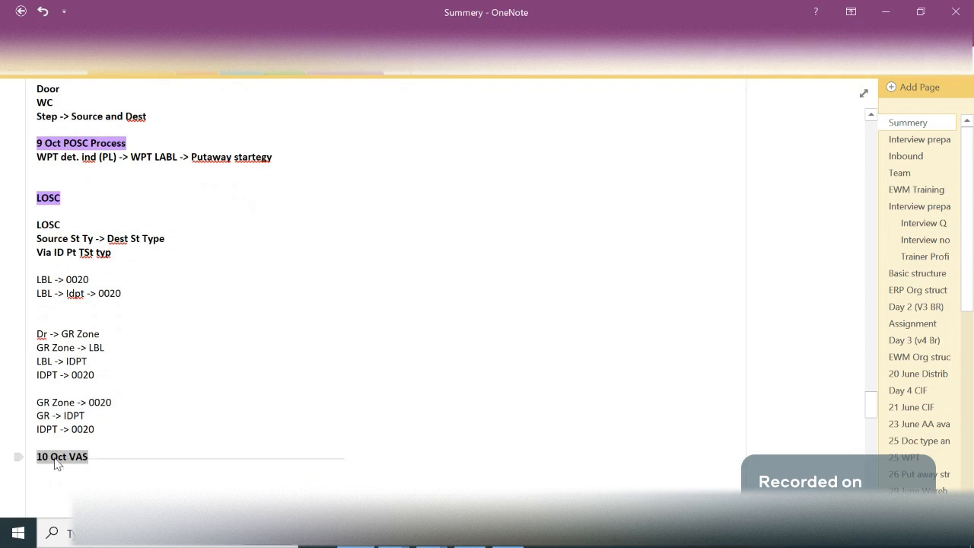
right_click(58, 464)
key(Escape)
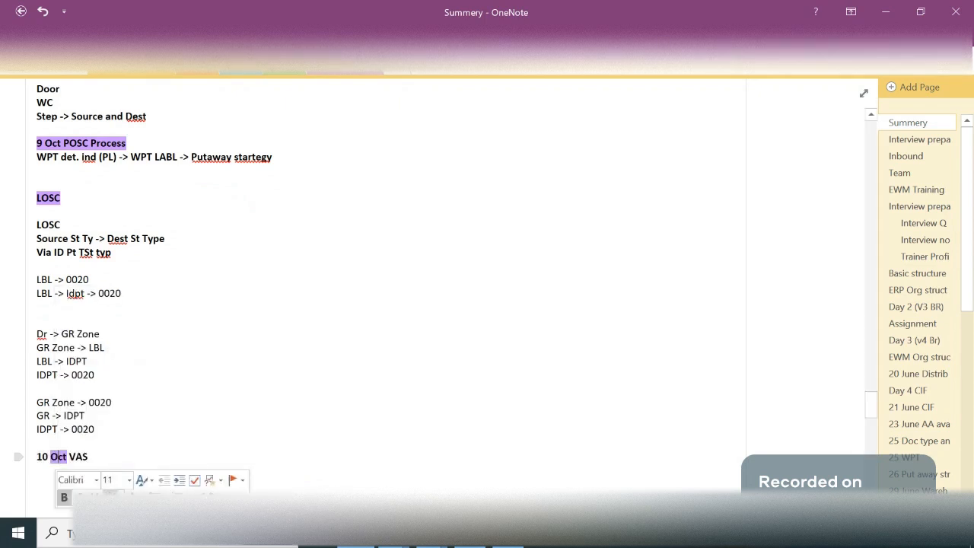
drag(108, 461, 30, 457)
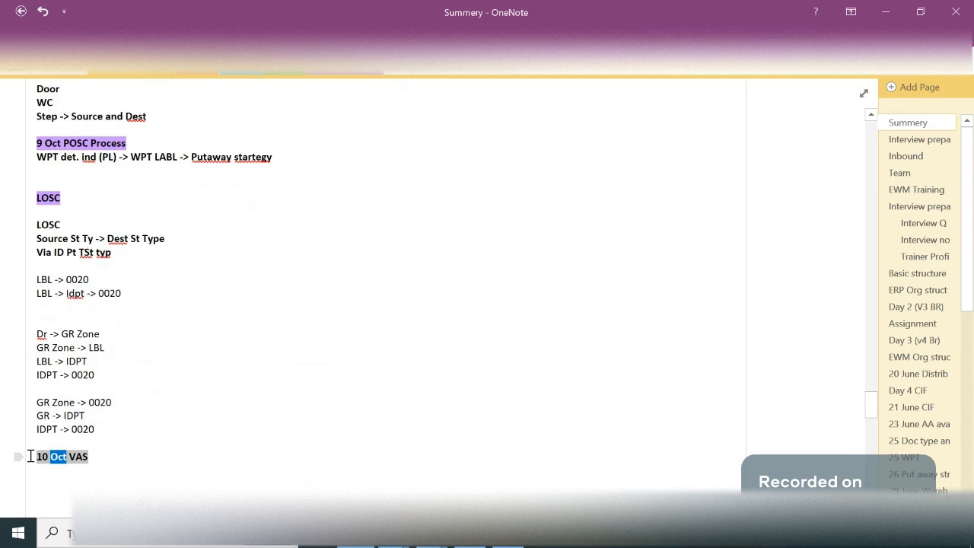
right_click(52, 462)
click(109, 498)
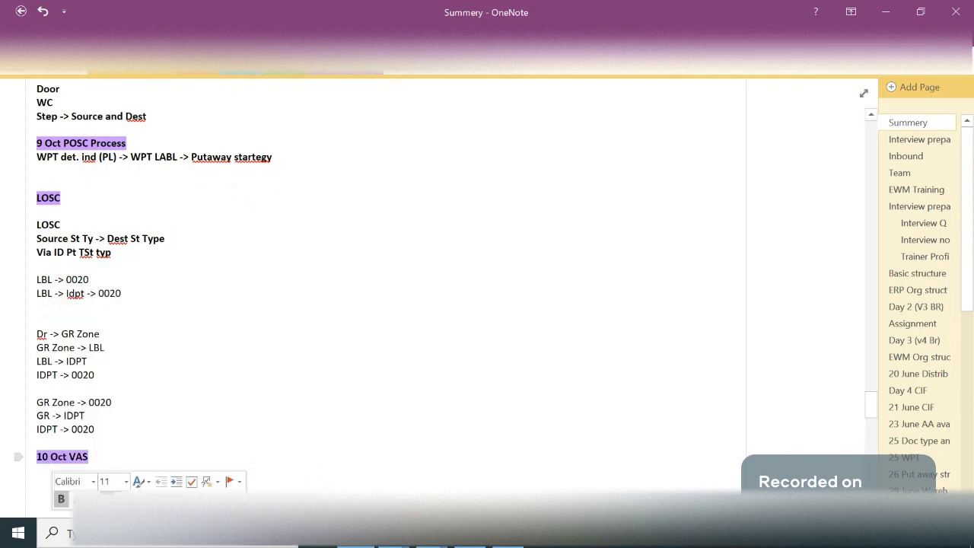
click(102, 458)
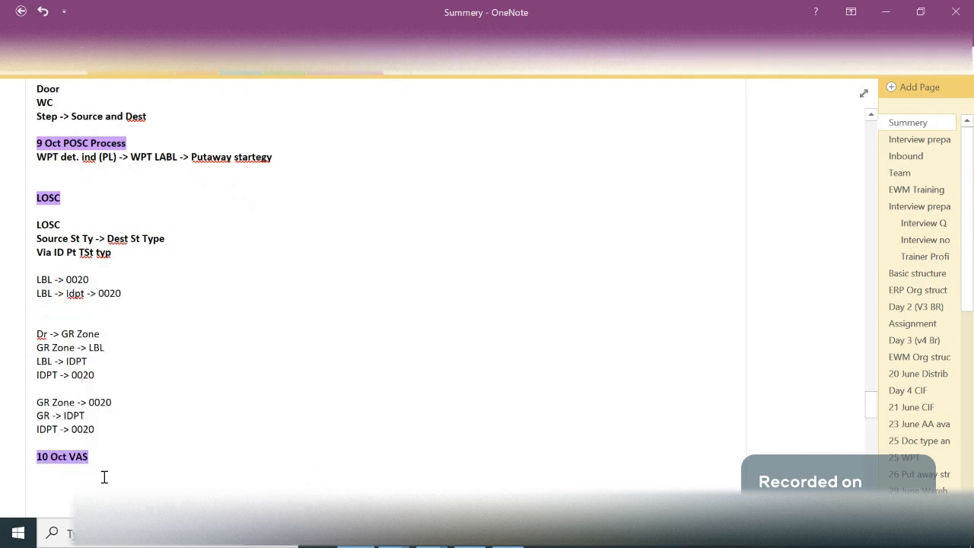
- Append "/ QIE" to the "10 Oct VAS" heading and leave an empty line beneath it
click(104, 476)
key(Return)
click(122, 445)
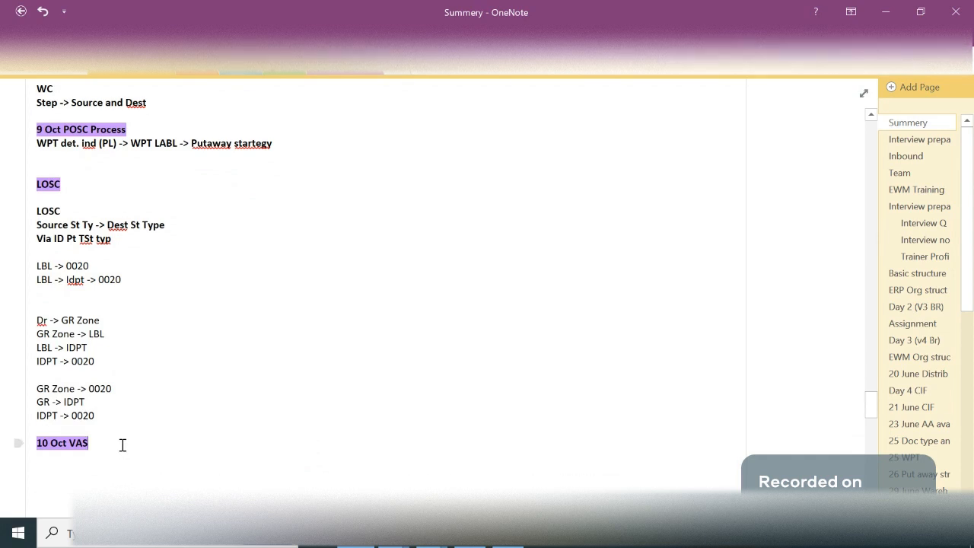
text(/ W)
key(BackSpace)
text(QIE)
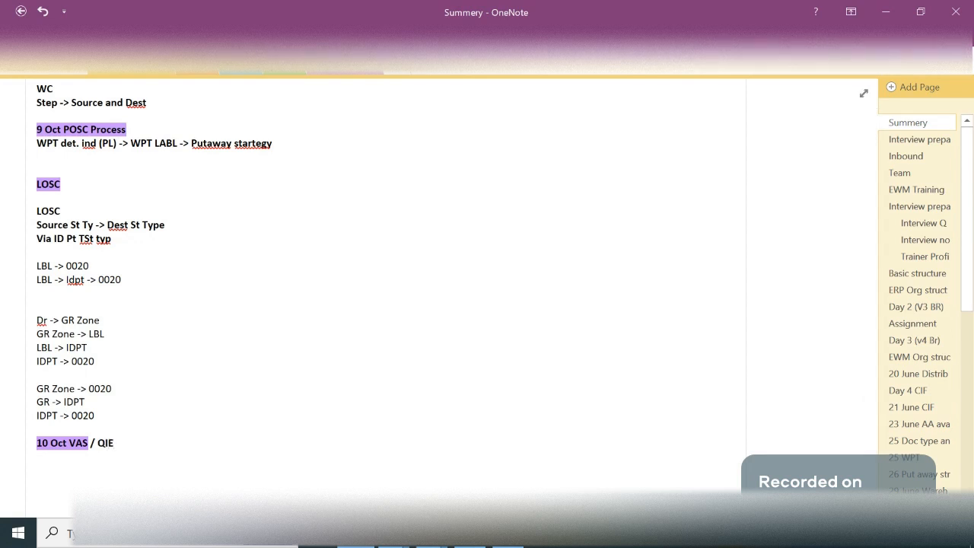
- Extend the purple highlighting over the full "10 Oct VAS / QIE" heading
double_click(85, 444)
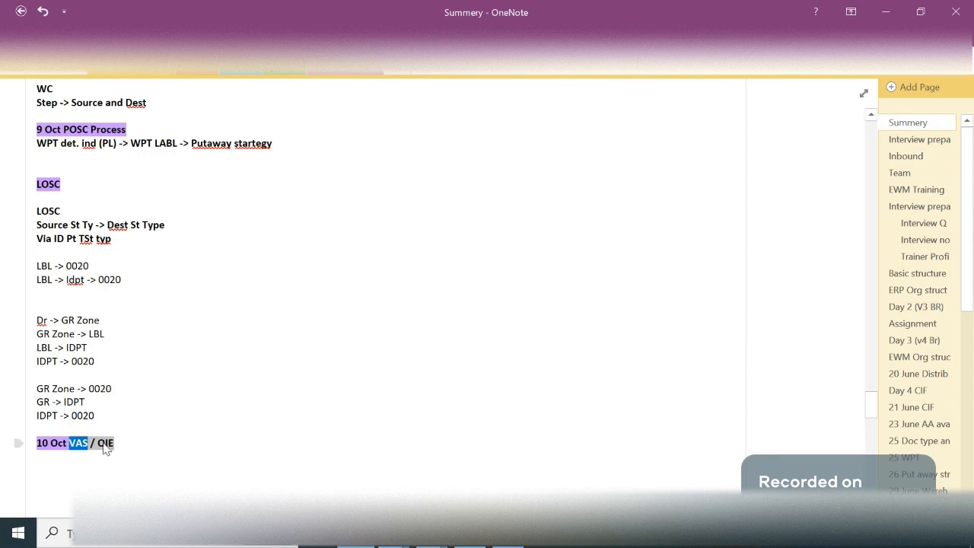
right_click(90, 449)
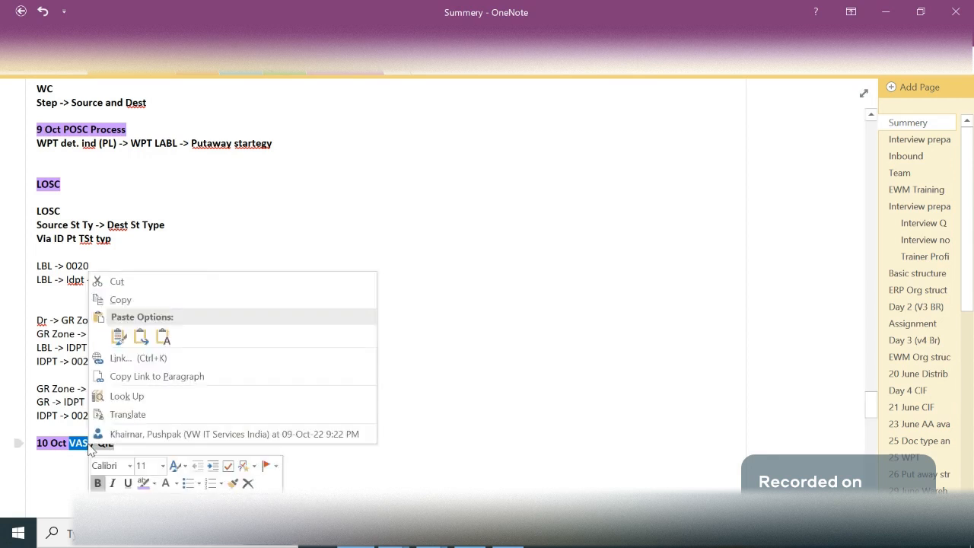
click(145, 483)
click(178, 395)
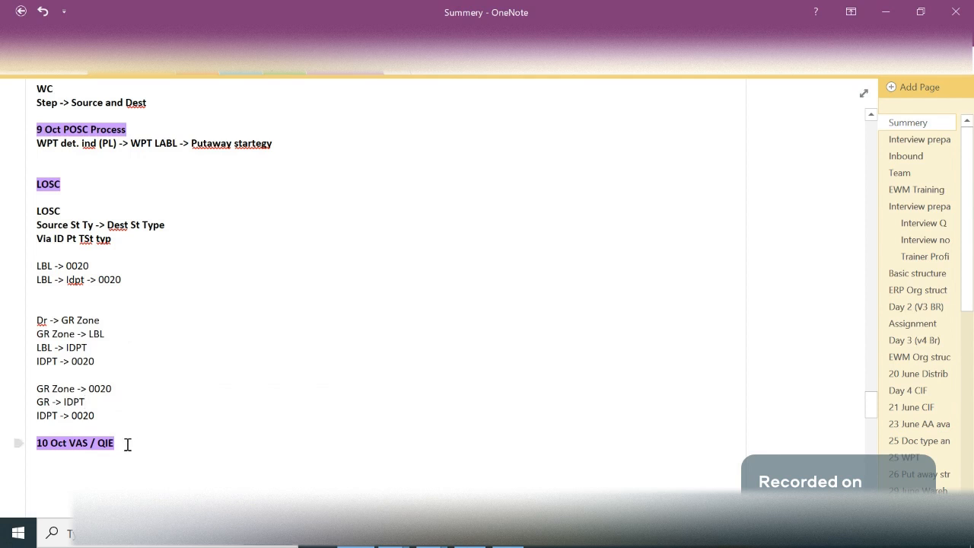
drag(128, 444, 39, 445)
click(100, 450)
- Append "/ Decon" to the end of the "10 Oct VAS / QIE" heading
drag(39, 181, 65, 192)
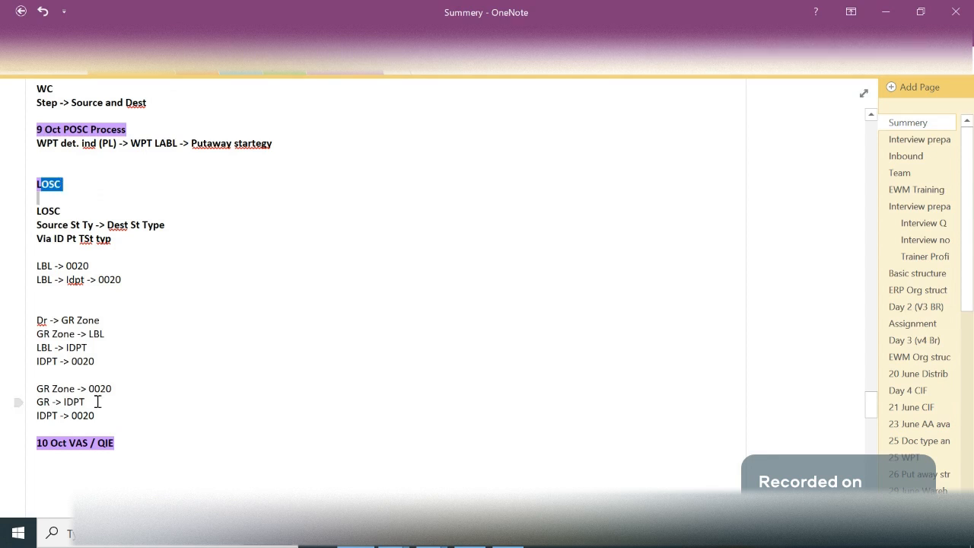
drag(119, 448, 70, 449)
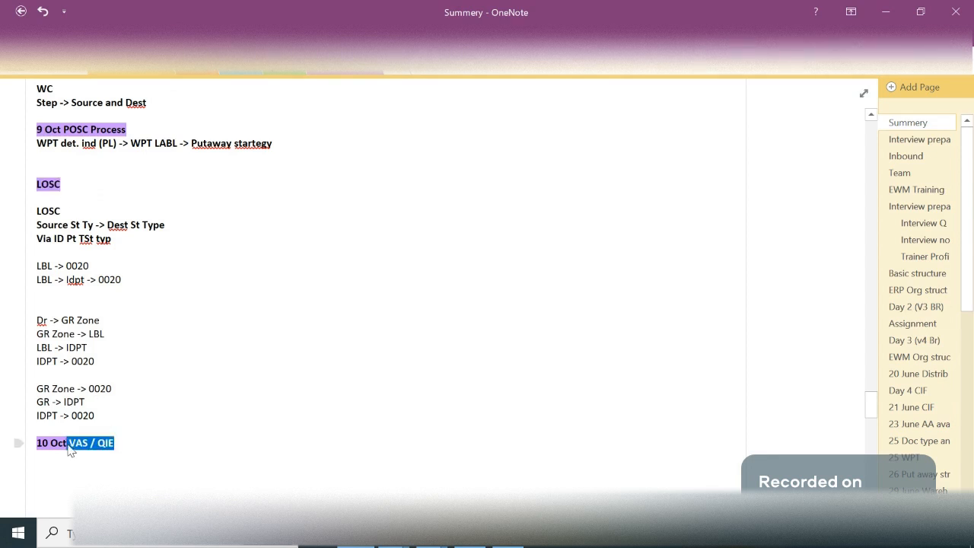
click(103, 448)
text(/ Decon)
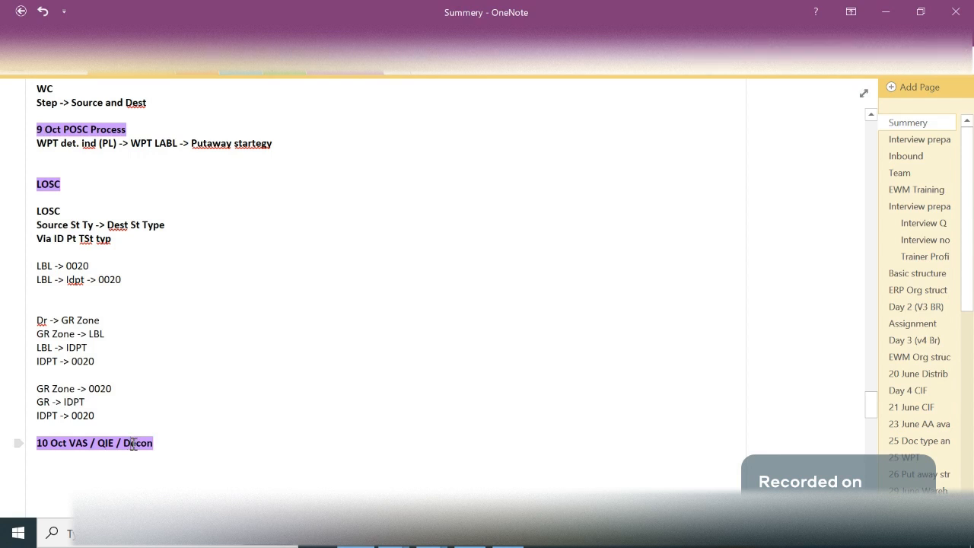
key(ctrl+shift+Left)
key(ctrl+shift+Left)
click(173, 441)
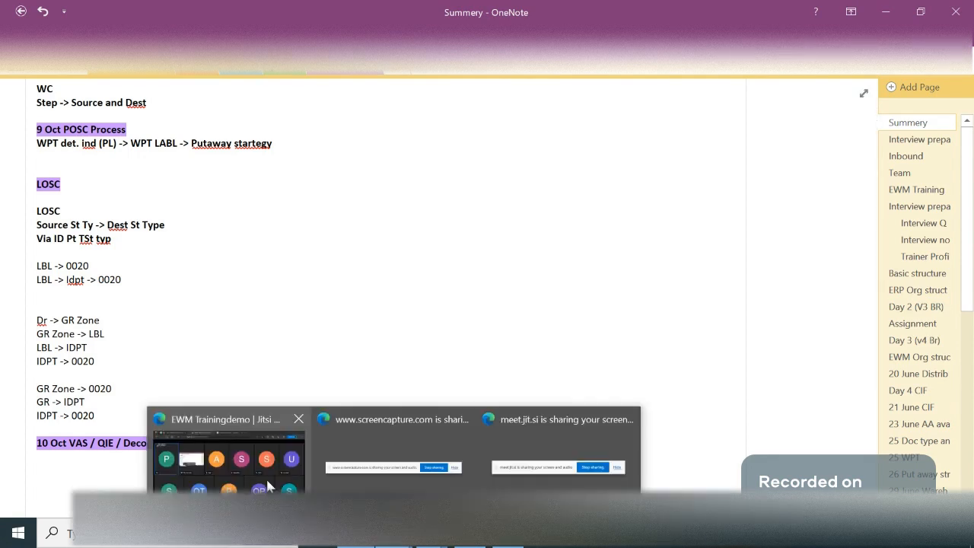
- Review the "10 Oct VAS / QIE / Decon" heading in OneNote and switch to the EWM Trainingdemo Jitsi meeting window
click(266, 478)
click(356, 533)
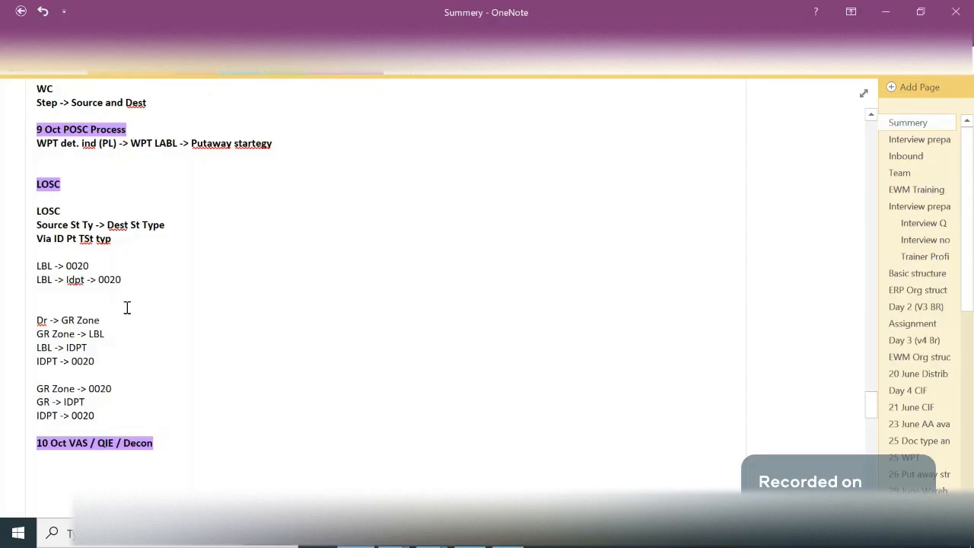
drag(154, 443, 37, 442)
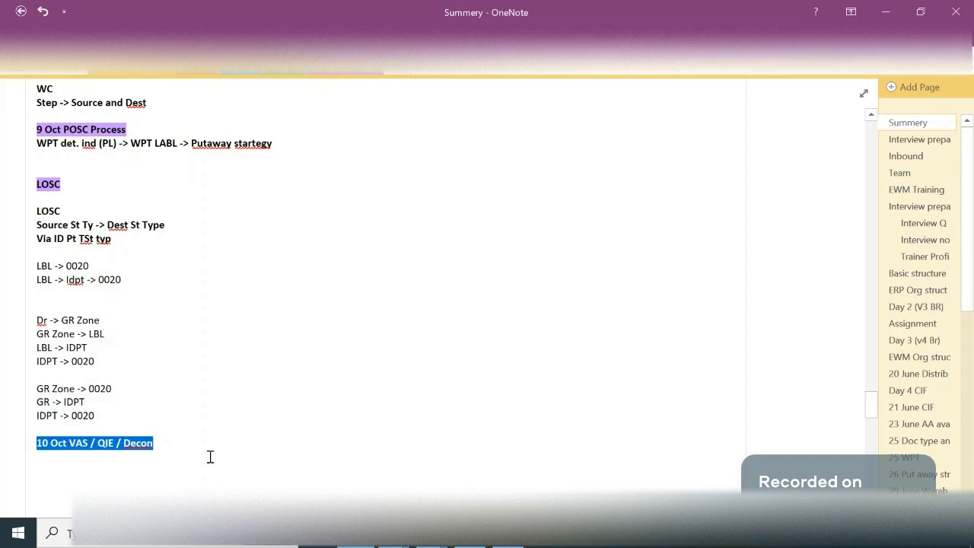
key(alt+Tab)
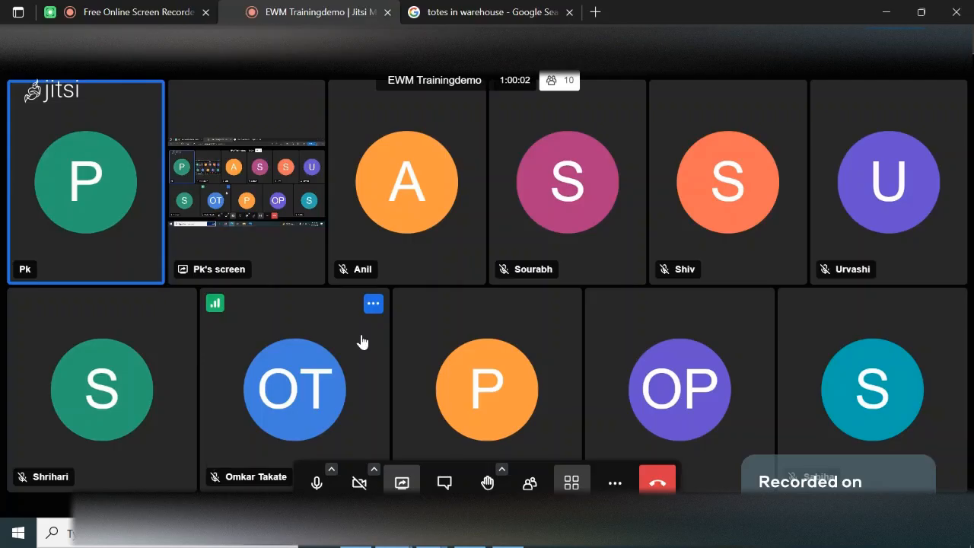